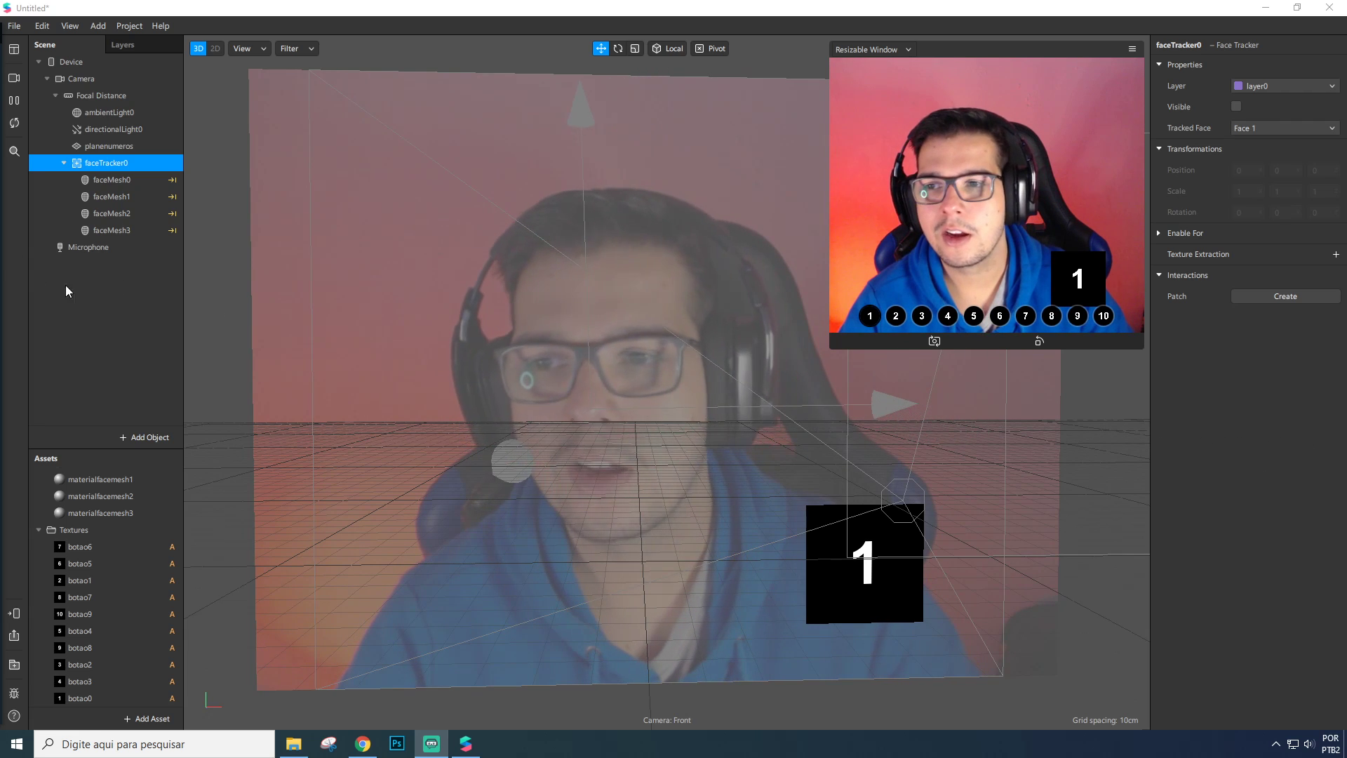
Raise the planenumeros plane in the scene to a Y position of about -0.12.
click(97, 294)
click(111, 179)
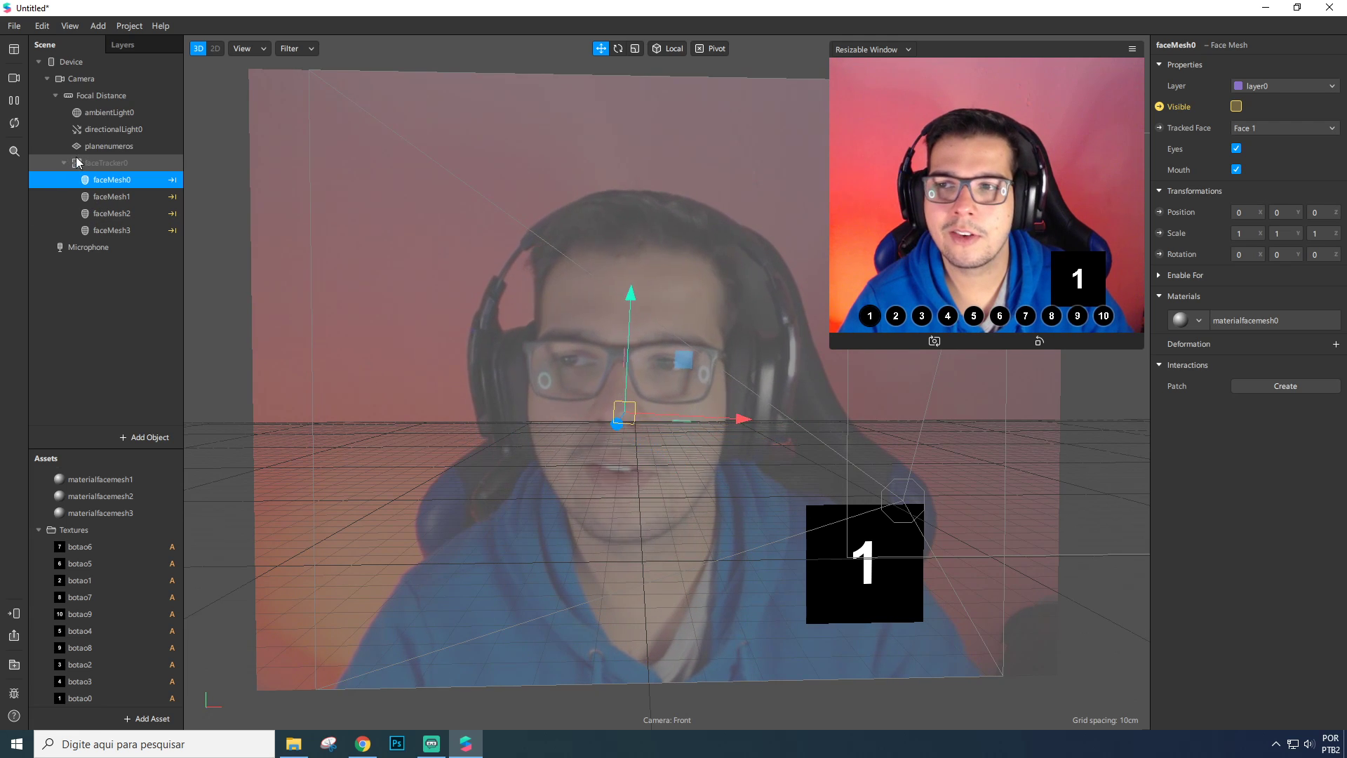
click(109, 146)
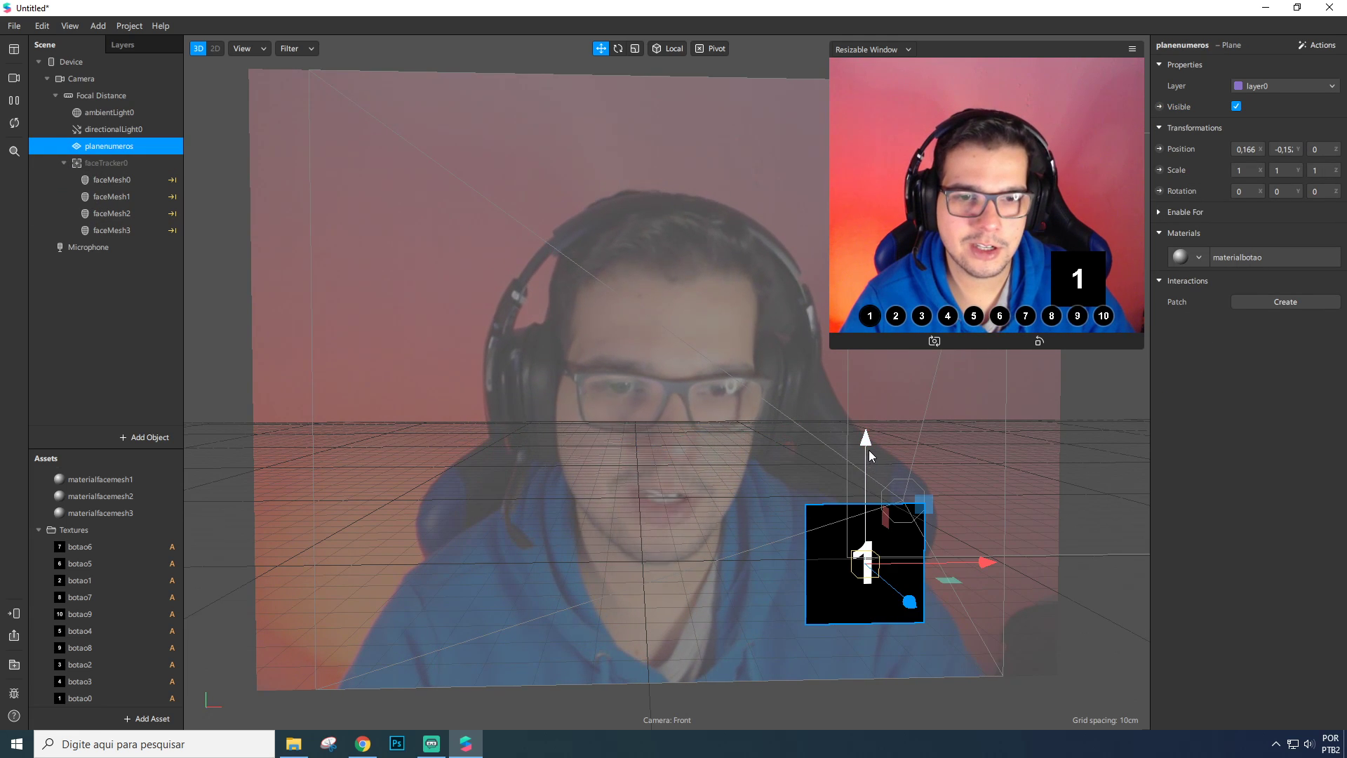
drag(867, 439, 873, 407)
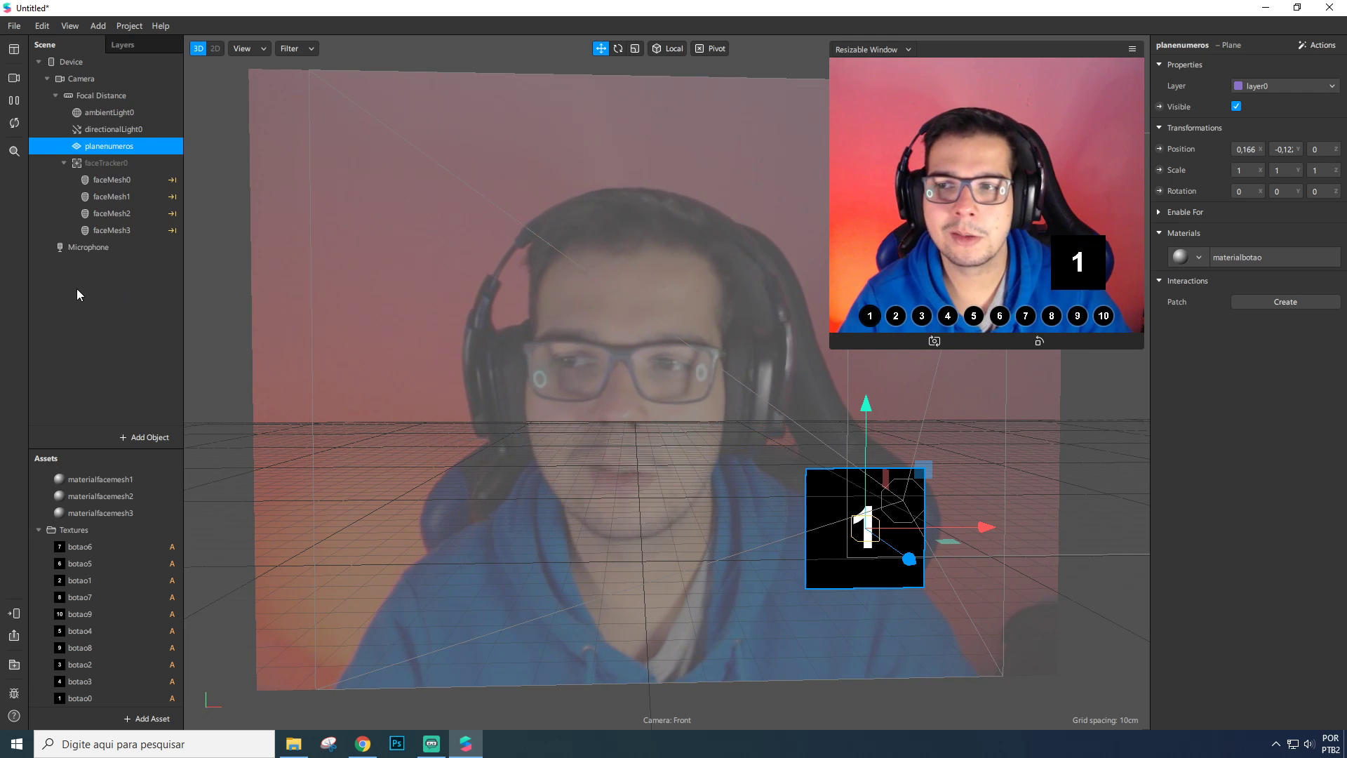
click(129, 279)
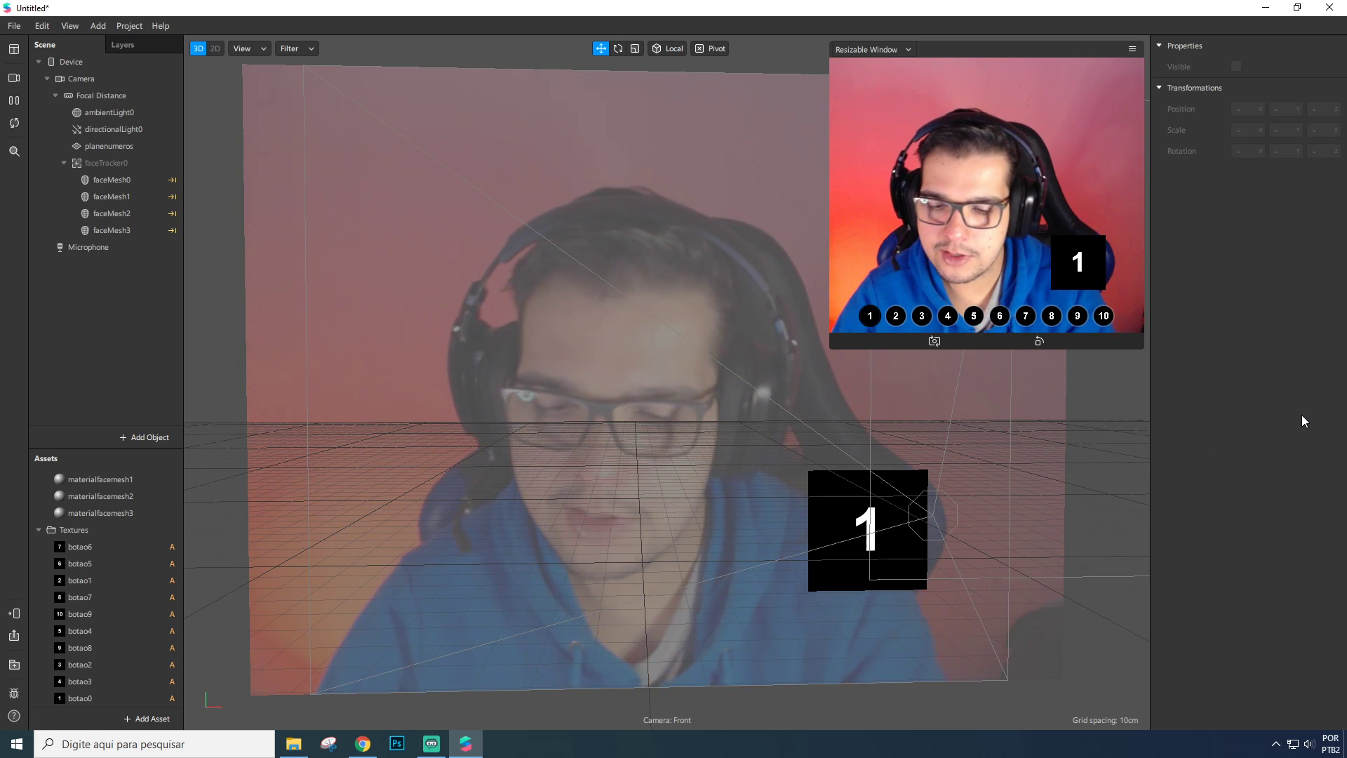
Test the numbered picker options in the preview up to 10 and return to option 1.
key(ctrl+shift+p)
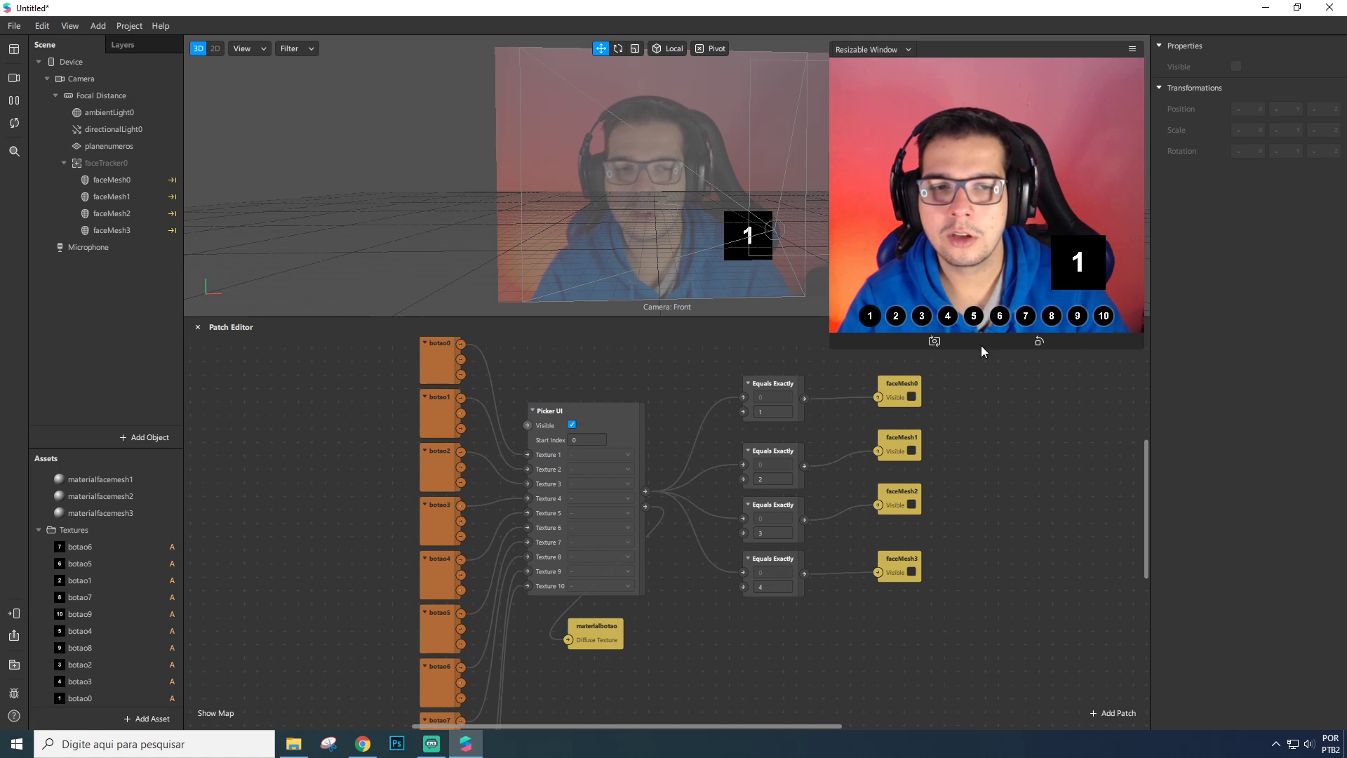
key(ctrl+shift+p)
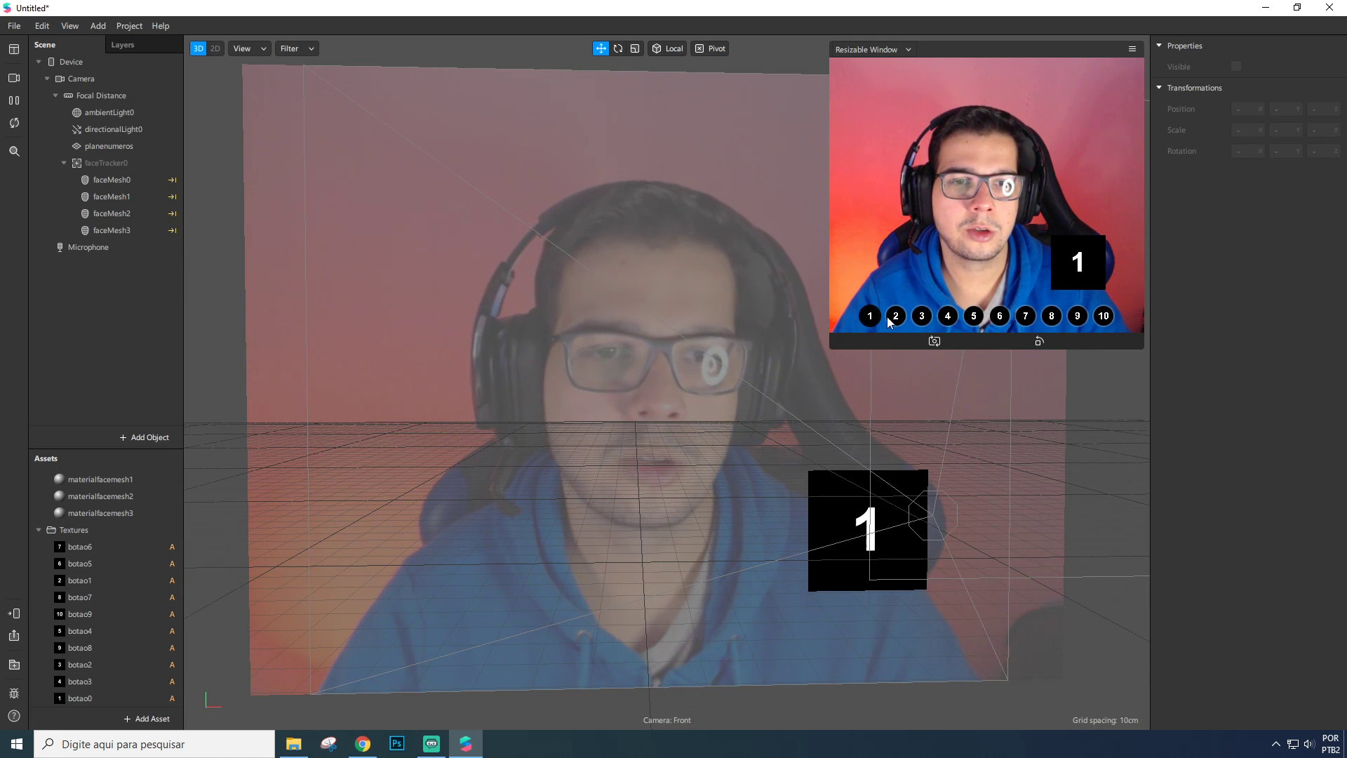
click(896, 317)
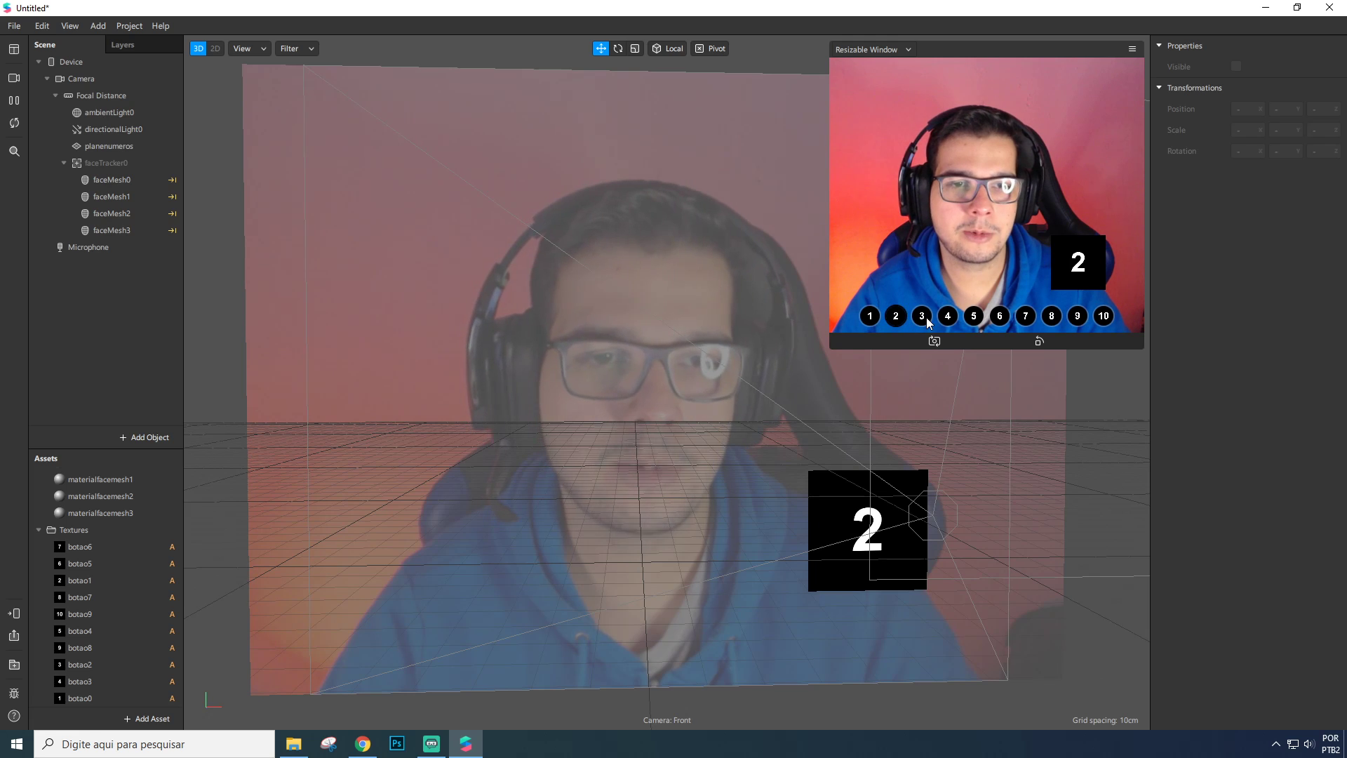
click(921, 317)
click(973, 317)
click(999, 317)
click(1025, 317)
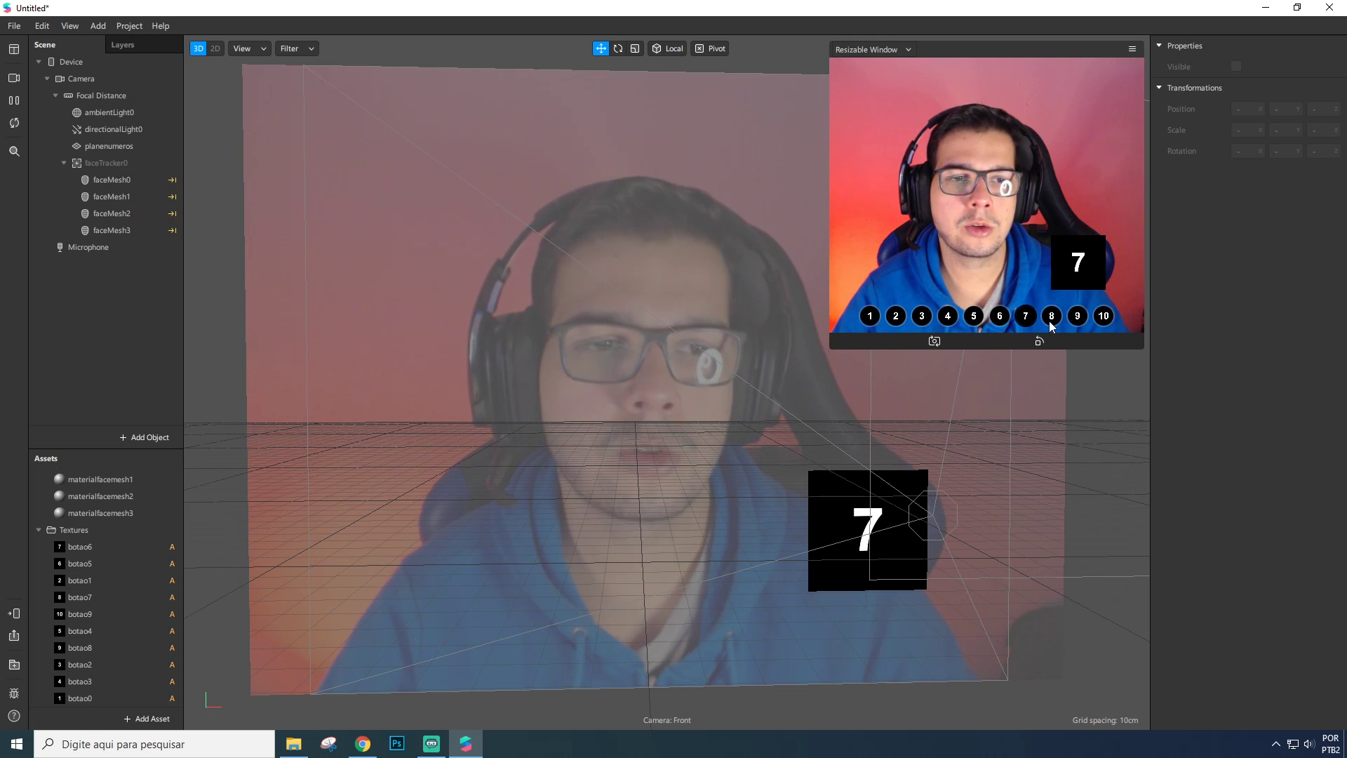
click(1052, 317)
click(1077, 317)
click(1103, 317)
click(872, 319)
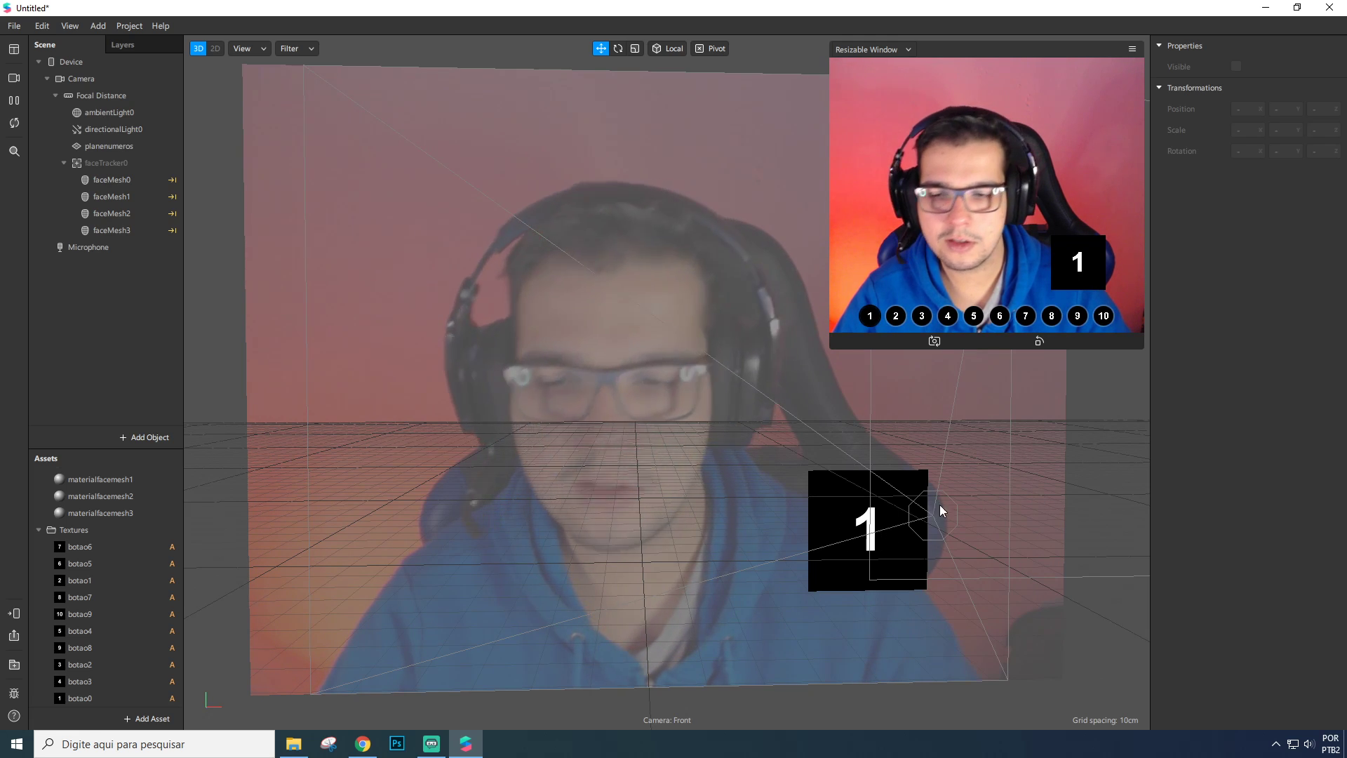
Delete the whole existing patch graph, including the Picker UI, texture, Equals Exactly and face mesh patches.
key(ctrl+alt+p)
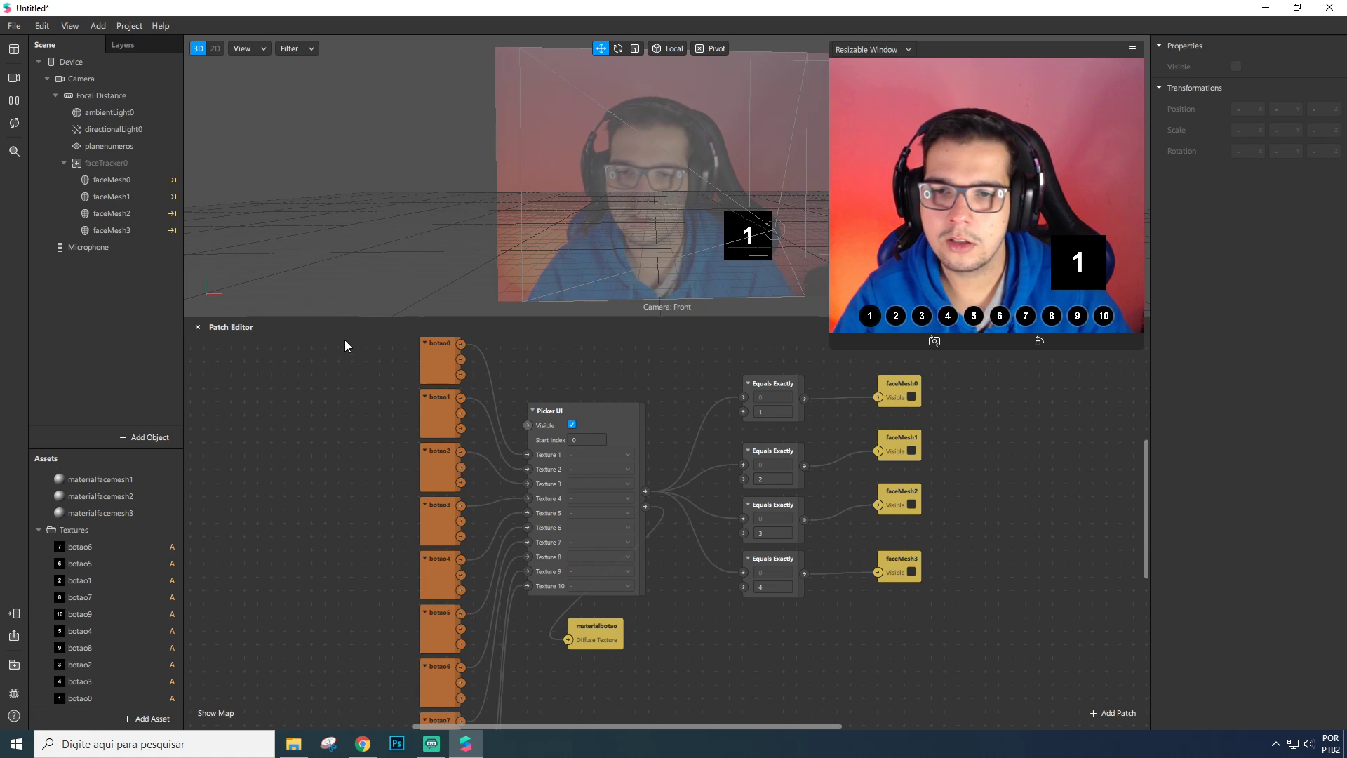
drag(343, 340, 1038, 722)
key(Delete)
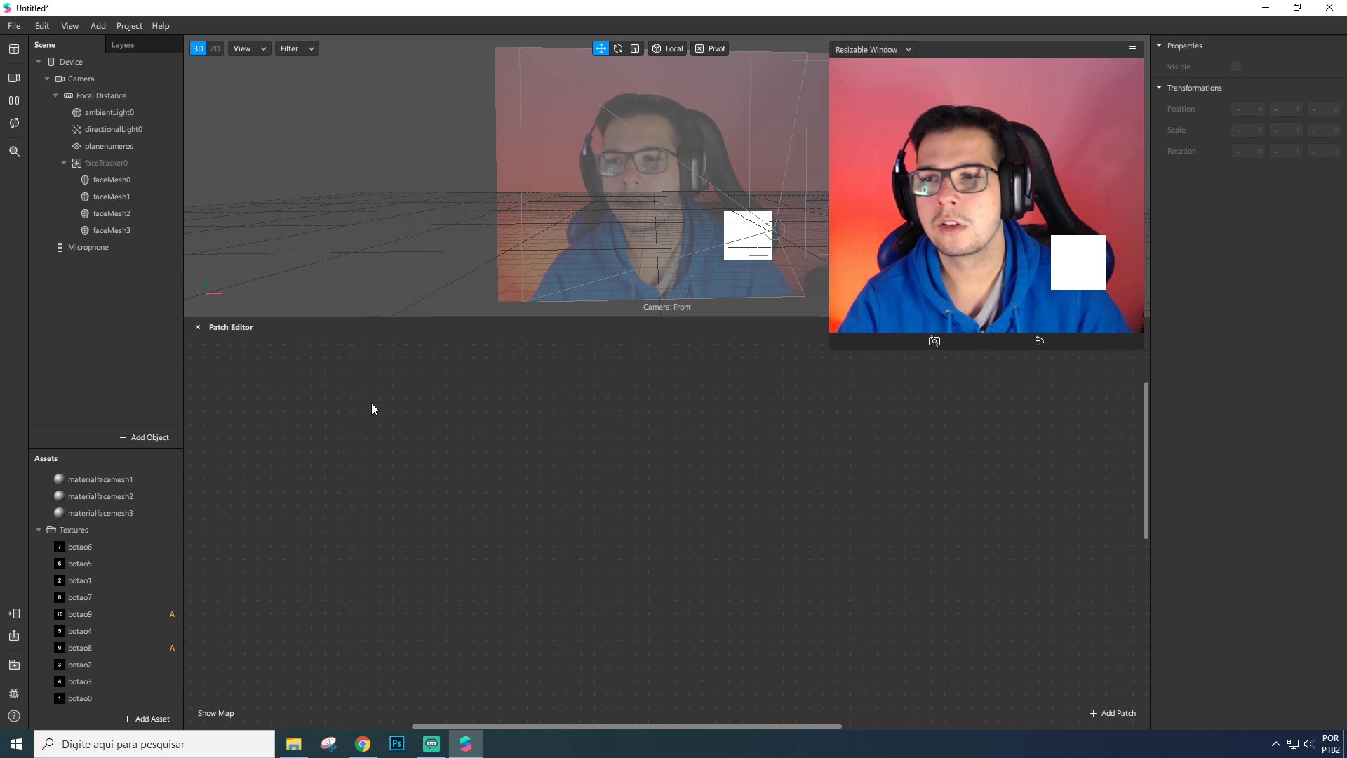
Examine the planenumeros plane, faceTracker0 and its four face meshes with their properties.
click(123, 149)
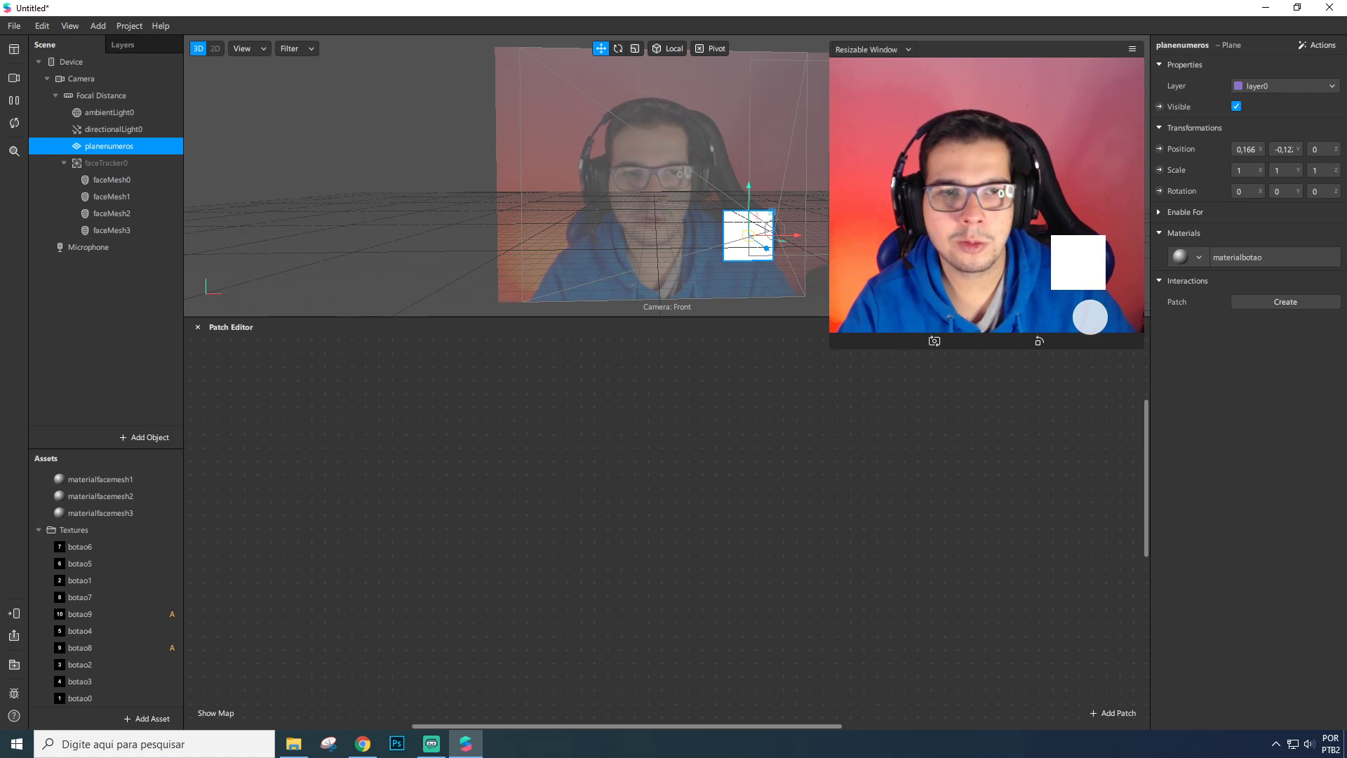
click(103, 178)
click(108, 166)
click(111, 181)
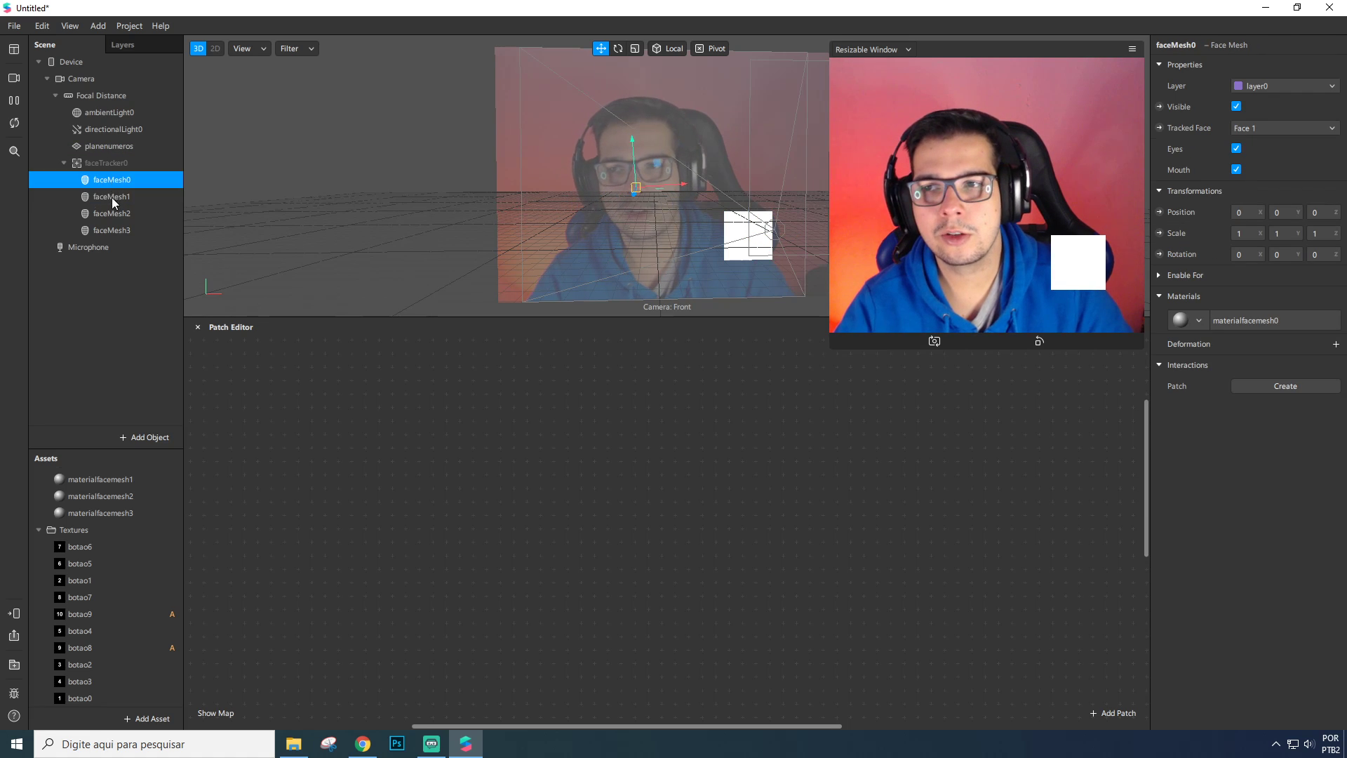
click(111, 197)
click(115, 214)
click(121, 231)
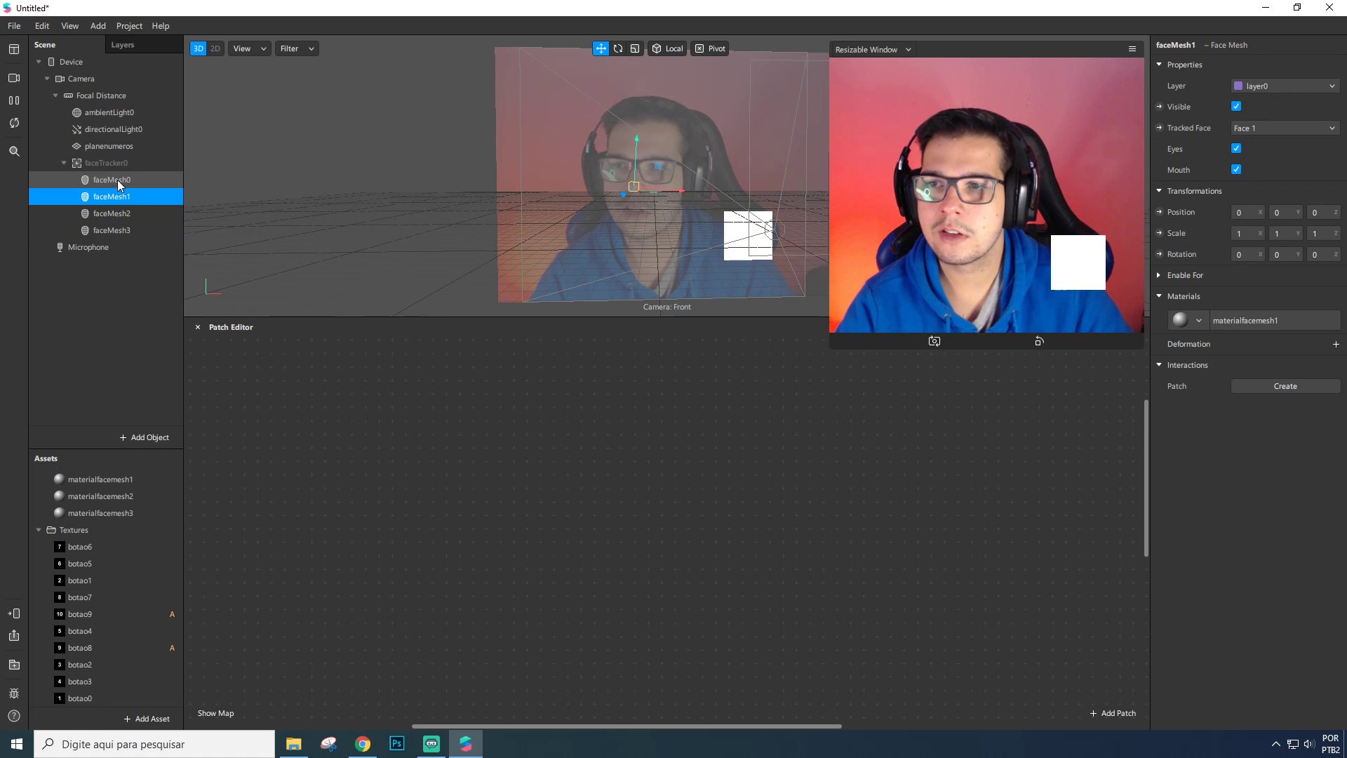
click(111, 213)
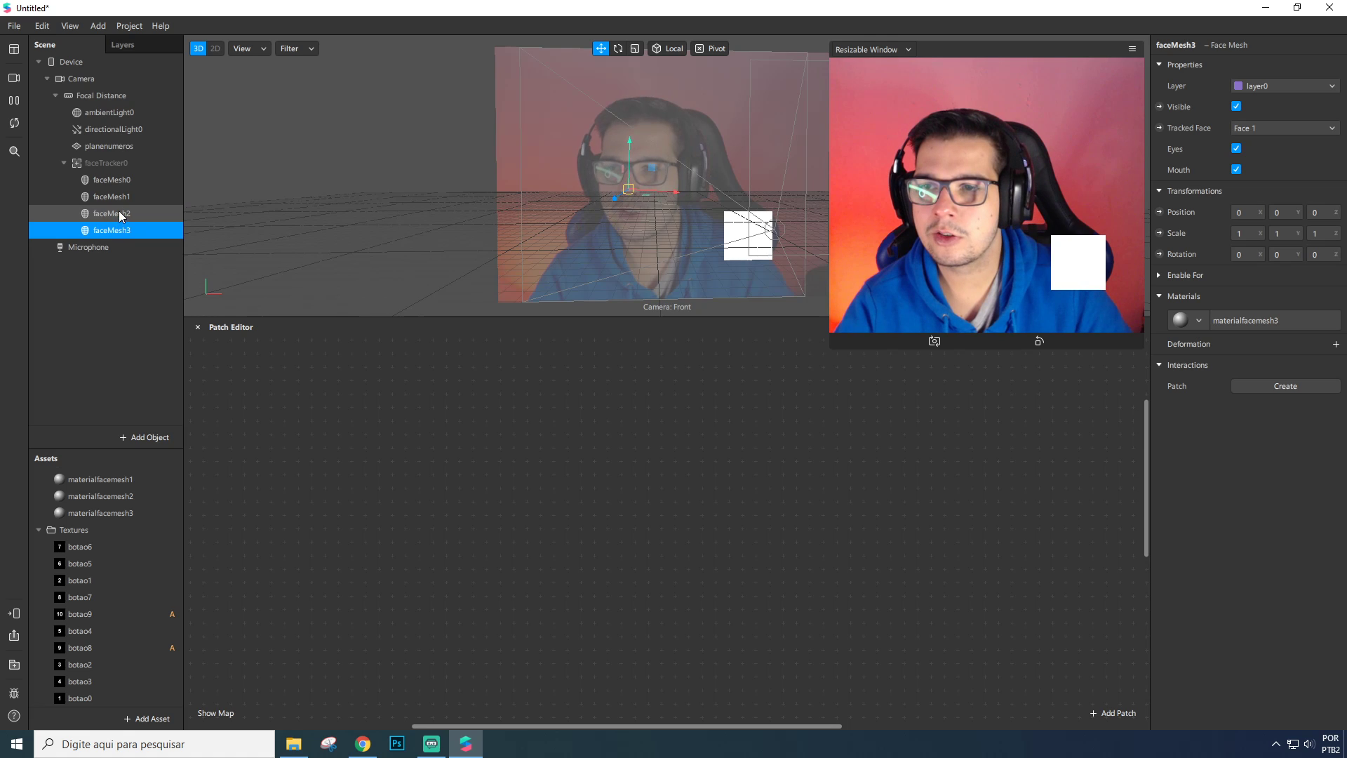
click(120, 214)
click(120, 197)
click(122, 181)
click(119, 198)
click(118, 214)
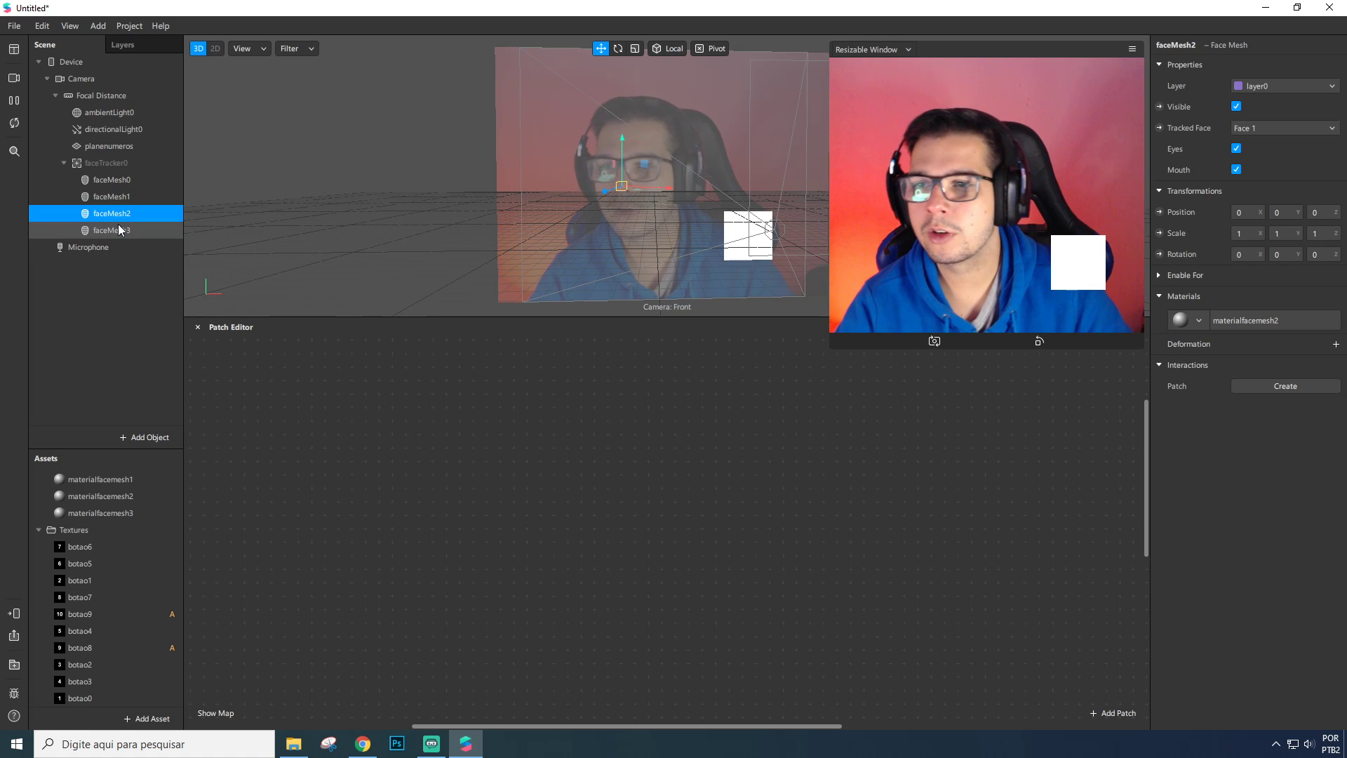
click(118, 198)
click(117, 180)
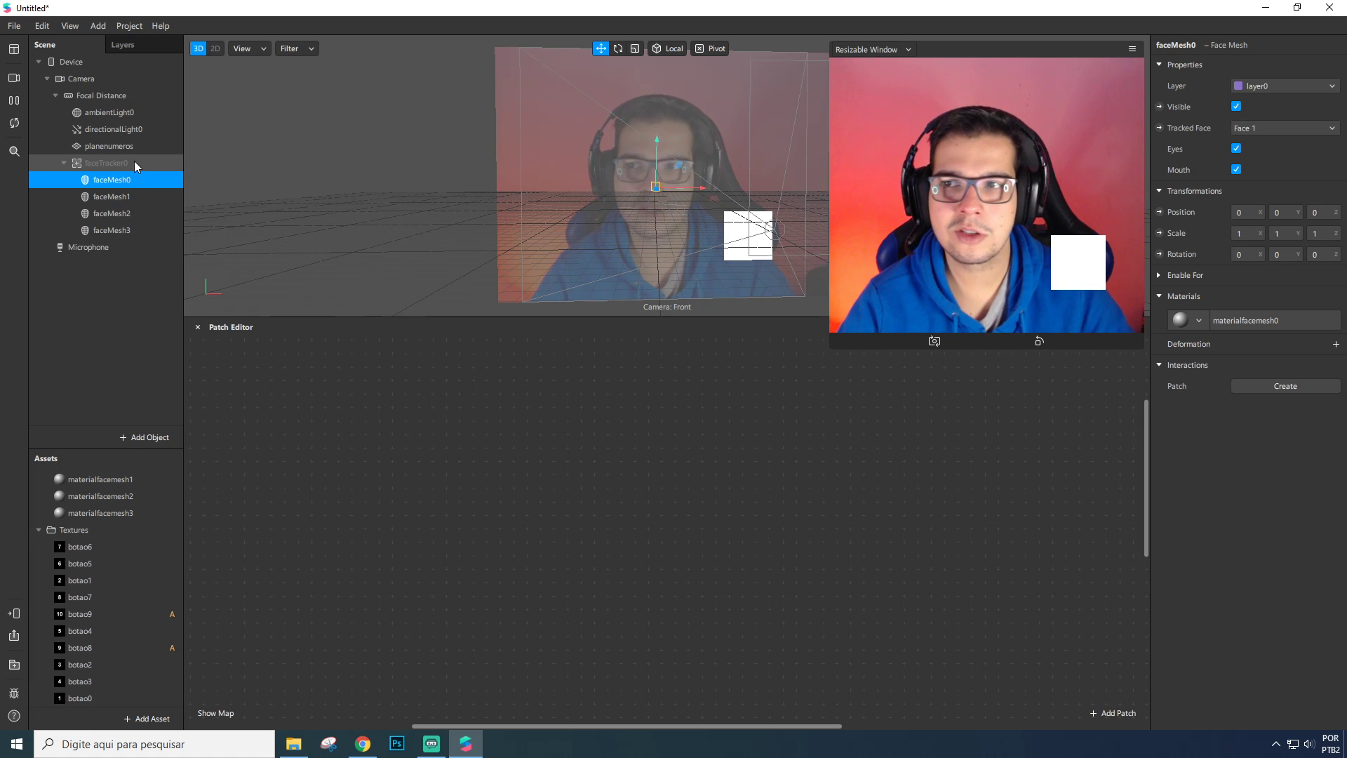
click(129, 165)
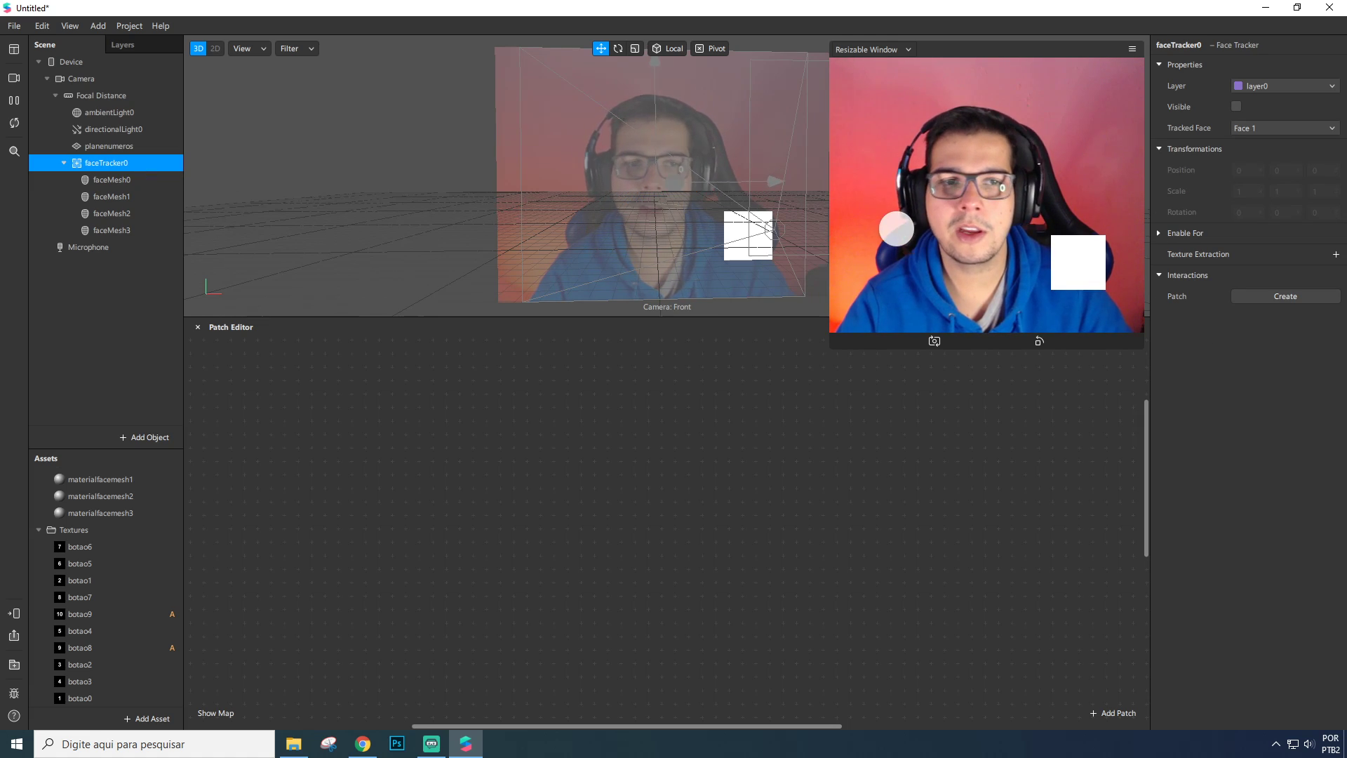
right_click(461, 528)
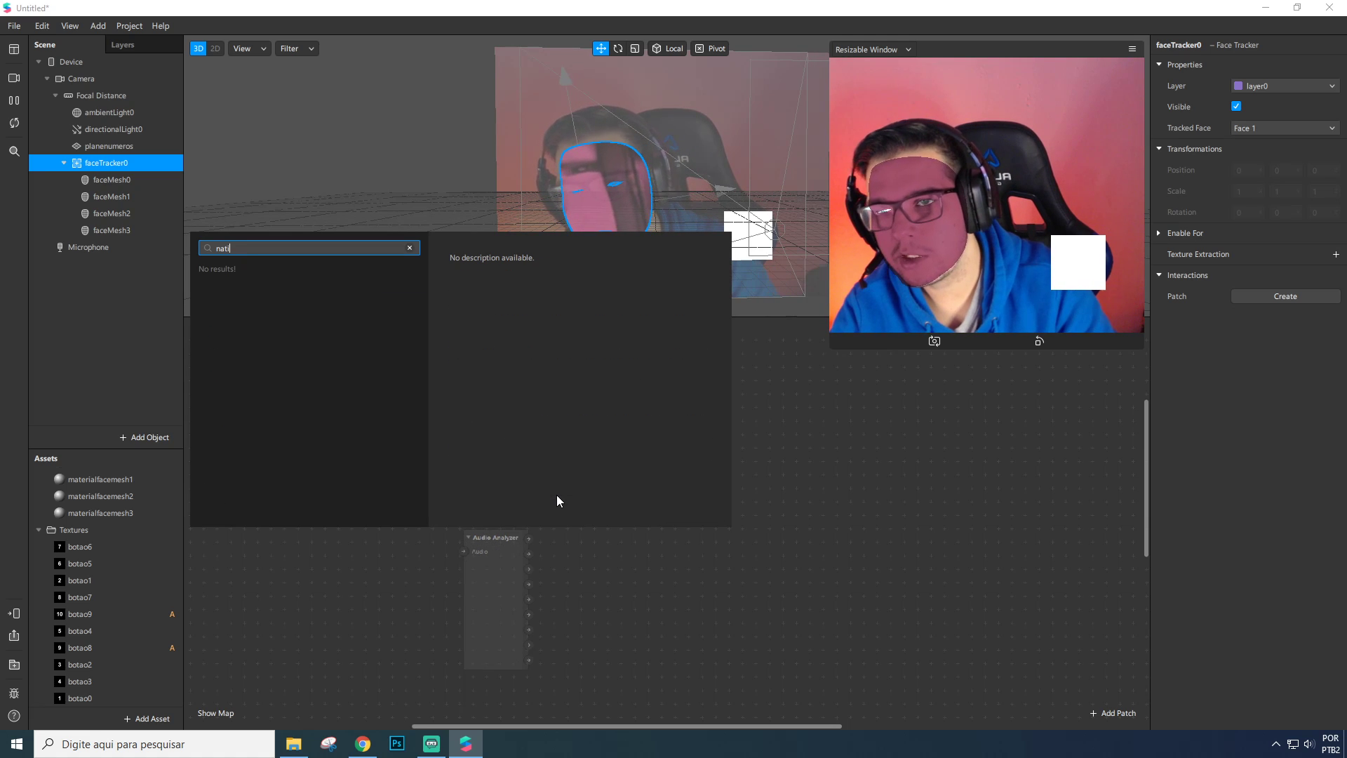
key(Escape)
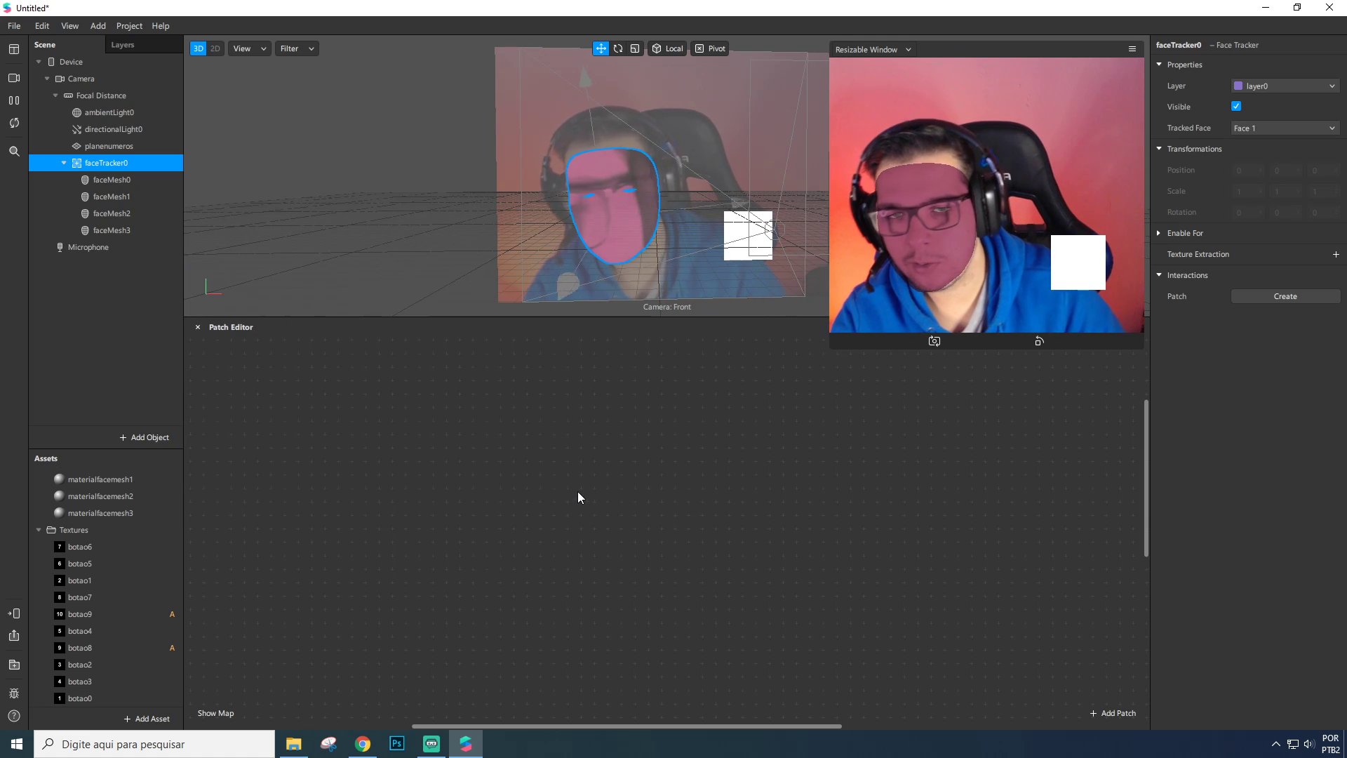
key(ctrl+alt+p)
key(ctrl+alt+p)
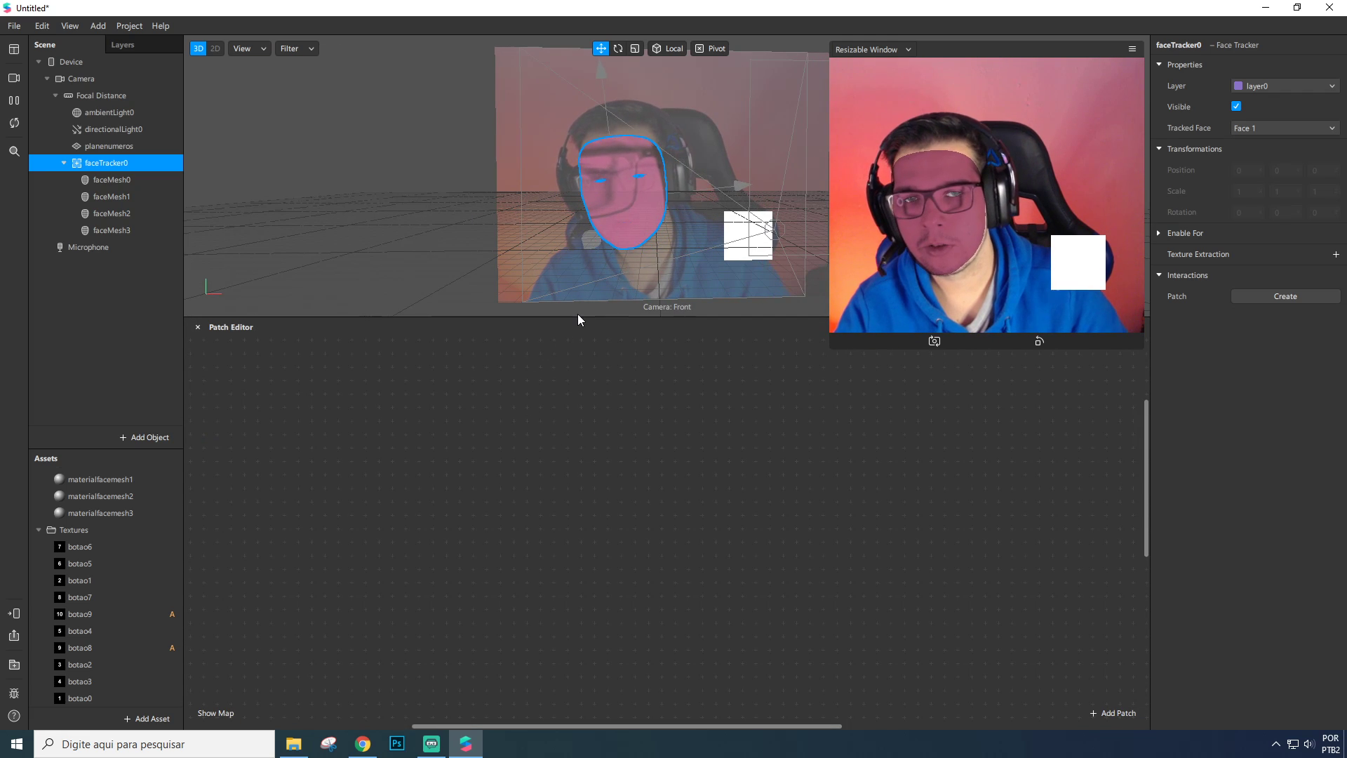
drag(578, 320, 571, 310)
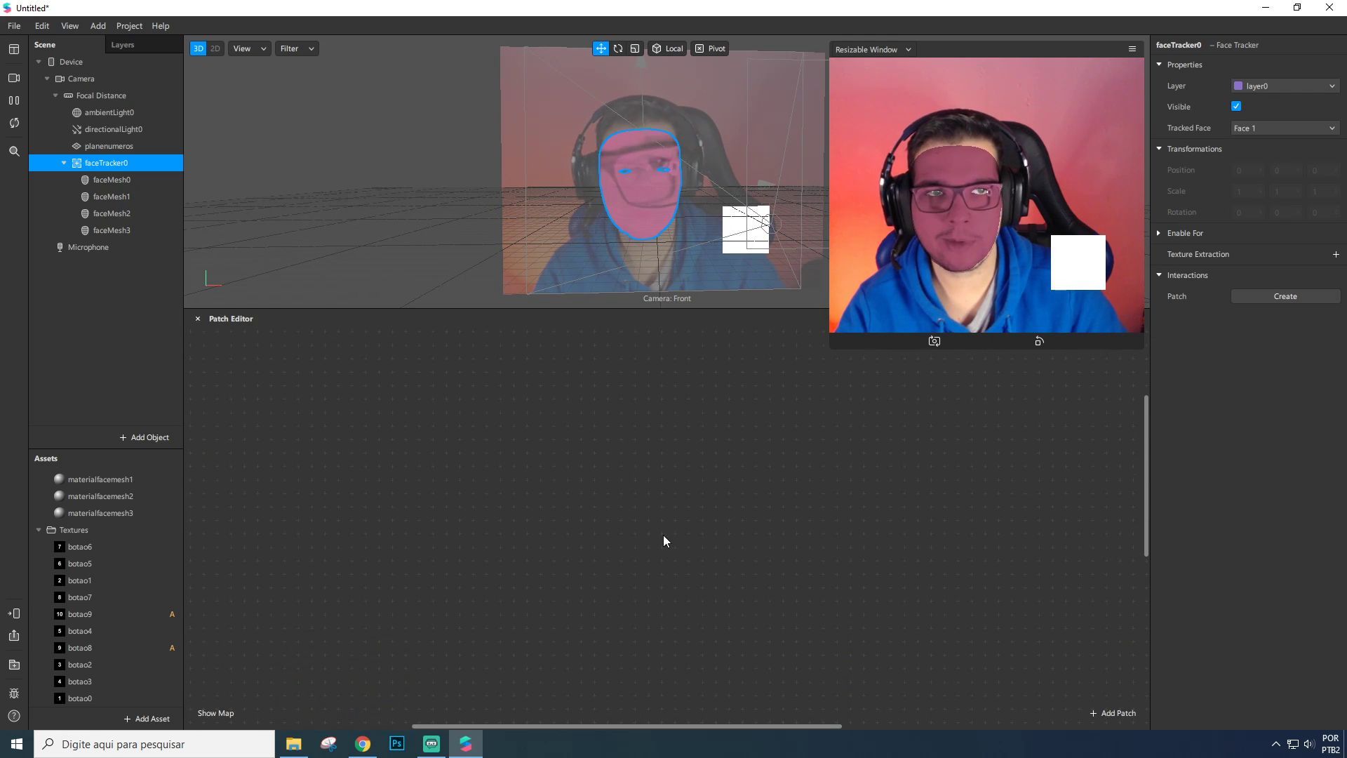
right_click(601, 489)
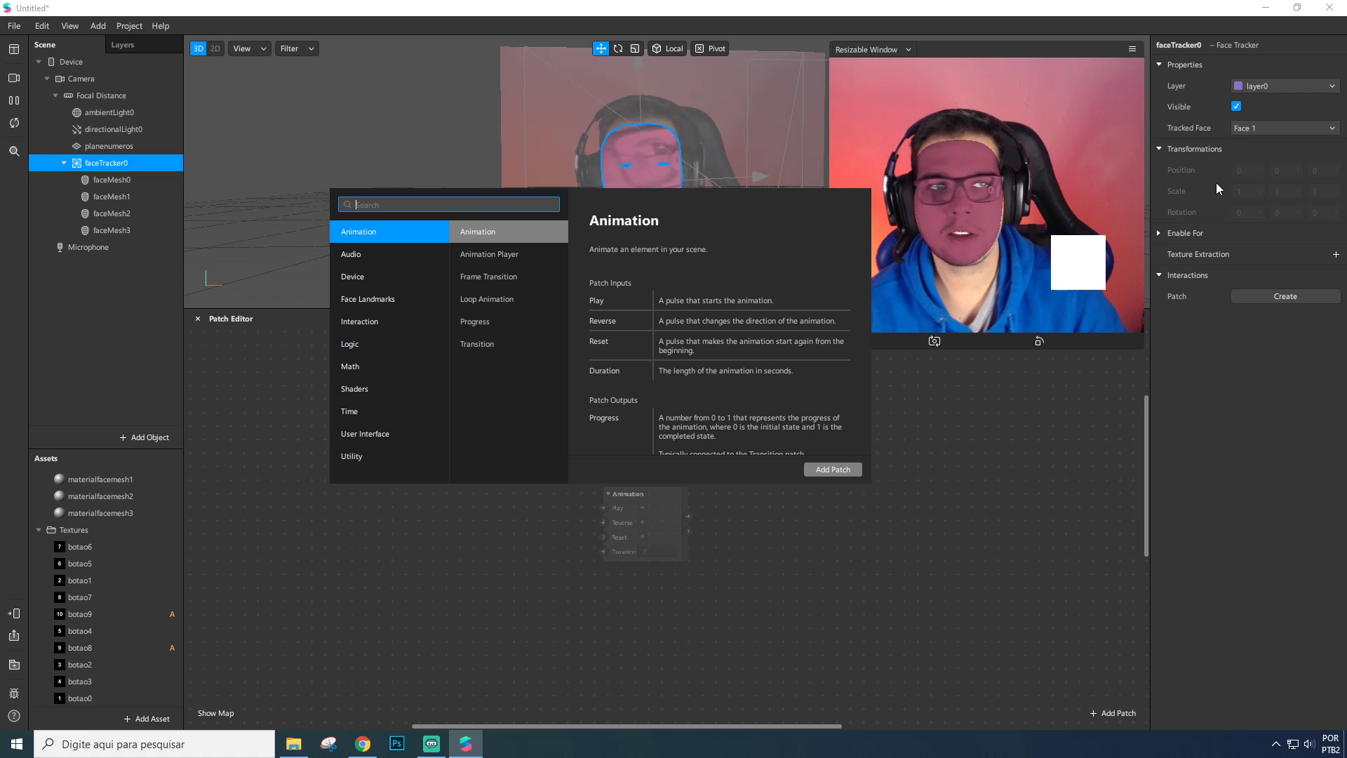
click(116, 159)
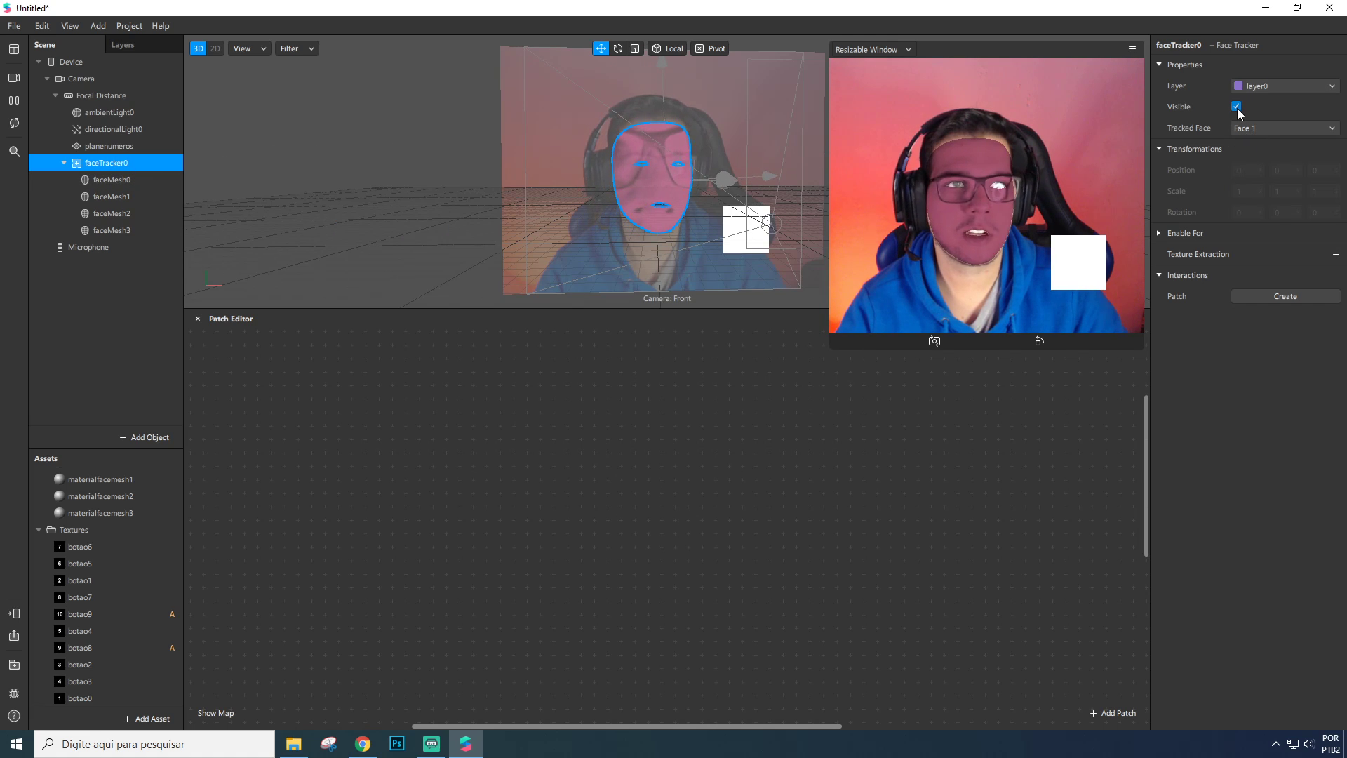
right_click(401, 553)
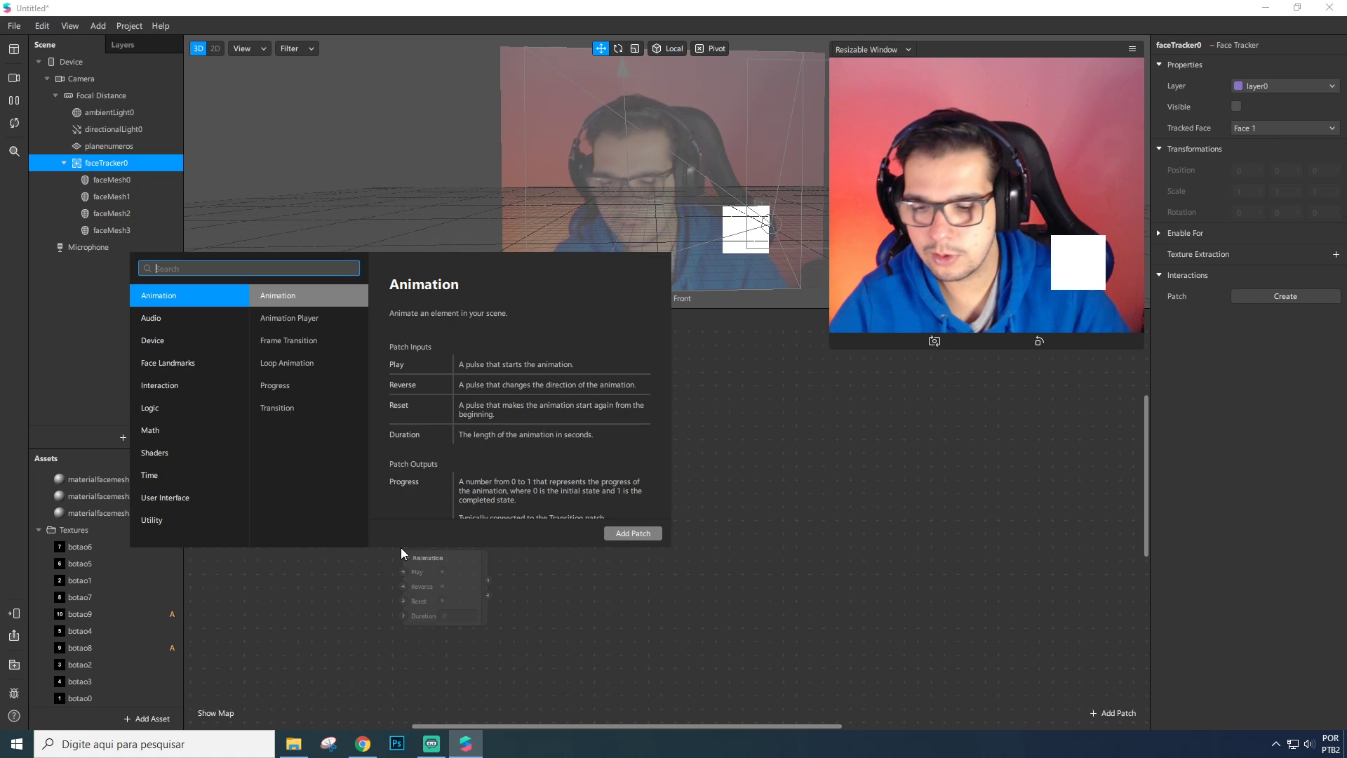
click(687, 677)
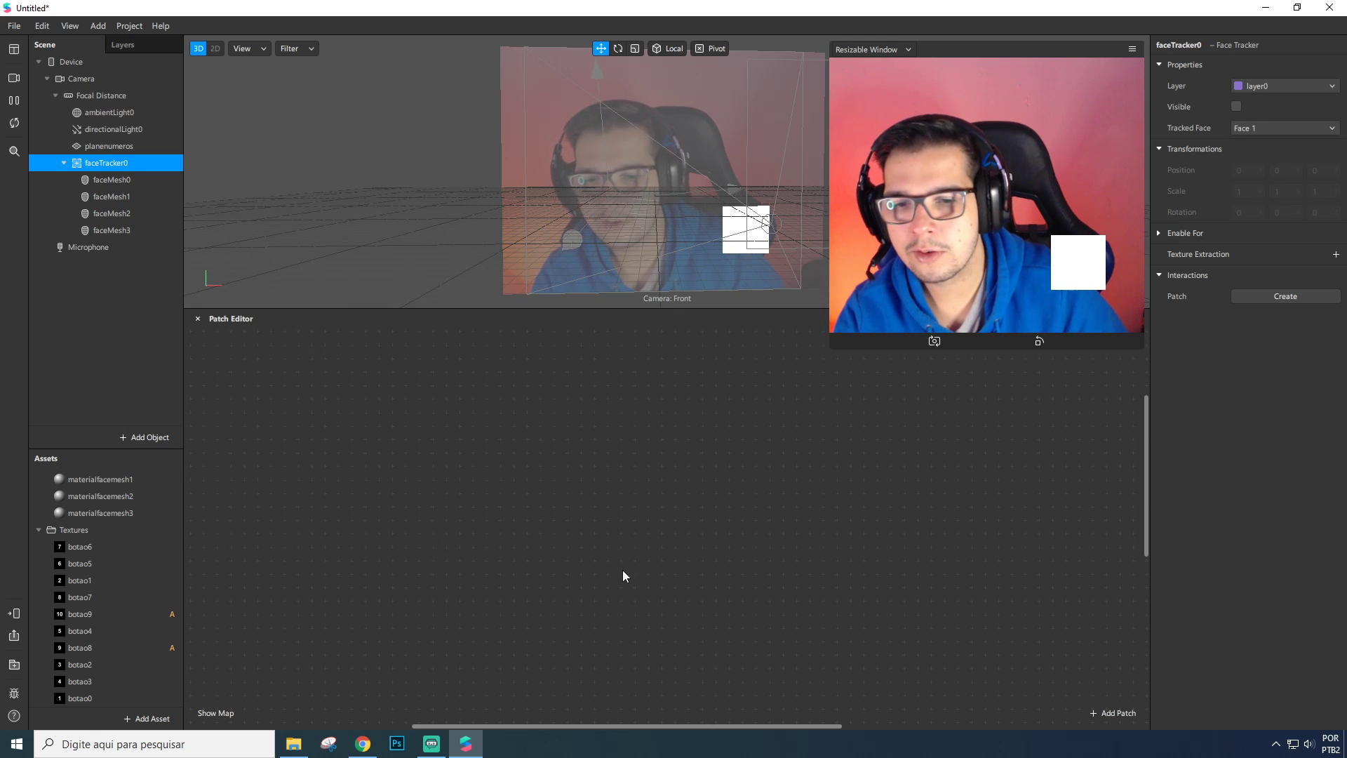
Add a Picker UI patch to the patch graph and place it near the middle of the editor.
right_click(593, 554)
text(ui)
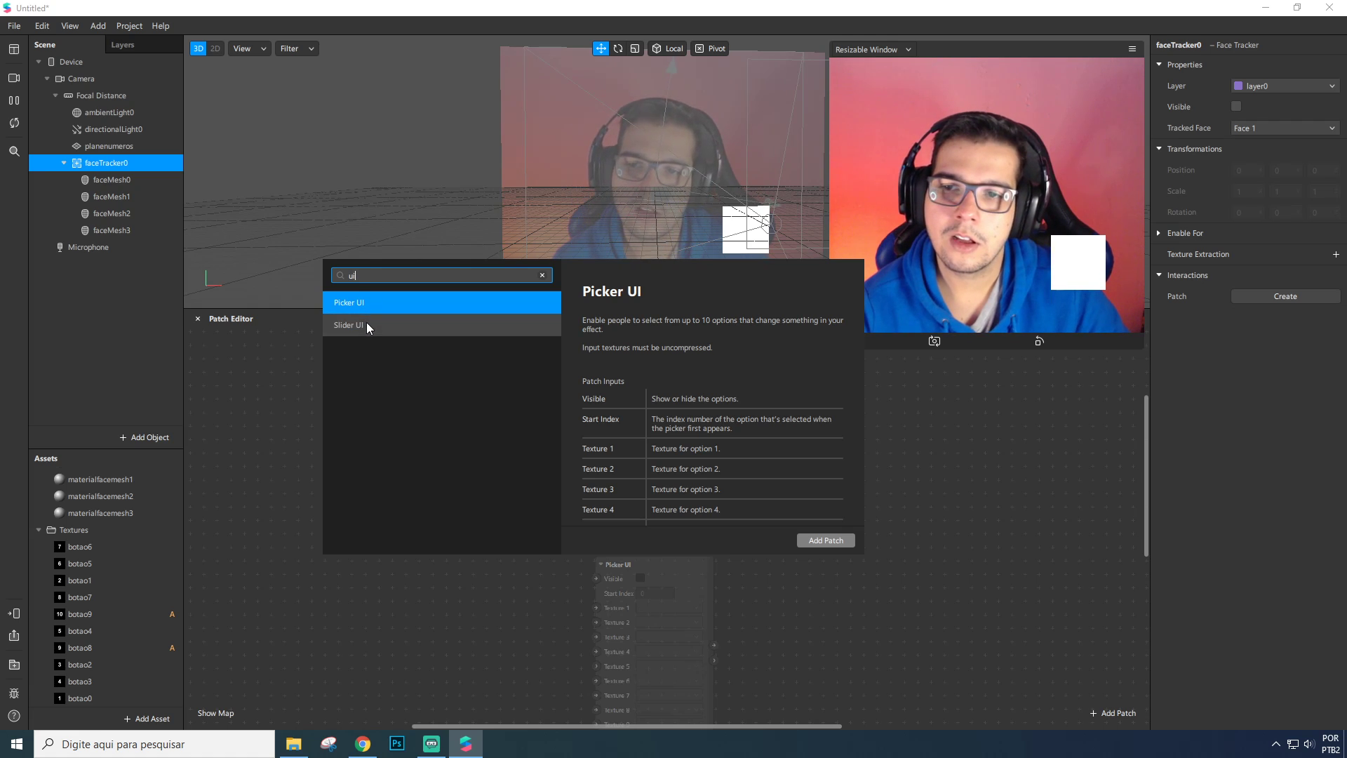
double_click(402, 302)
drag(677, 587, 658, 455)
click(626, 475)
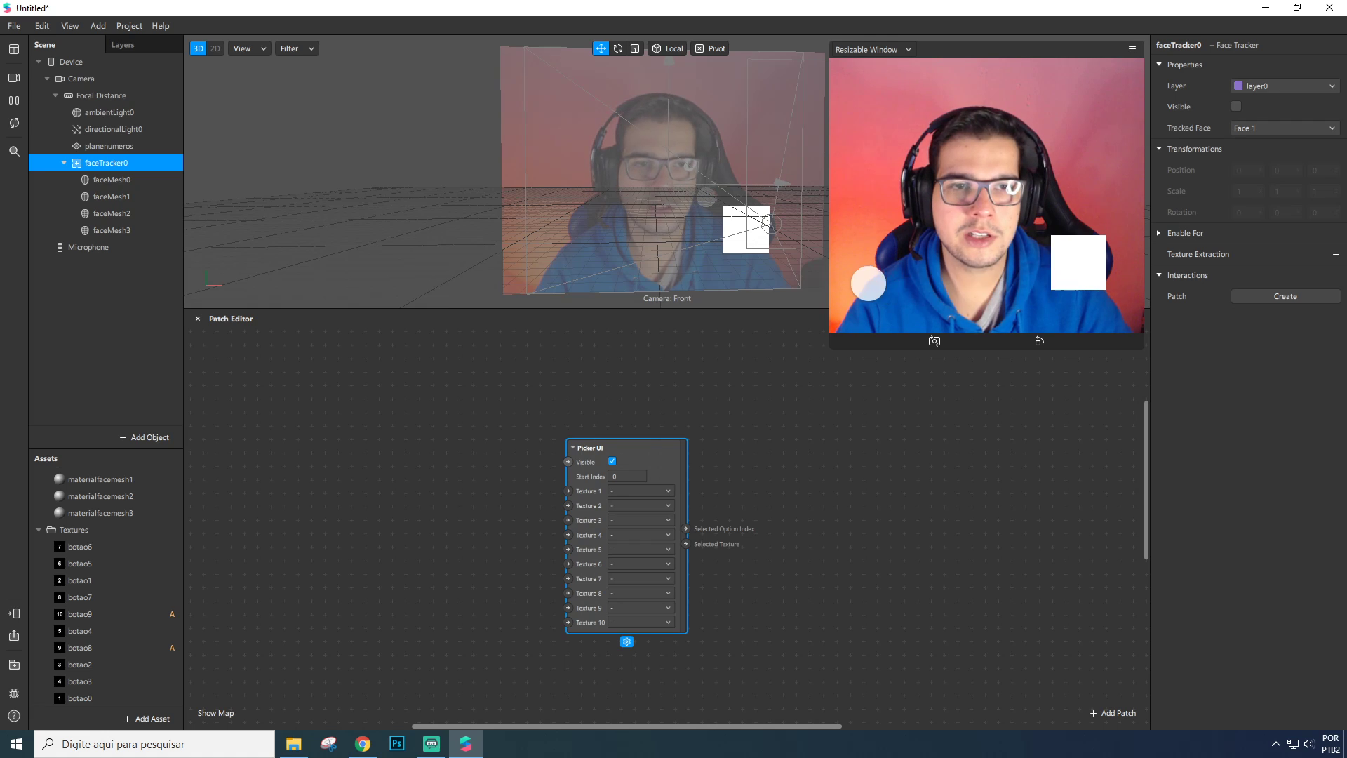
Delete all the botao textures, botao0 to botao9, from the project assets.
click(91, 547)
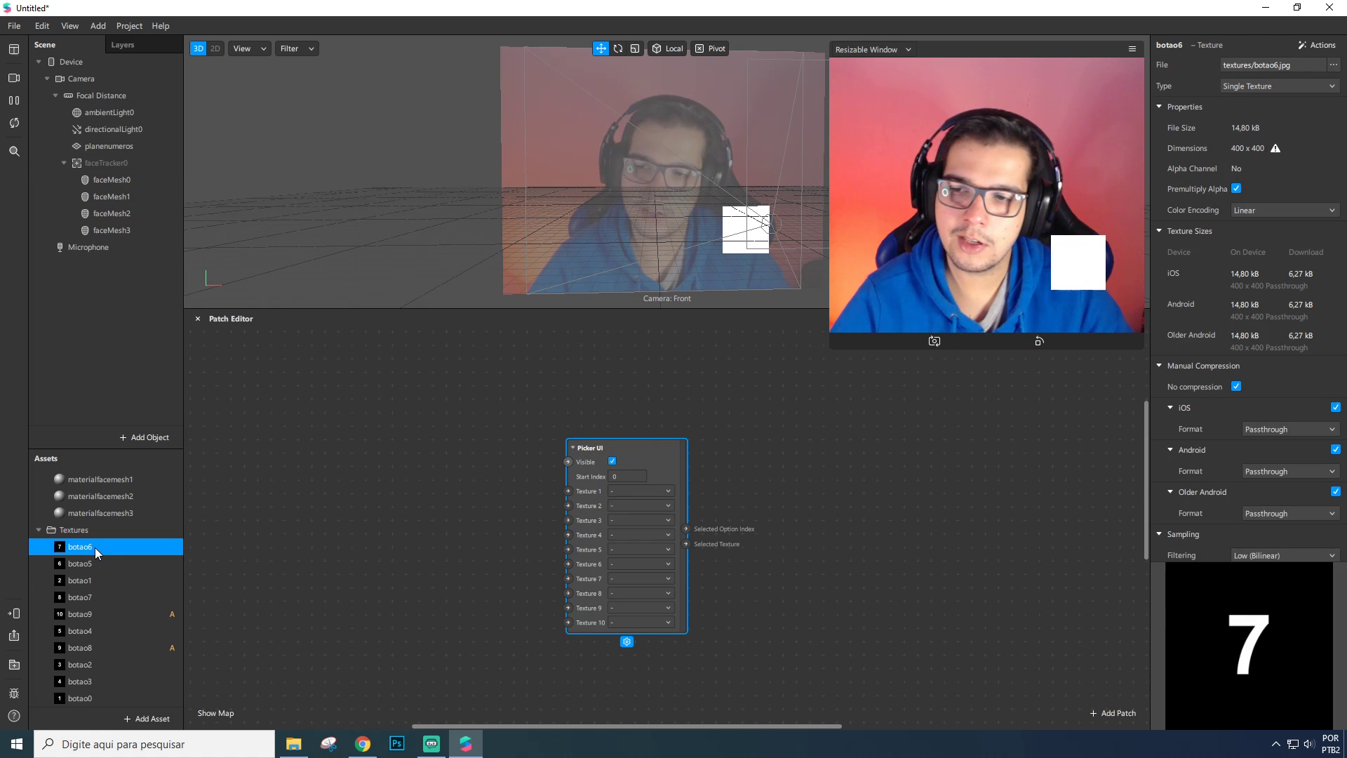
shift+click(87, 698)
key(Delete)
key(Return)
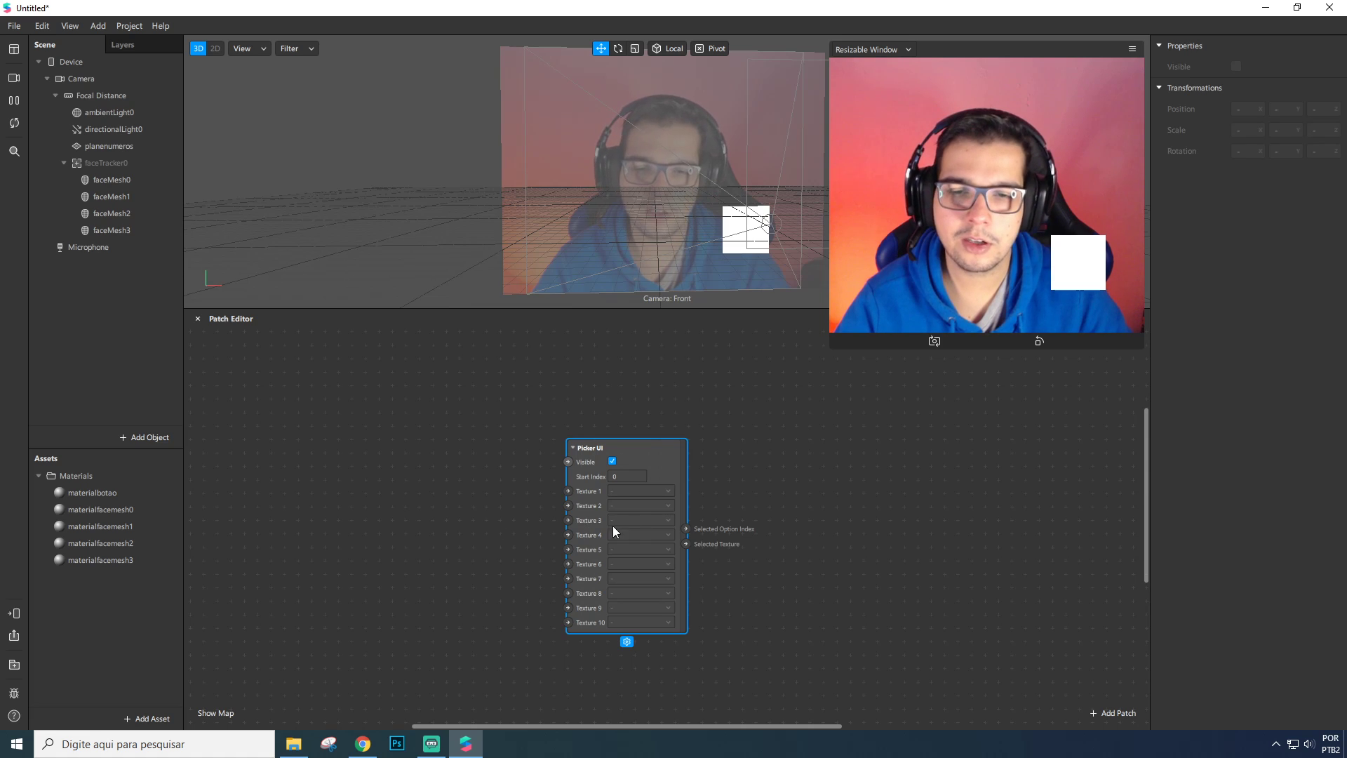
Import the ten images botao0 to botao9 from the botoes folder into the project assets.
click(293, 744)
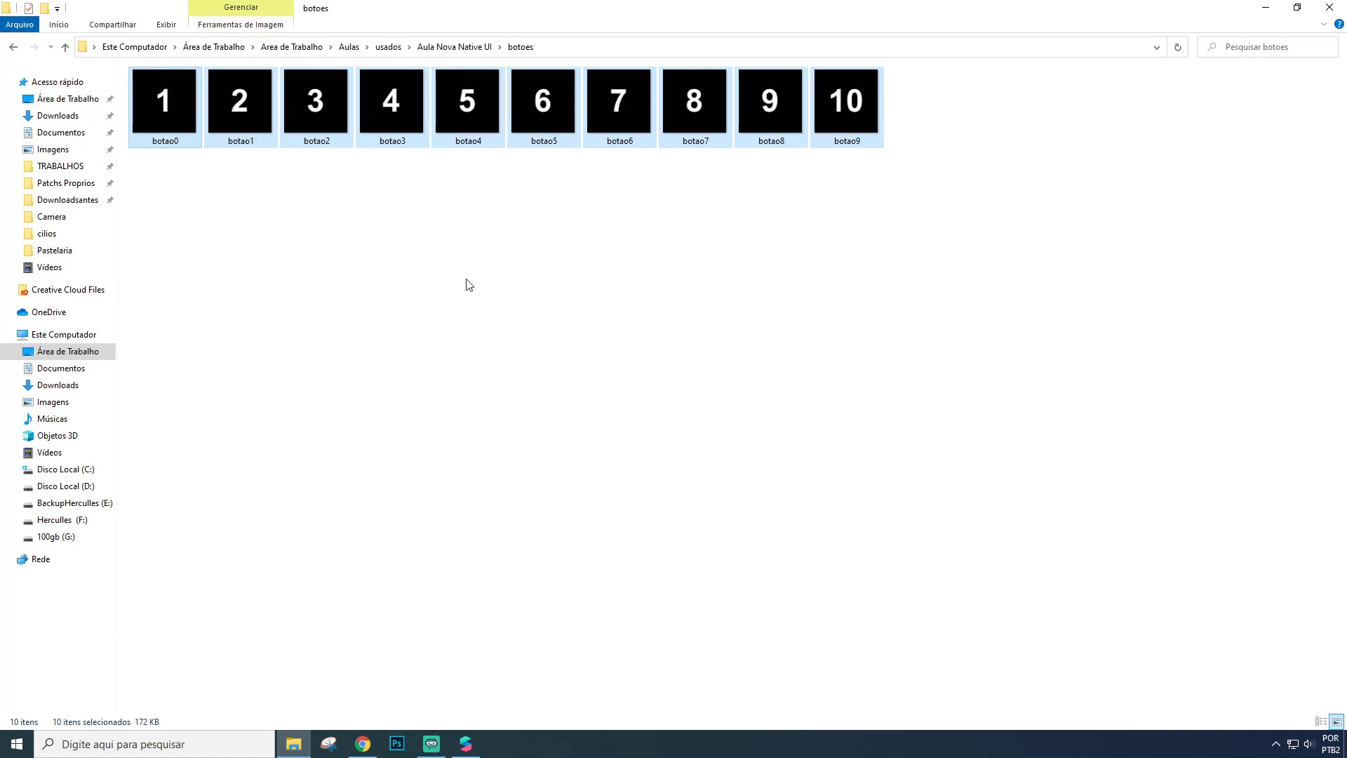
drag(1037, 197, 166, 121)
drag(206, 290, 106, 603)
key(alt+Tab)
key(alt+Tab)
key(alt+Tab)
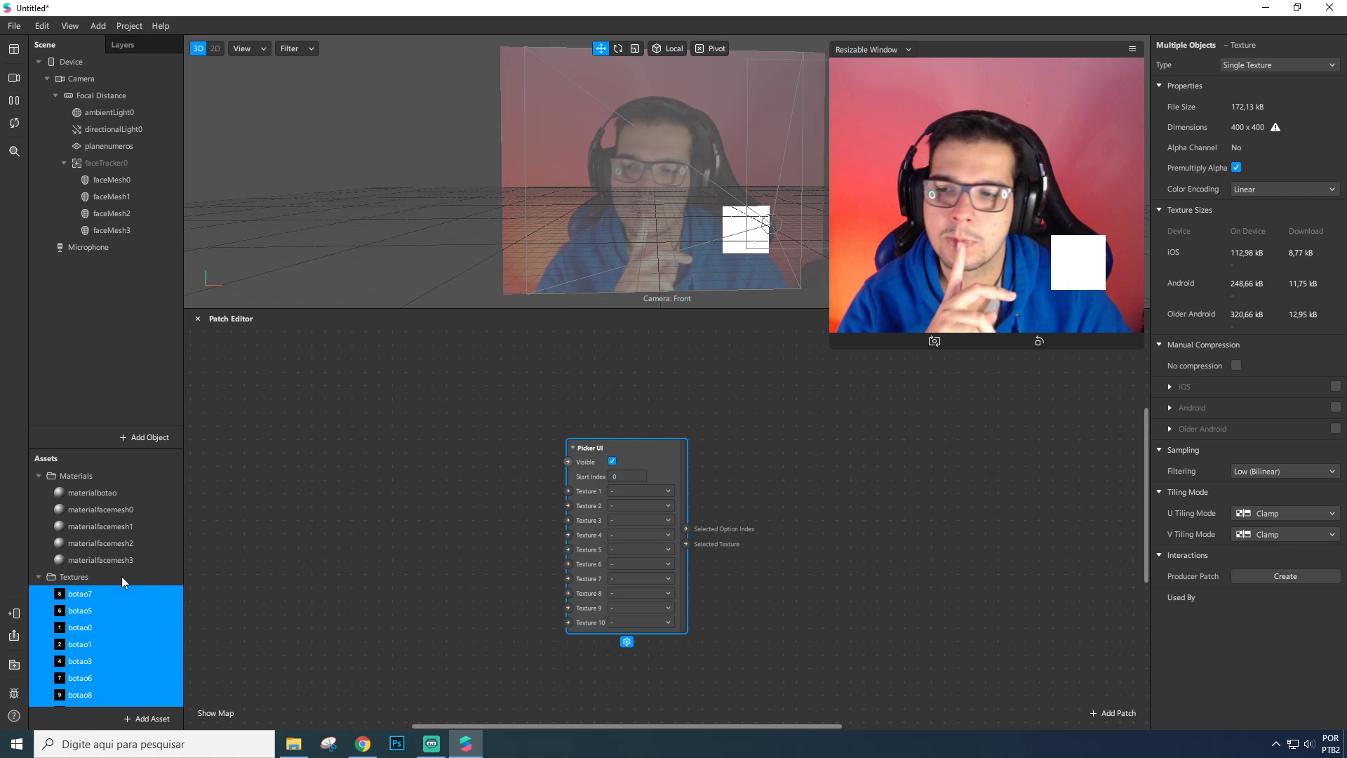
Add the botao0 texture to the patch graph and connect its RGBA output to Texture 1 of the Picker UI.
scroll(115, 575, down, 2)
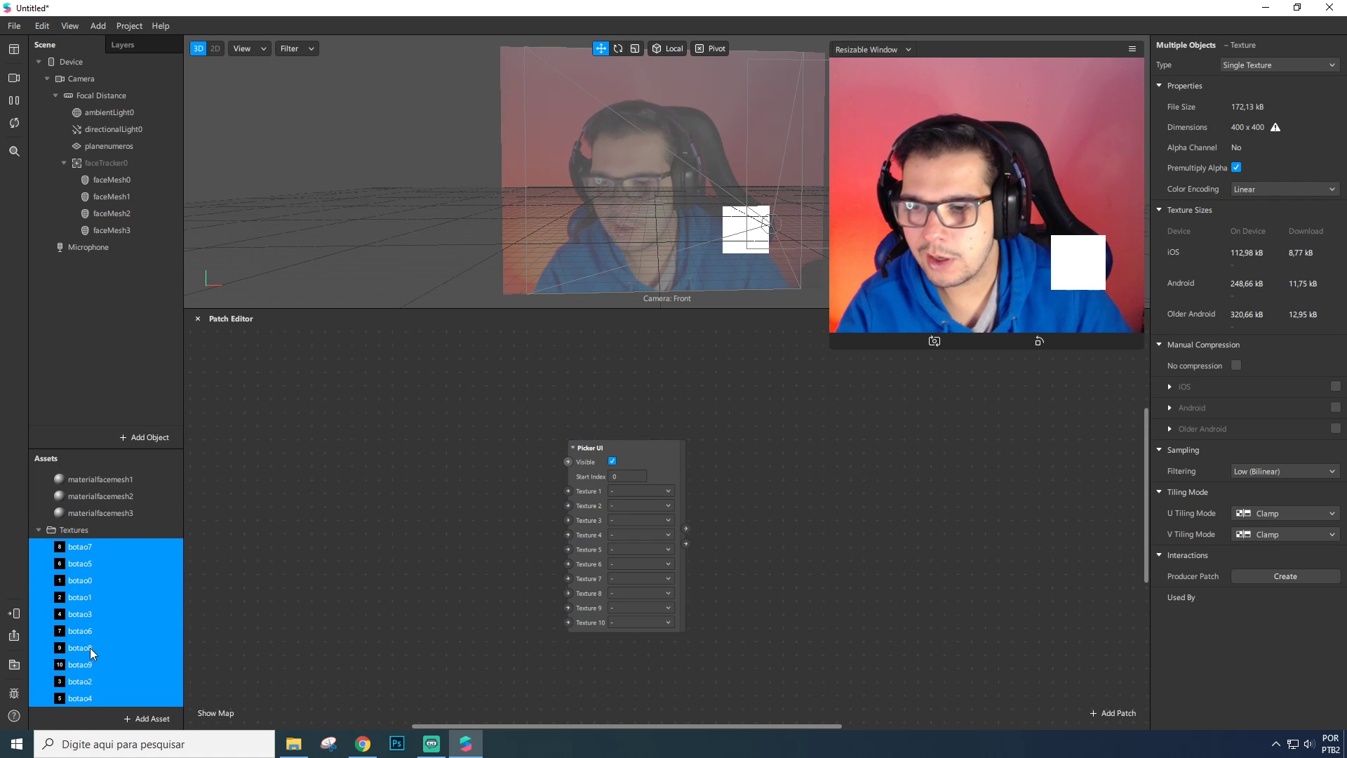
click(91, 583)
drag(91, 583, 405, 524)
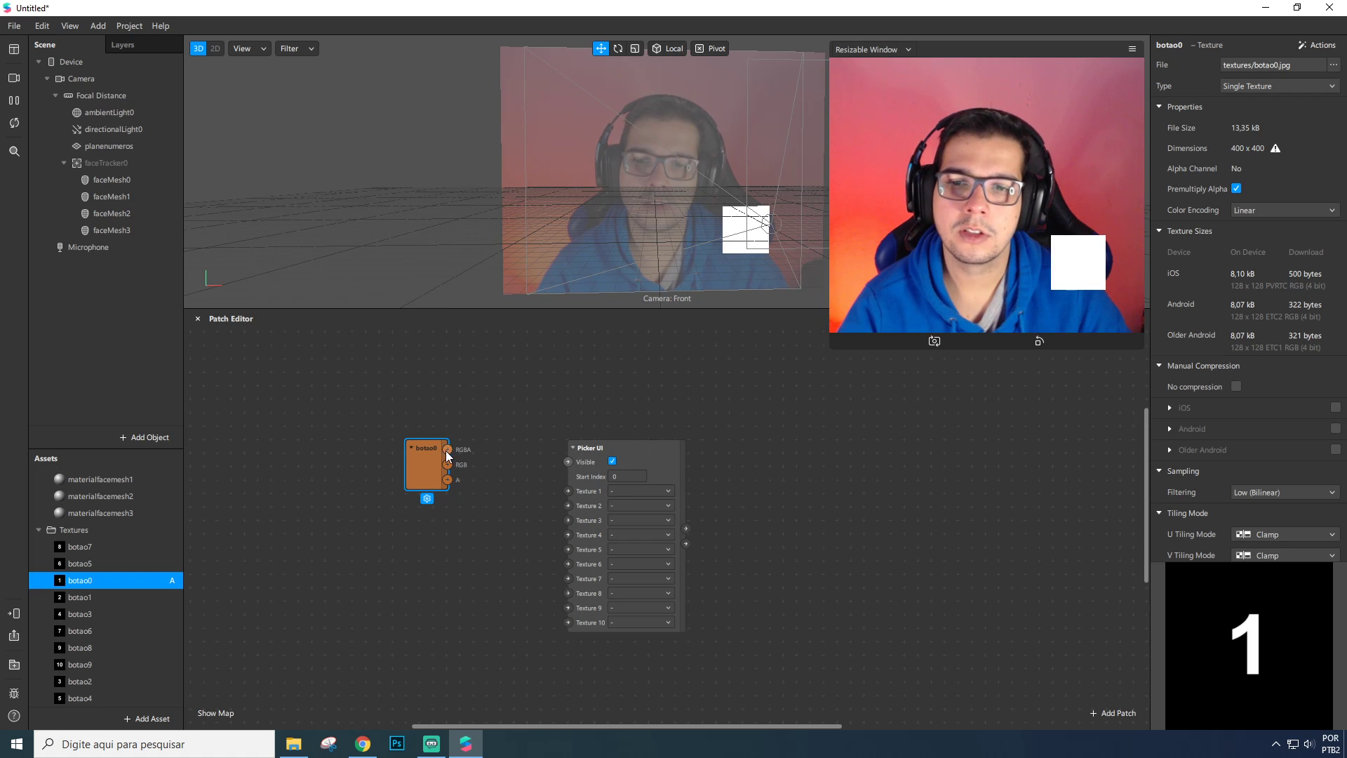
drag(553, 487, 569, 491)
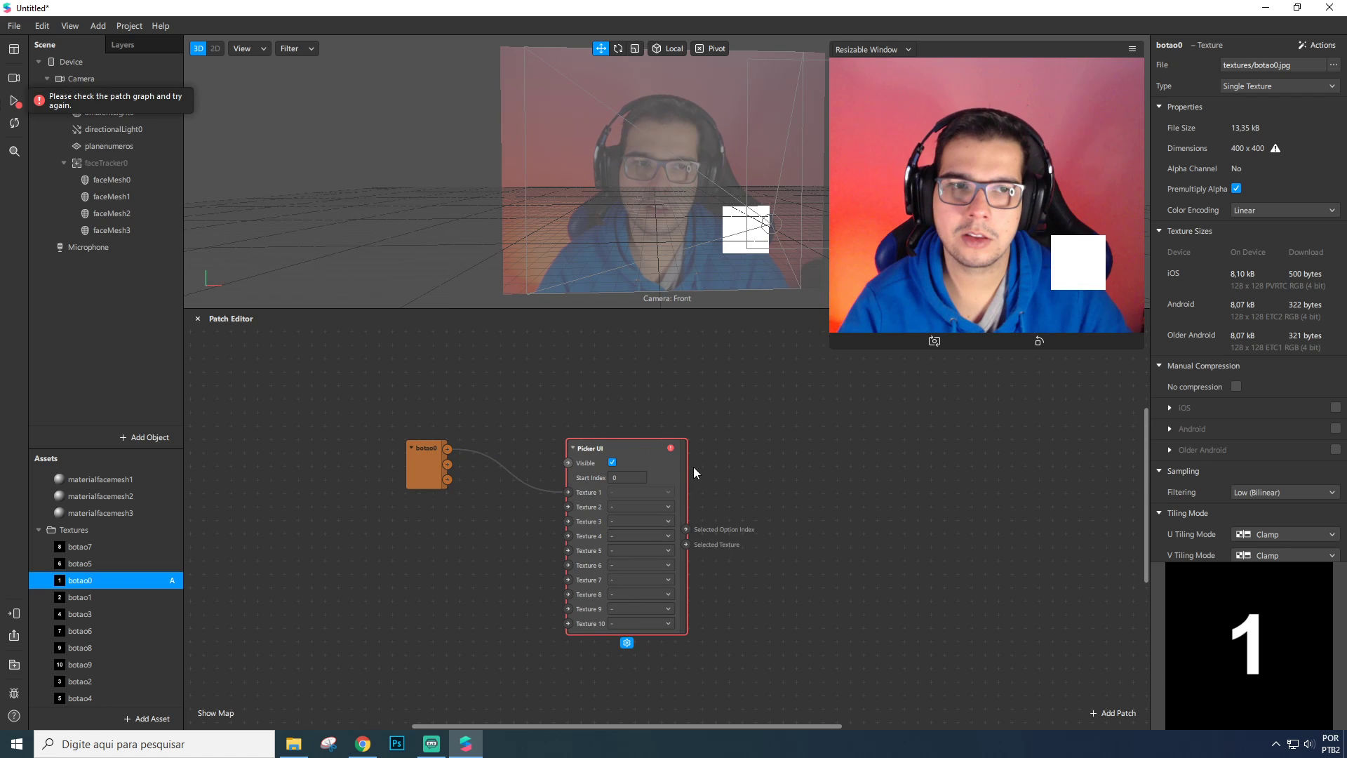
Turn on No compression for the botao0 texture and reconnect its RGBA output to Texture 1 of the Picker UI.
key(ctrl+z)
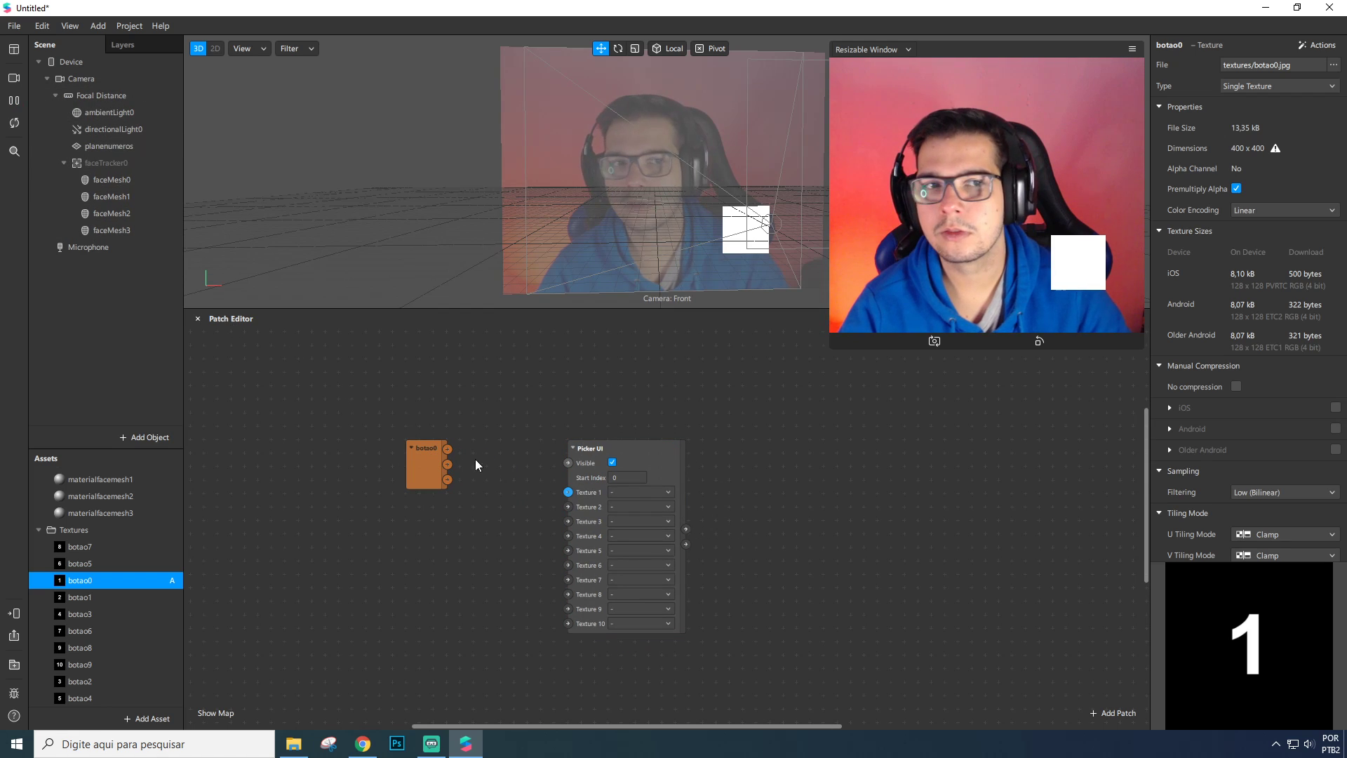
drag(627, 463, 642, 419)
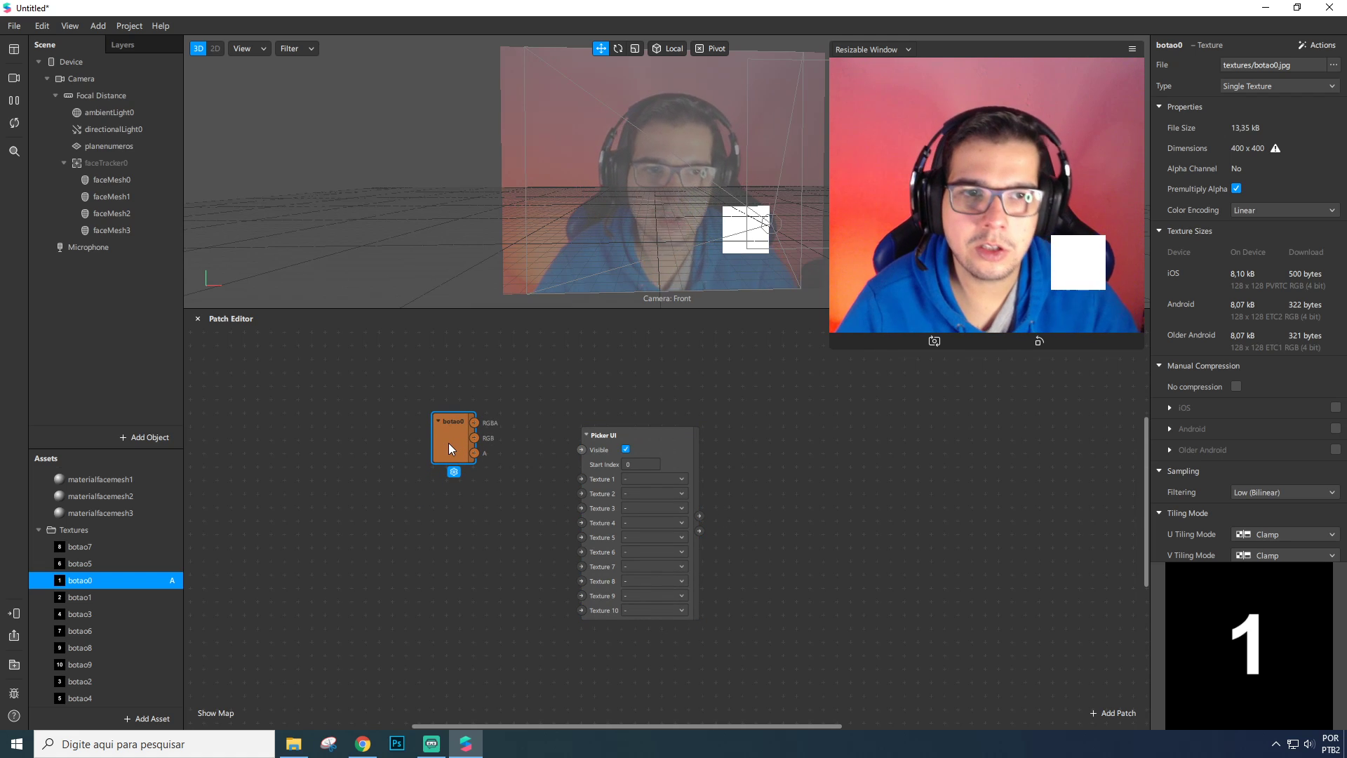
mouse_move(448, 432)
mouse_down()
mouse_move(439, 462)
mouse_move(448, 446)
mouse_up()
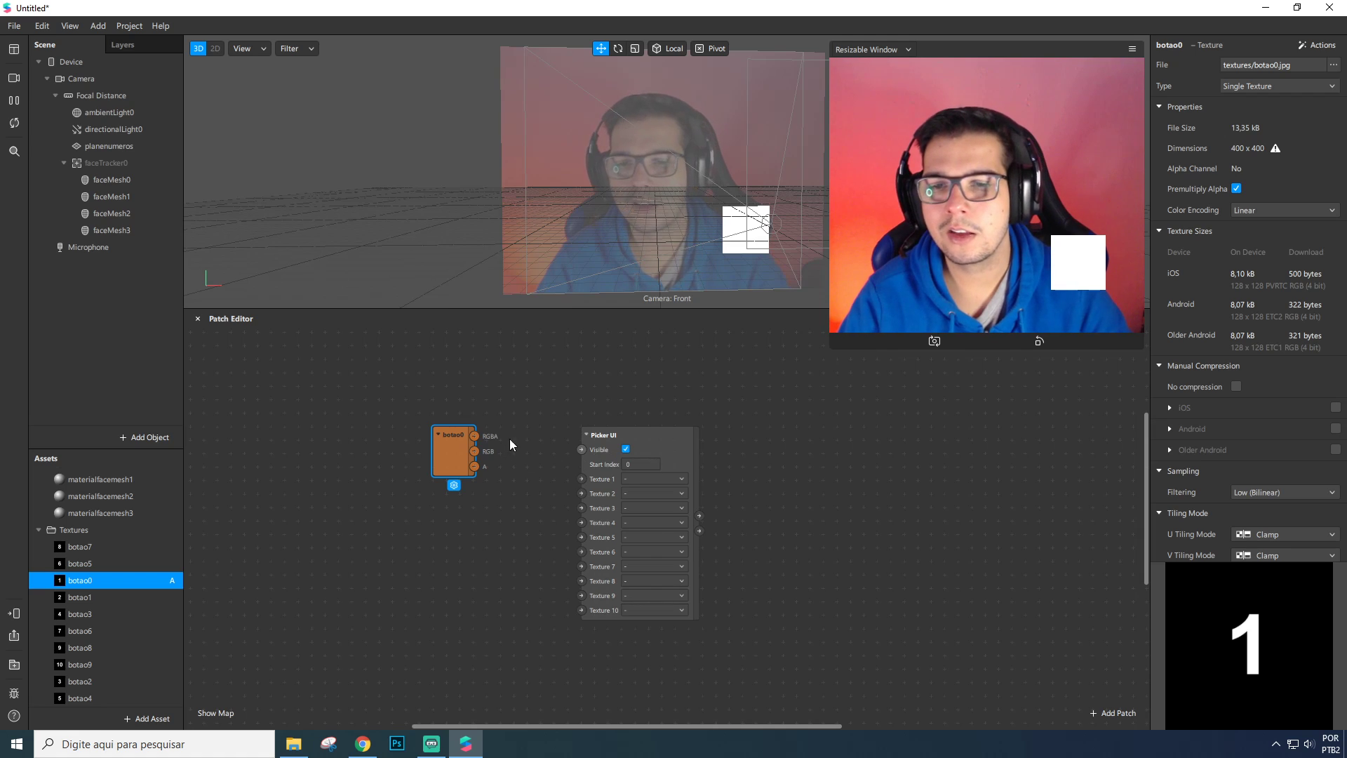
click(1235, 387)
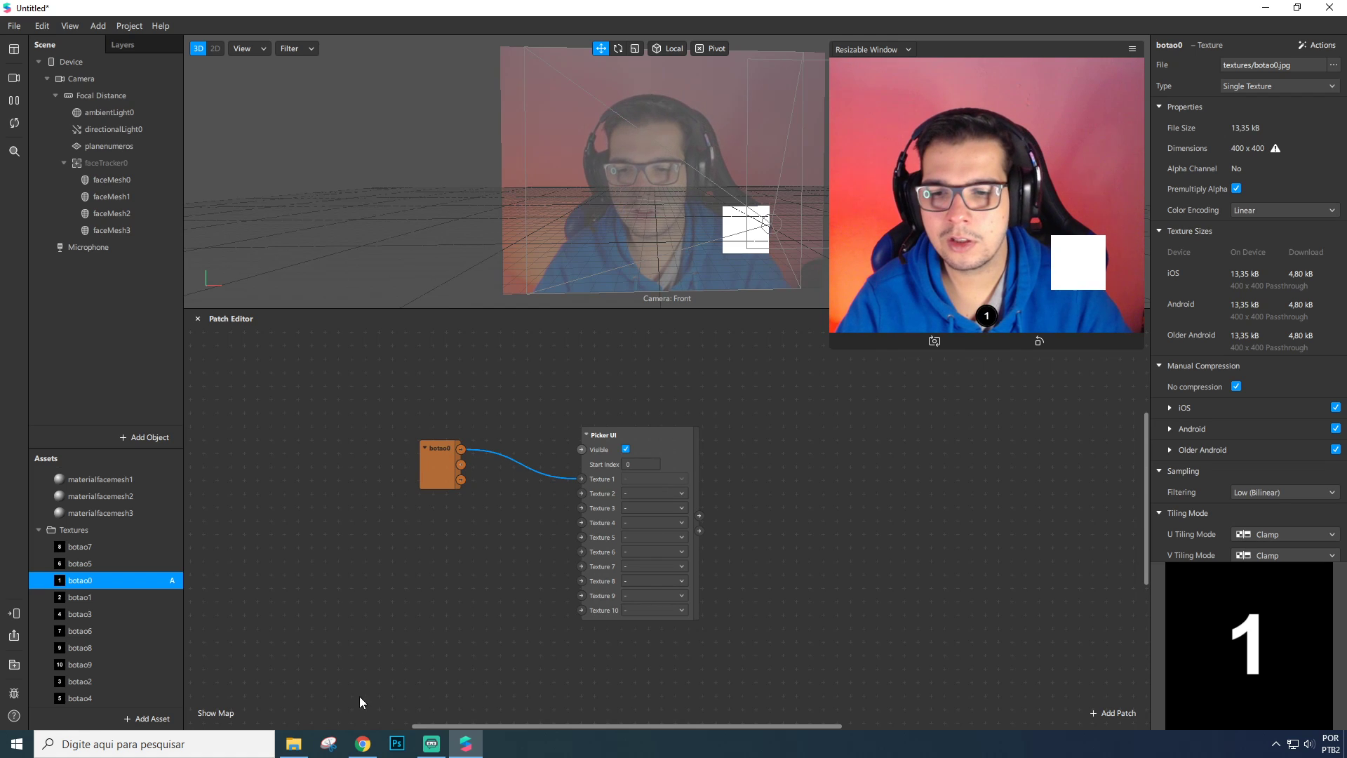
Reposition the botao0 and Picker UI patches to leave more space between them.
right_click(362, 743)
click(503, 602)
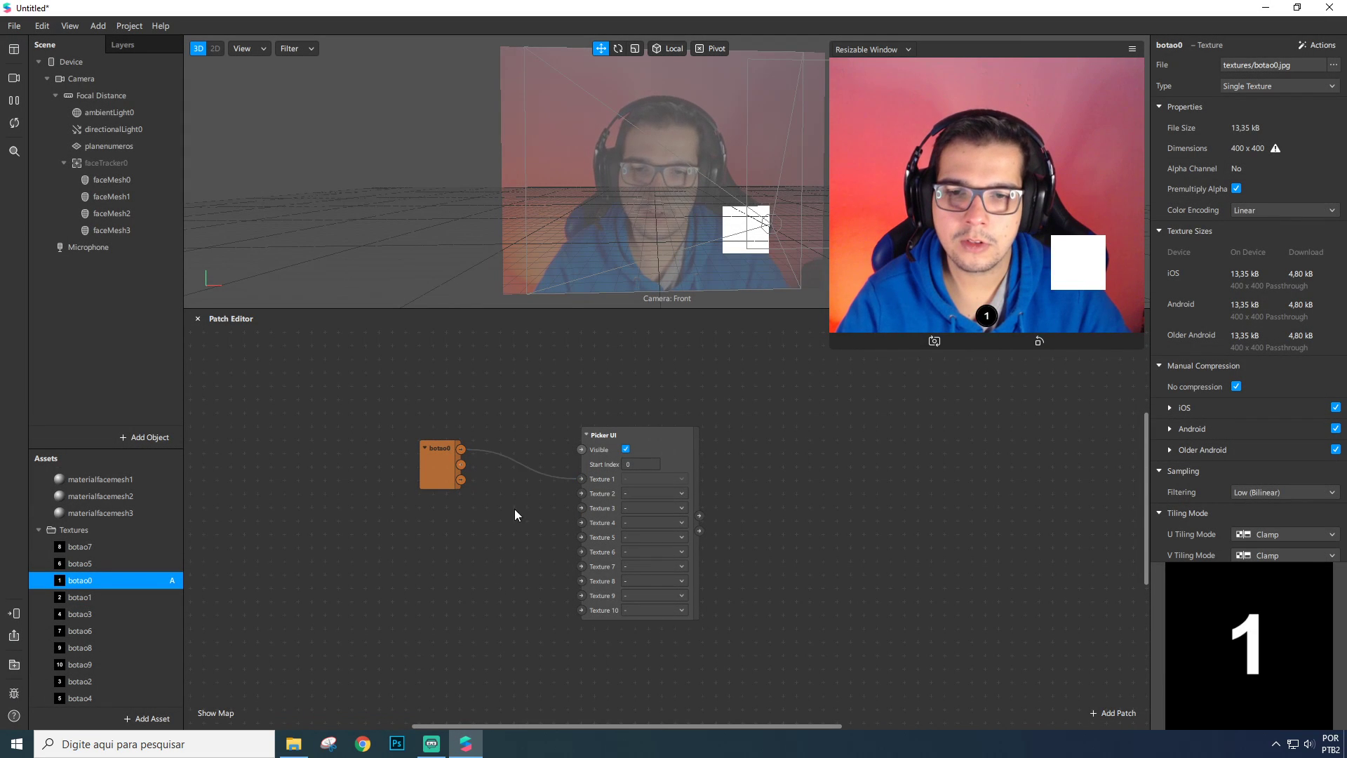
click(424, 468)
drag(457, 457, 447, 457)
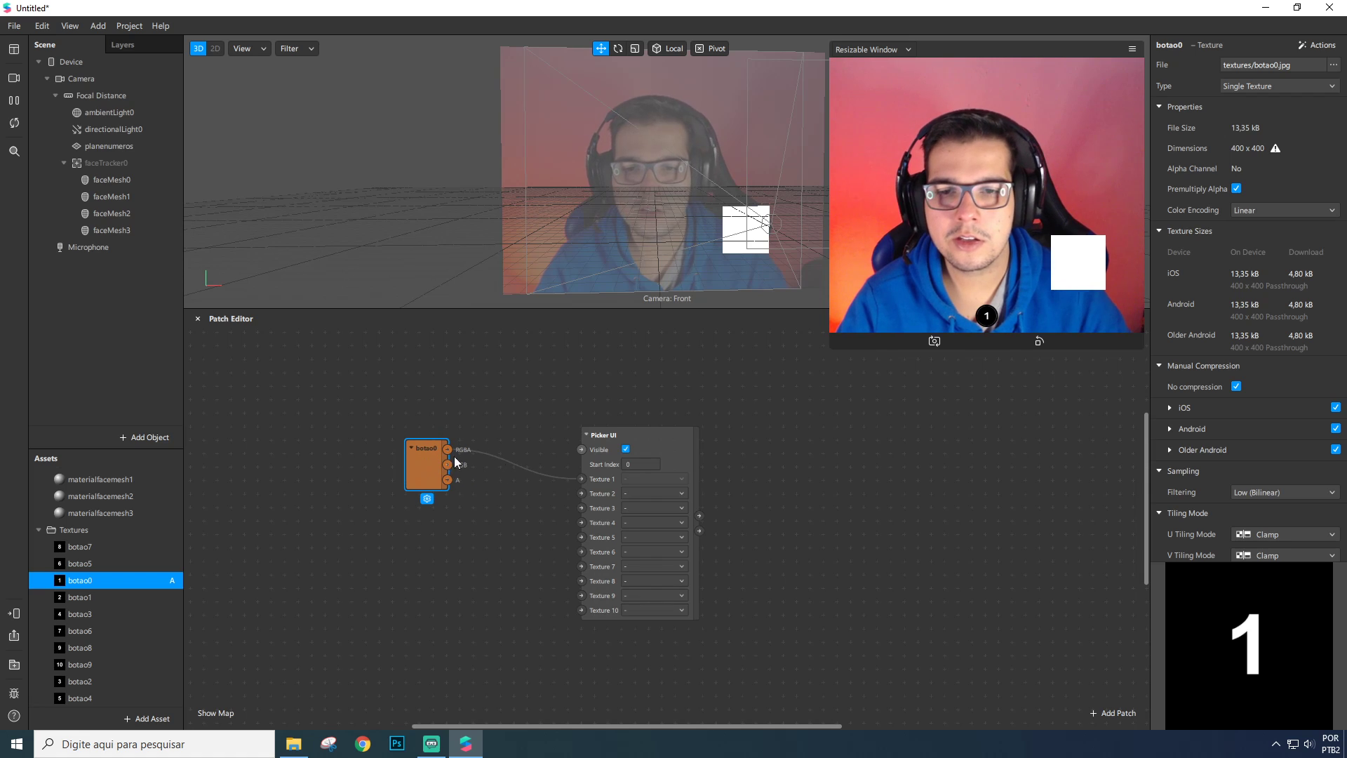
drag(689, 456, 674, 458)
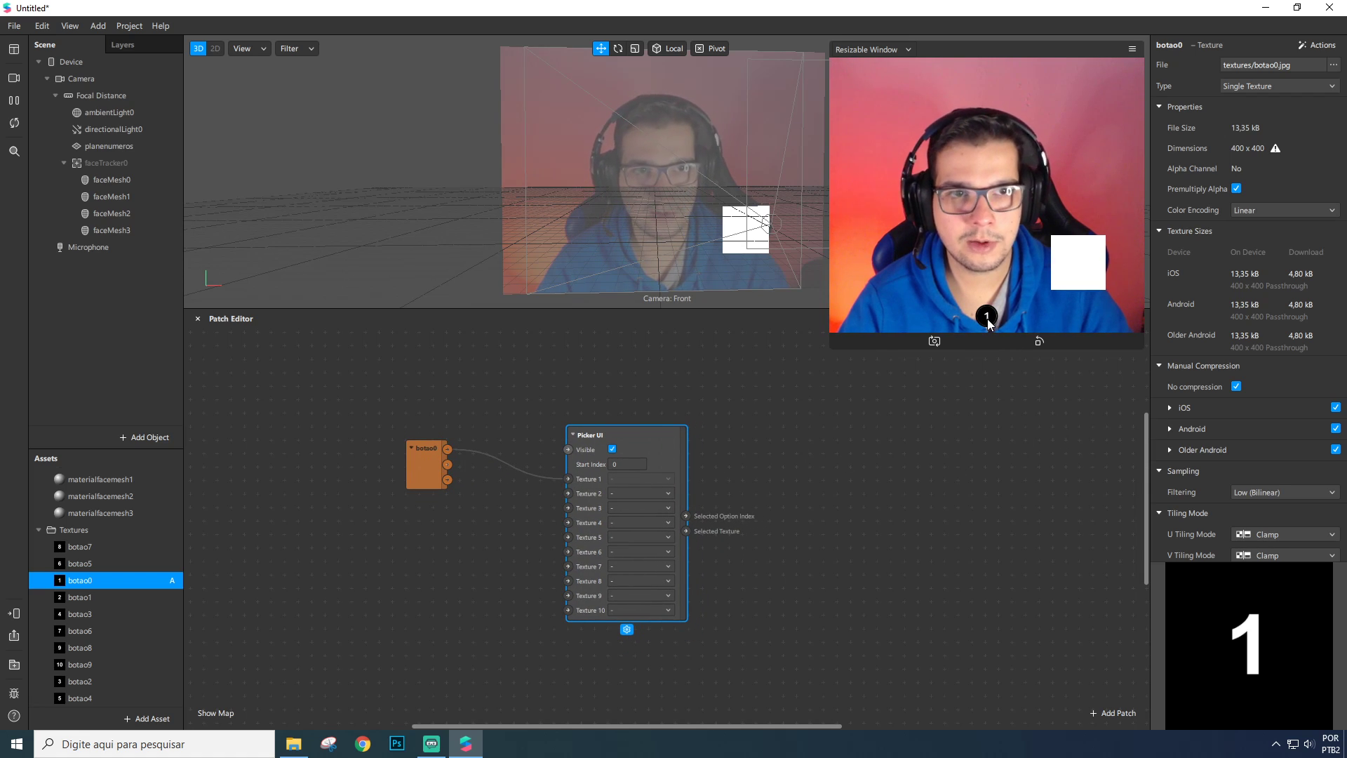
drag(659, 444, 672, 444)
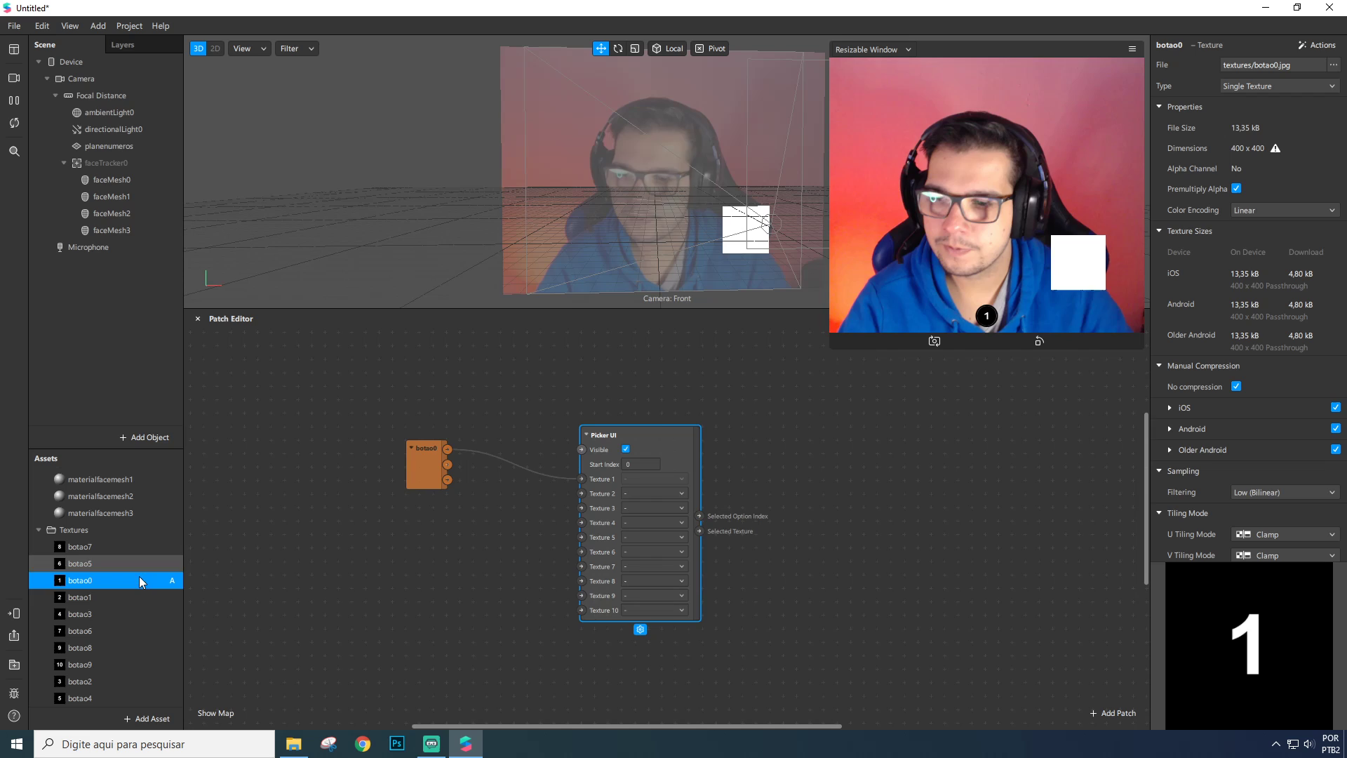
Turn on No compression for all ten botao textures at once.
click(90, 597)
click(95, 547)
shift+click(84, 698)
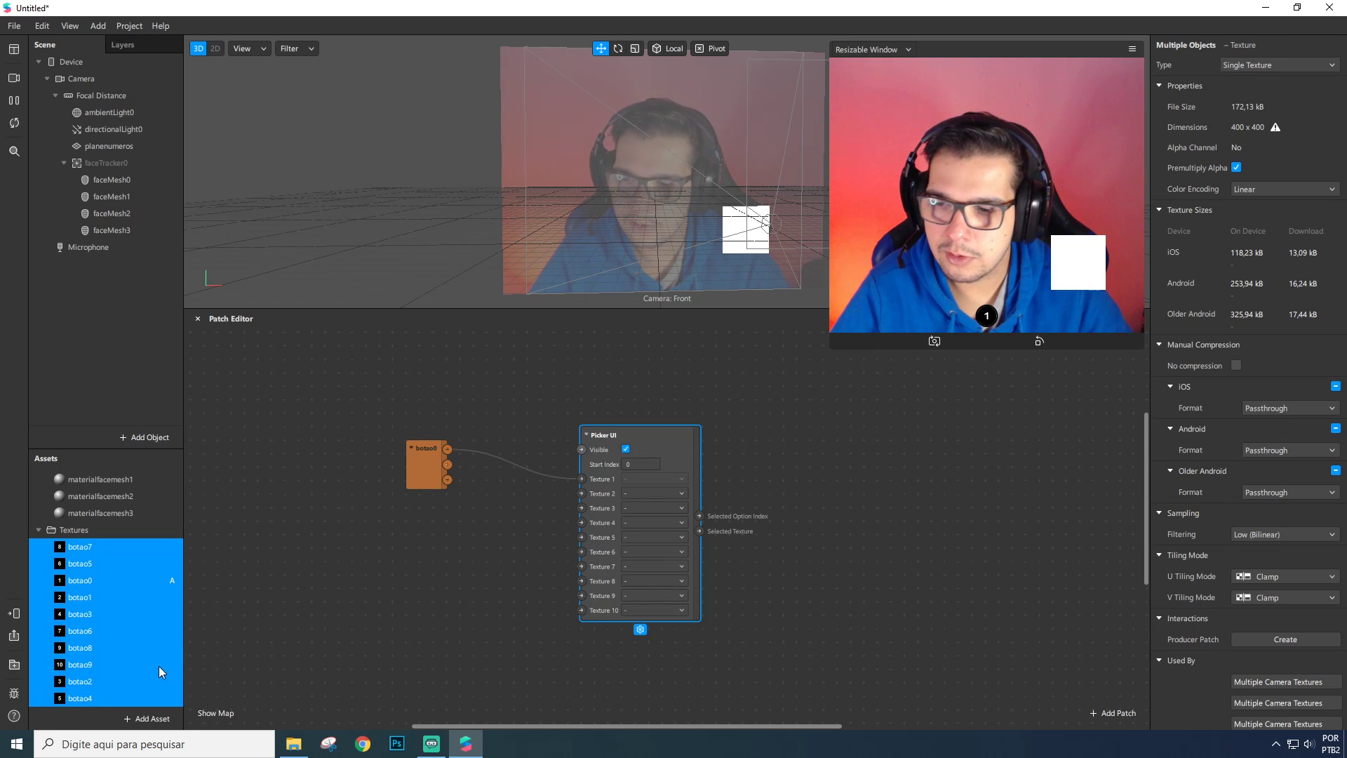
click(1236, 364)
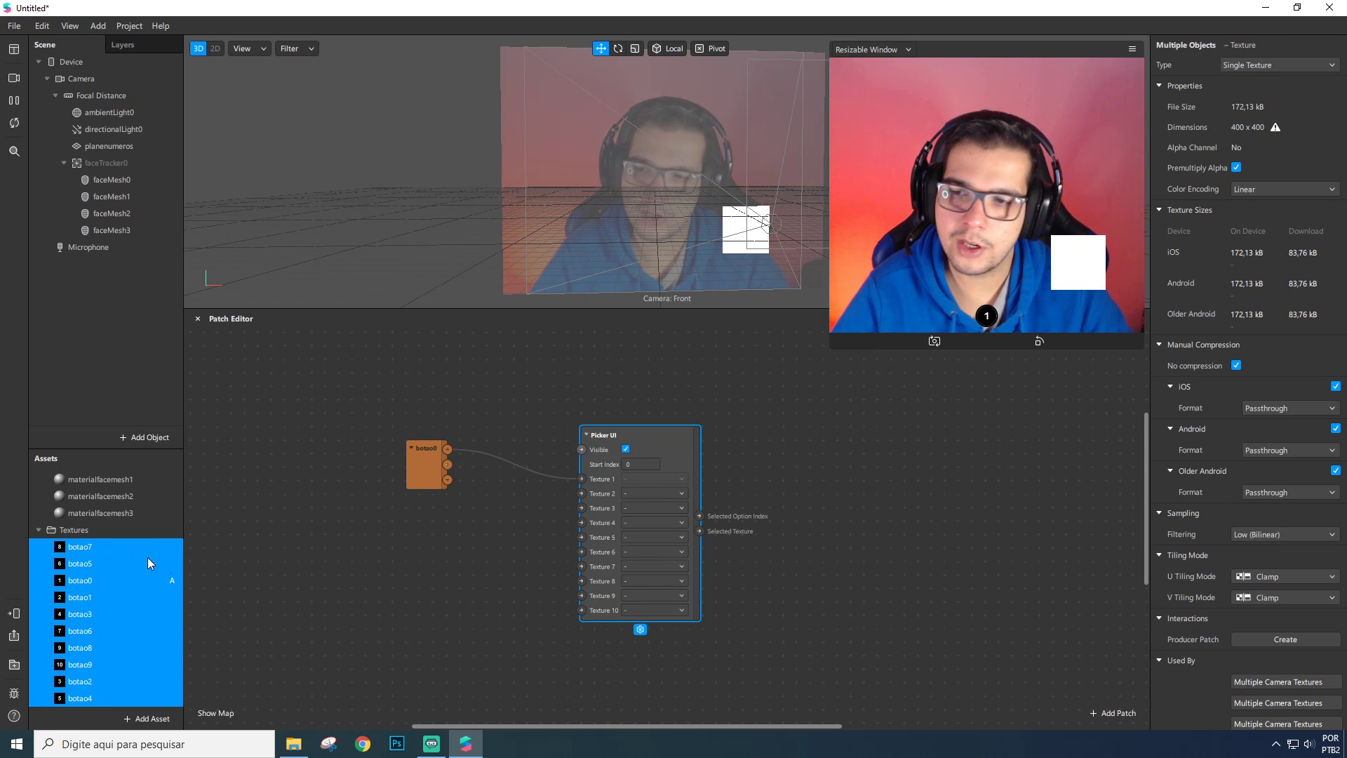
Add the remaining botao textures to the patch graph and start a row with botao0, botao3 and botao4 above the Picker UI.
click(129, 602)
drag(89, 555, 490, 590)
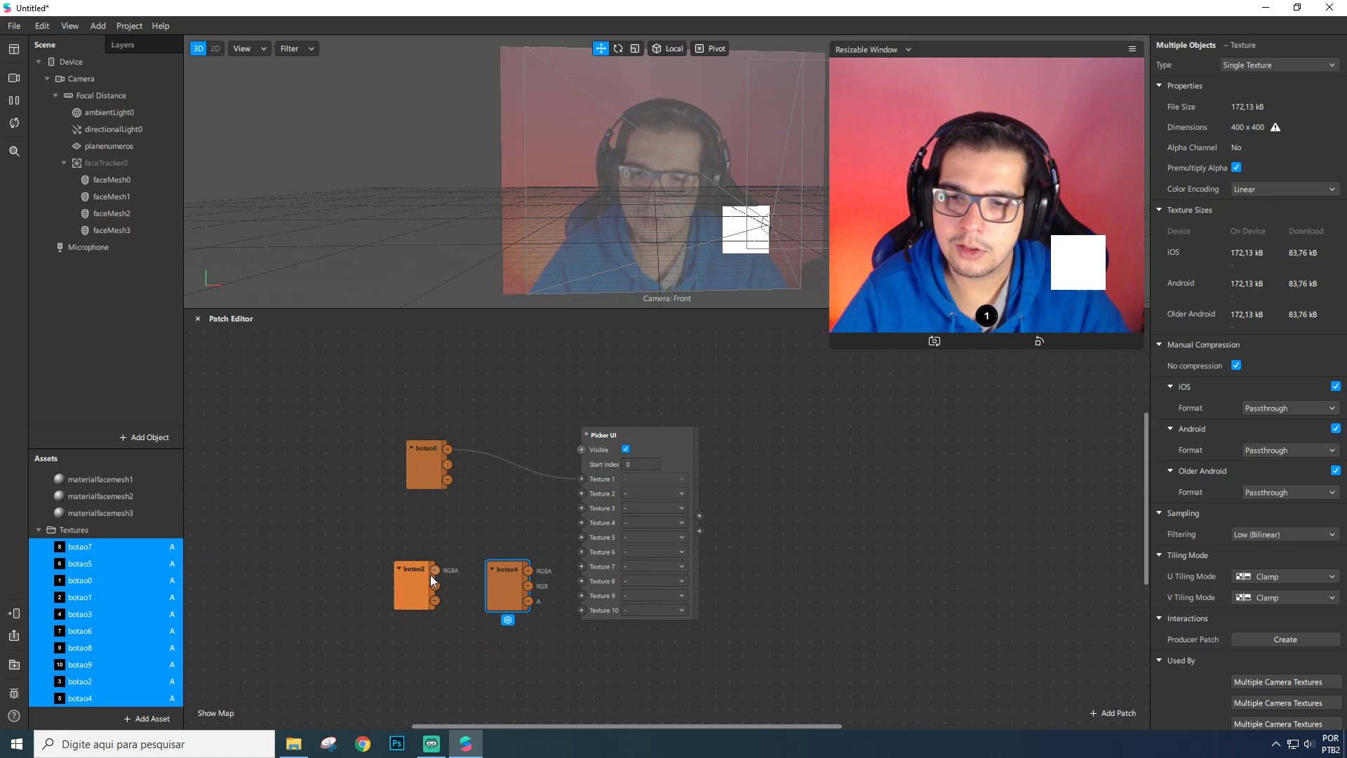
drag(415, 570, 440, 504)
drag(425, 449, 301, 393)
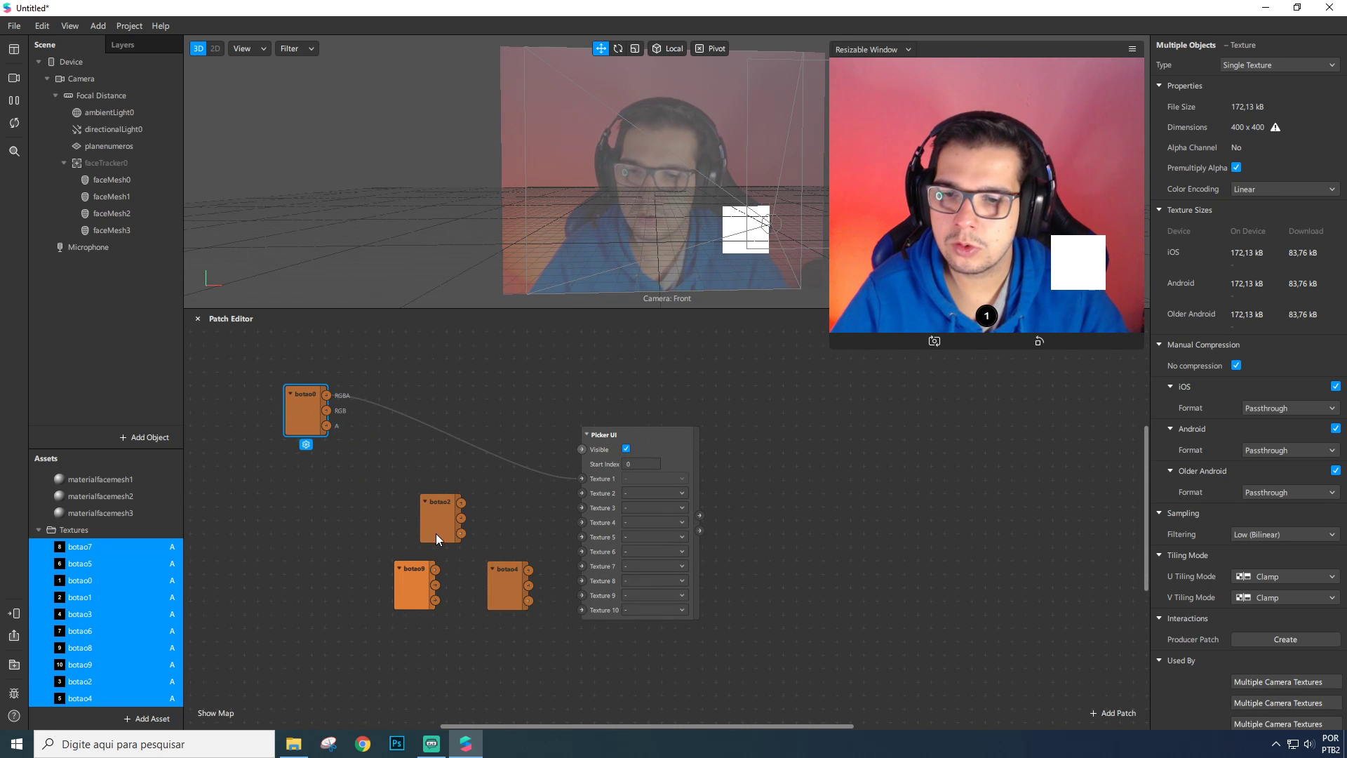
drag(435, 533, 459, 411)
drag(499, 574, 579, 382)
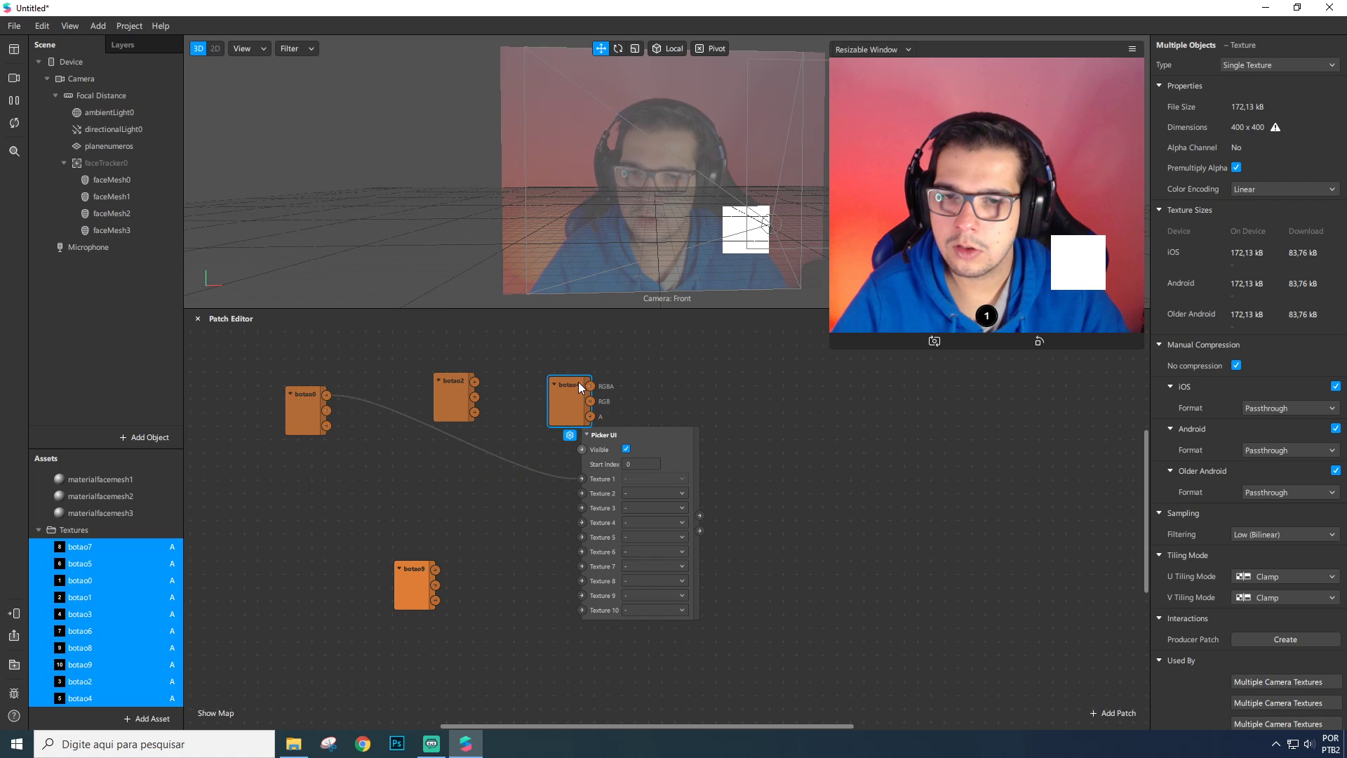
Place botao1 and botao2 in the upper row and arrange botao5 to botao9 in numeric order in a lower row.
drag(430, 595, 489, 601)
click(431, 594)
click(411, 584)
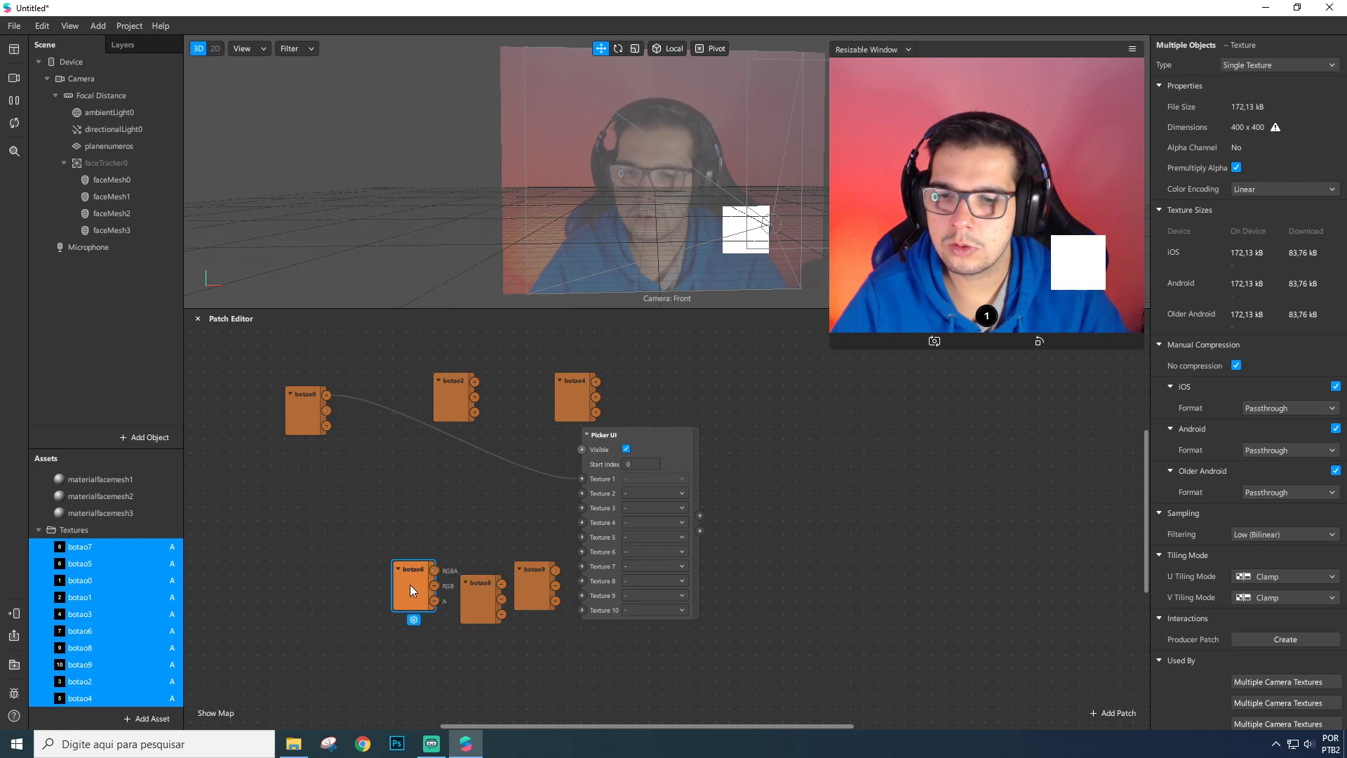
drag(418, 571, 382, 407)
mouse_move(499, 405)
mouse_down()
mouse_move(452, 419)
mouse_move(500, 420)
mouse_up()
click(404, 397)
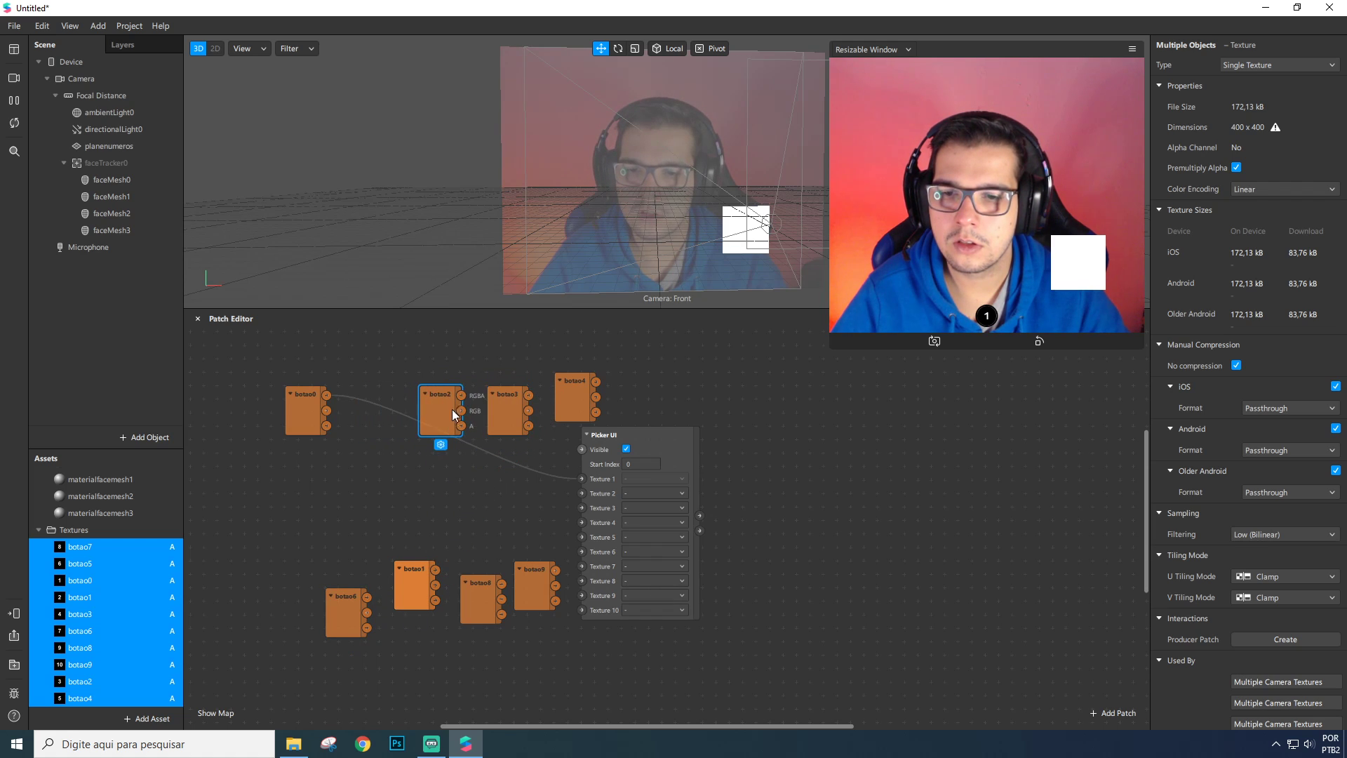
drag(414, 585, 397, 403)
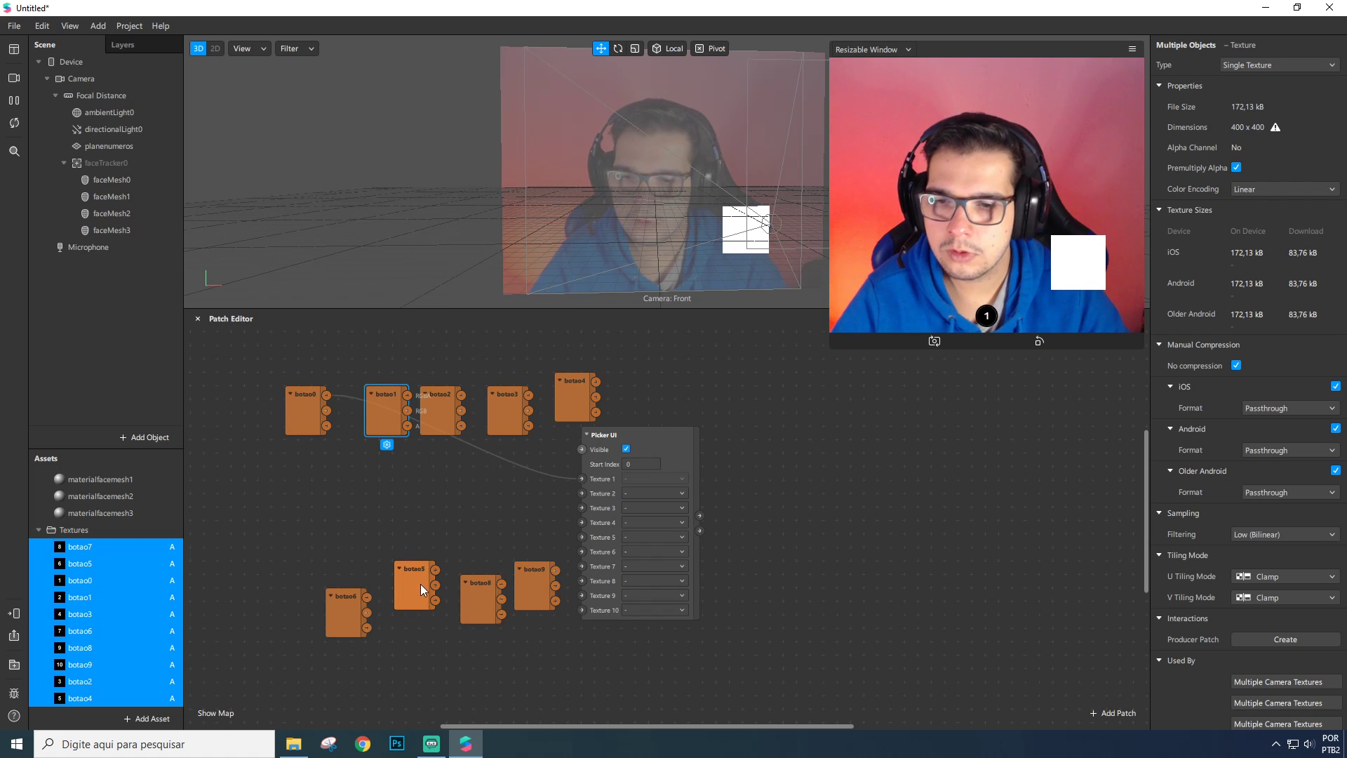
drag(421, 586, 325, 572)
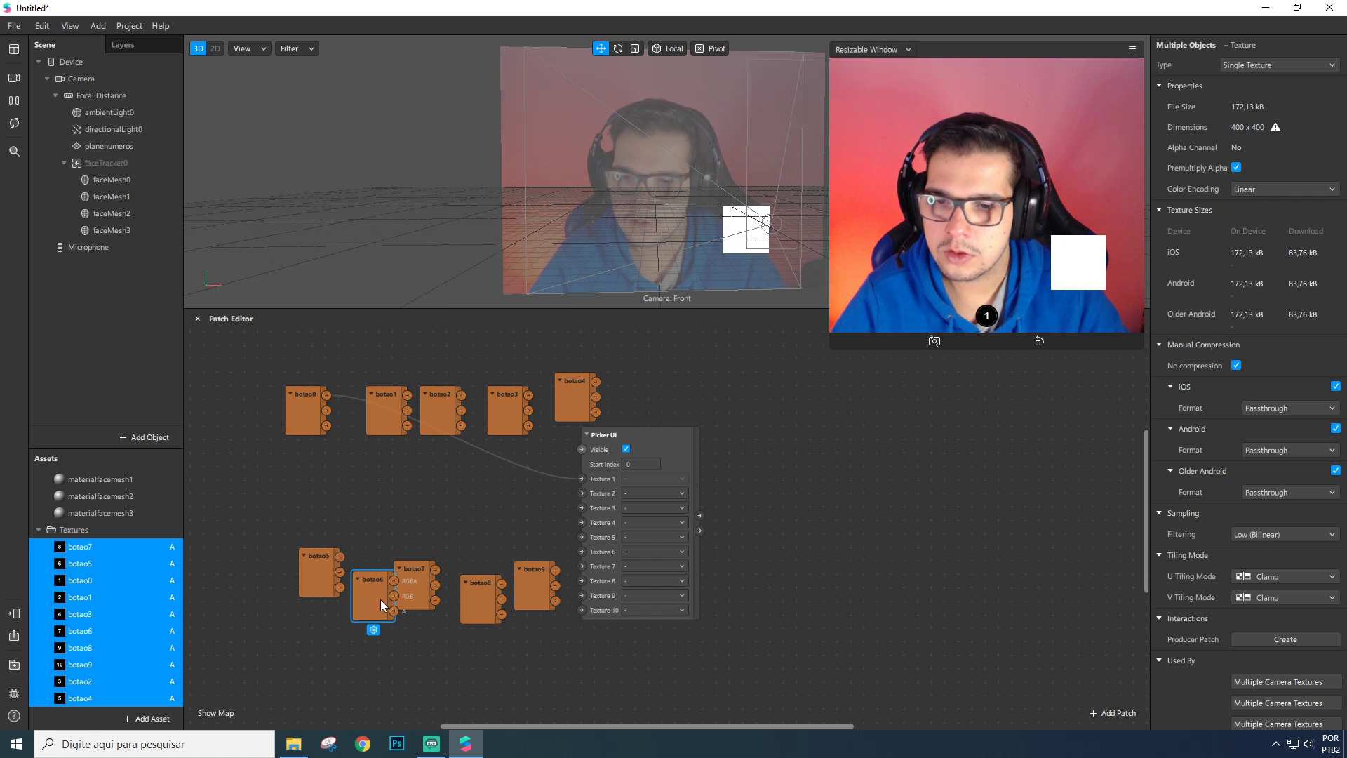
click(305, 411)
Connect the RGBA outputs of botao1, botao2 and botao3 to Texture 2, Texture 3 and Texture 4 of the Picker UI.
drag(394, 395, 582, 493)
drag(461, 396, 582, 508)
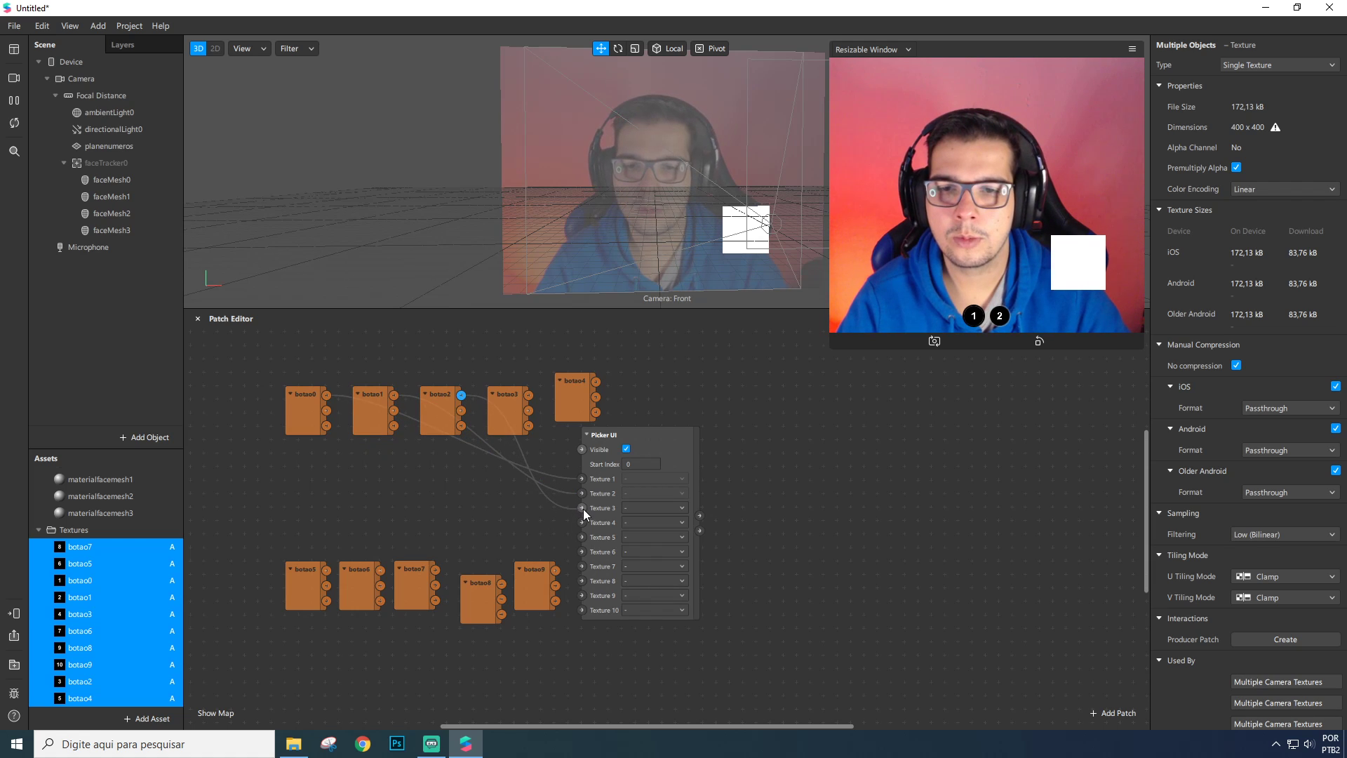
drag(528, 395, 583, 522)
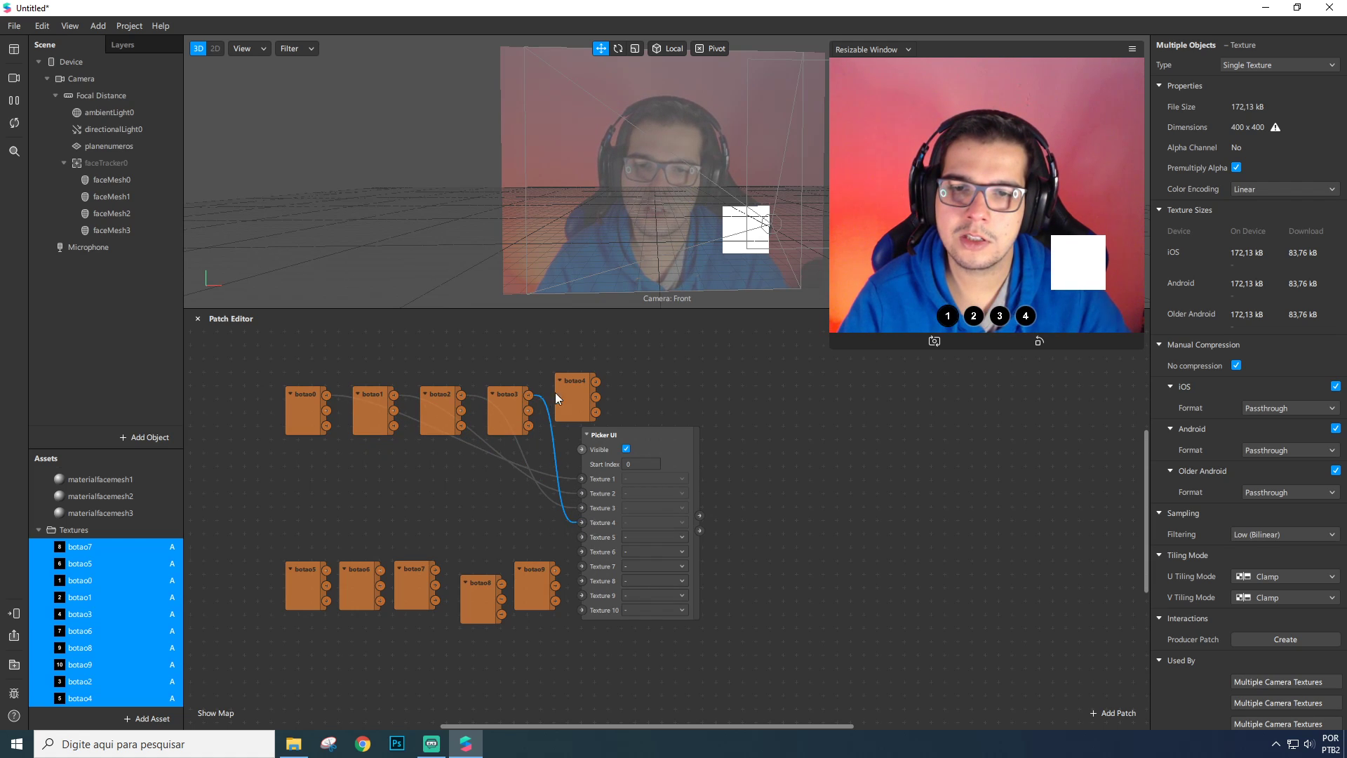
Connect the RGBA outputs of botao4 to botao9 to Texture 5 to Texture 10 of the Picker UI, and line up the texture patches.
drag(554, 393, 555, 413)
drag(668, 440, 689, 439)
drag(582, 395, 623, 557)
drag(380, 570, 623, 569)
drag(435, 569, 554, 586)
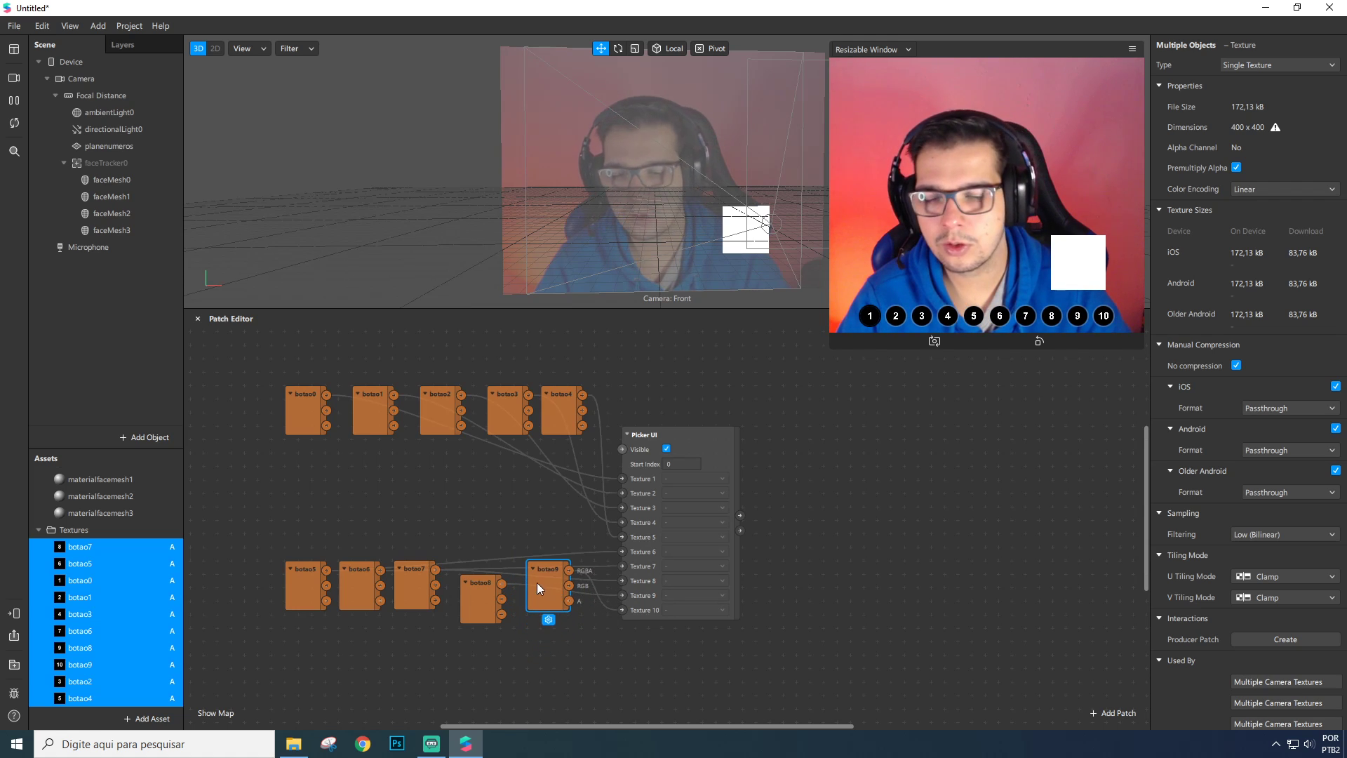
click(482, 594)
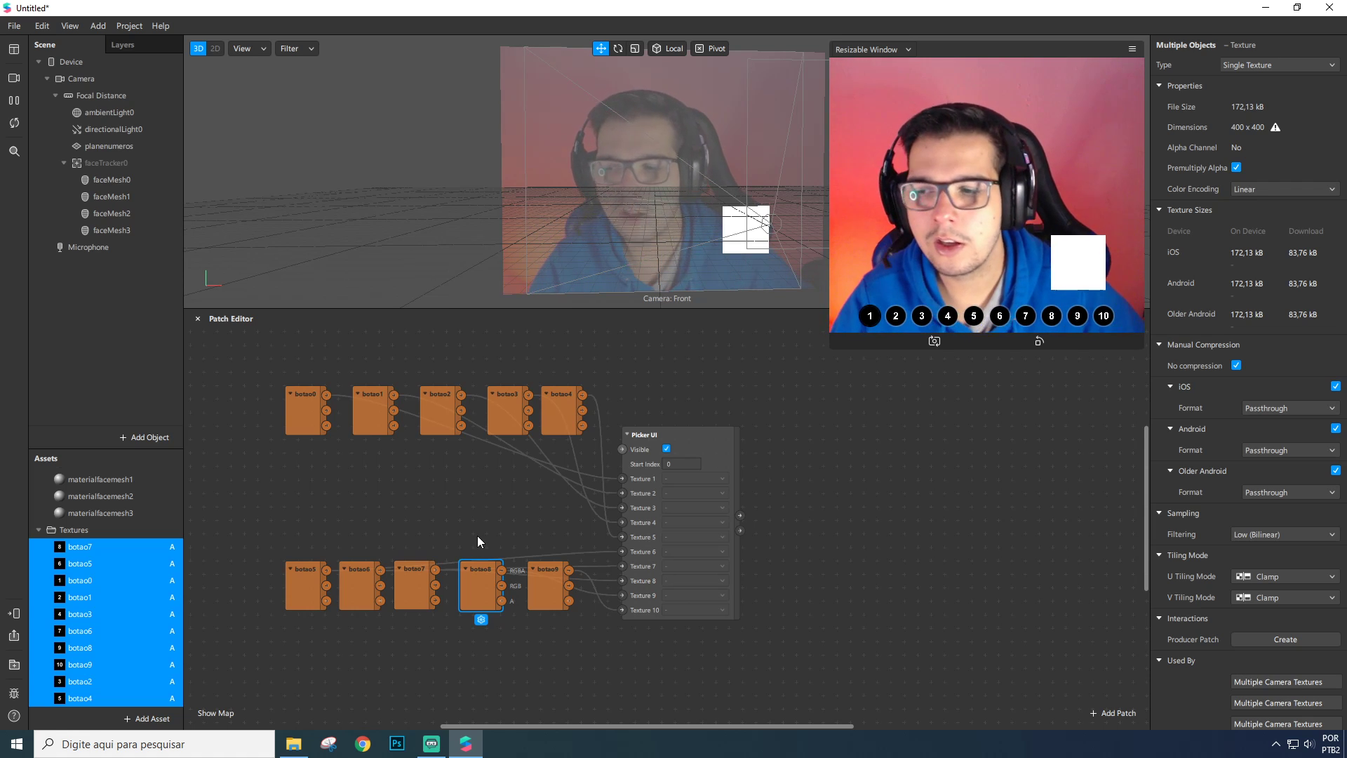
click(716, 454)
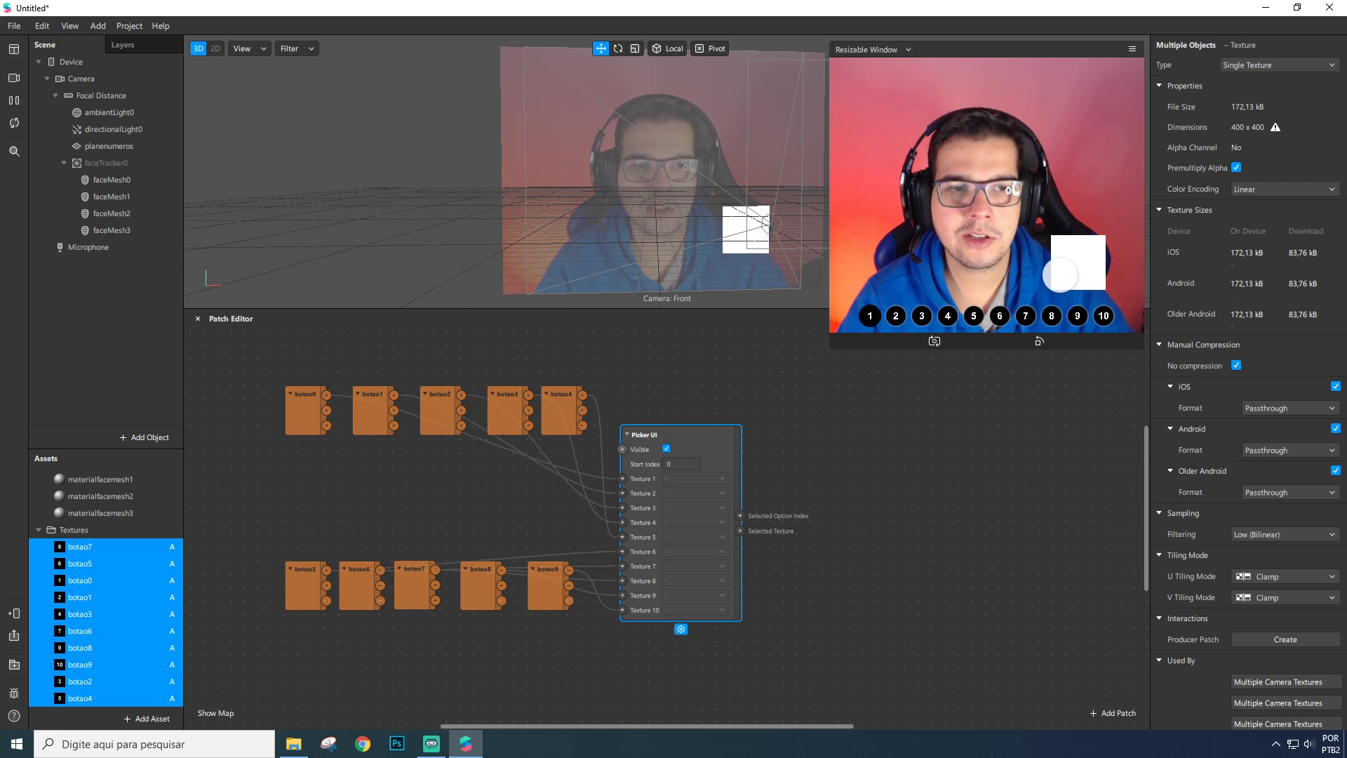
Create a Diffuse Texture patch for the planenumeros plane's materialbotao and place it beyond the Picker UI's outputs.
click(111, 146)
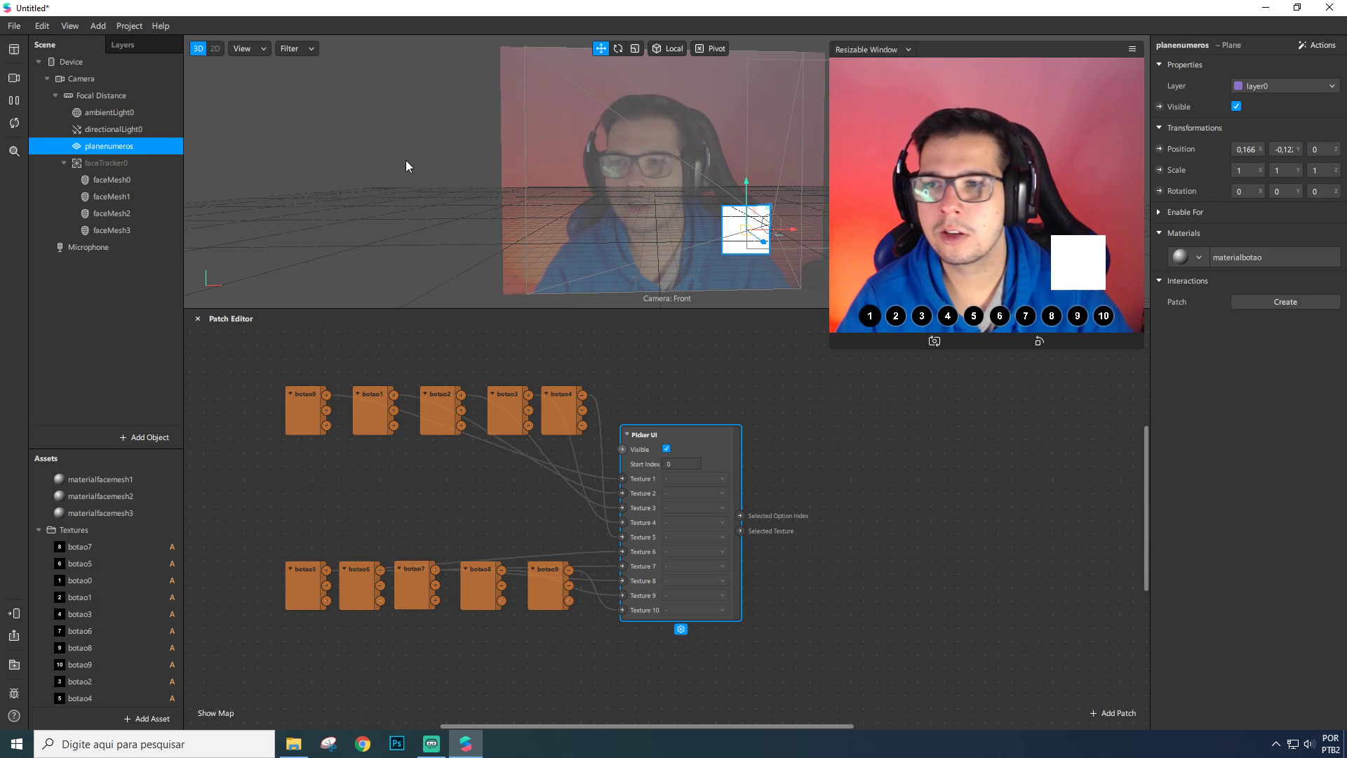
click(1222, 259)
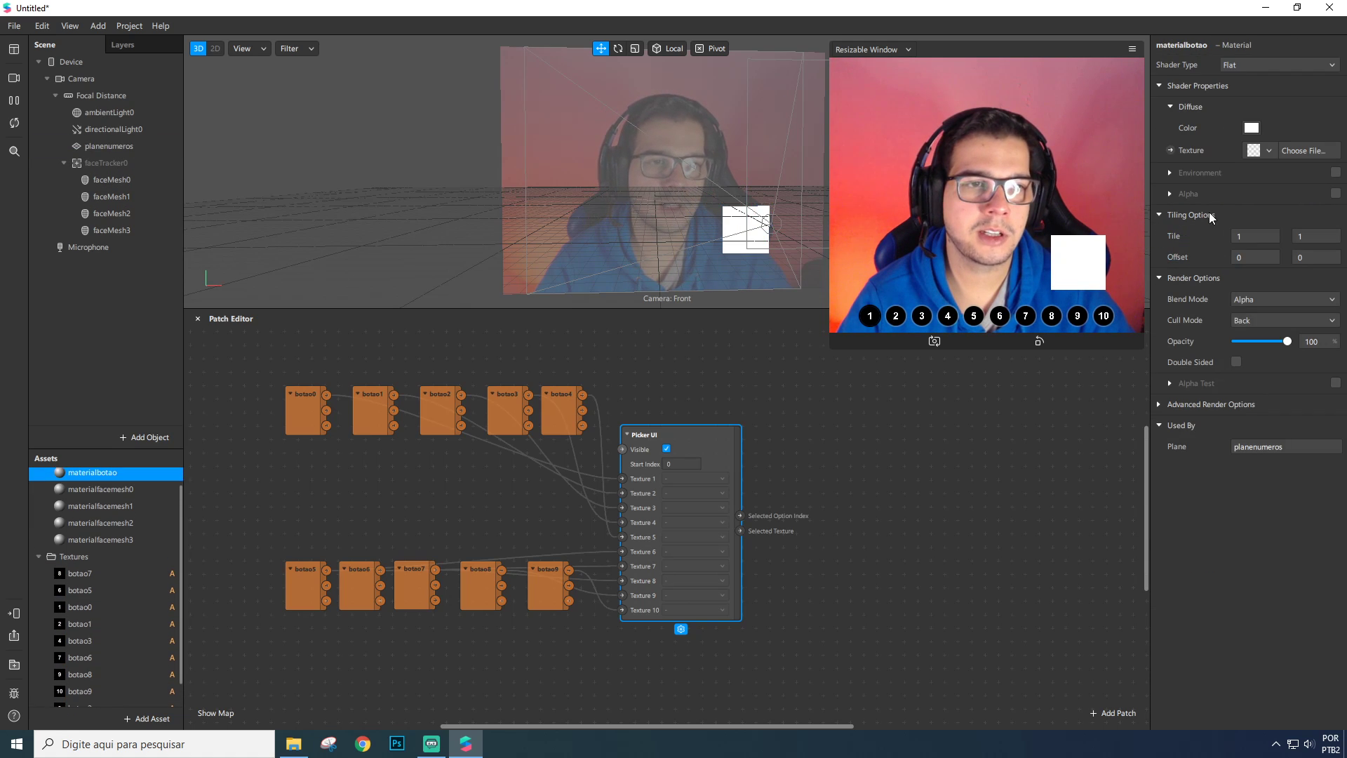
click(1170, 150)
drag(714, 540, 856, 543)
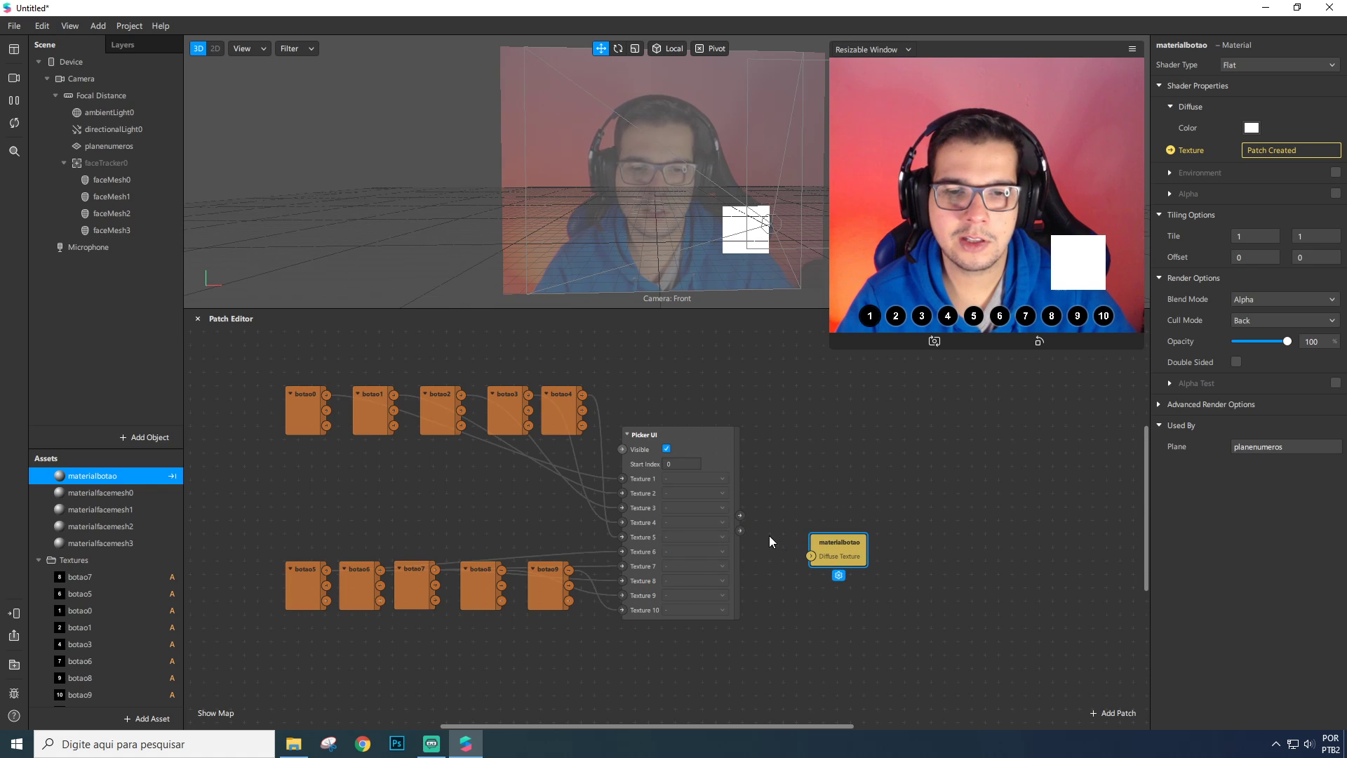
Add a Value patch connected to the Picker UI's Selected Option Index and place it above the materialbotao patch.
click(714, 444)
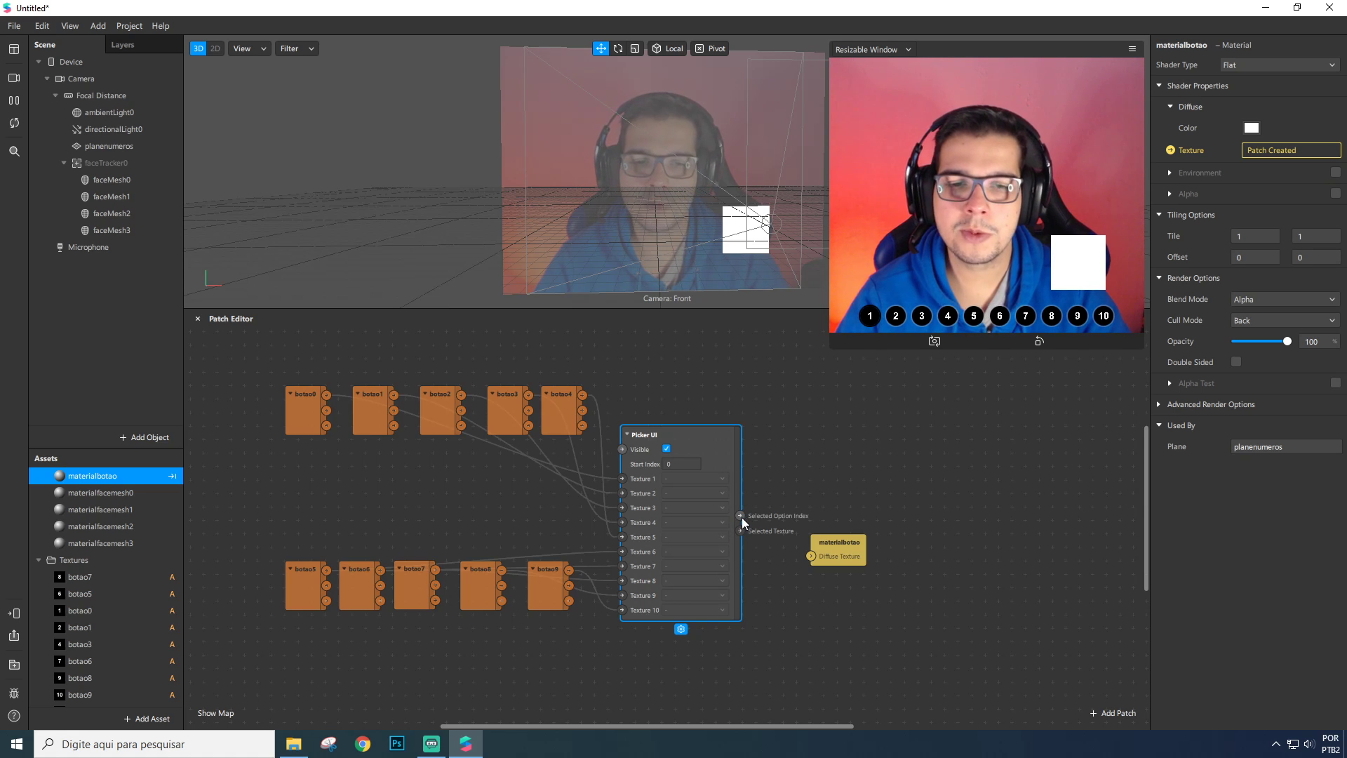
drag(741, 516, 789, 467)
text(value)
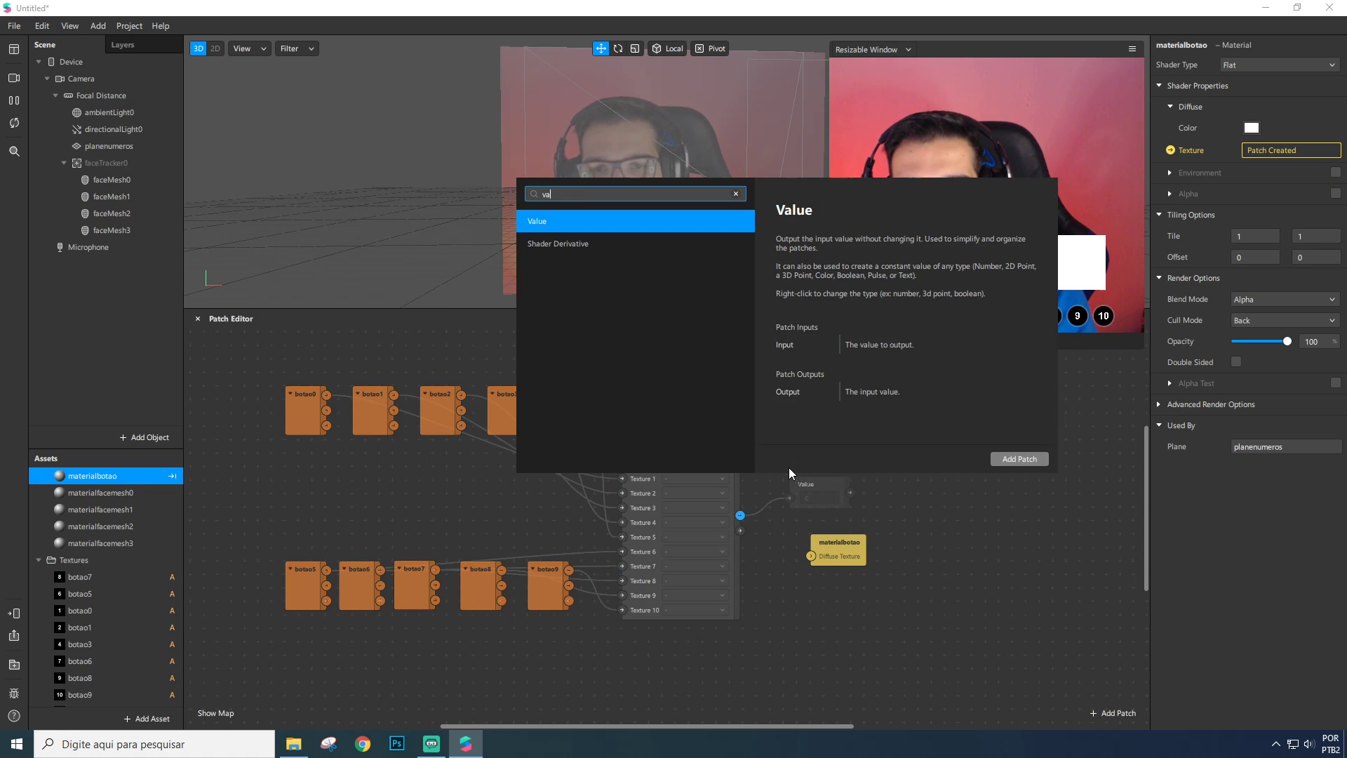
key(Return)
drag(809, 501, 831, 452)
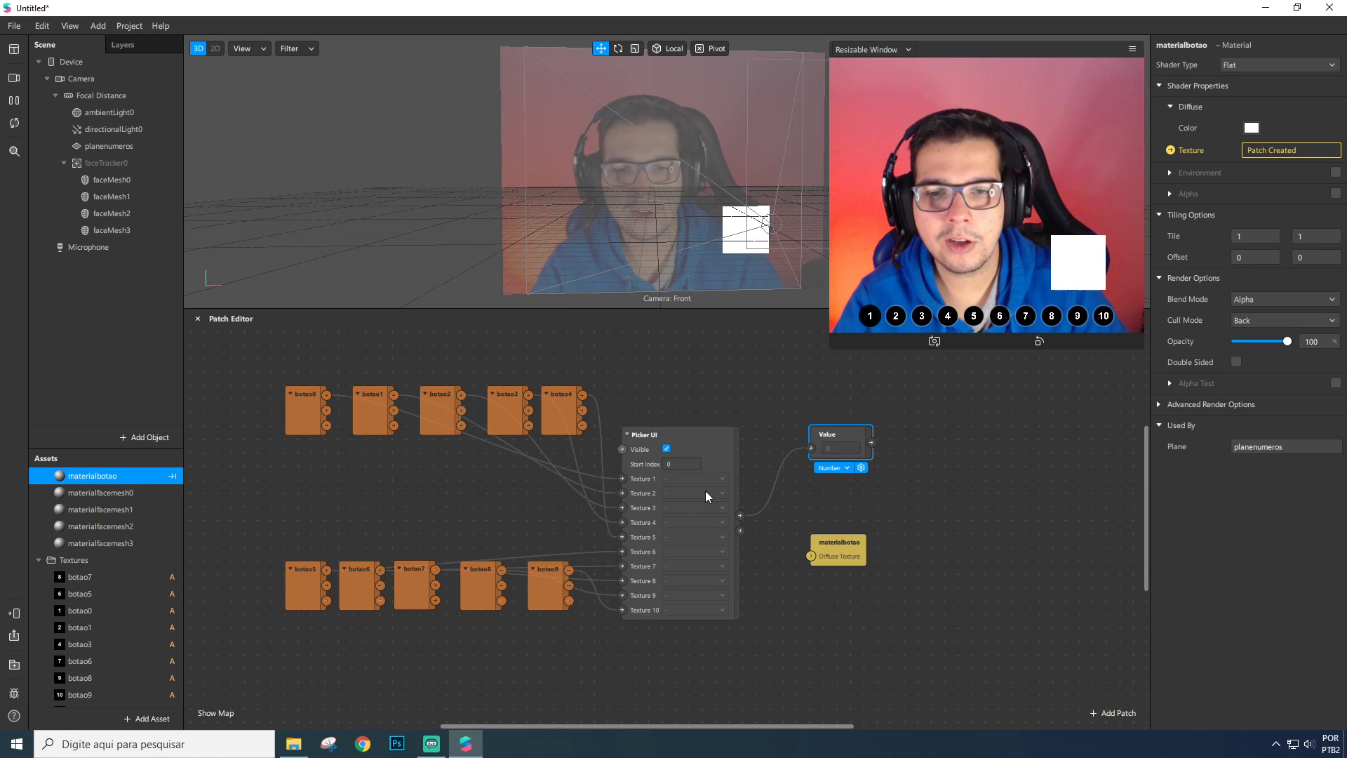
Connect the Picker UI's Selected Texture output to the Diffuse Texture input of materialbotao.
click(837, 544)
click(736, 537)
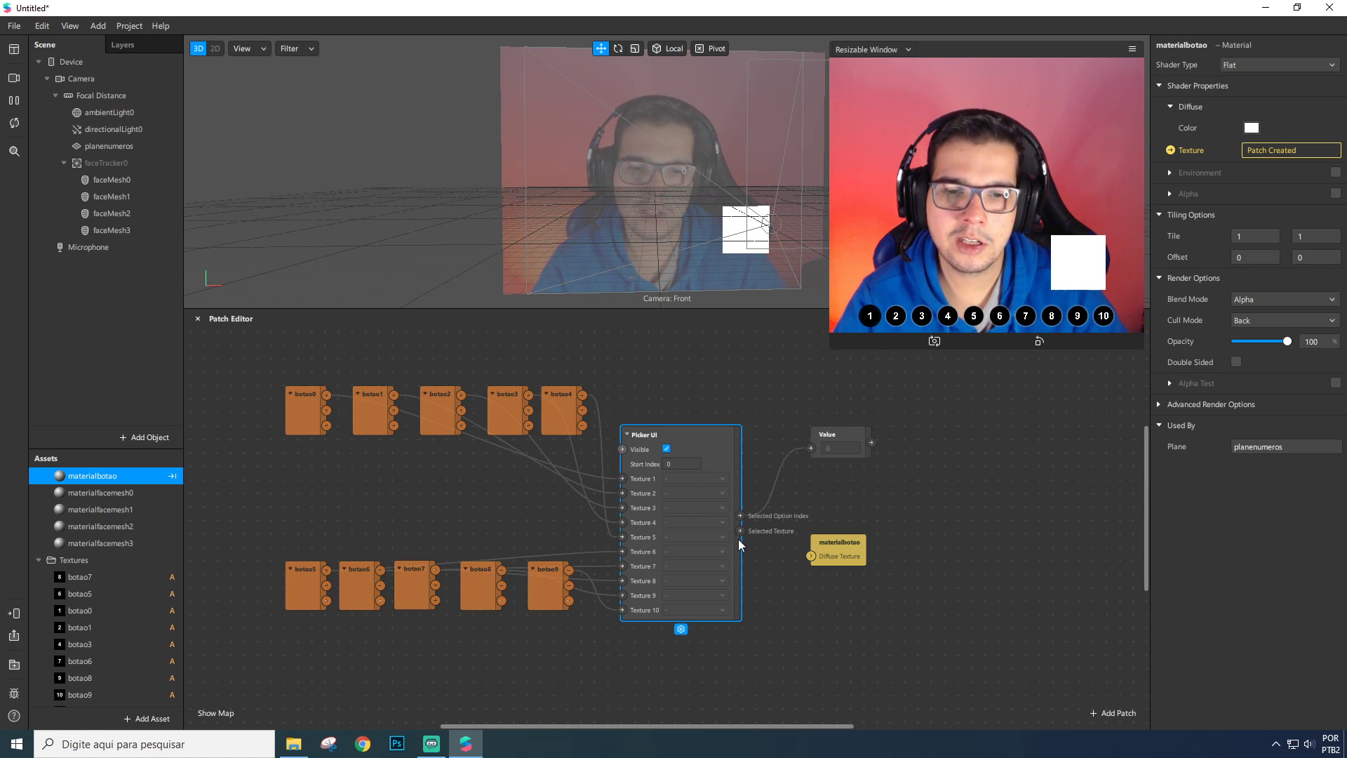
drag(740, 531, 833, 558)
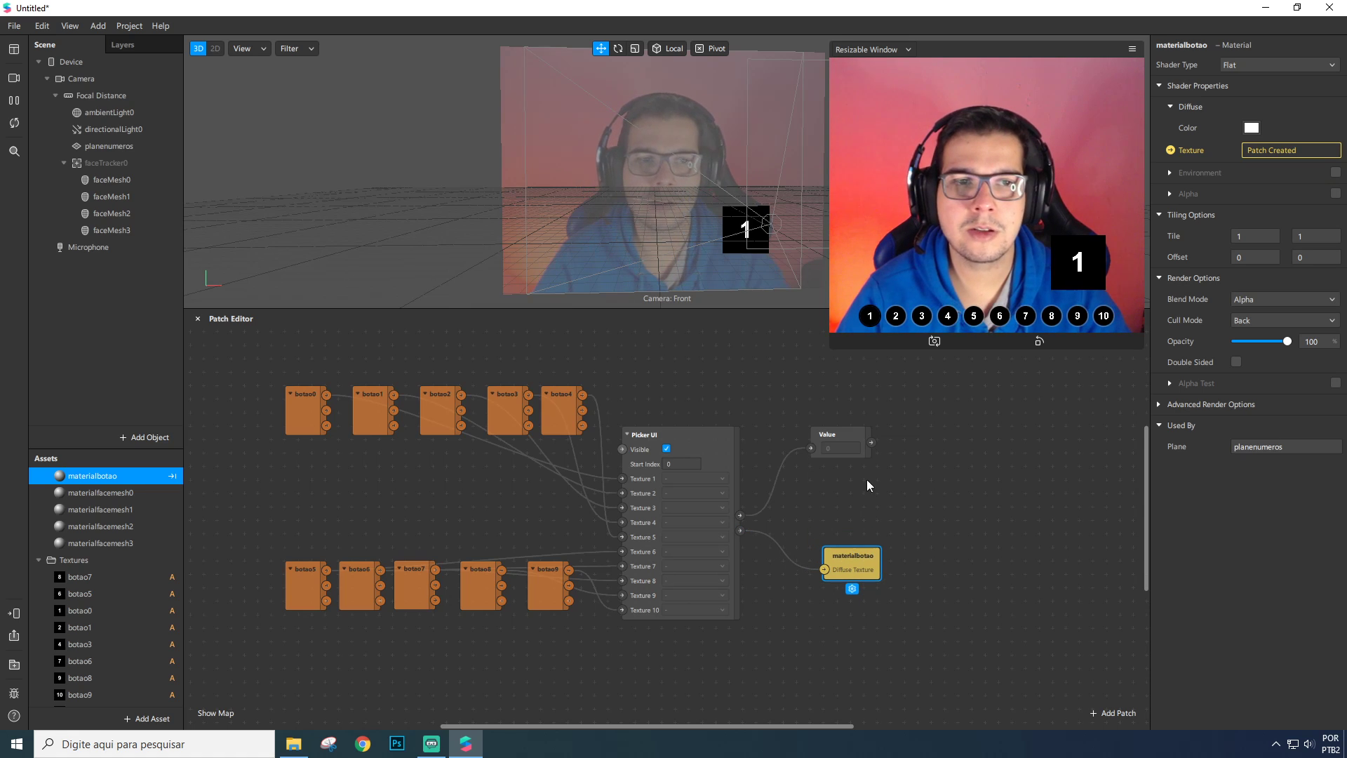
Test the picker buttons 1 to 10 in the preview and check the number displayed on the plane.
click(870, 317)
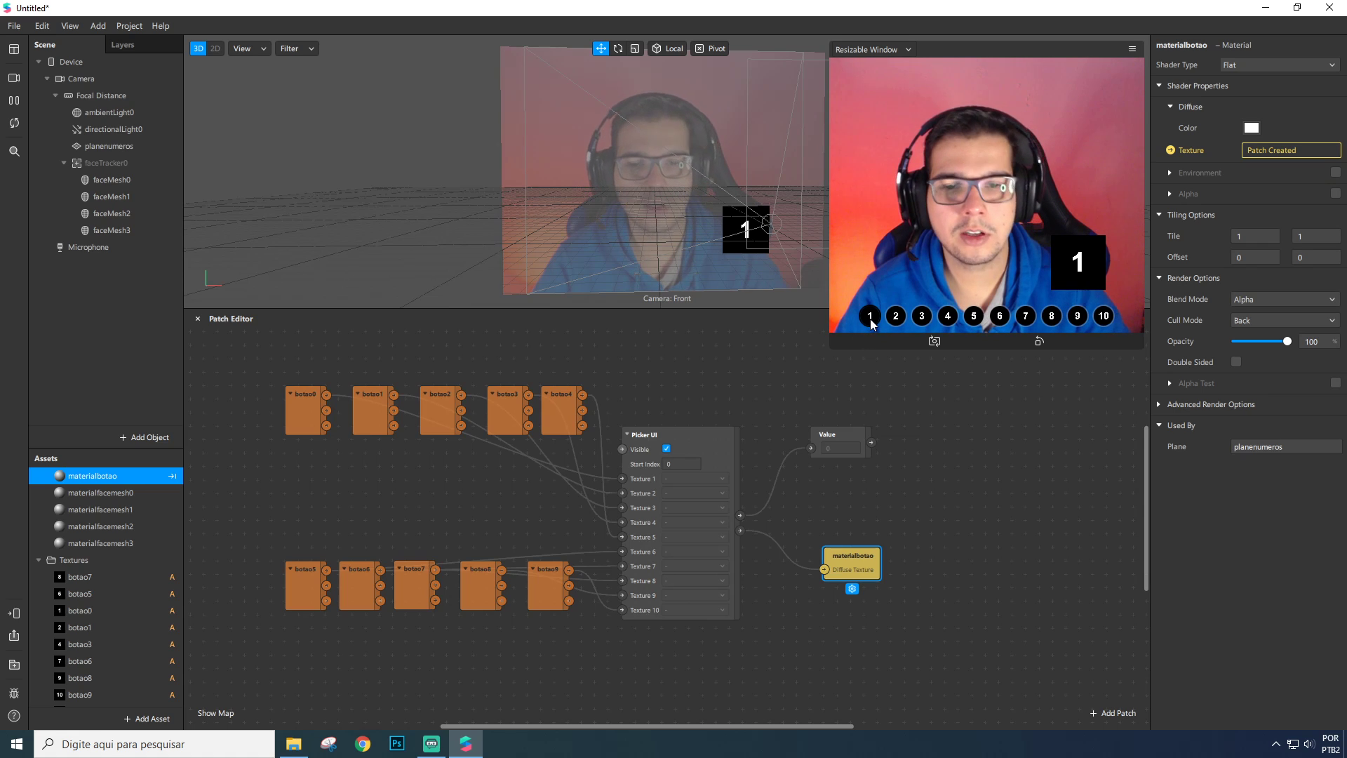
click(896, 317)
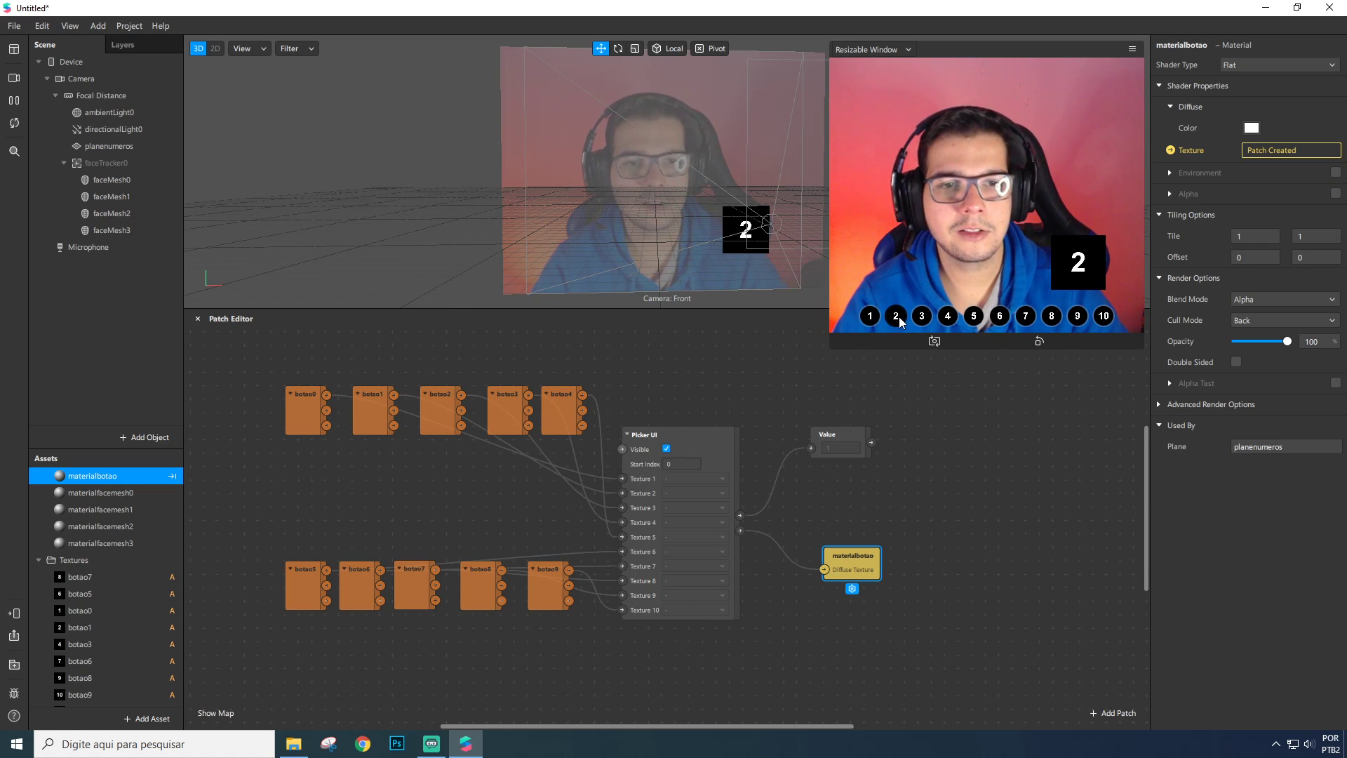
click(922, 316)
click(948, 315)
click(973, 315)
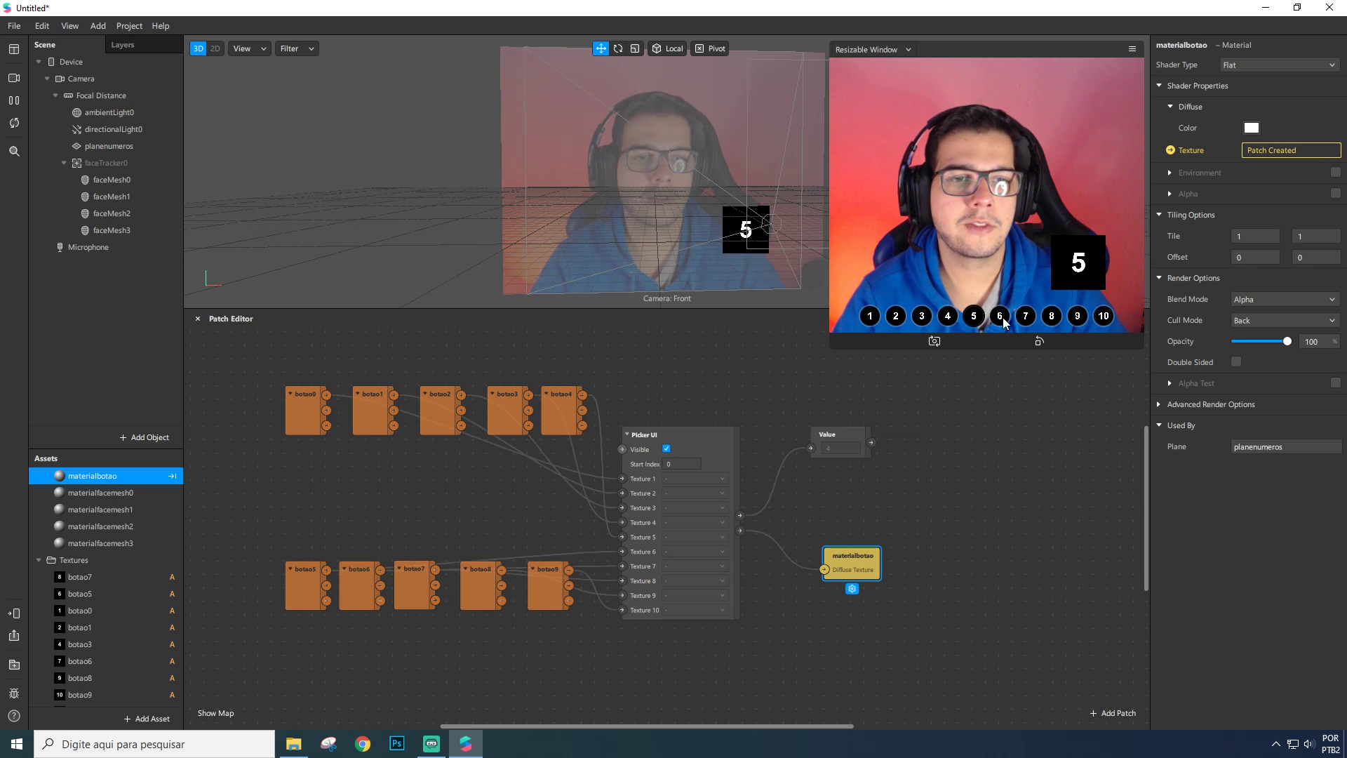
click(1002, 318)
click(1025, 317)
click(1052, 316)
click(1077, 317)
click(1104, 316)
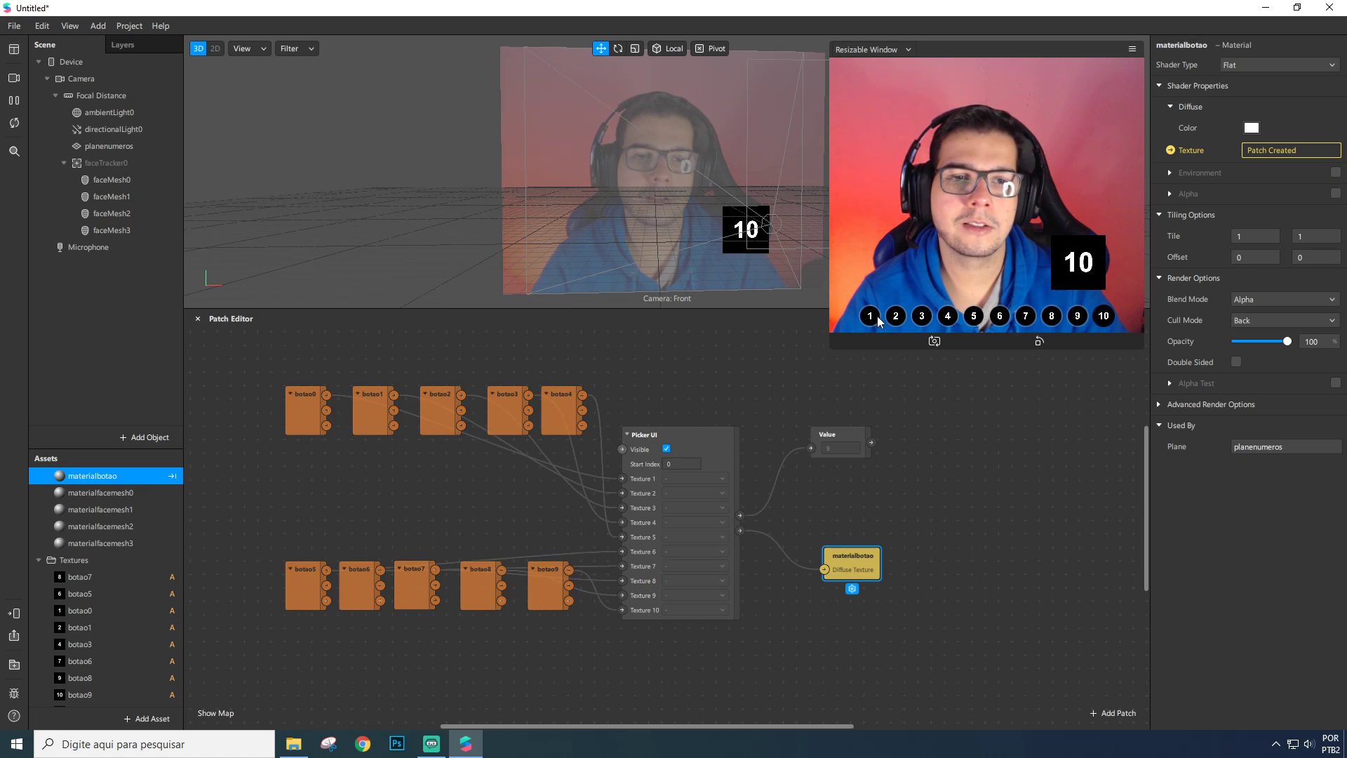
click(870, 316)
click(896, 317)
click(921, 316)
click(870, 316)
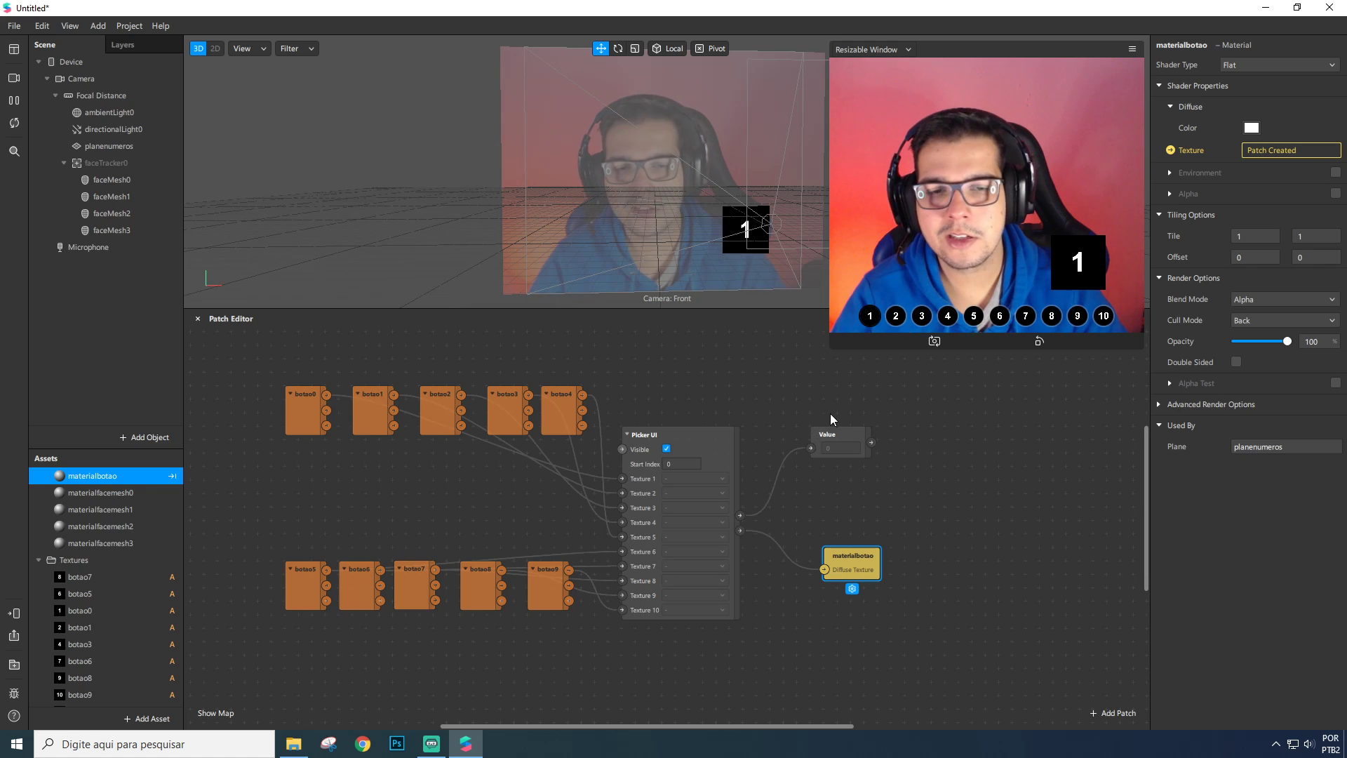
Check the Value patch's index while selecting picker buttons 2 and 3 in the preview, and delete the Value patch.
click(833, 436)
click(895, 316)
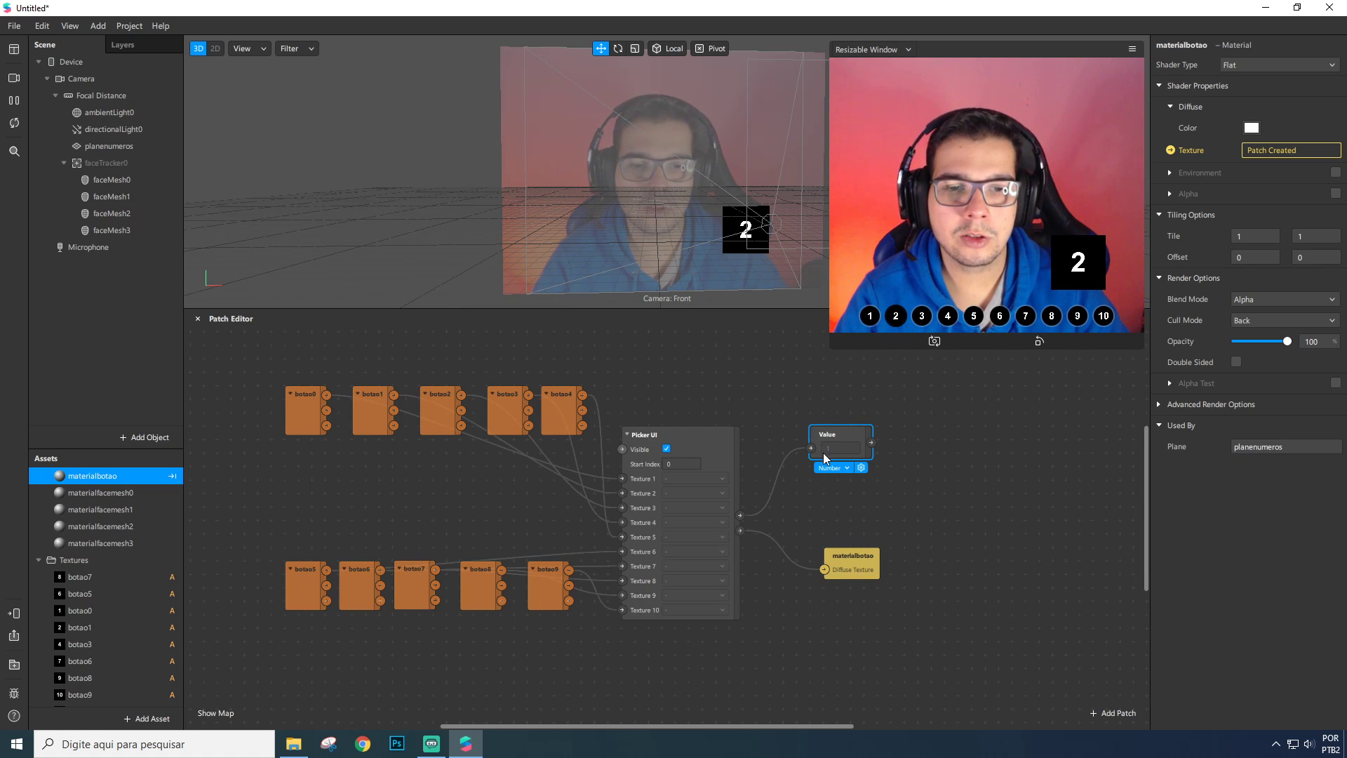
click(921, 316)
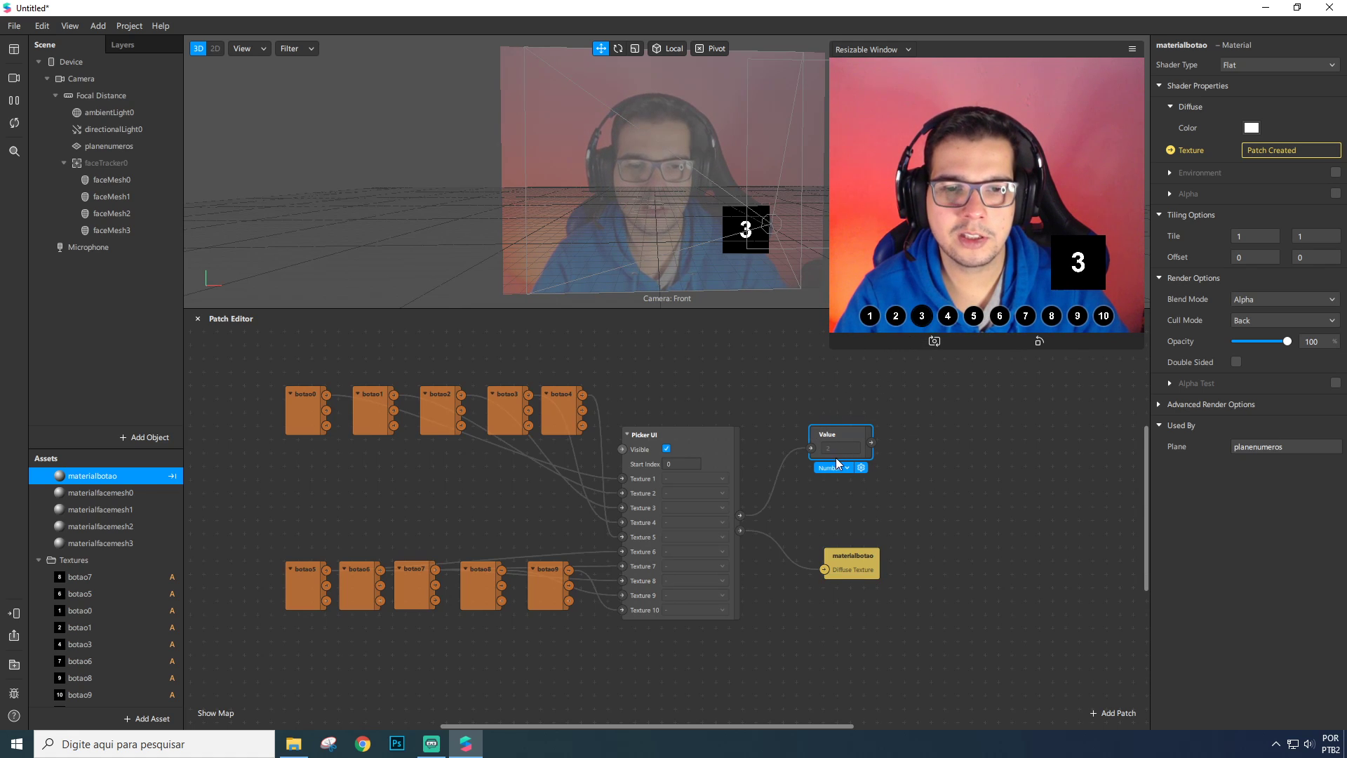
drag(839, 432, 839, 445)
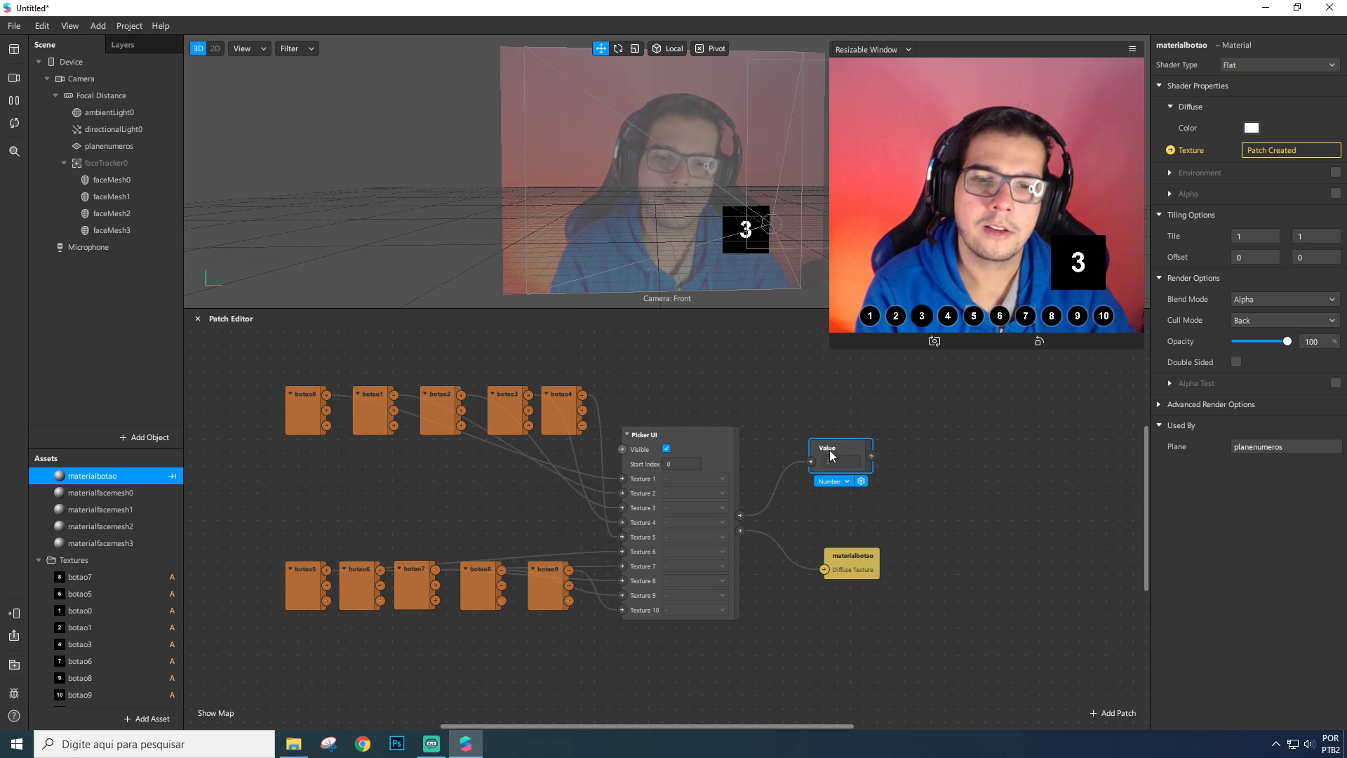
key(Delete)
Test picker buttons 1 to 5 in the preview and check the number displayed on the plane.
click(896, 316)
click(870, 316)
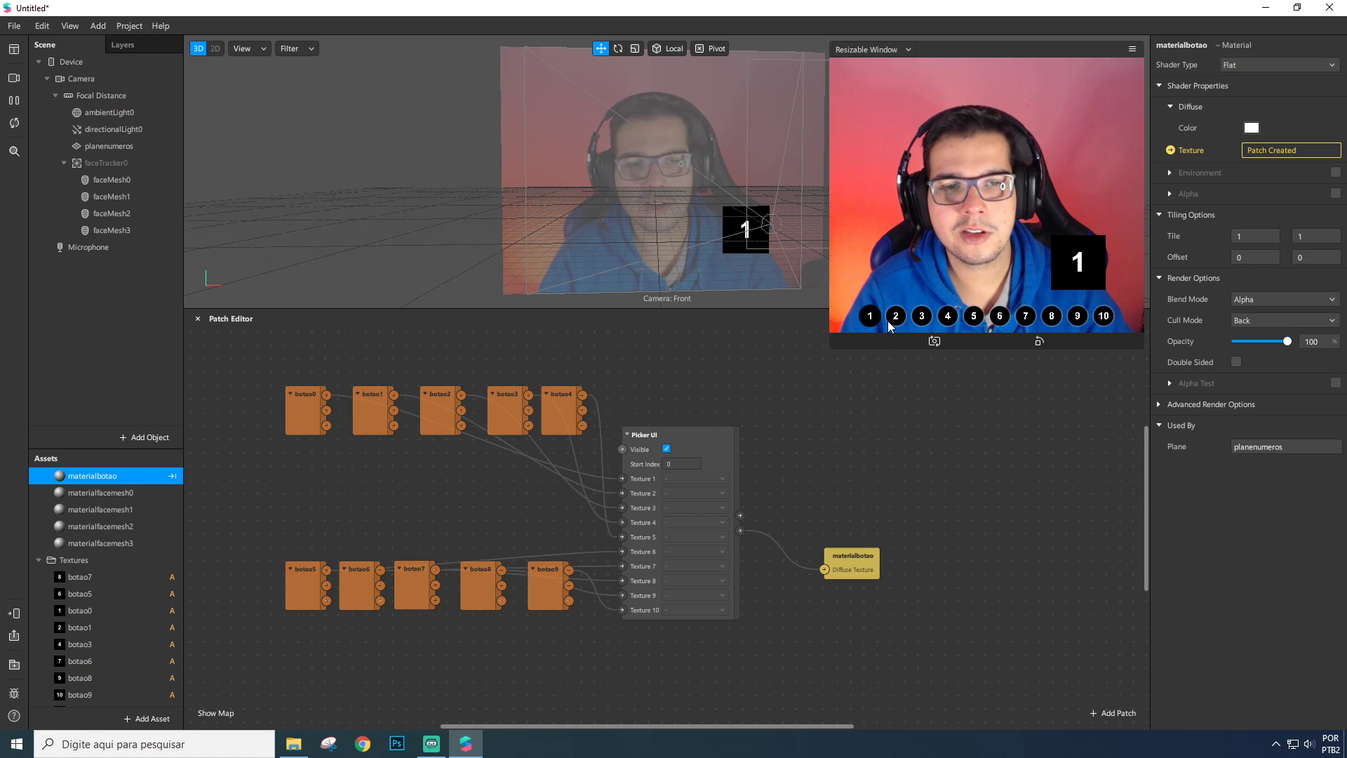
click(895, 315)
click(921, 321)
click(948, 317)
click(973, 318)
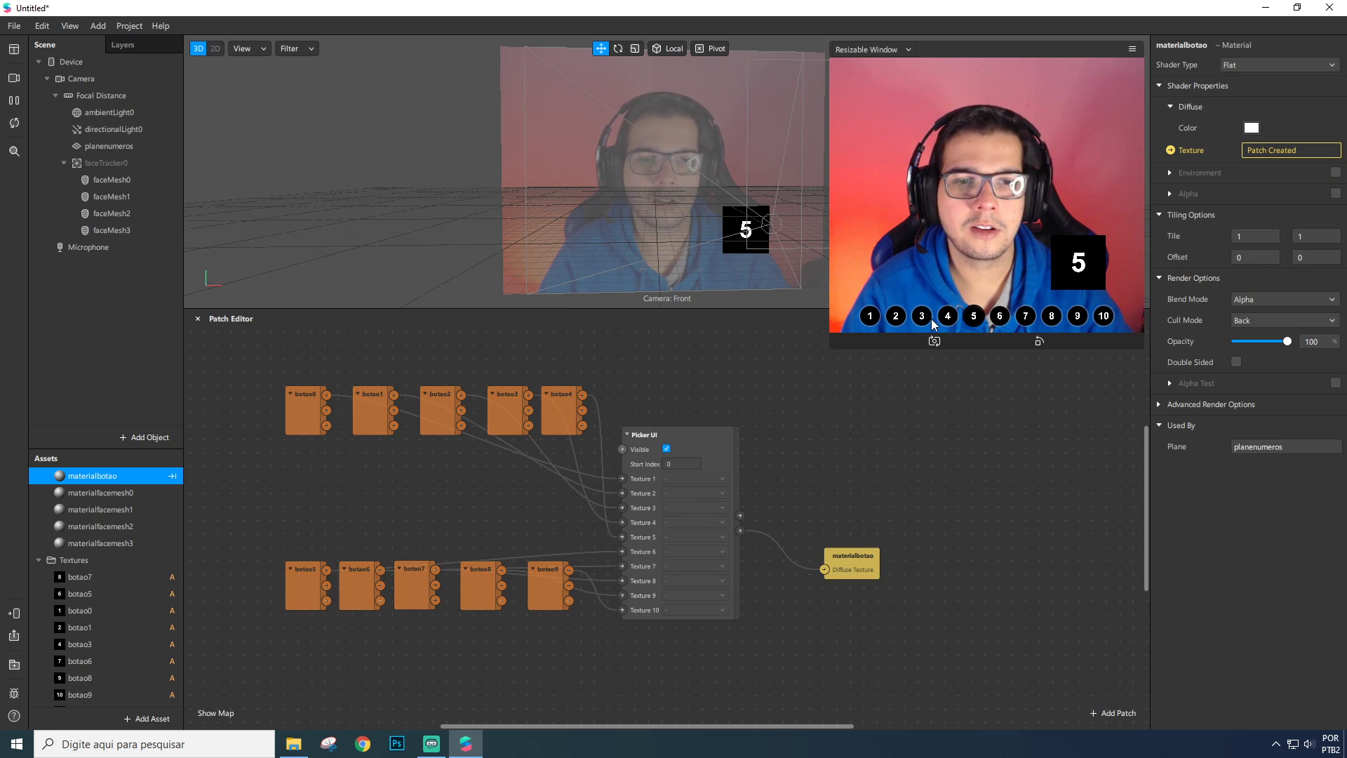
click(871, 318)
click(895, 318)
click(921, 317)
click(947, 315)
click(870, 315)
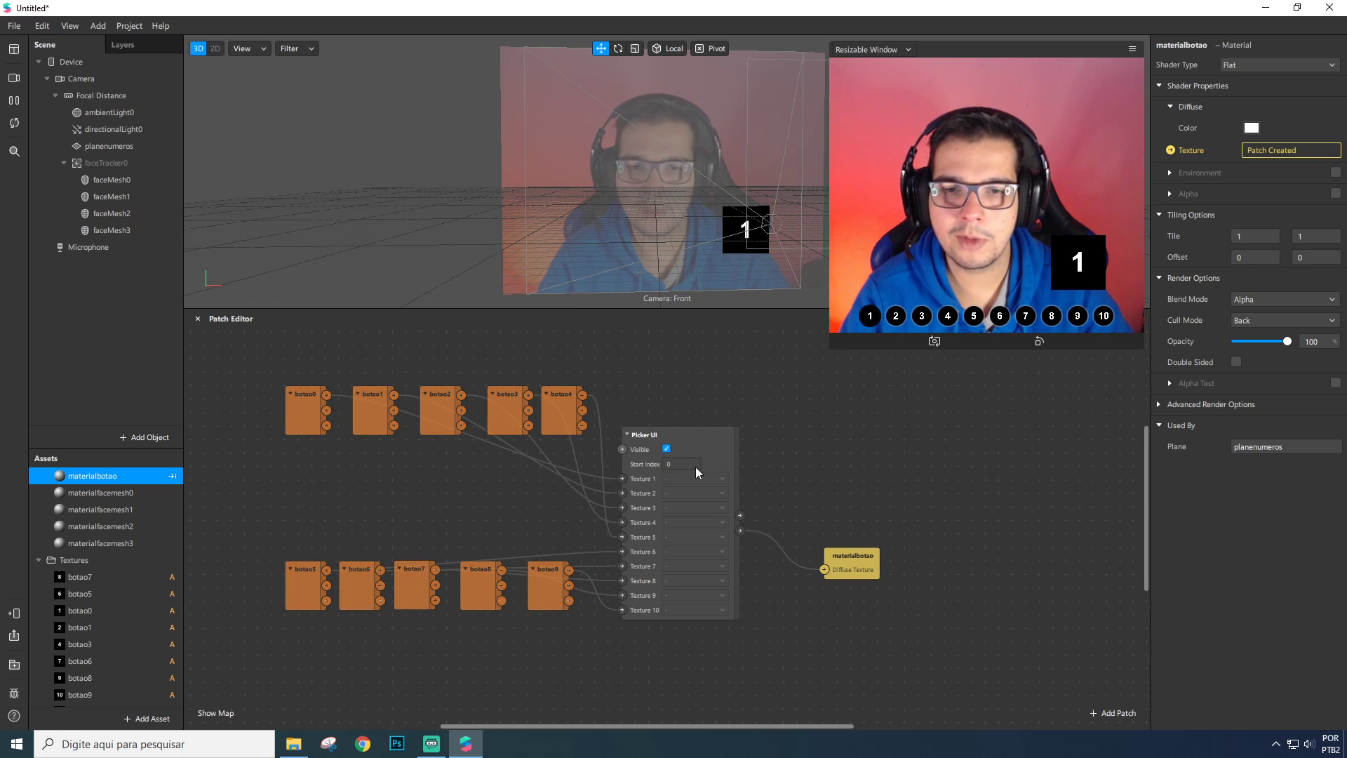
Move the materialbotao patch down below the Picker UI's outputs and shift the Picker UI patch slightly closer to the texture patches.
drag(844, 567, 817, 577)
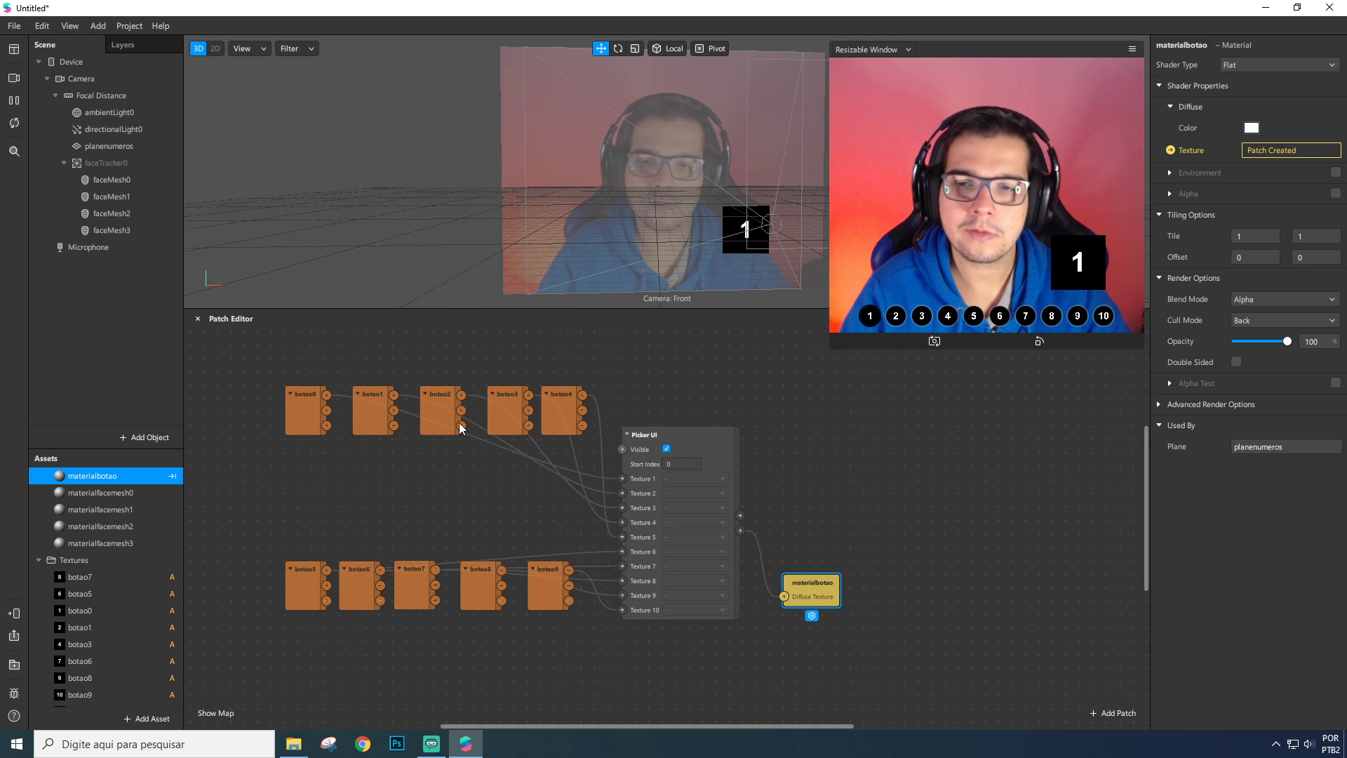
drag(813, 592, 784, 608)
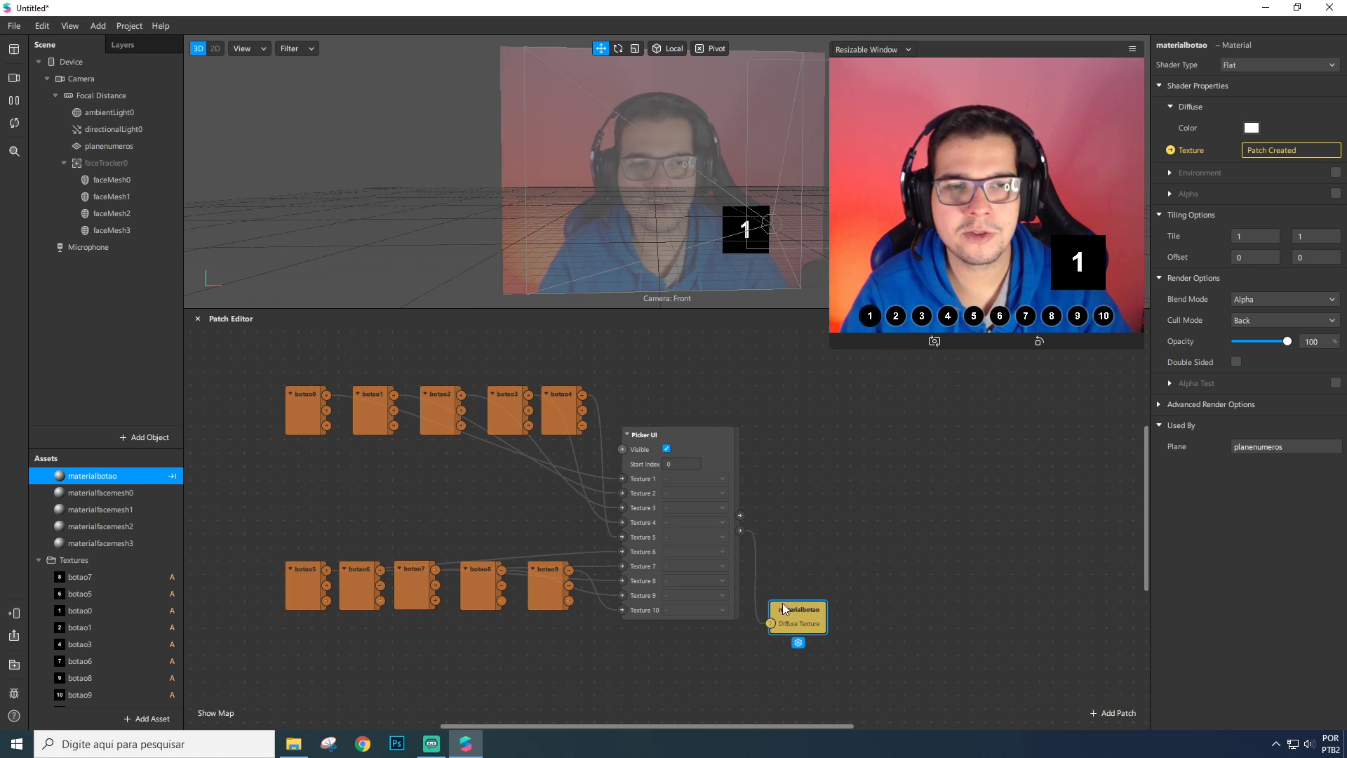
click(722, 433)
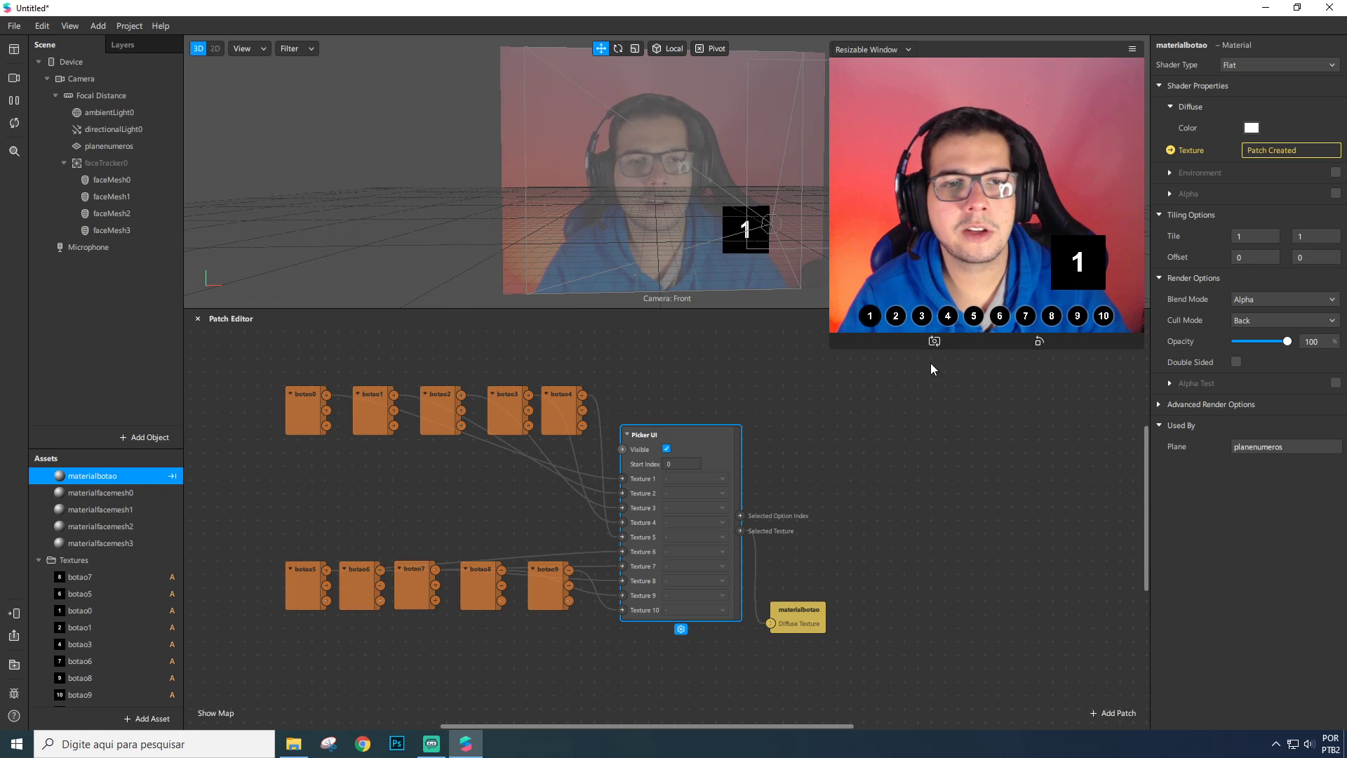
drag(786, 617, 745, 657)
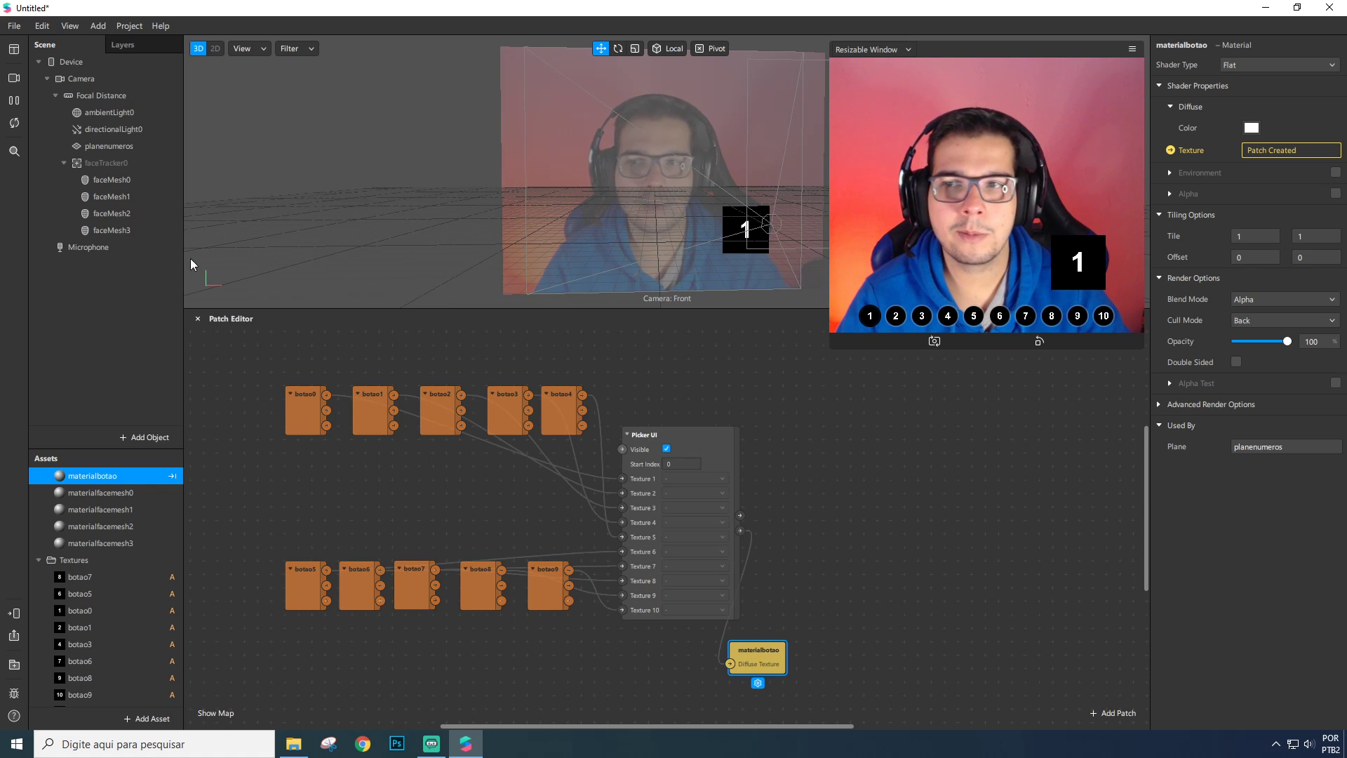
drag(729, 436, 716, 436)
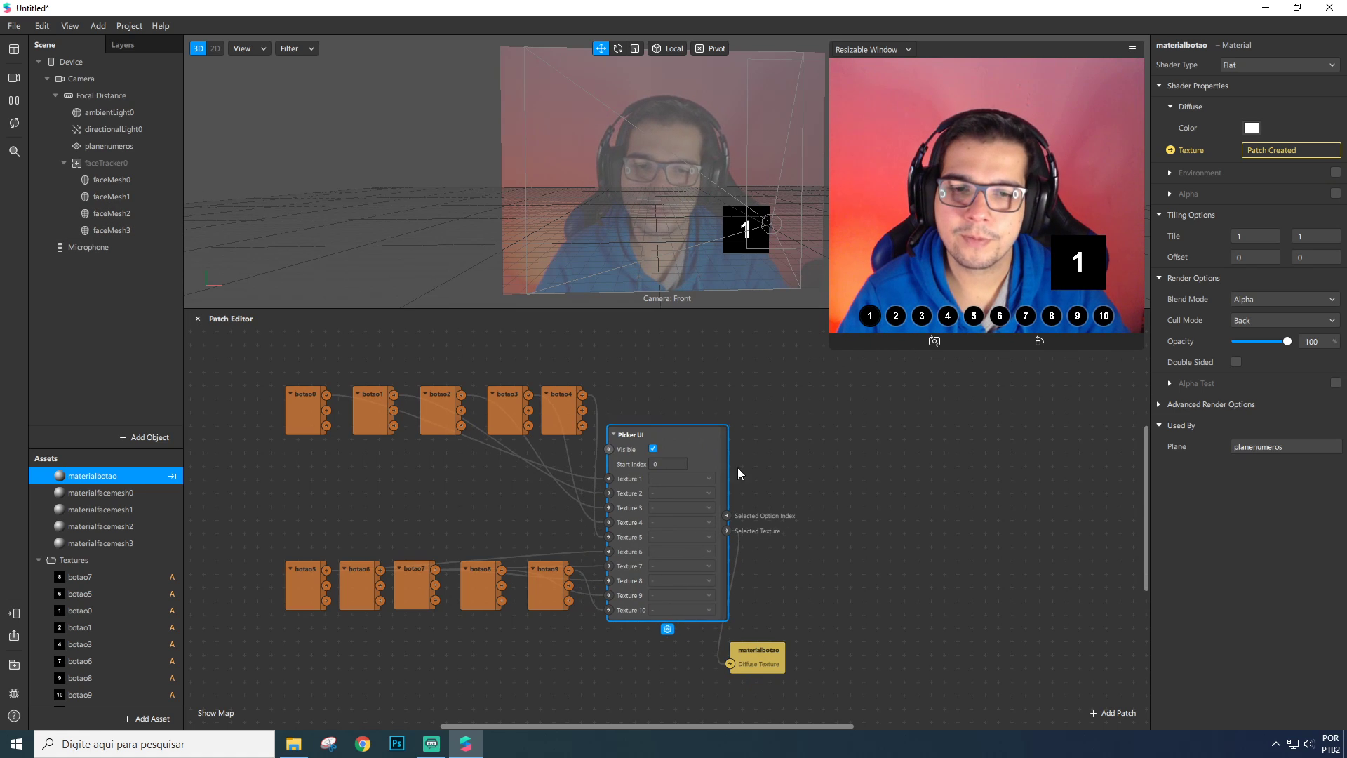
click(738, 469)
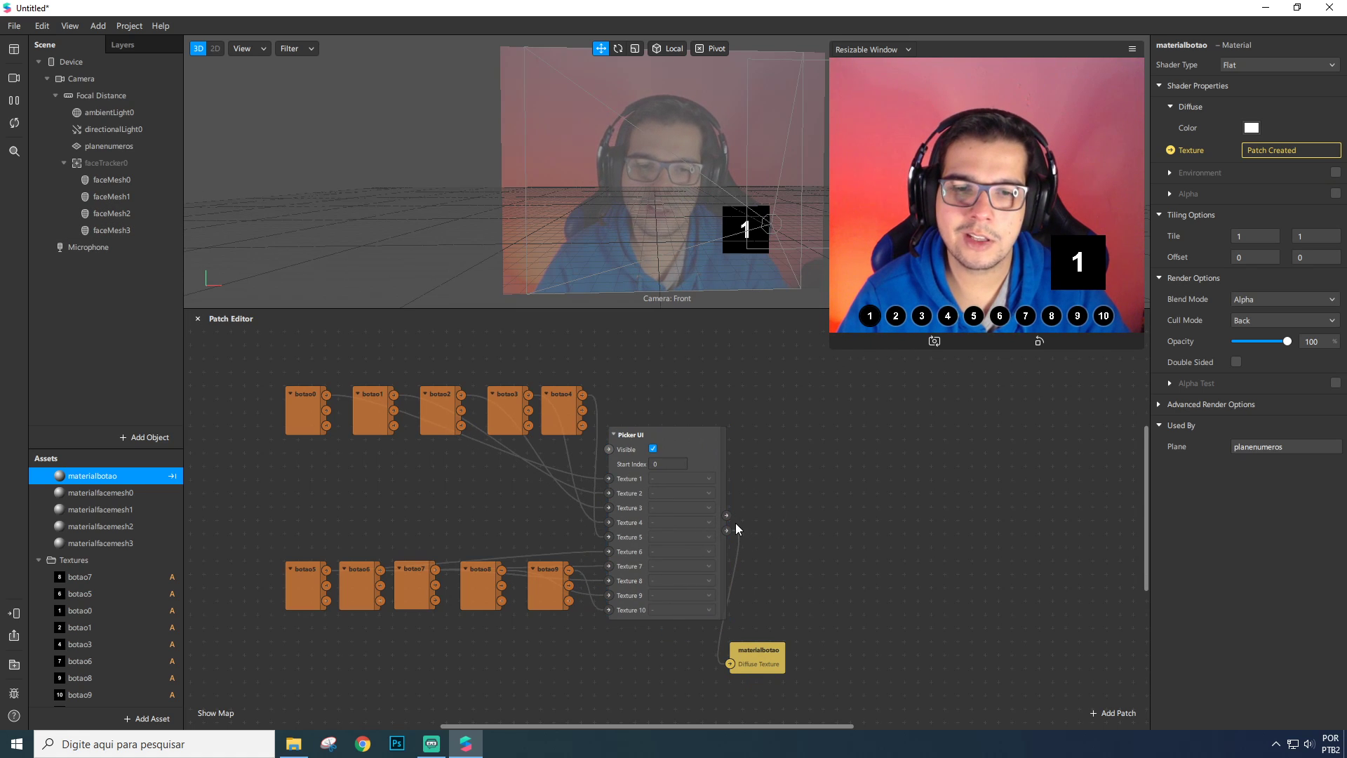
click(710, 461)
Add an Equals Exactly patch connected to the Picker UI's Selected Option Index and place materialbotao directly beneath the Picker UI.
drag(727, 516, 801, 419)
text(equals)
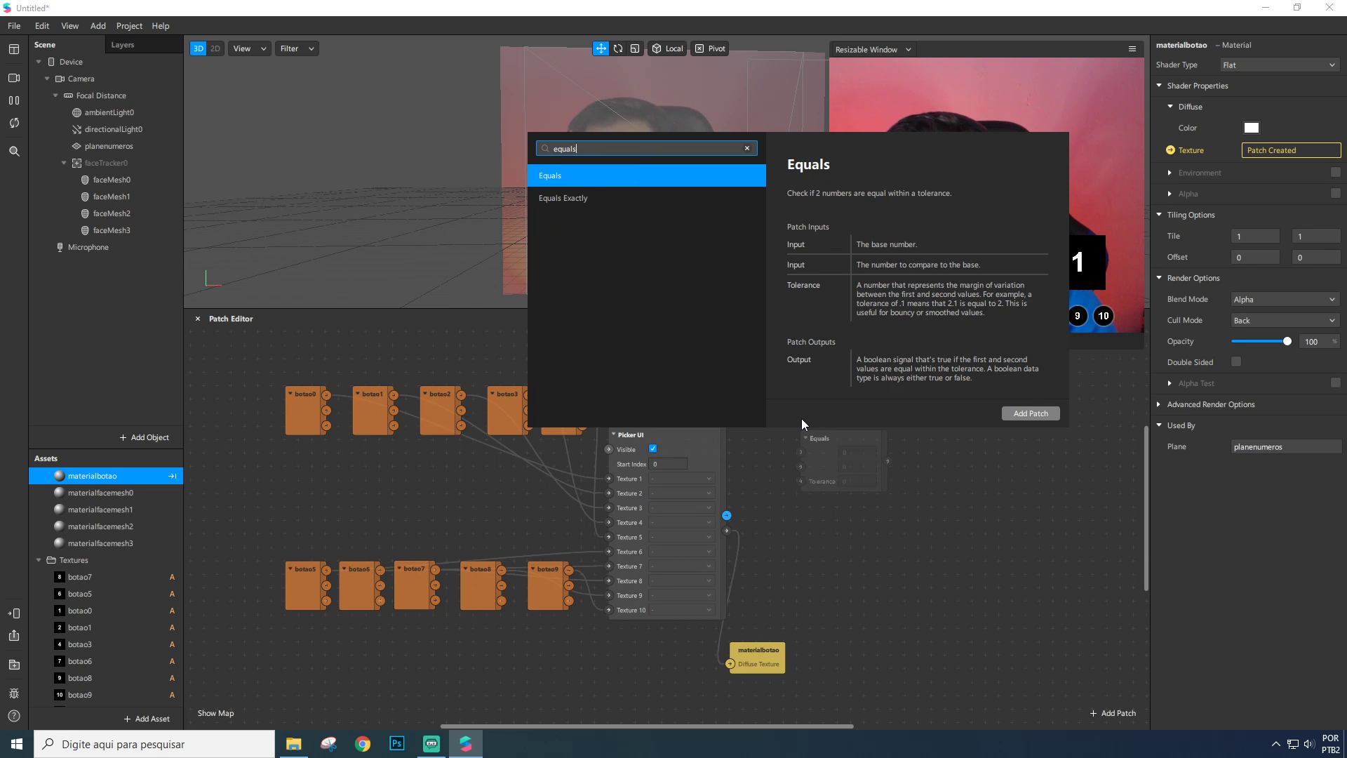
key(Down)
key(Return)
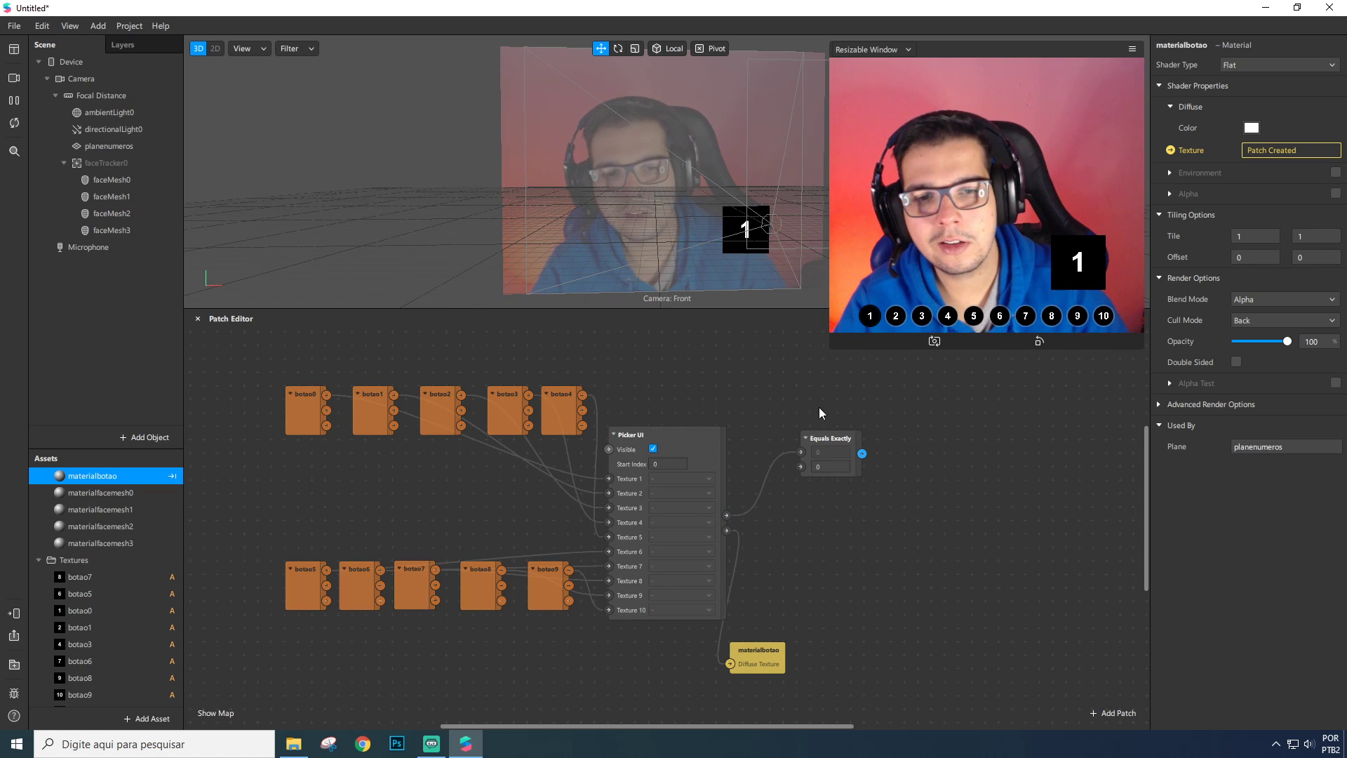
click(836, 418)
drag(758, 656, 678, 641)
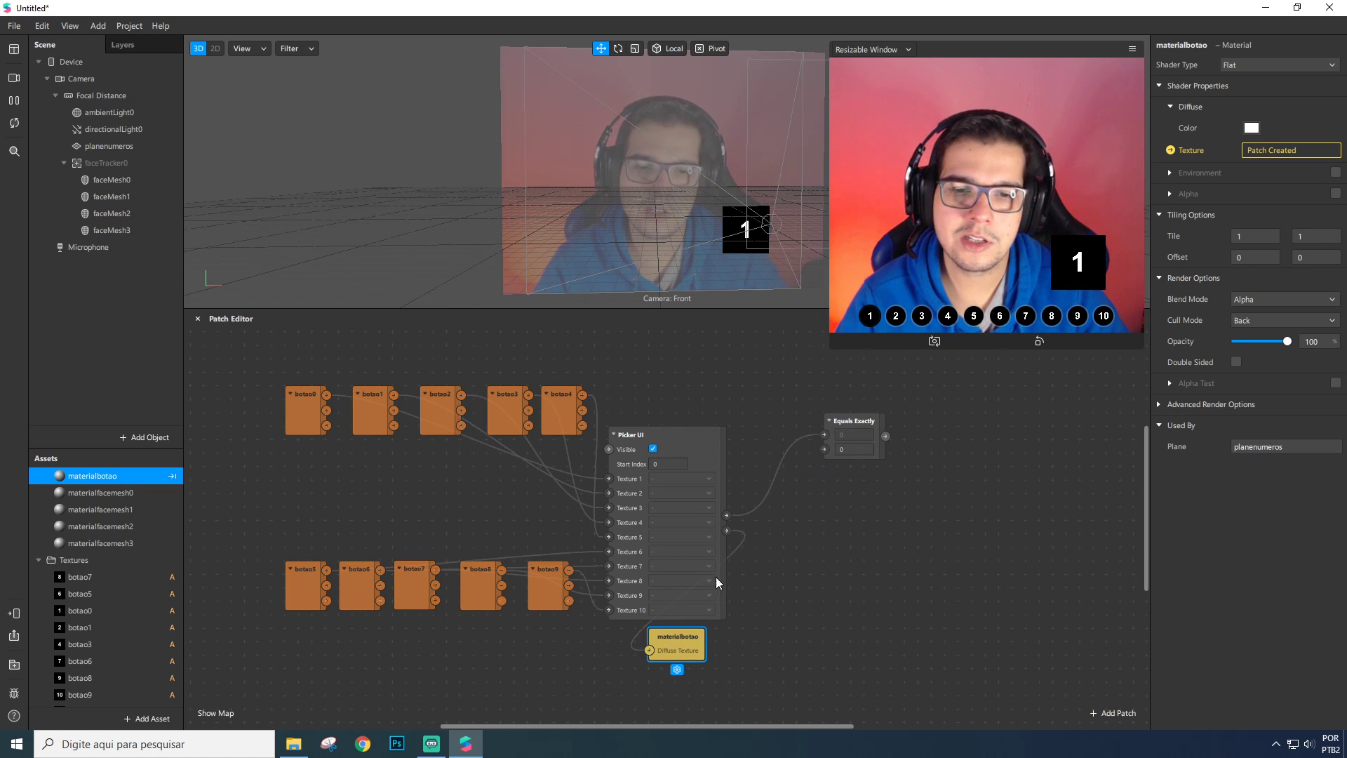
click(852, 421)
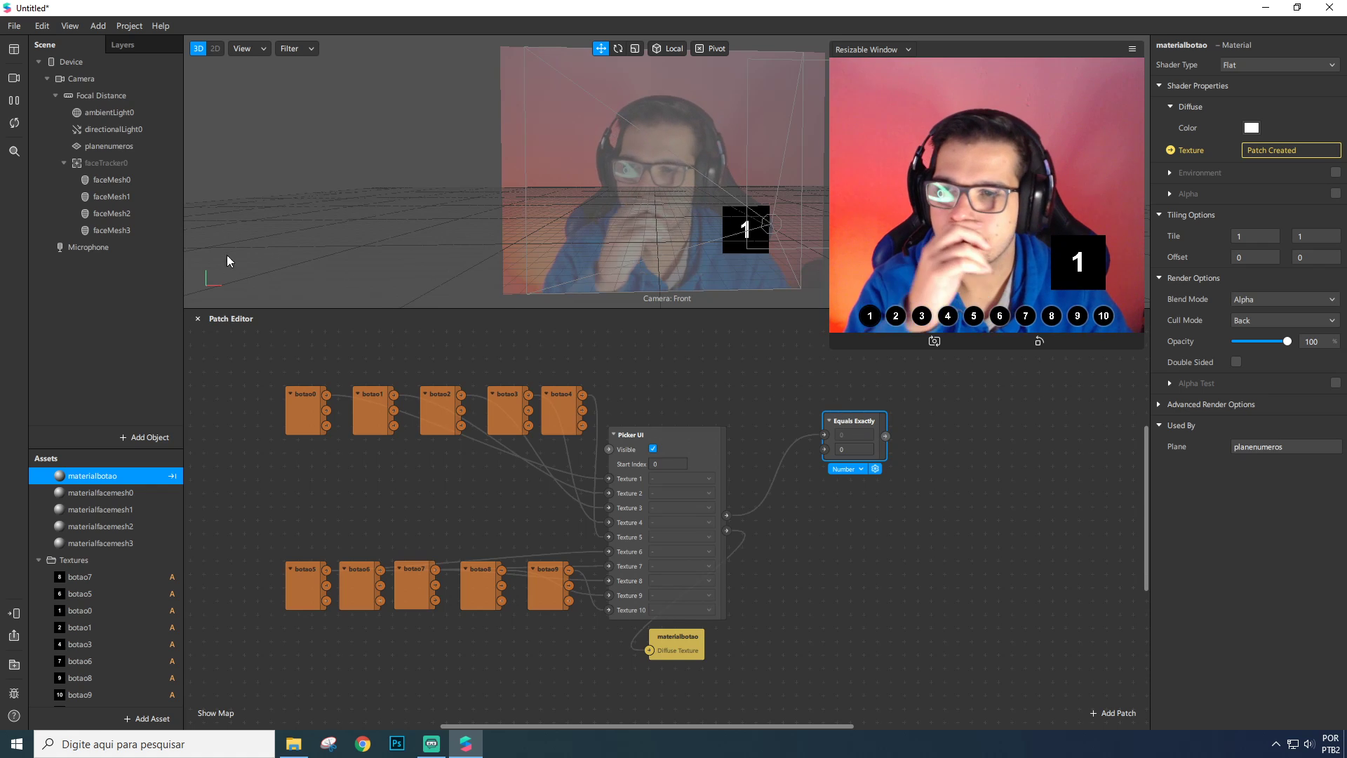
Make faceTracker0 visible and test picker buttons 2 and 1 in the preview.
click(117, 162)
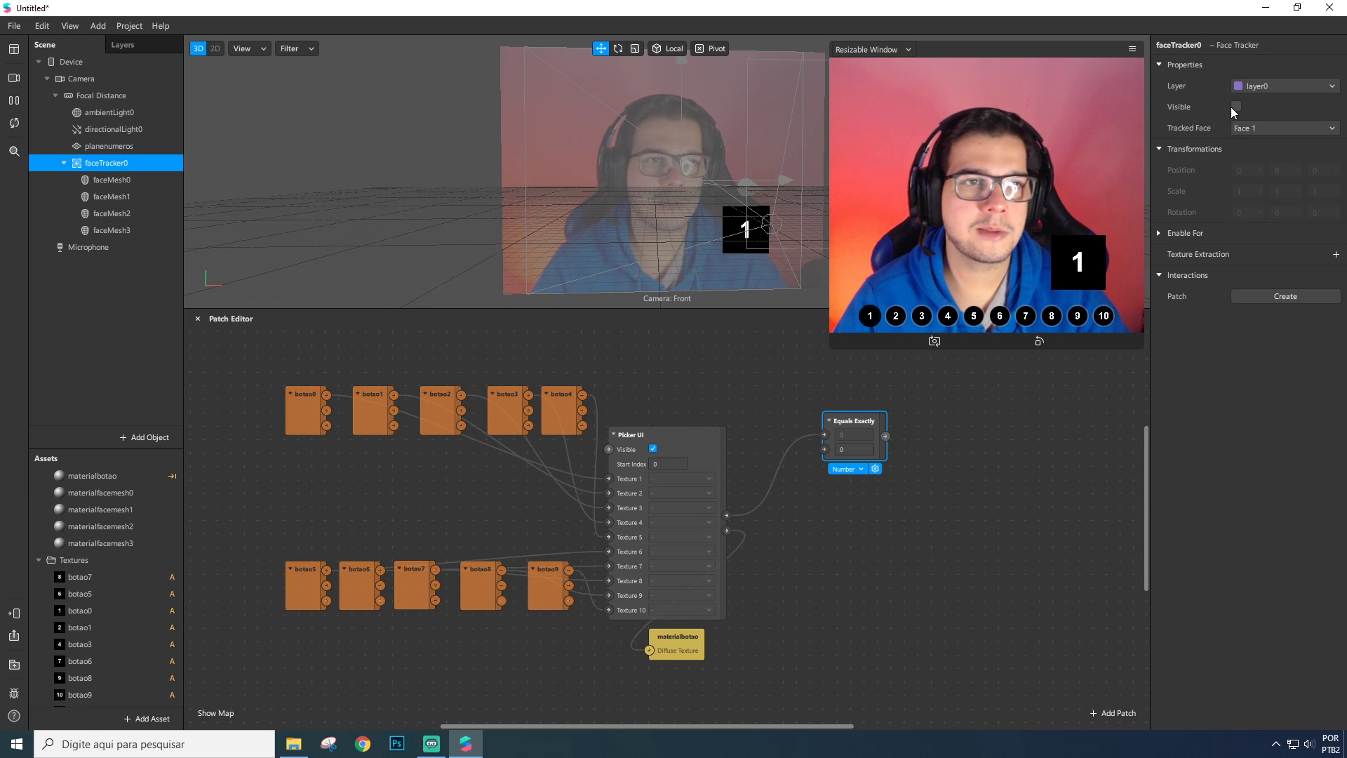
click(905, 319)
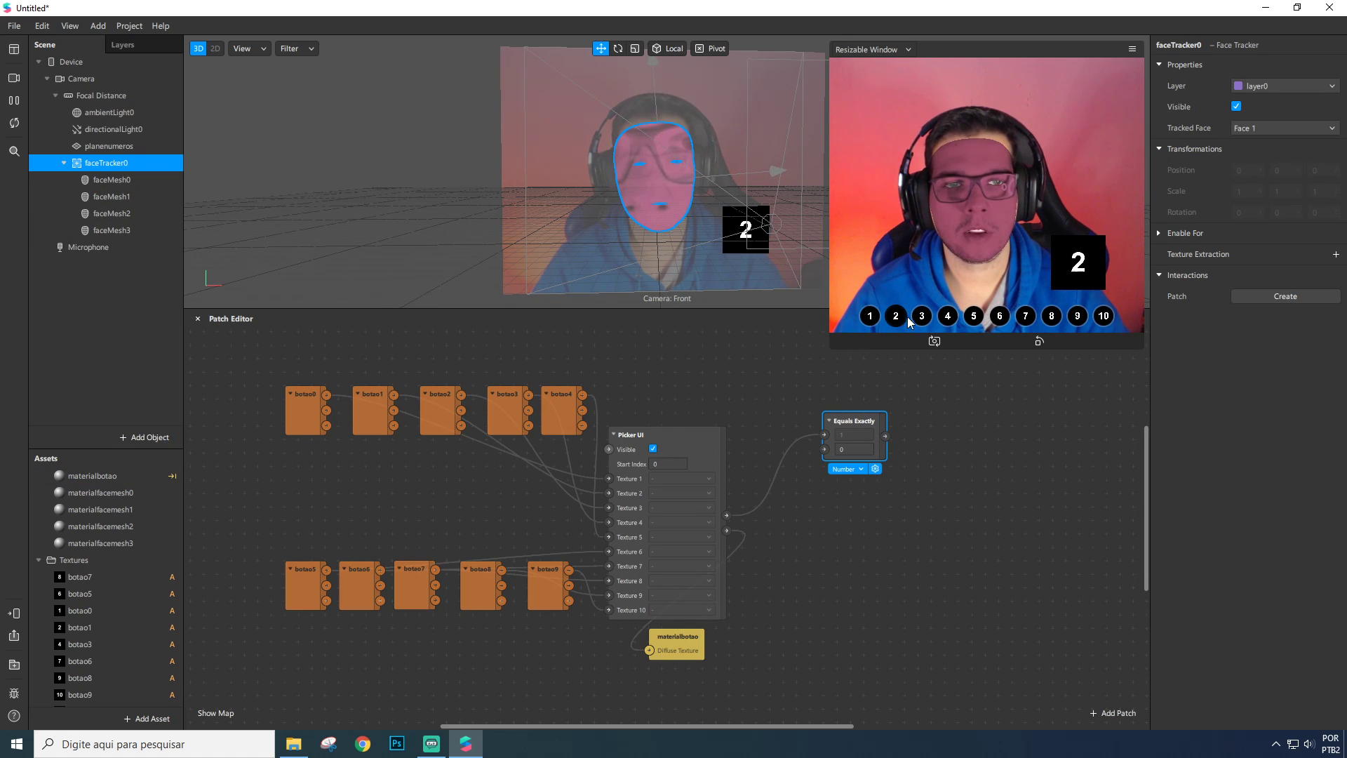
click(870, 316)
Create Visible patches for faceMesh0 to faceMesh3 and stack them in order beyond the Equals Exactly patch.
click(140, 178)
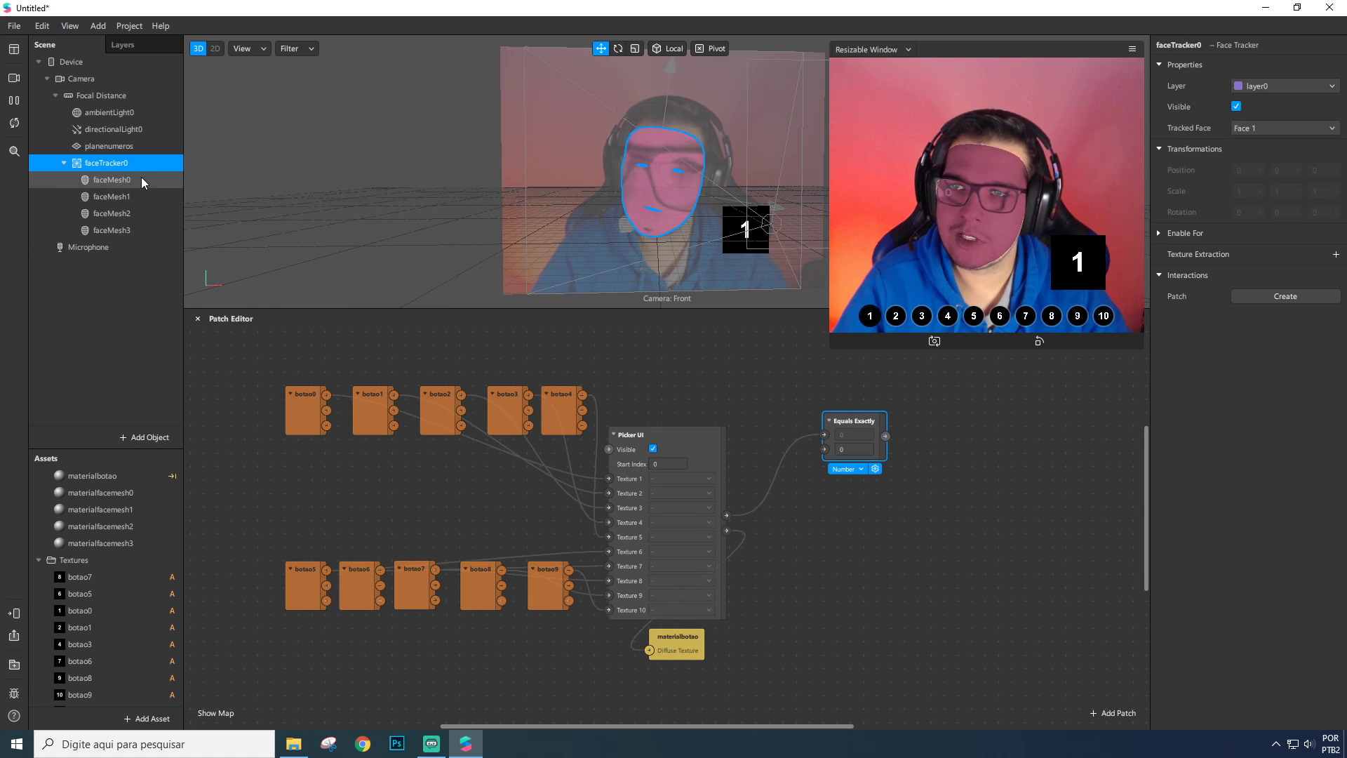
shift+click(128, 226)
click(1159, 106)
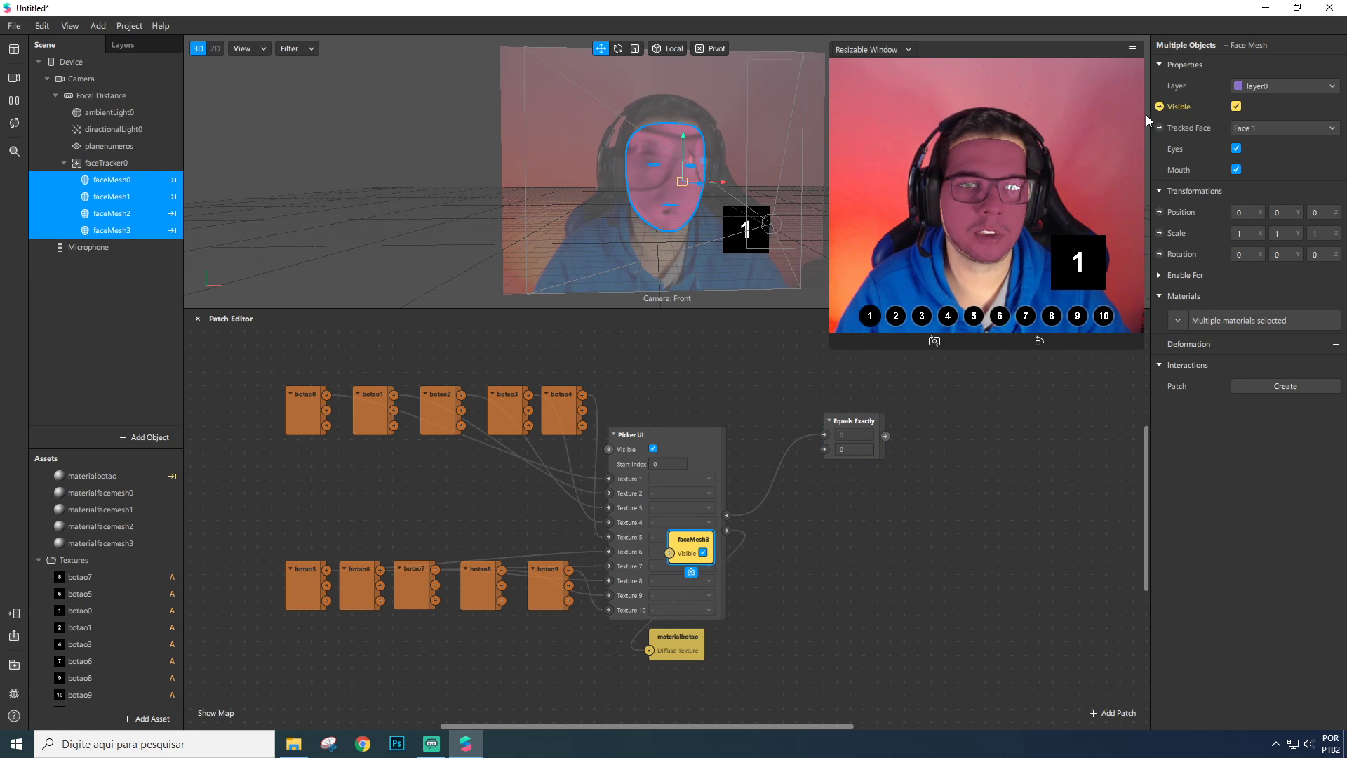
drag(689, 543, 1050, 466)
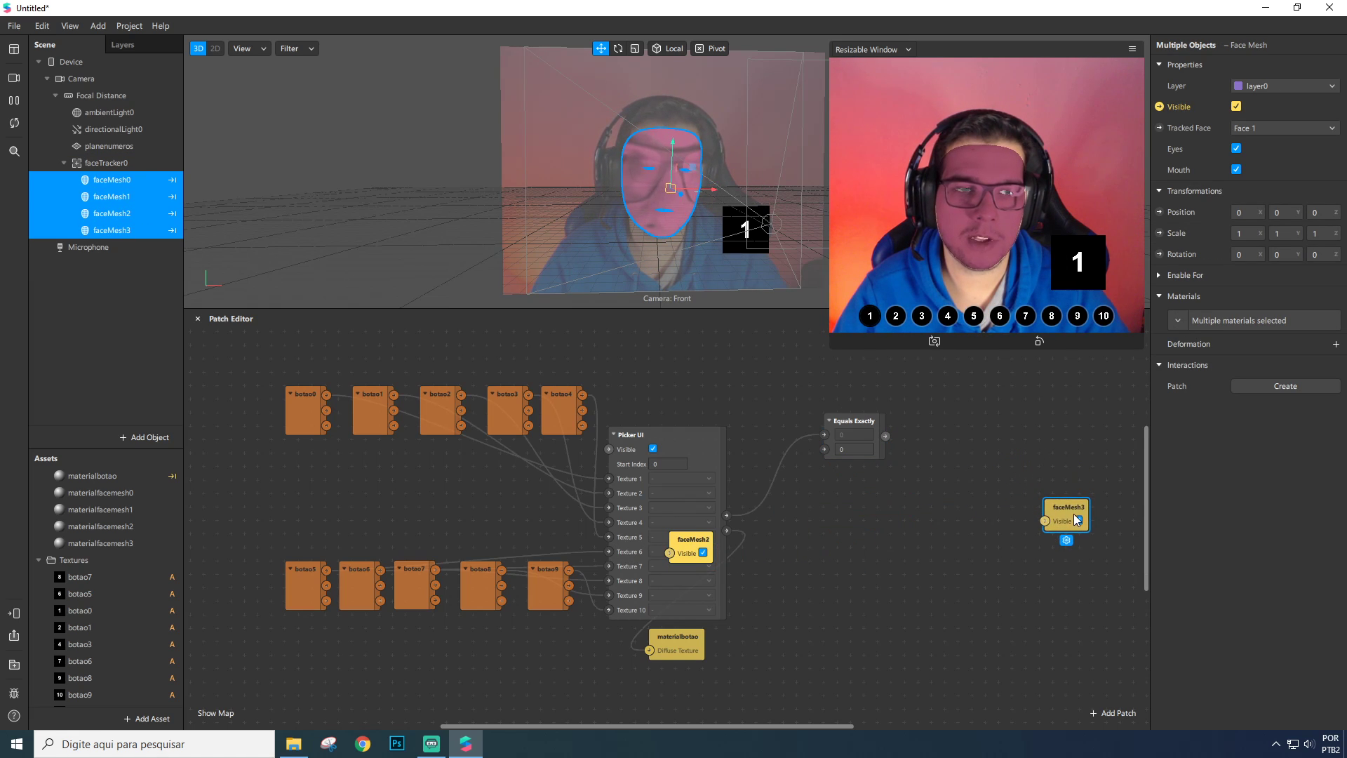
drag(694, 544, 1080, 473)
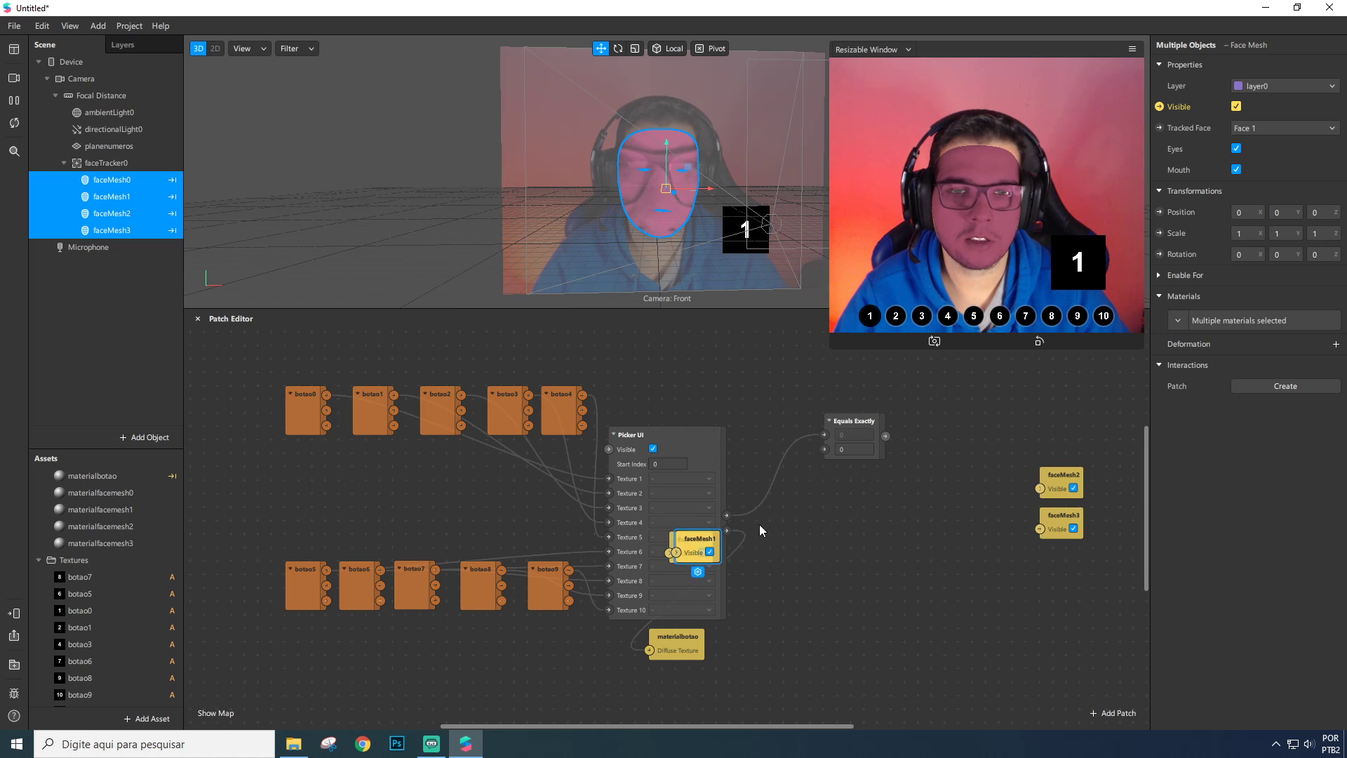
drag(694, 537, 1053, 437)
drag(679, 548, 1055, 387)
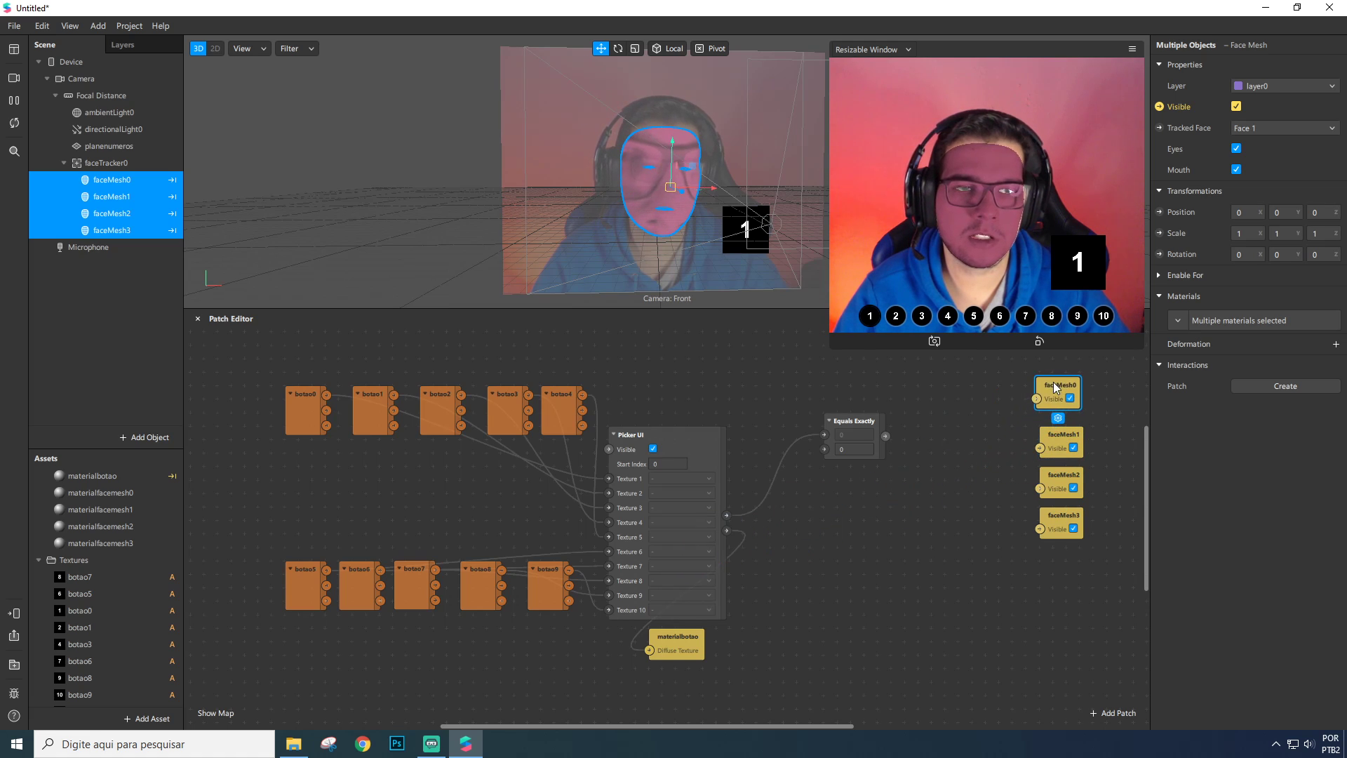
Turn off the Visible value on the faceMesh0, faceMesh1, faceMesh2 and faceMesh3 patches.
click(1074, 408)
click(1074, 447)
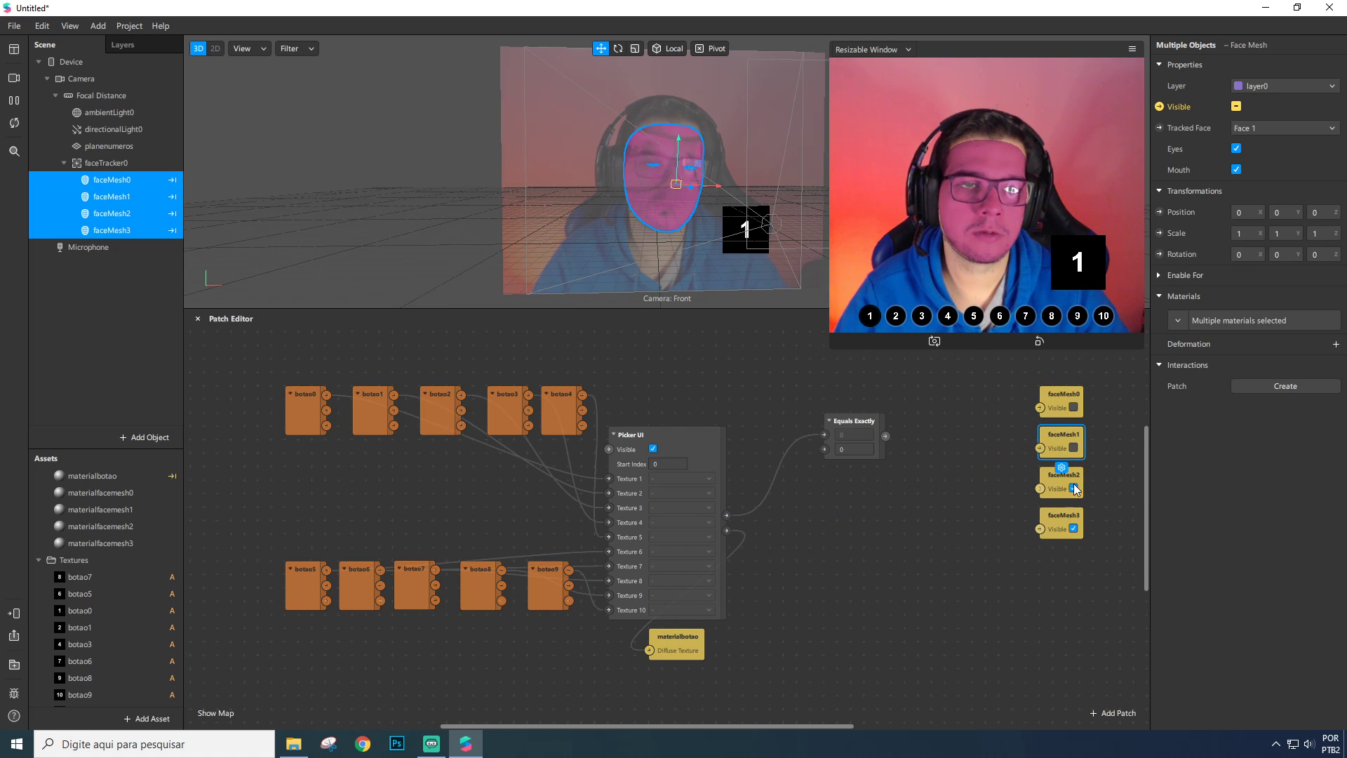
click(1073, 488)
click(1073, 529)
Move the four face mesh patches lower in the graph, keeping them stacked in order from faceMesh0 to faceMesh3.
drag(1073, 529, 1053, 549)
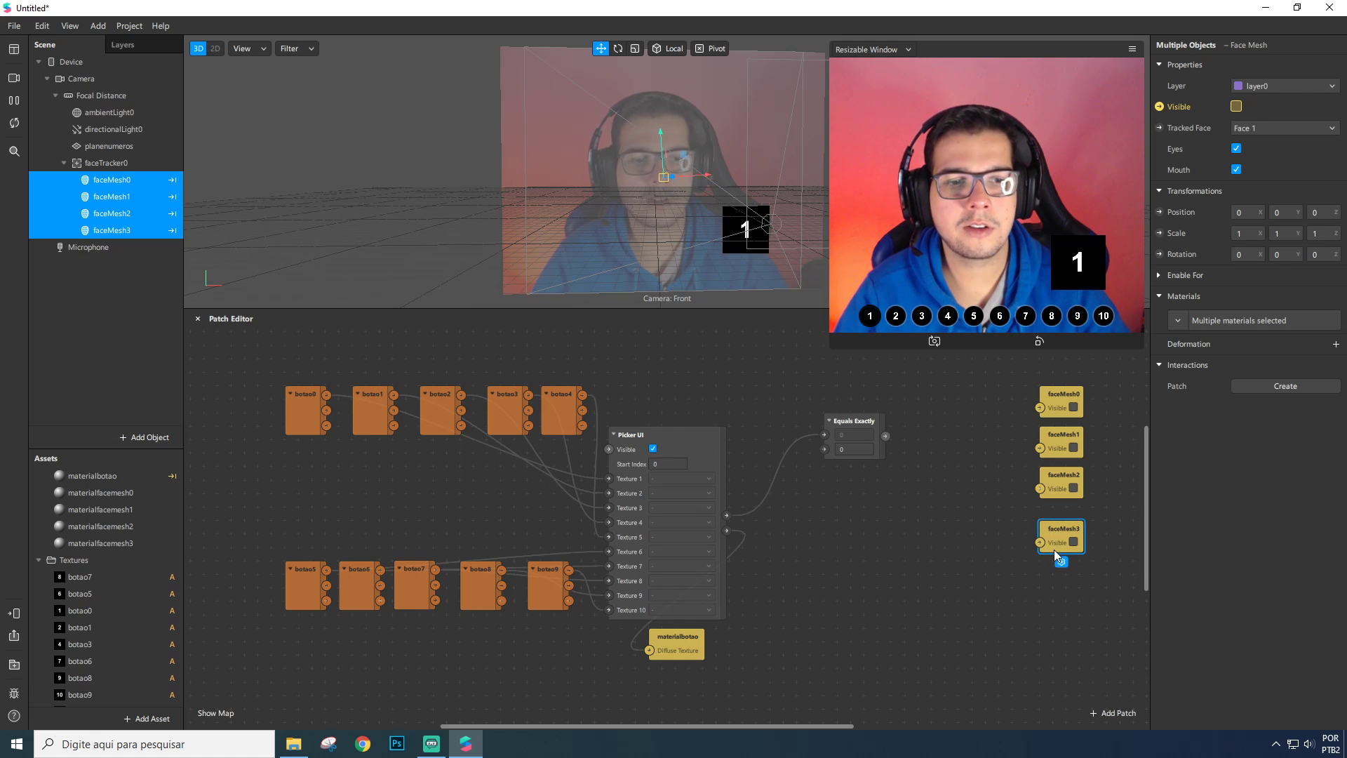
drag(1062, 494, 1057, 548)
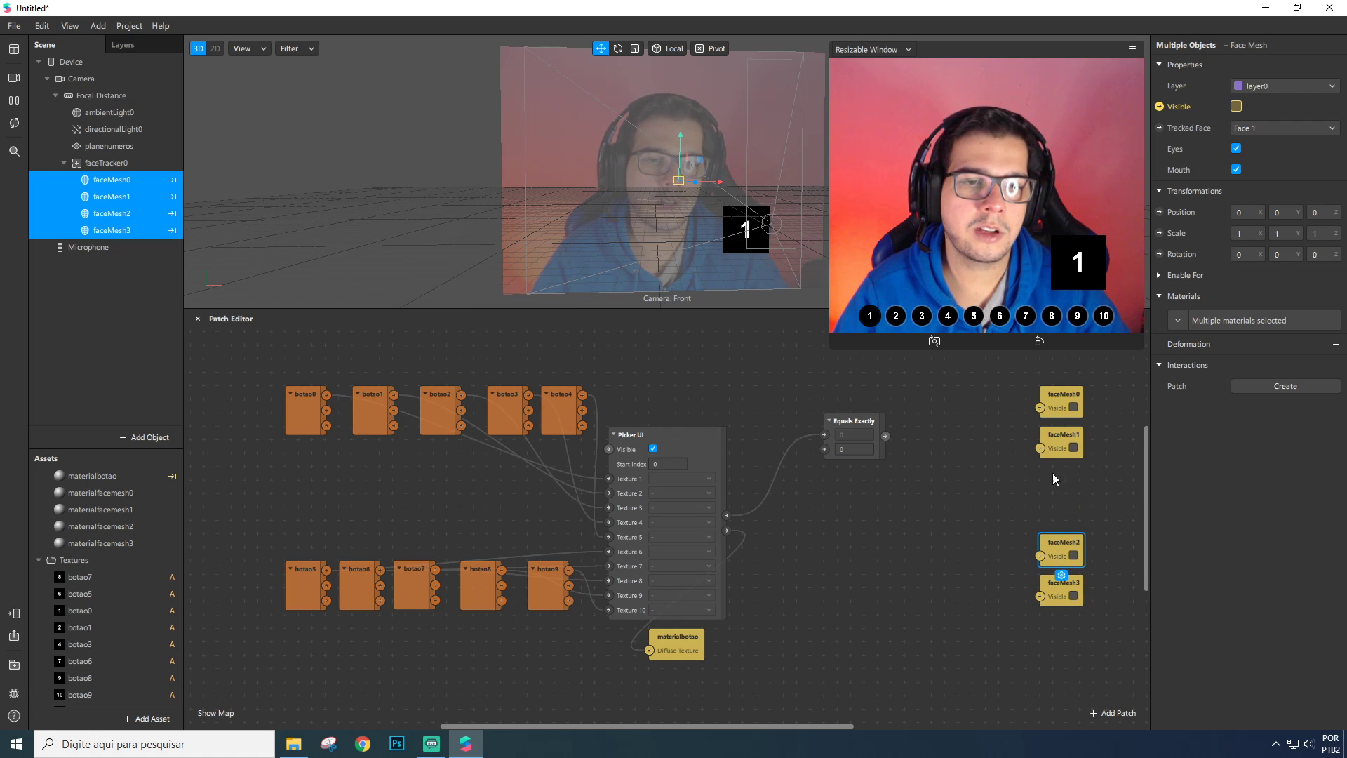
drag(1053, 456, 1058, 520)
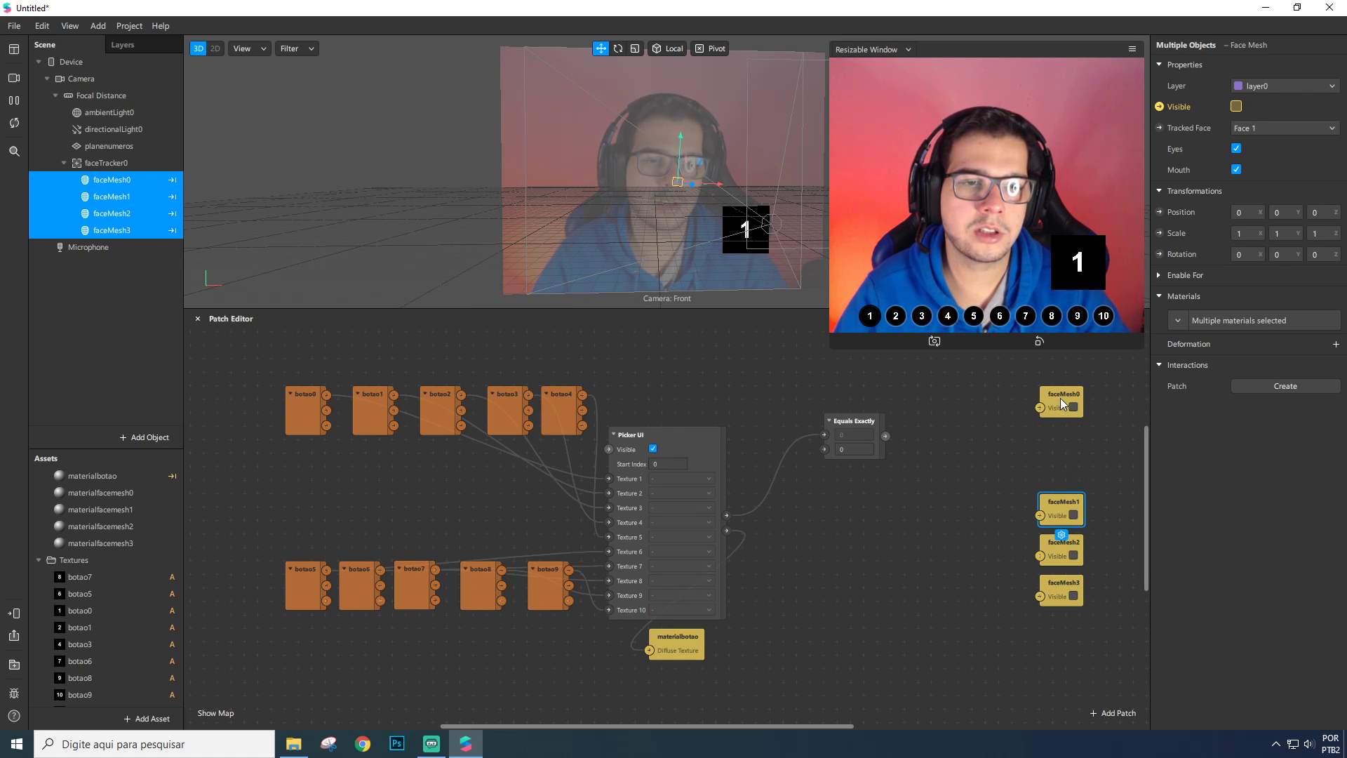
drag(1059, 398, 1058, 474)
click(1061, 423)
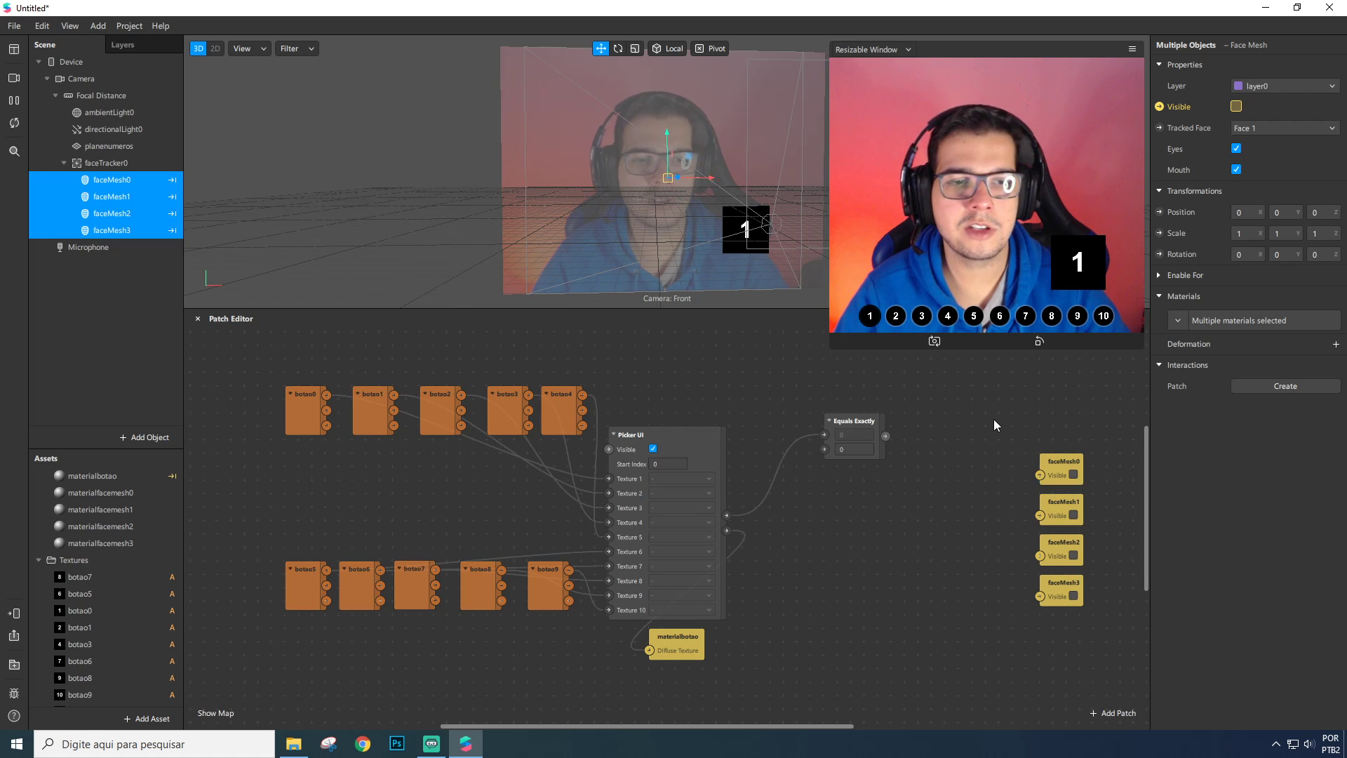
Set the Equals Exactly comparison value to 1, connect its output to faceMesh0's Visible input, and test picker buttons 2 and 1.
drag(863, 428, 863, 447)
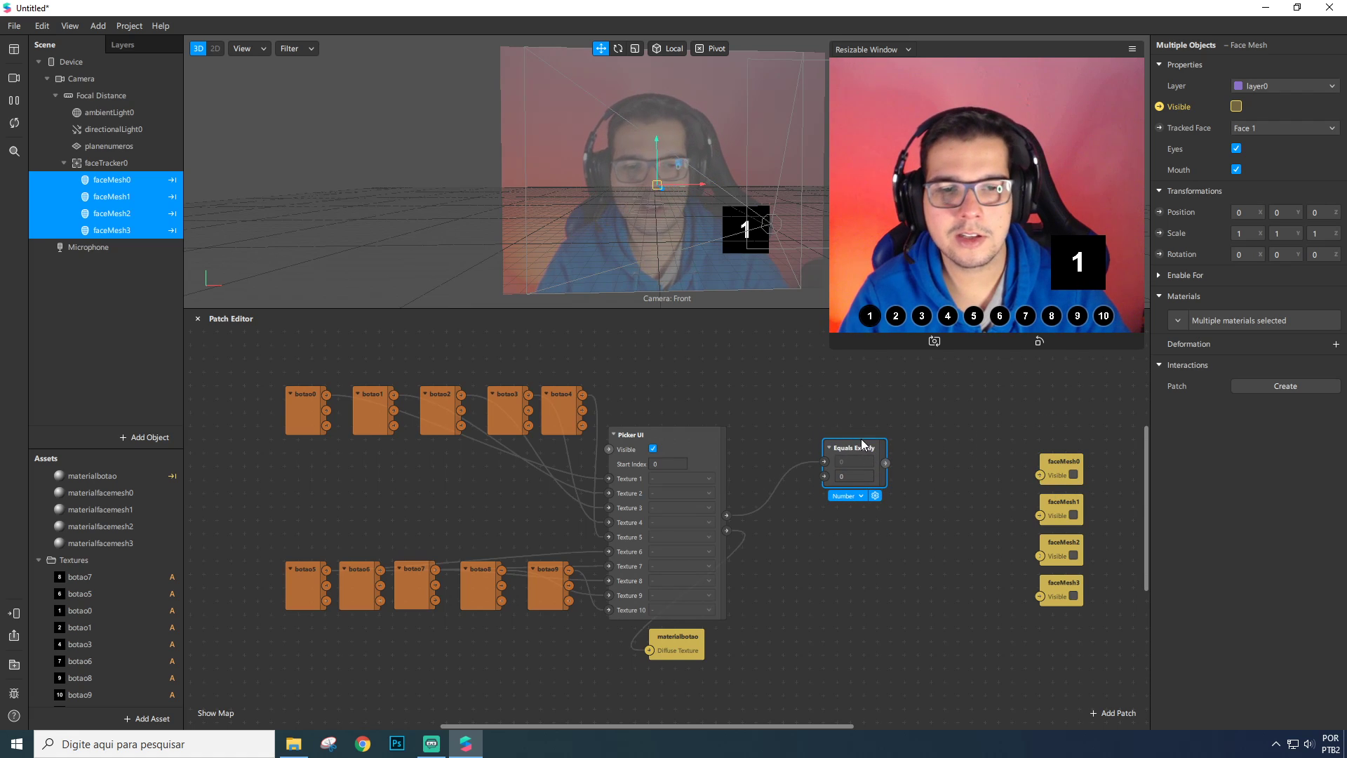
click(857, 479)
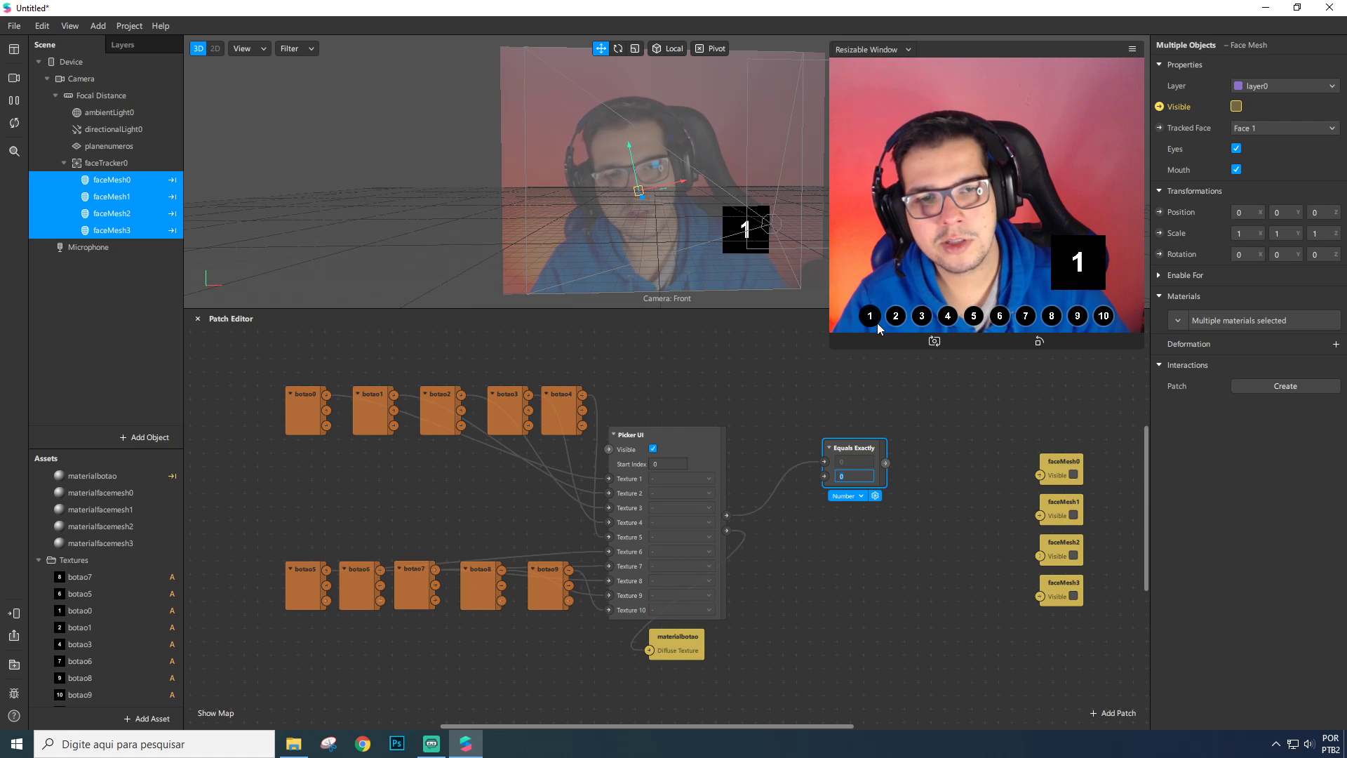
text(1)
key(Return)
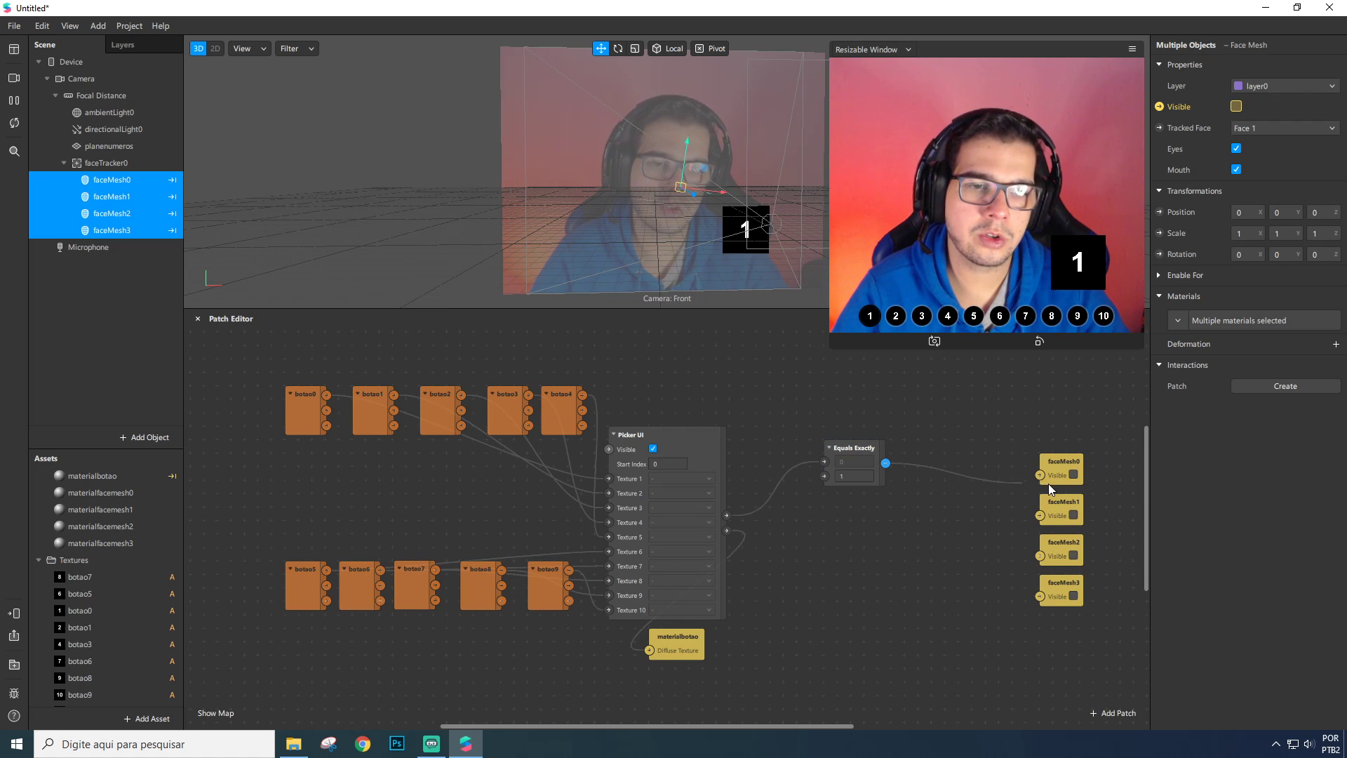
drag(1048, 483, 1036, 435)
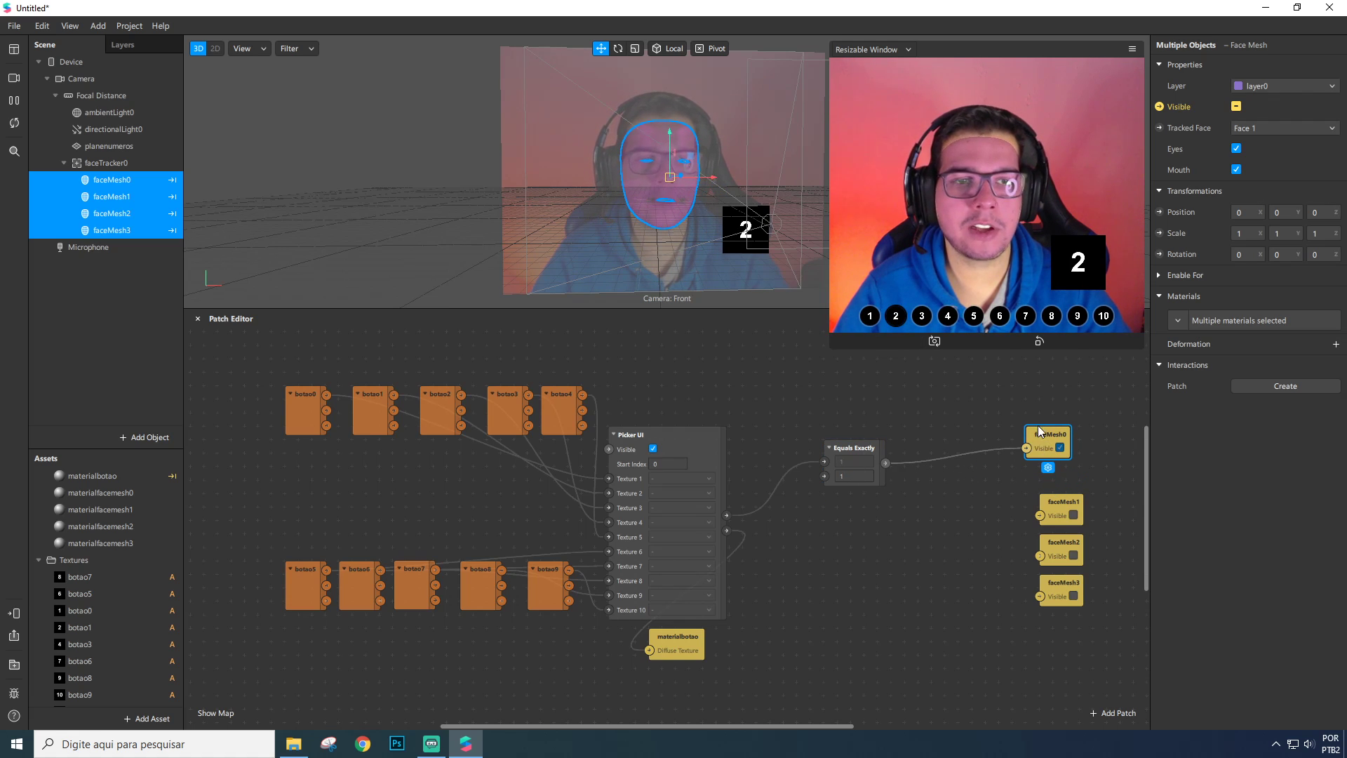
click(870, 316)
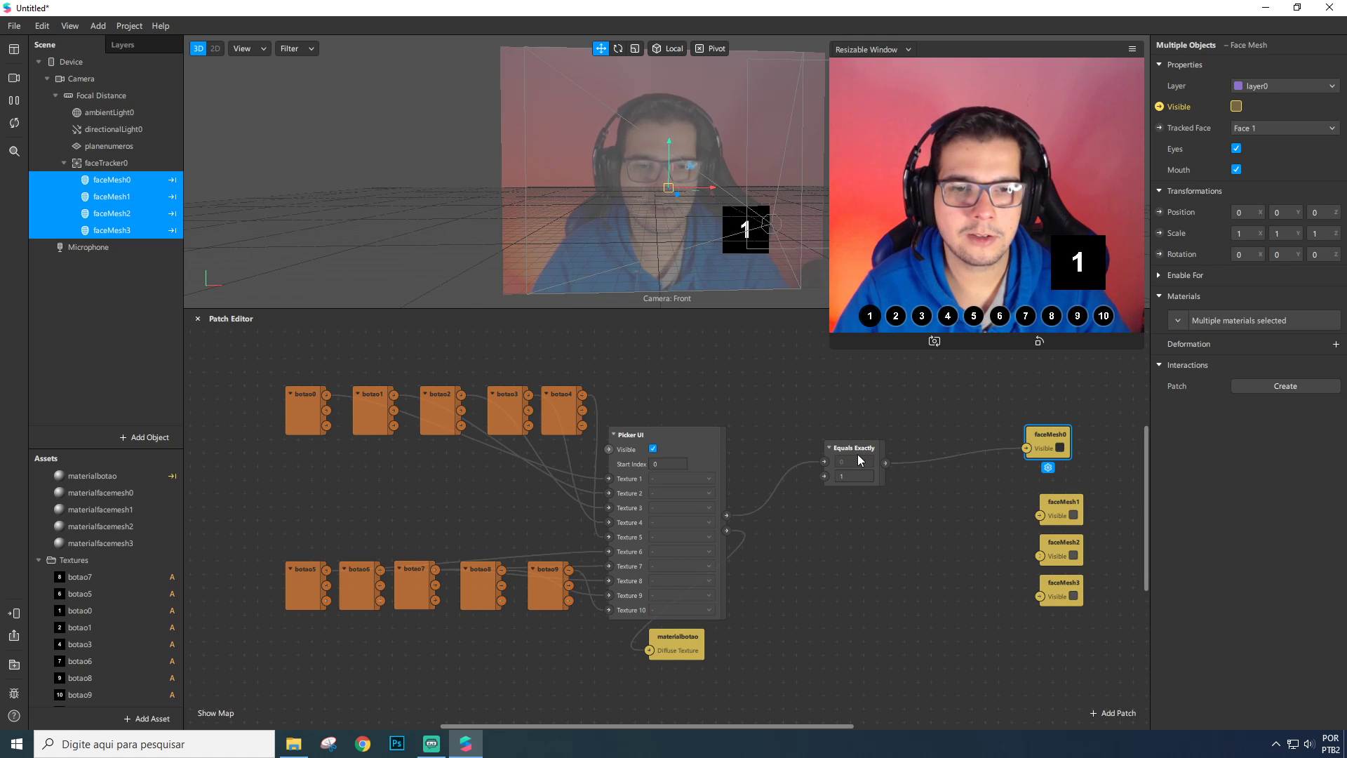
Duplicate the Equals Exactly patch three times and stack the copies below the original.
click(853, 452)
key(ctrl+d)
drag(851, 456, 885, 632)
key(ctrl+d)
key(ctrl+d)
drag(874, 573, 874, 559)
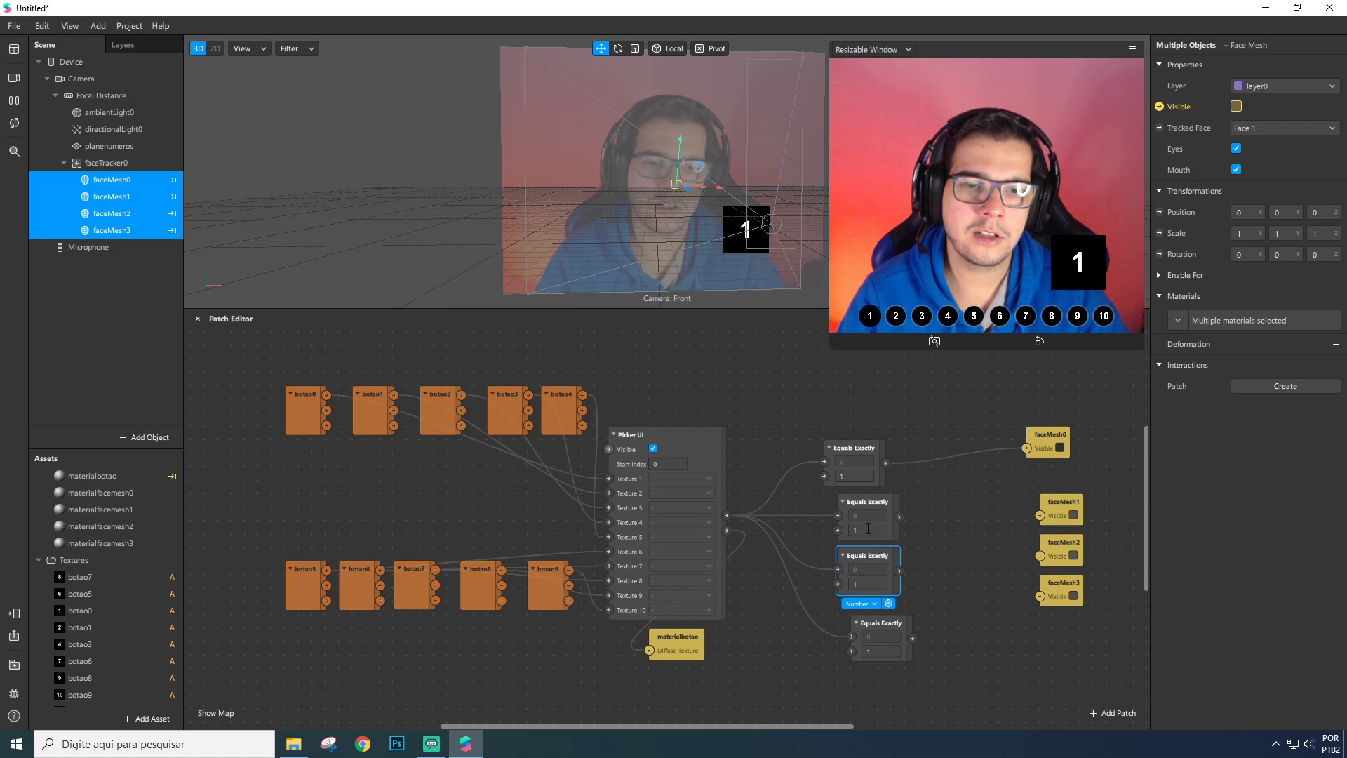
Set the three duplicated Equals Exactly values to 2, 3 and 4 and connect them to the Visible inputs of faceMesh1, faceMesh2 and faceMesh3.
click(868, 528)
text(2)
click(865, 584)
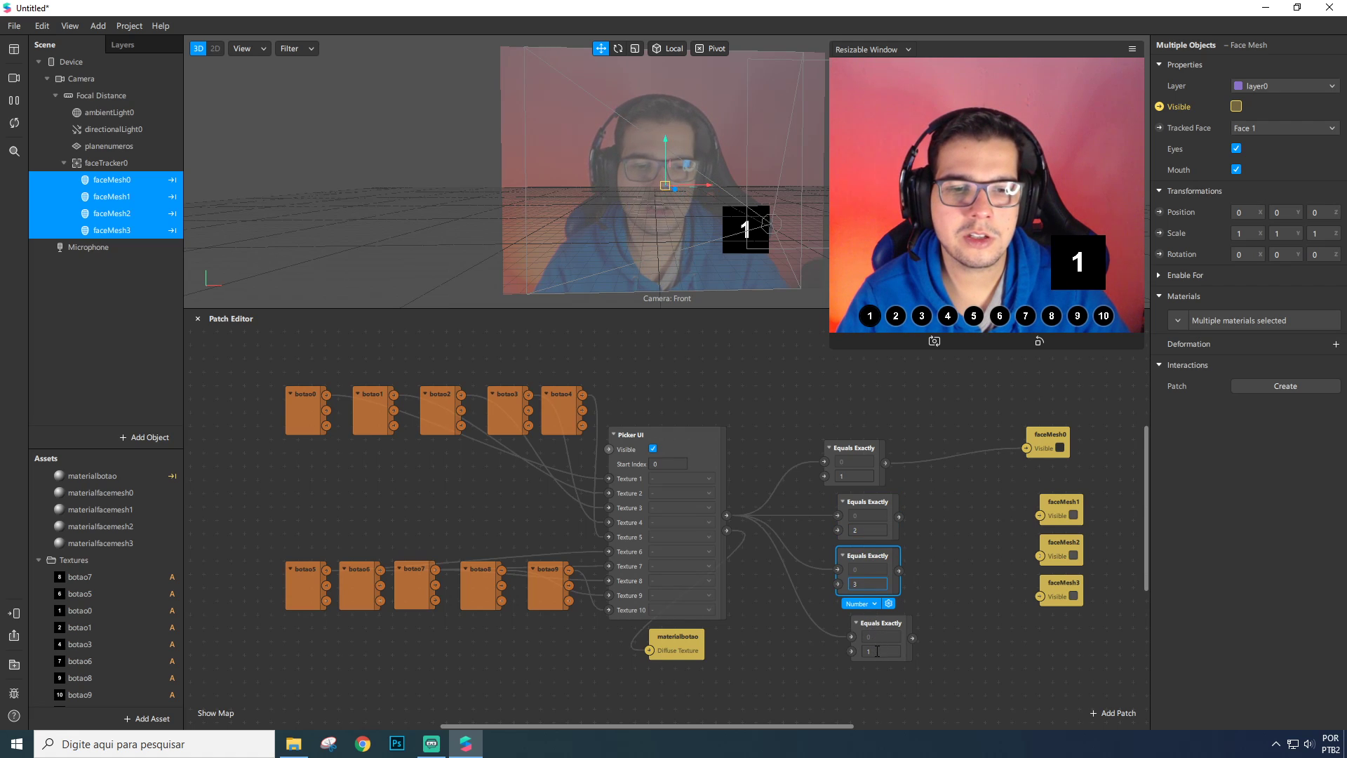
text(4)
drag(899, 517, 1033, 518)
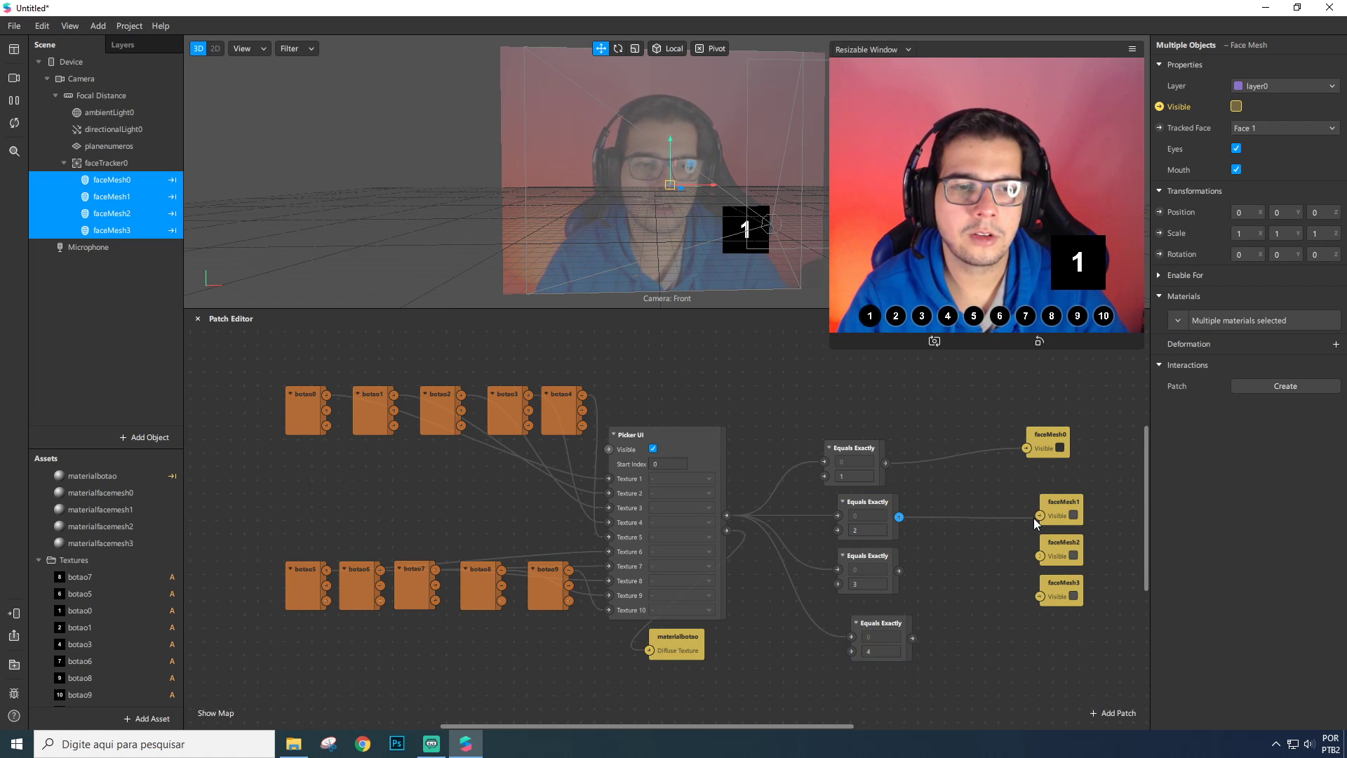
drag(899, 571, 1040, 556)
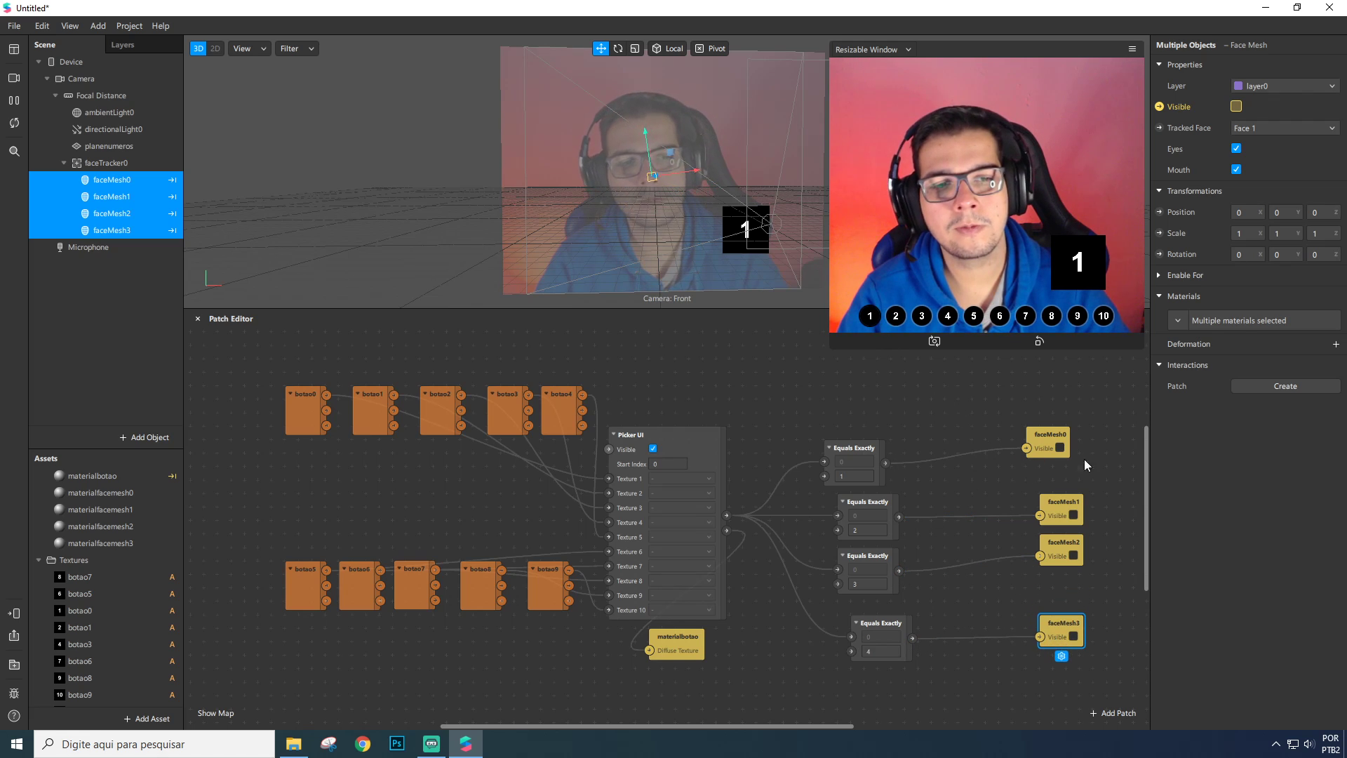
Test picker buttons 2, 3, 5 and 1 in the preview to check which face mesh each one shows.
click(895, 316)
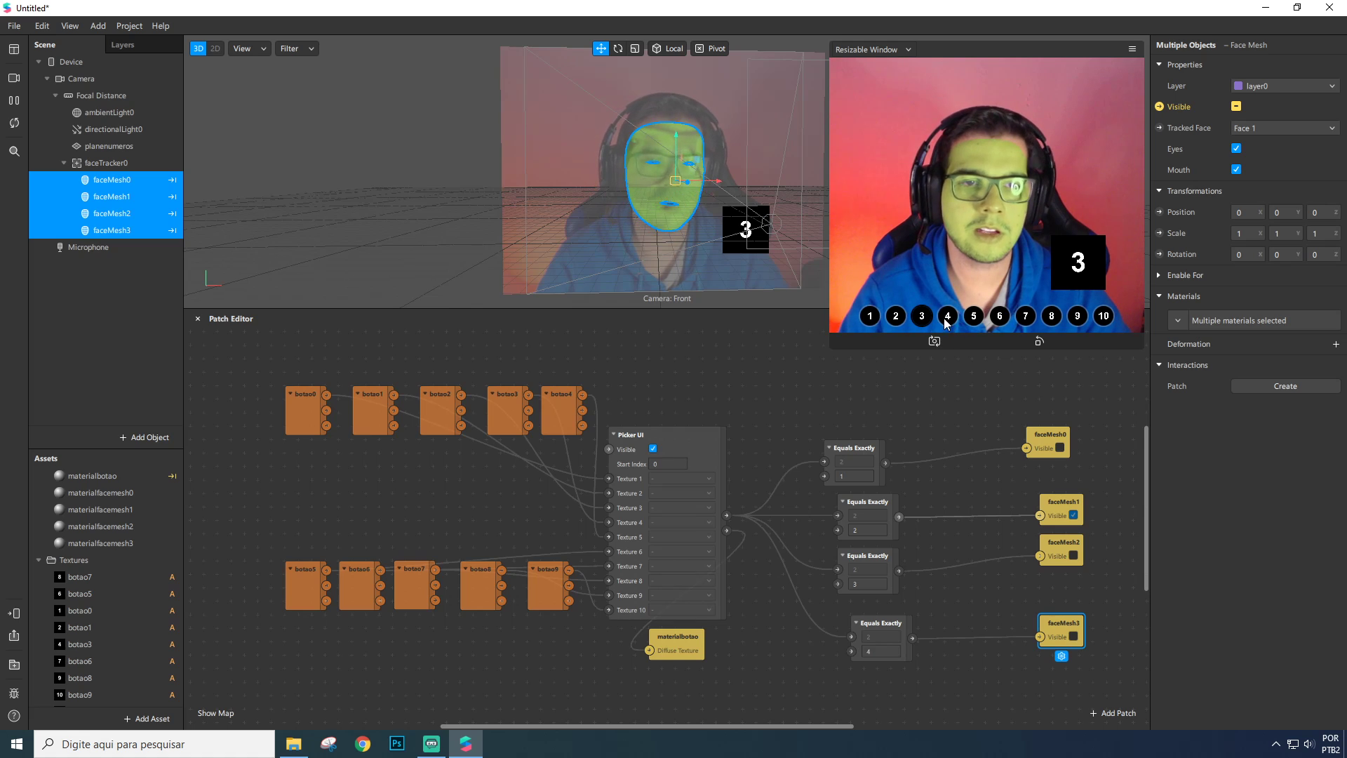
click(974, 317)
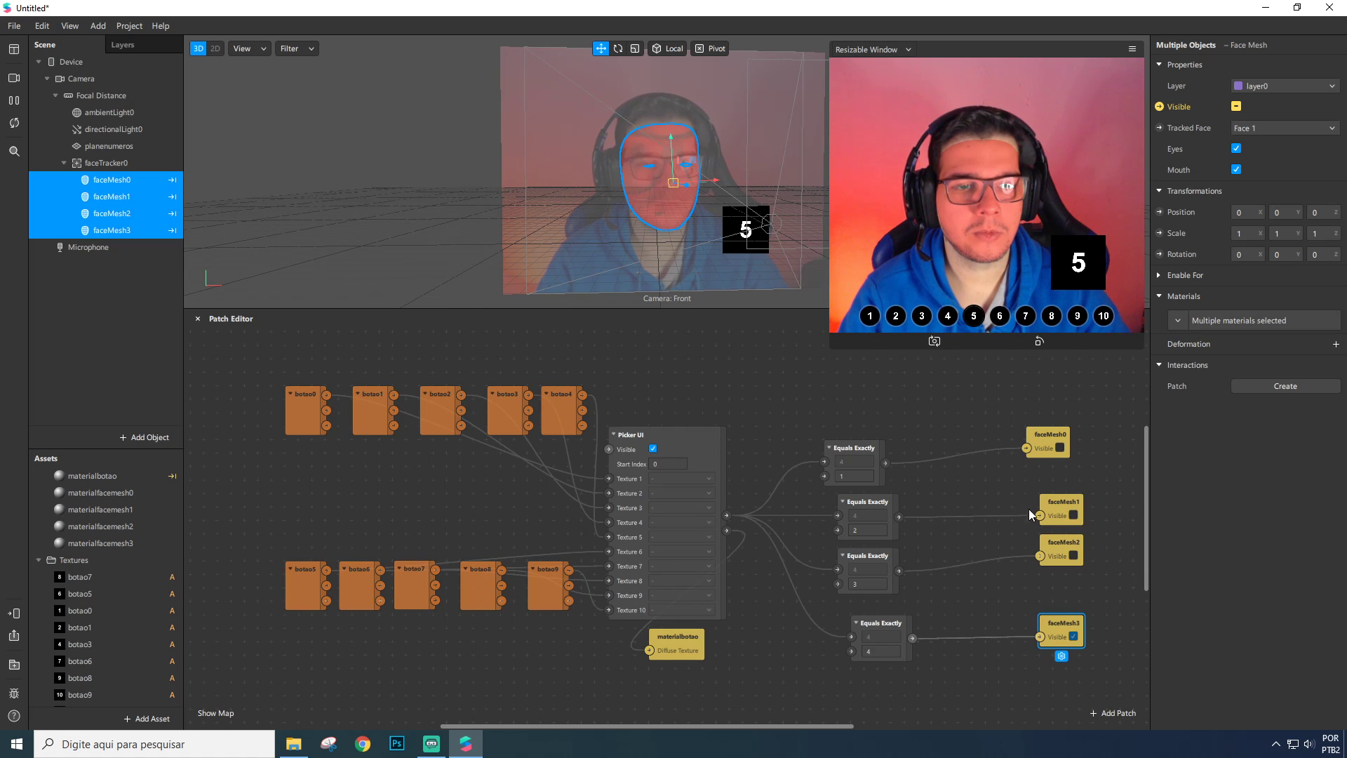
click(879, 318)
click(896, 318)
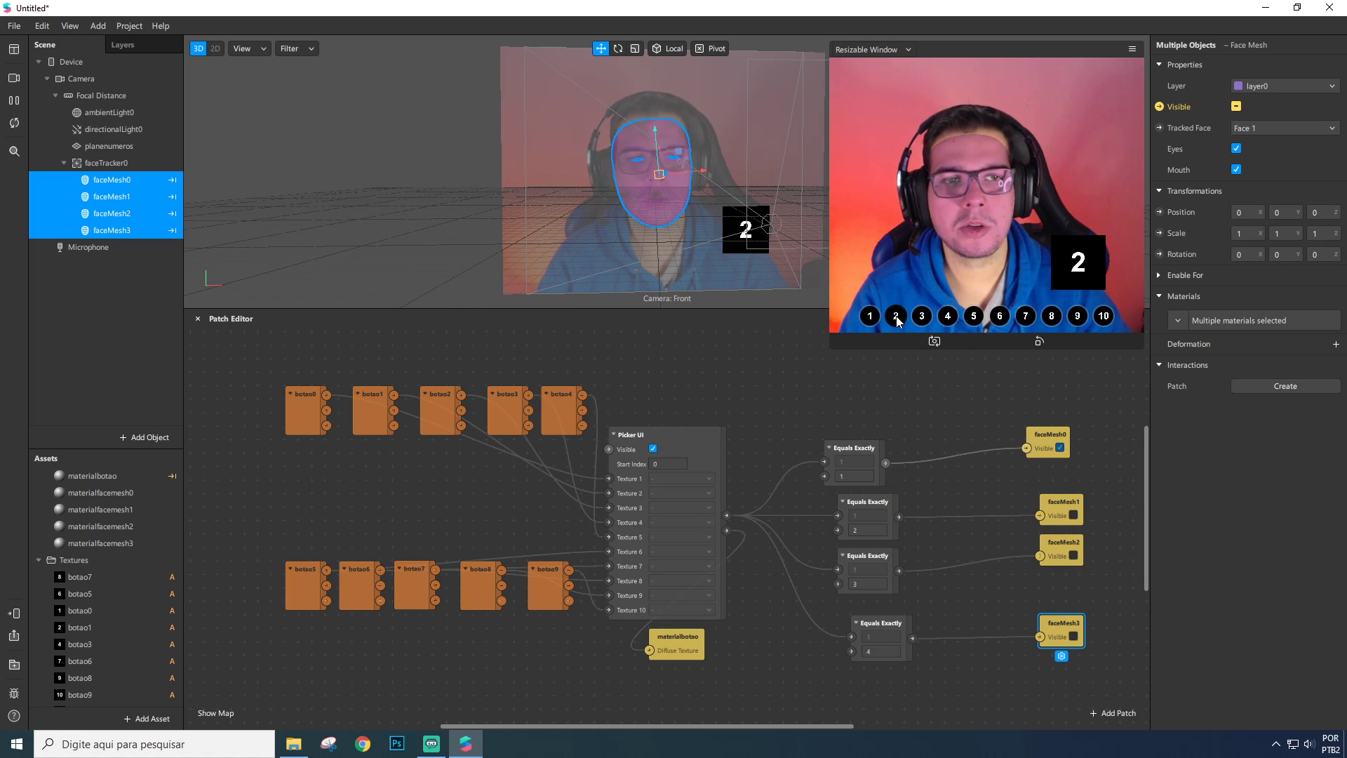
click(870, 316)
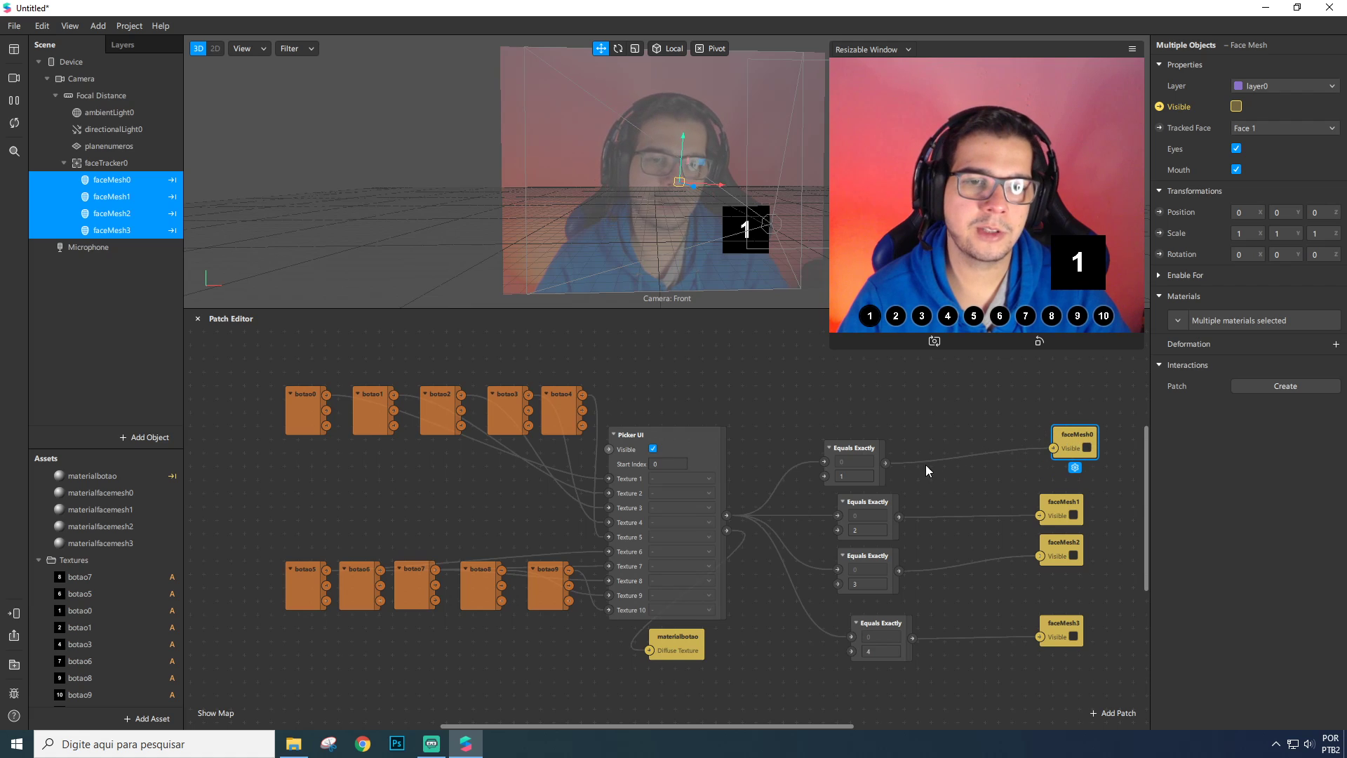
Try routing the first Equals Exactly through Pulse and Switch patches into faceMesh0, using only Turn On, and test picker buttons 2 and 1.
drag(887, 463, 907, 408)
text(swi)
key(Return)
click(1009, 416)
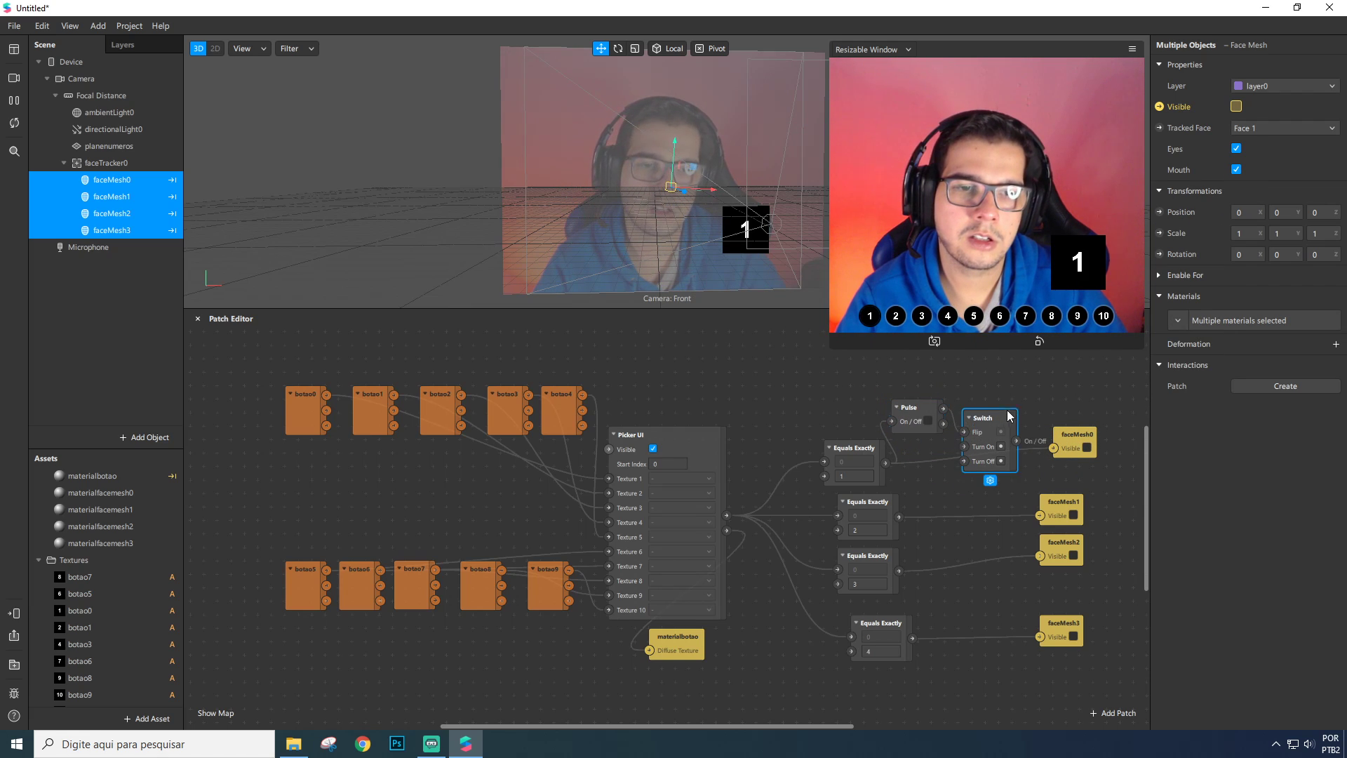
drag(1009, 416, 1017, 391)
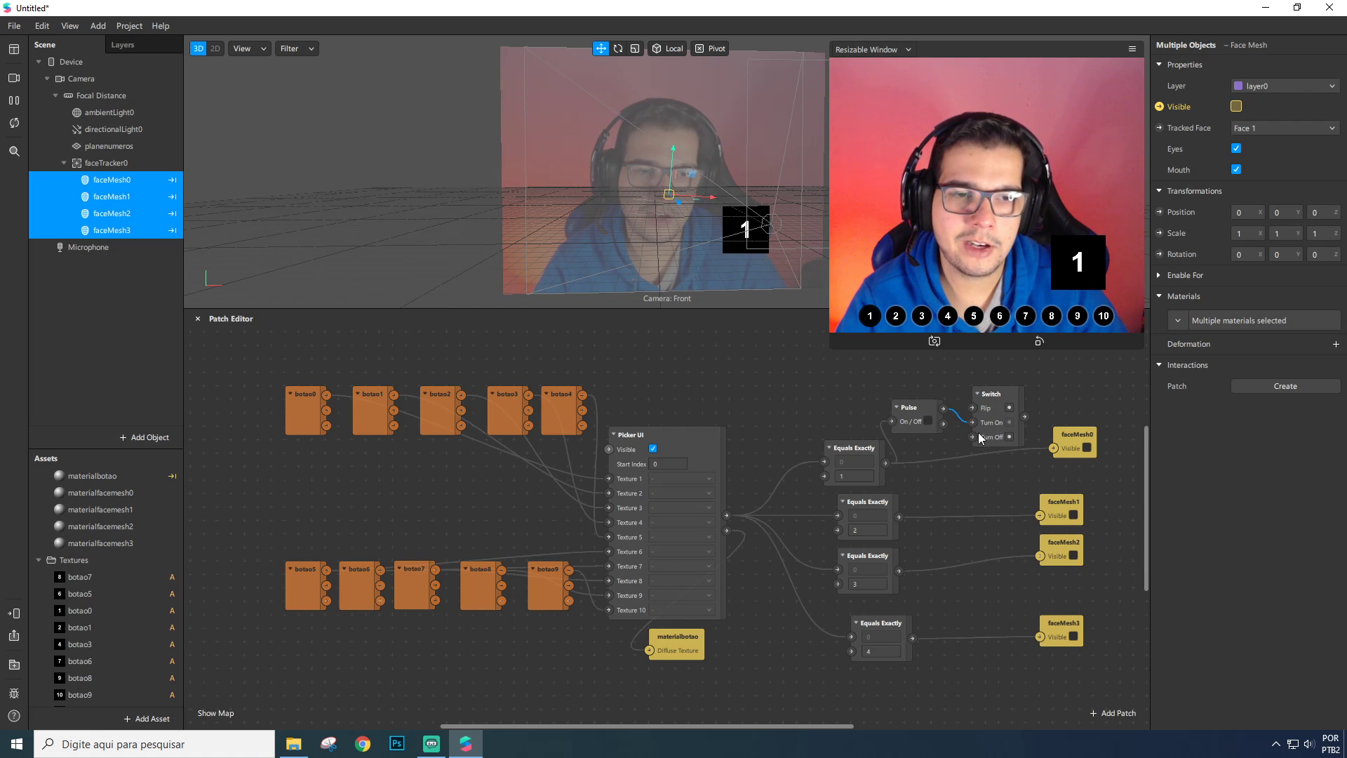
drag(1080, 442, 1050, 429)
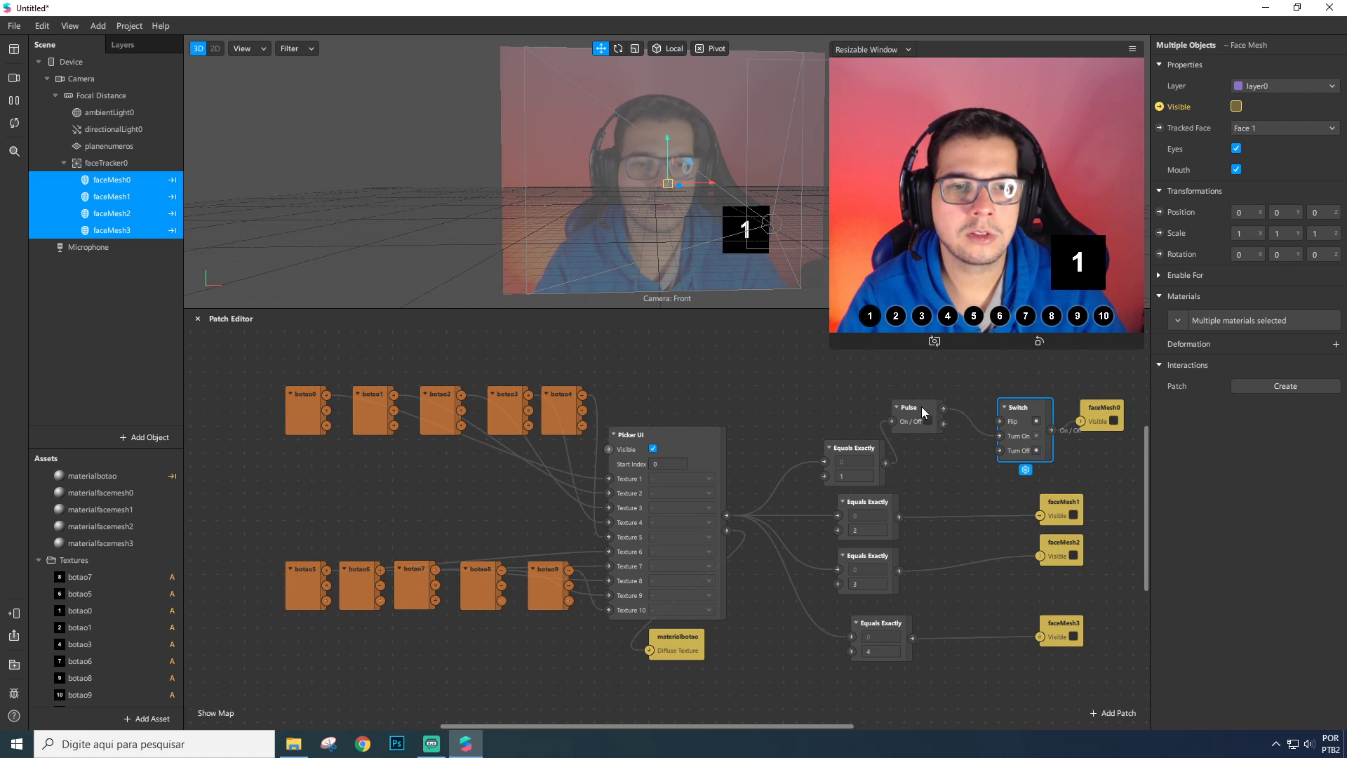
drag(922, 412, 949, 439)
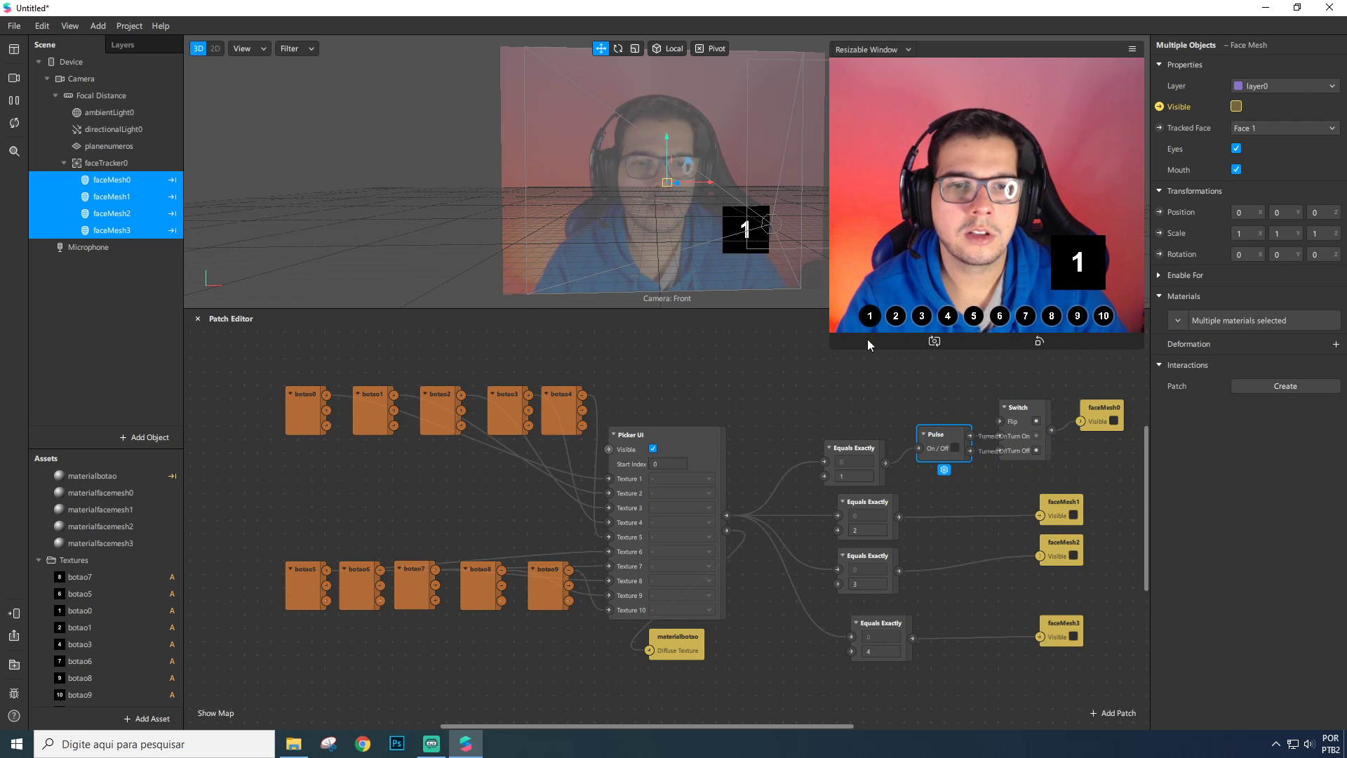
click(897, 316)
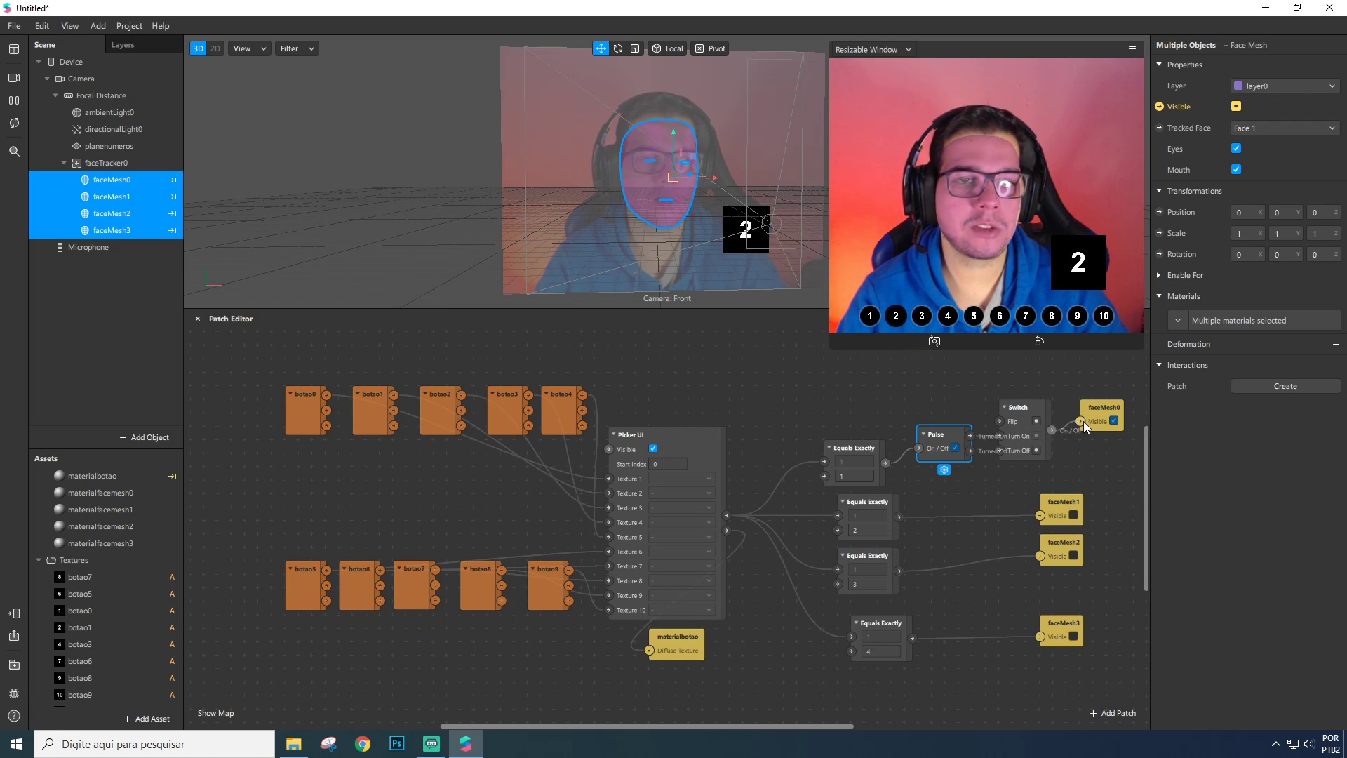
click(870, 316)
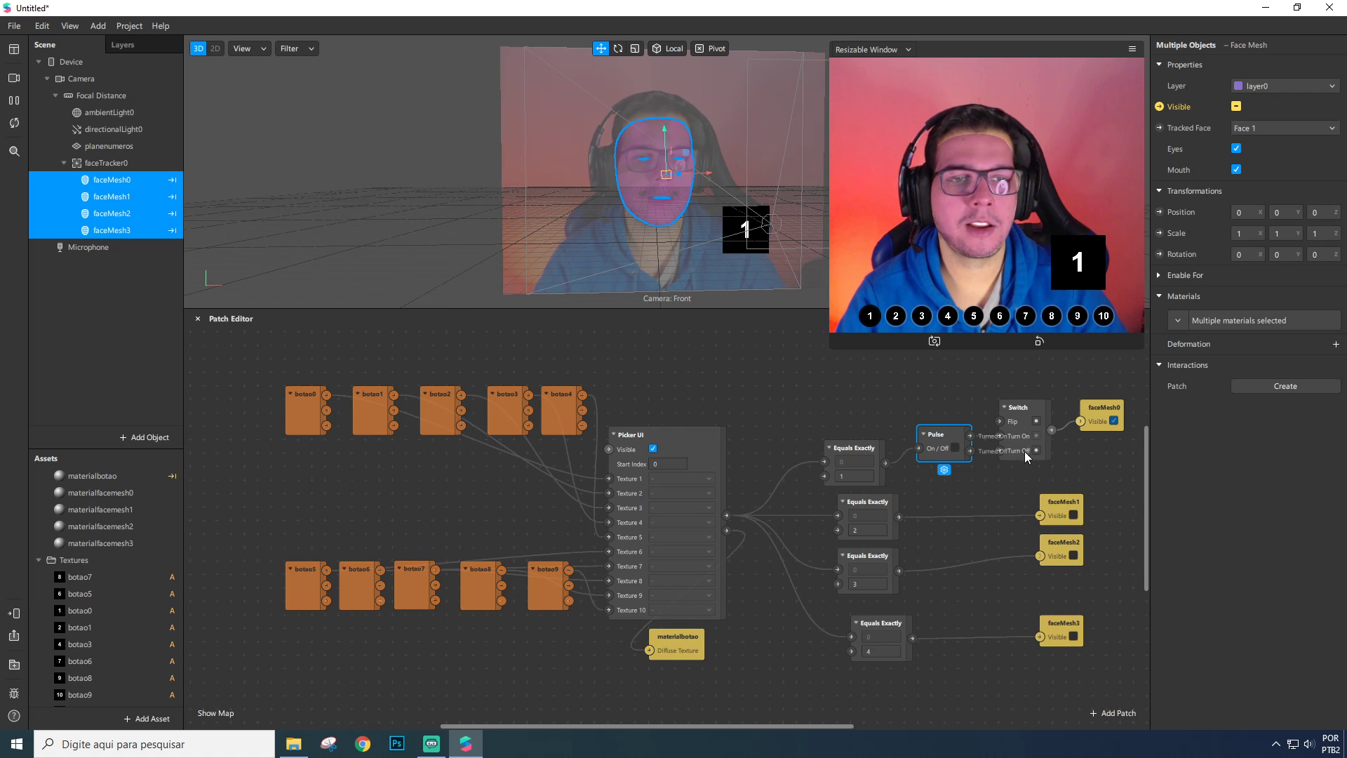
Delete the Switch and Pulse patches and reconnect the first Equals Exactly directly to faceMesh0's Visible input.
click(1037, 409)
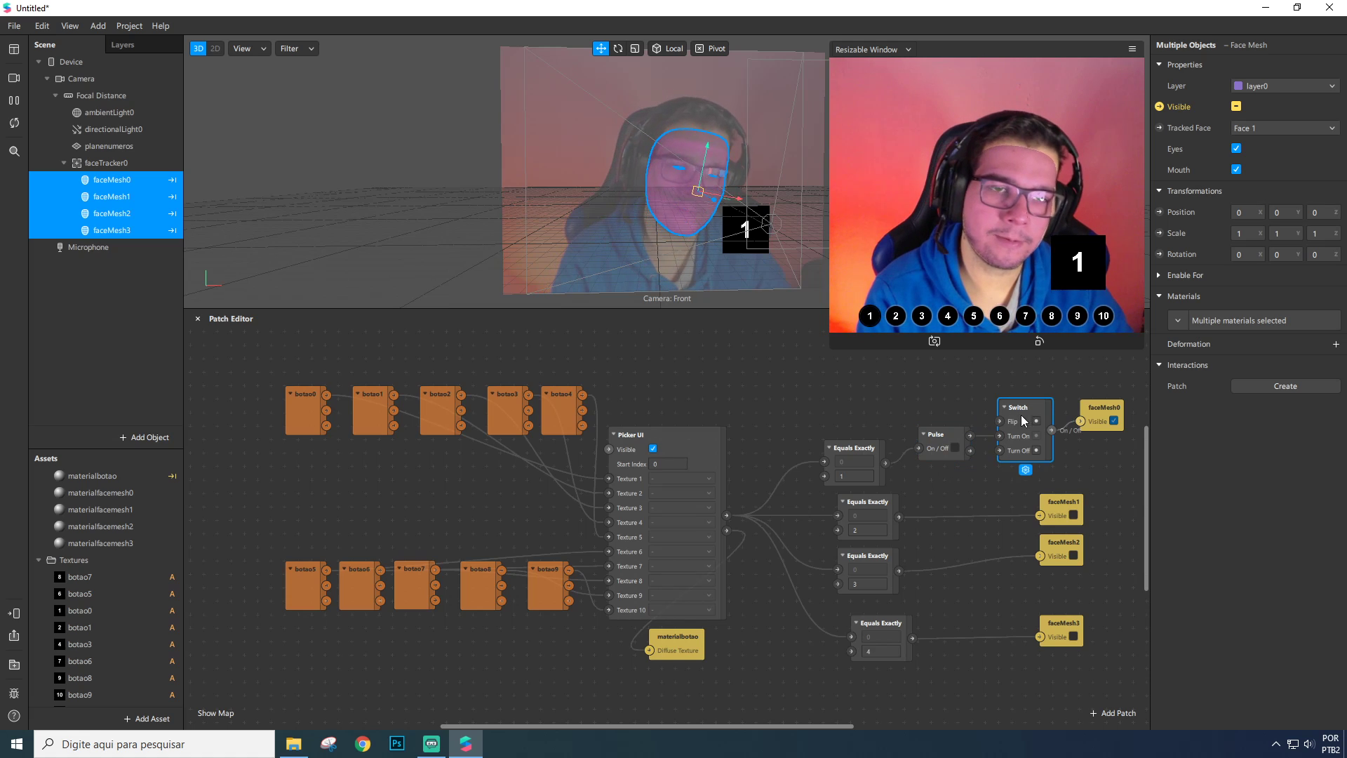
key(Delete)
Align the Equals Exactly patches in a column and place each face mesh patch right beside its comparison.
drag(1087, 427, 928, 470)
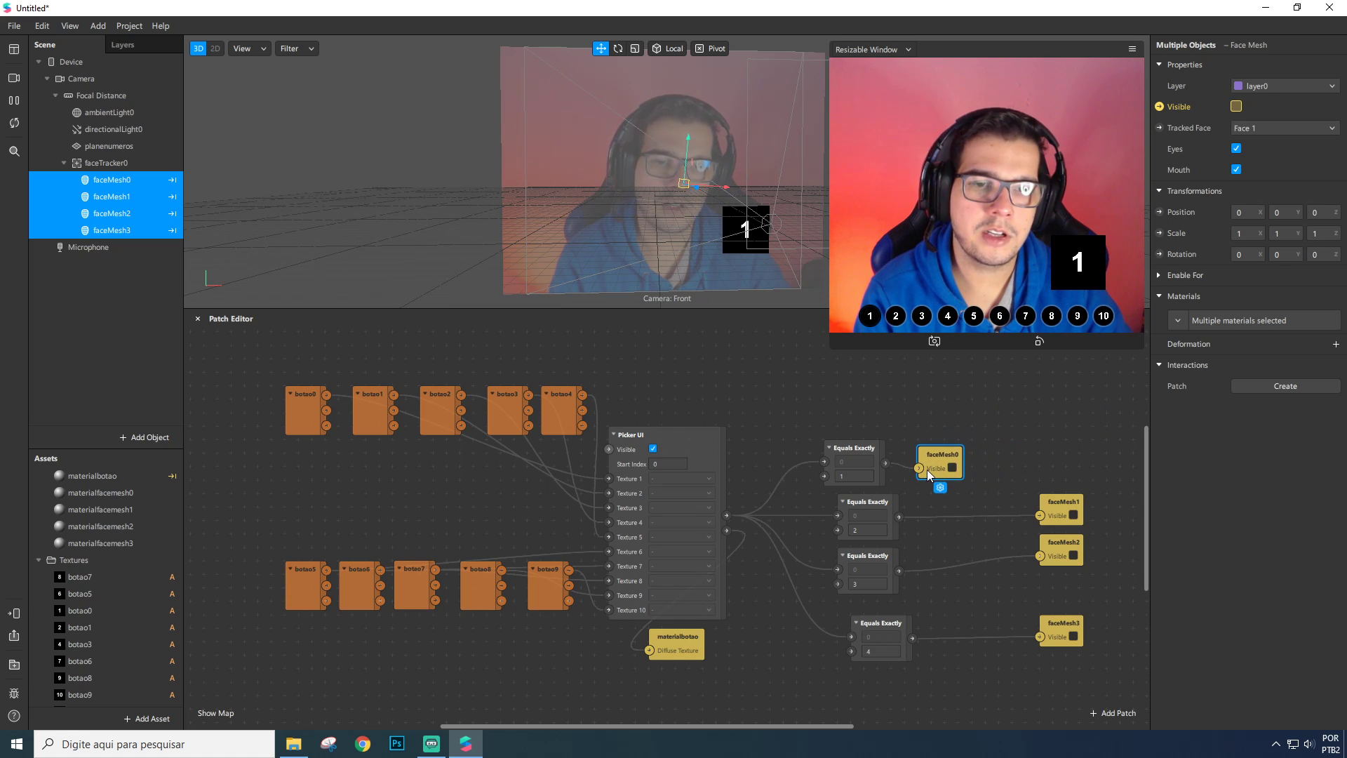
drag(1051, 508, 940, 506)
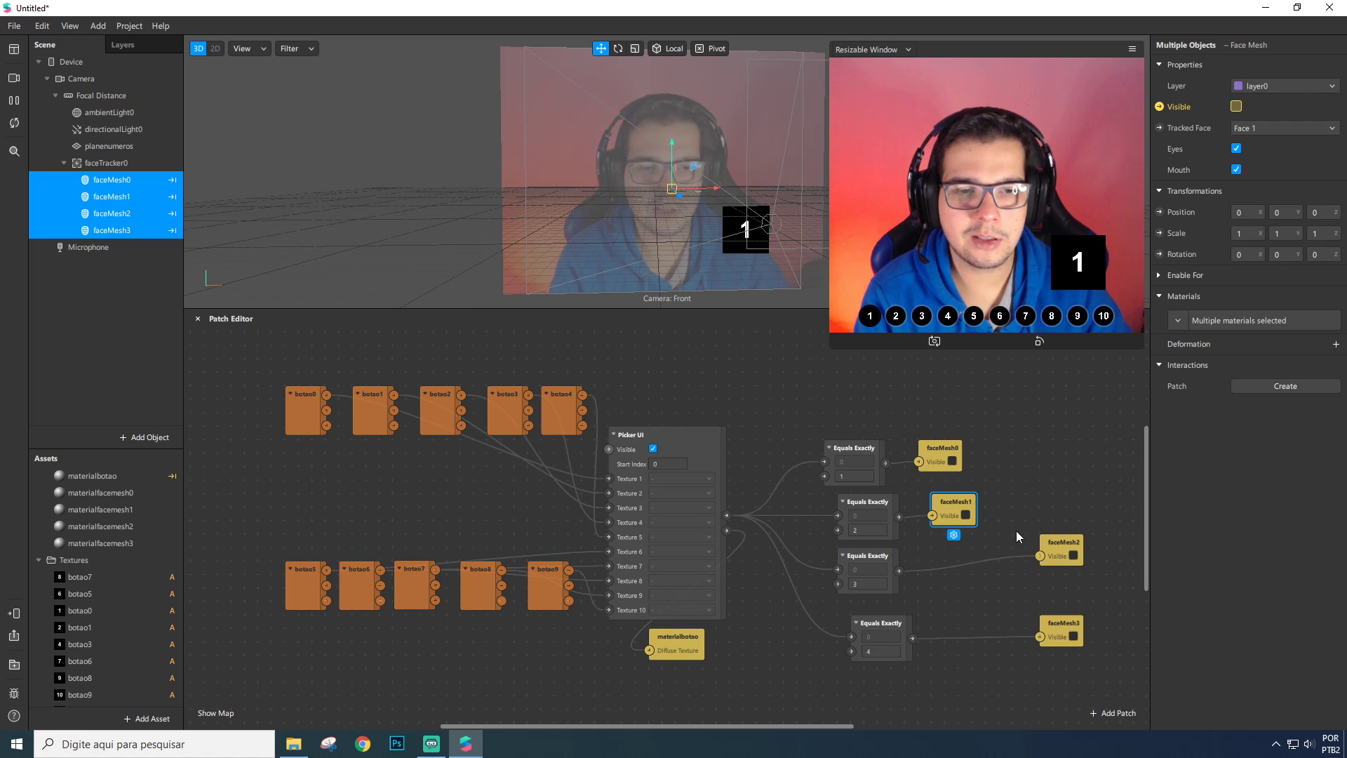
drag(1053, 551, 945, 562)
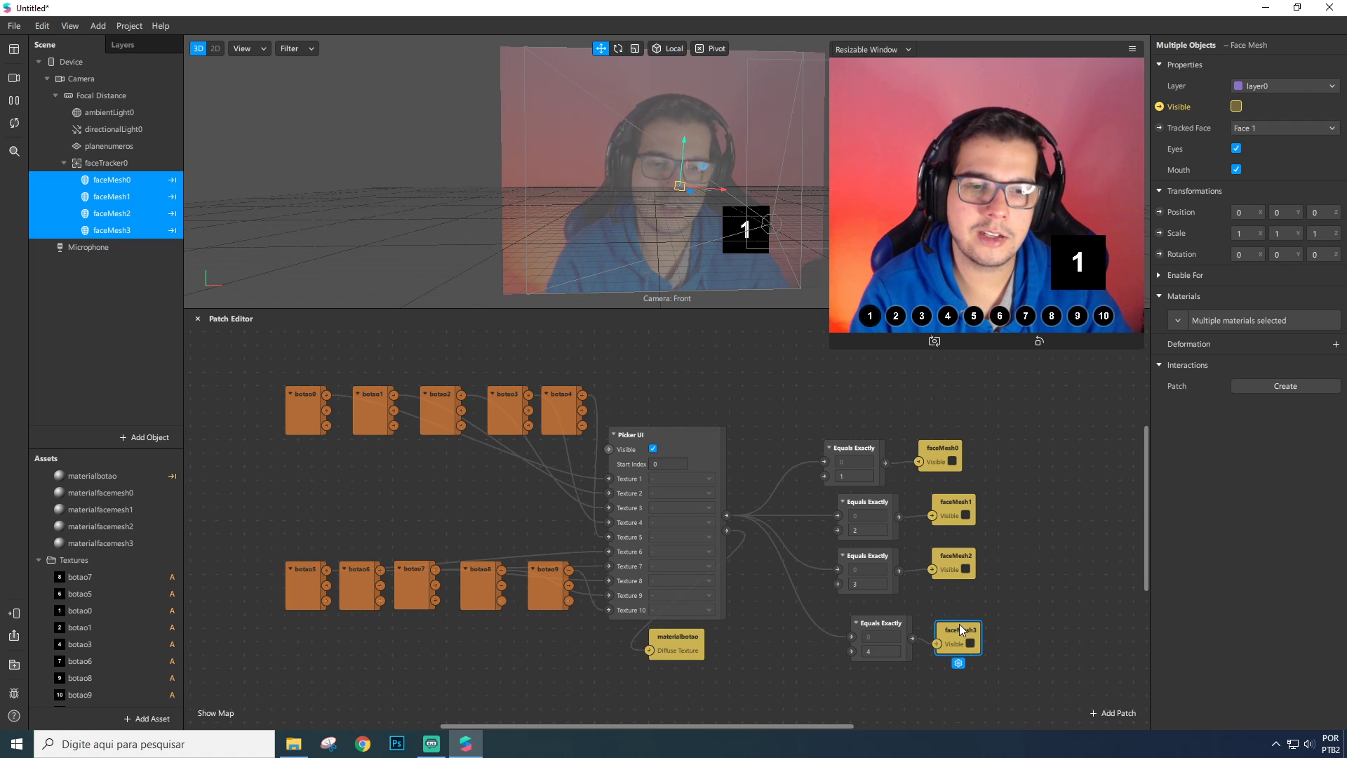
drag(958, 625, 869, 622)
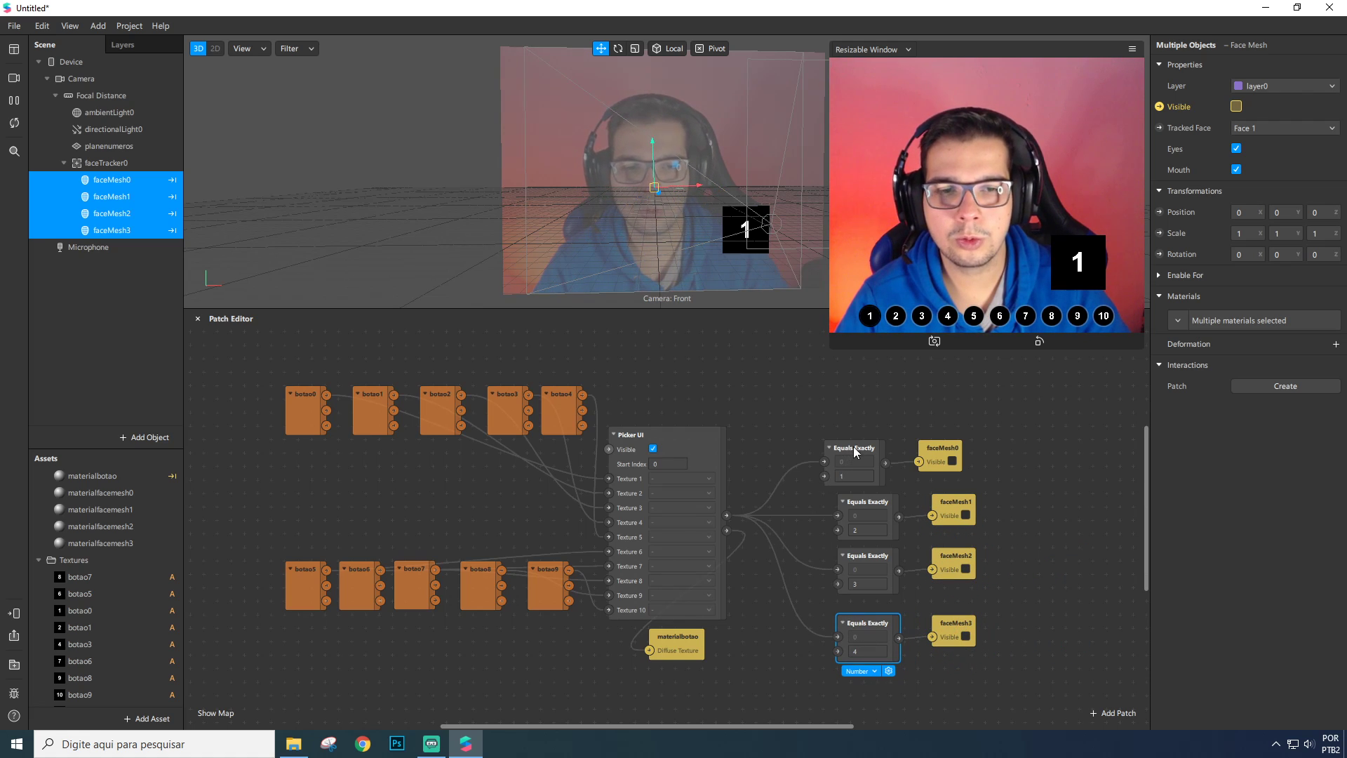
drag(853, 446, 955, 452)
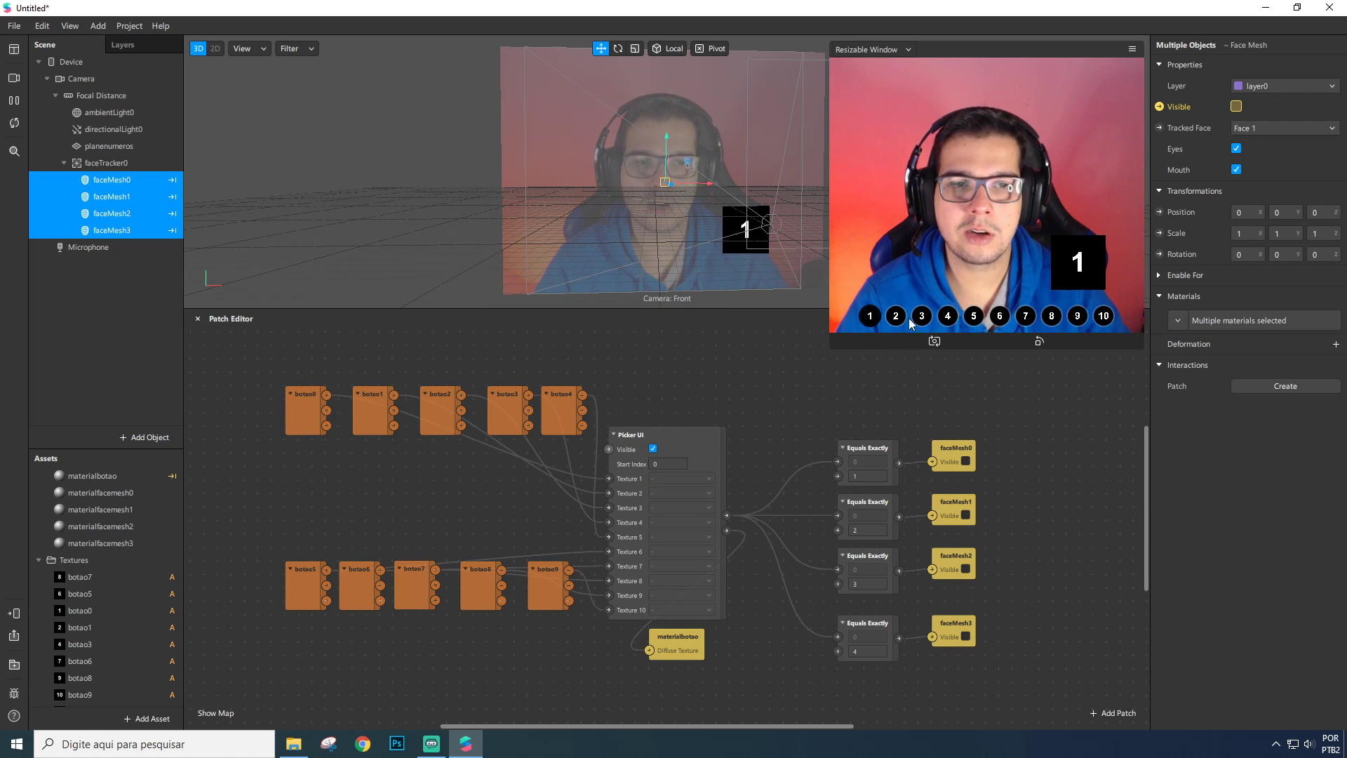
drag(726, 515, 780, 384)
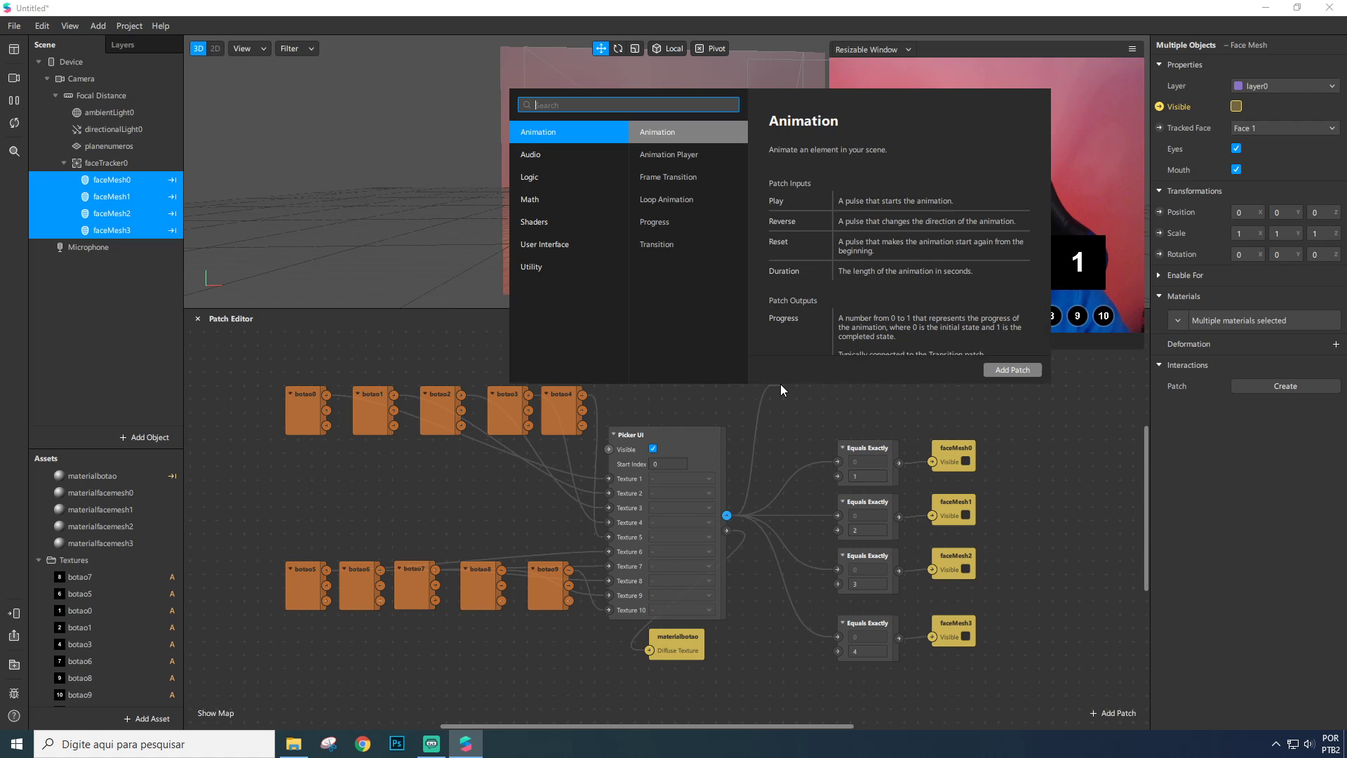
key(Escape)
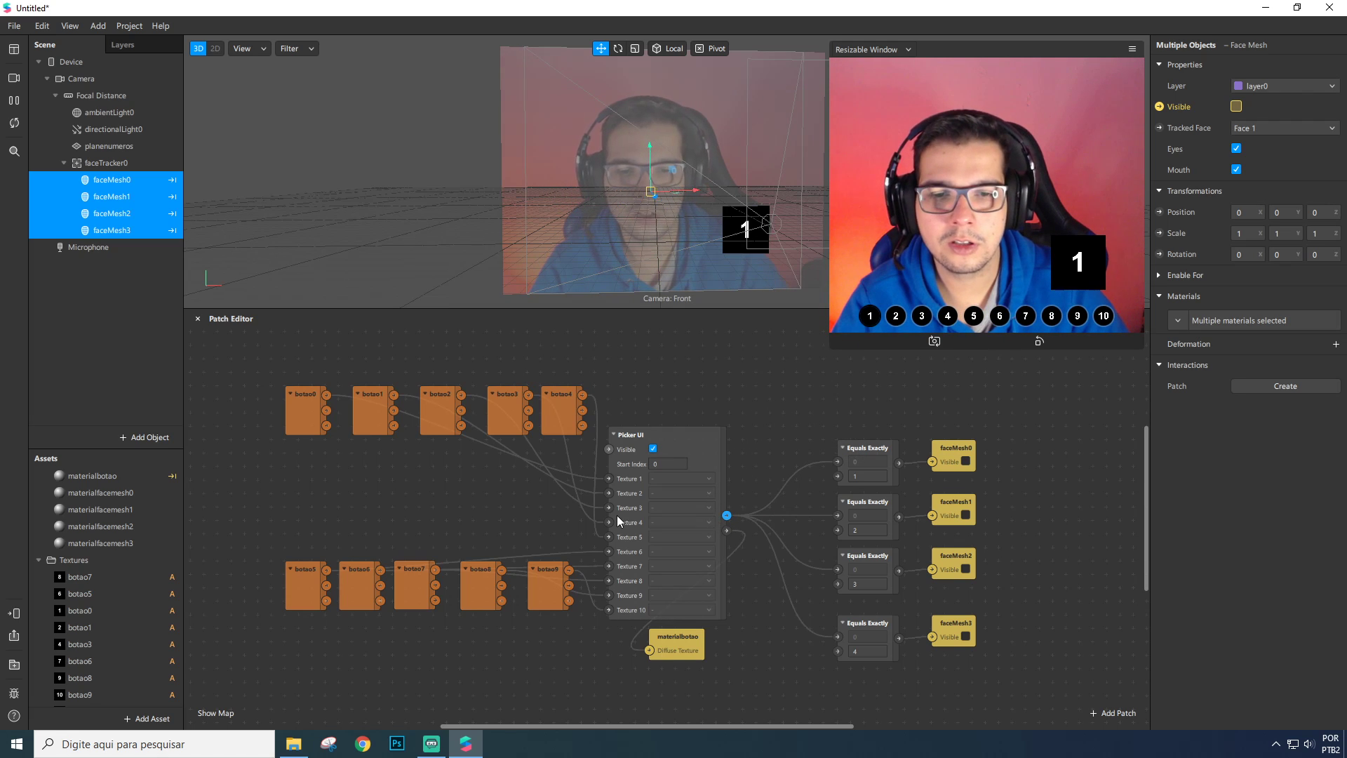
right_click(121, 323)
mouse_move(145, 339)
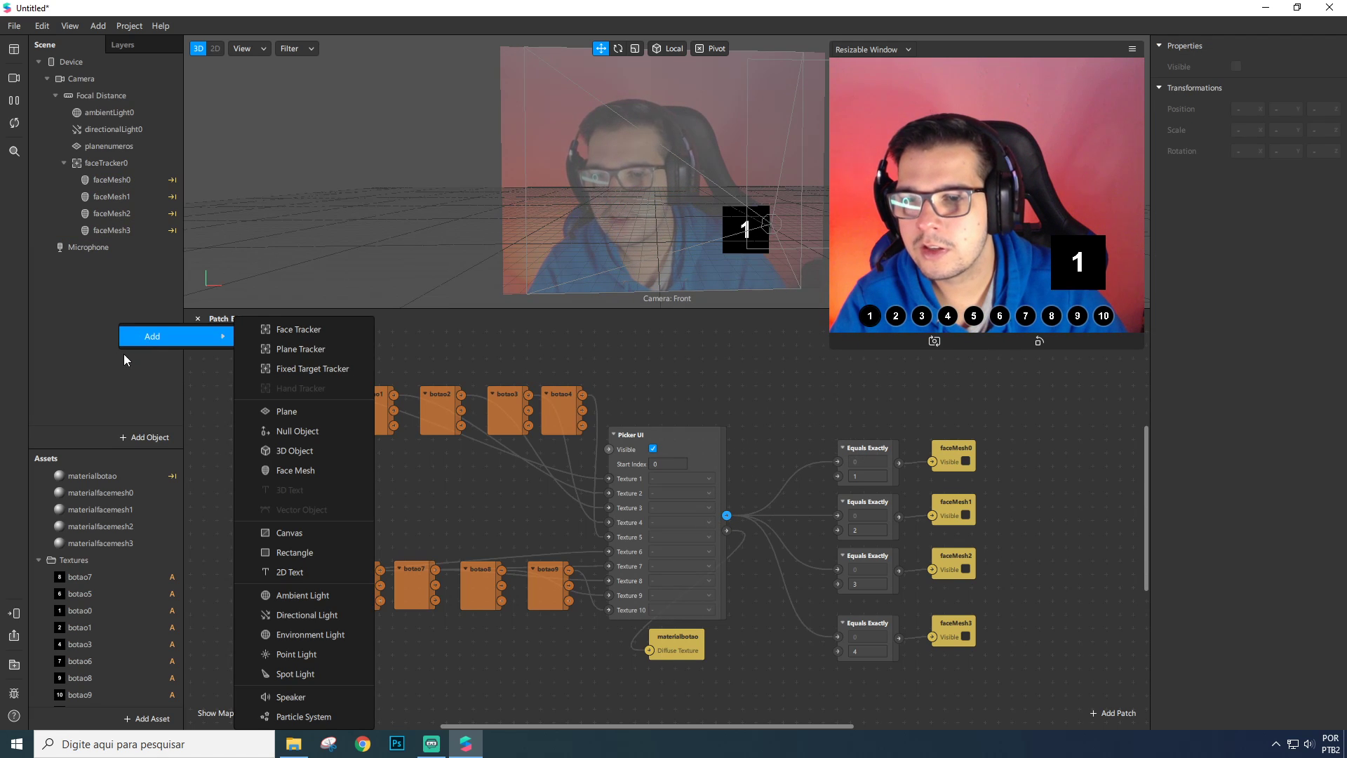
click(108, 409)
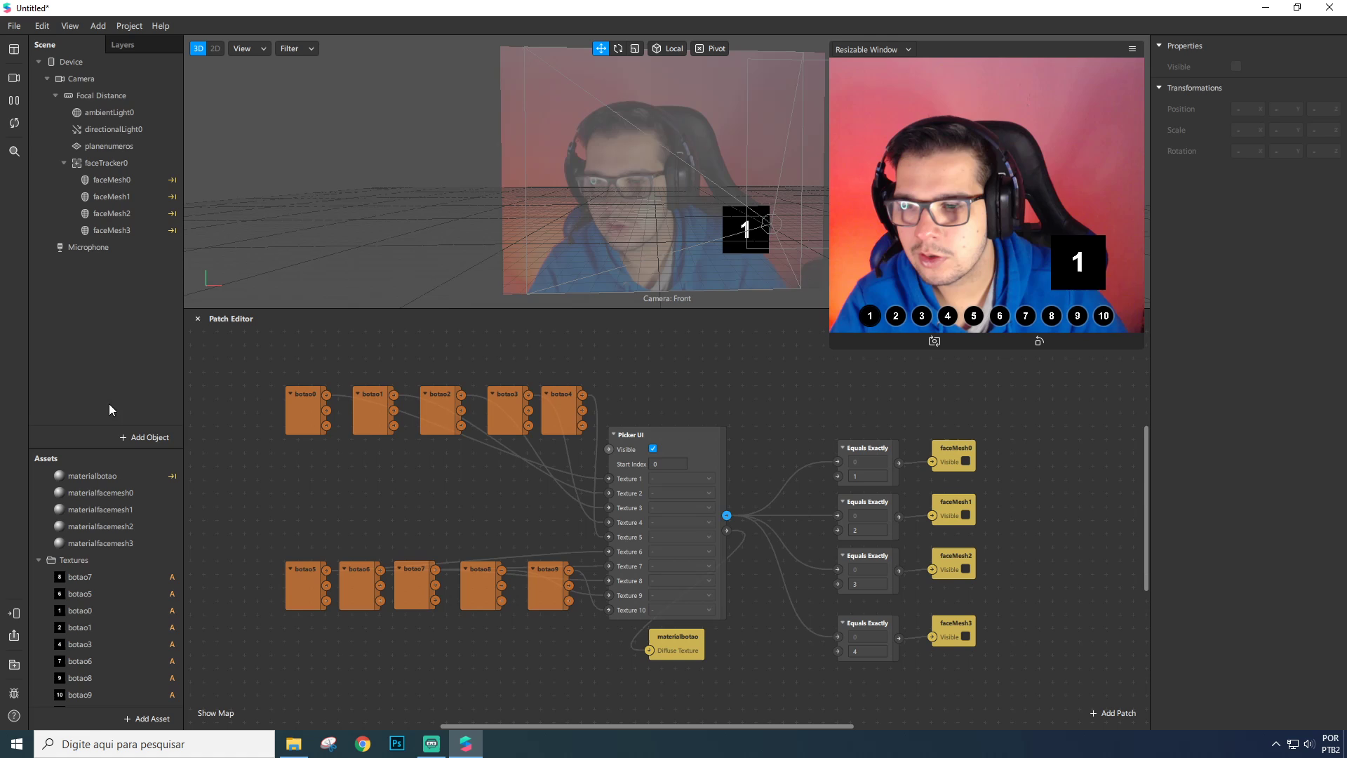
Add an animation sequence asset, create a patch for its Current Frame, and connect the Picker UI's selected-option output to it.
click(149, 719)
click(221, 625)
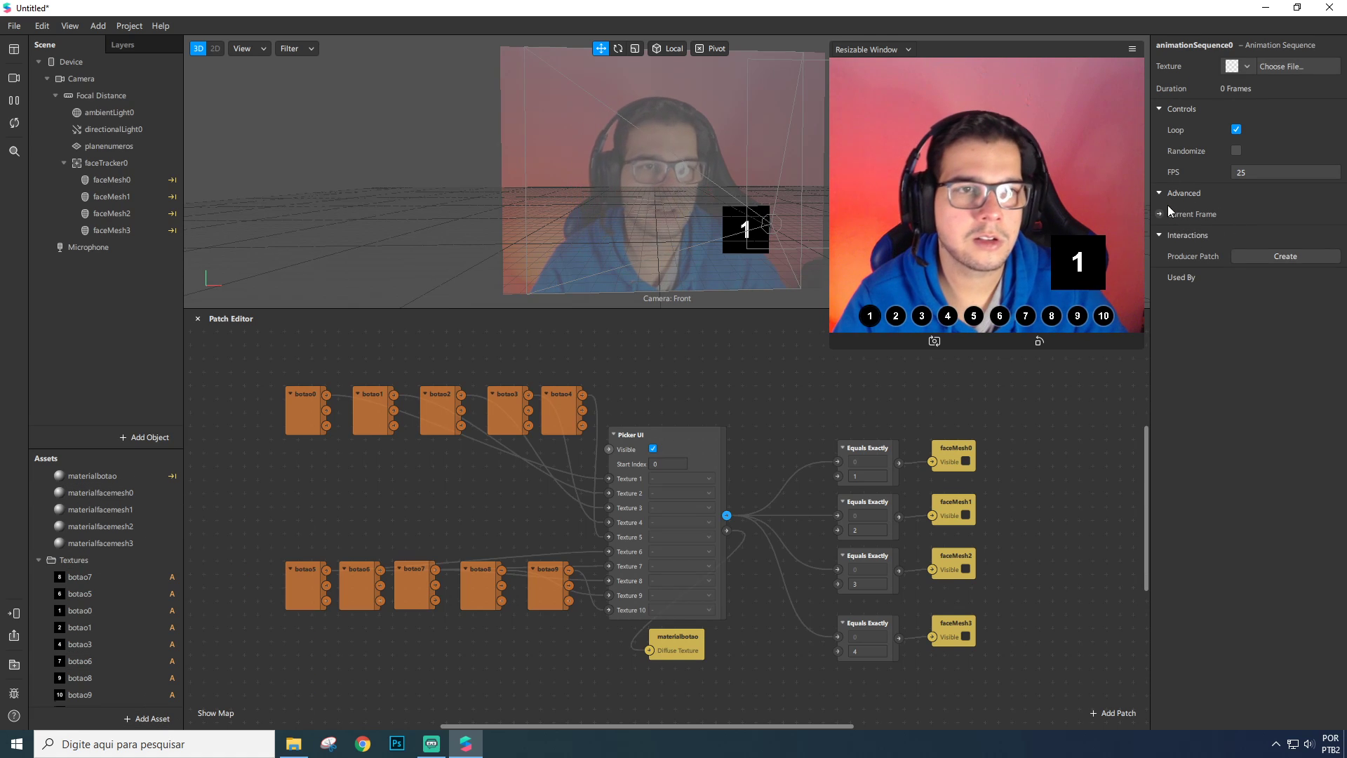
drag(729, 537, 902, 473)
scroll(898, 372, up, 3)
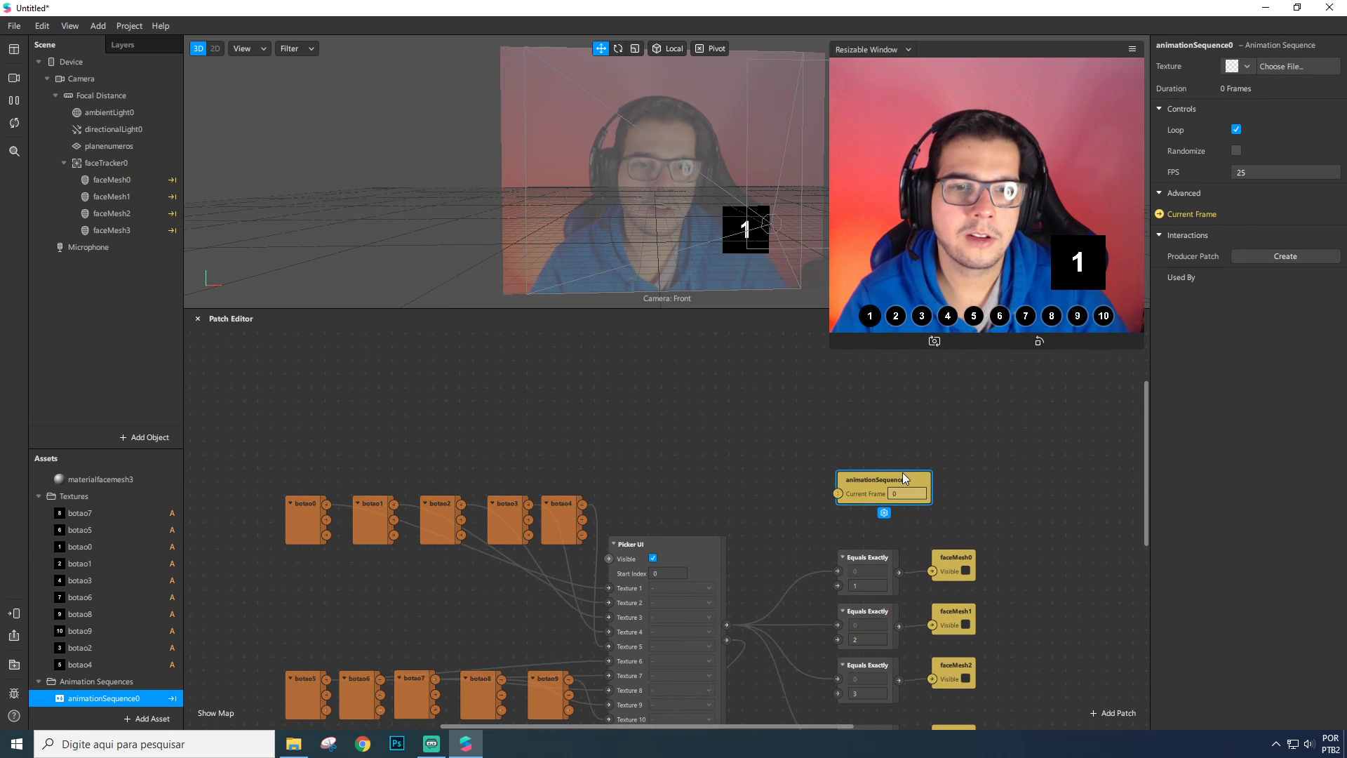
drag(728, 625, 842, 473)
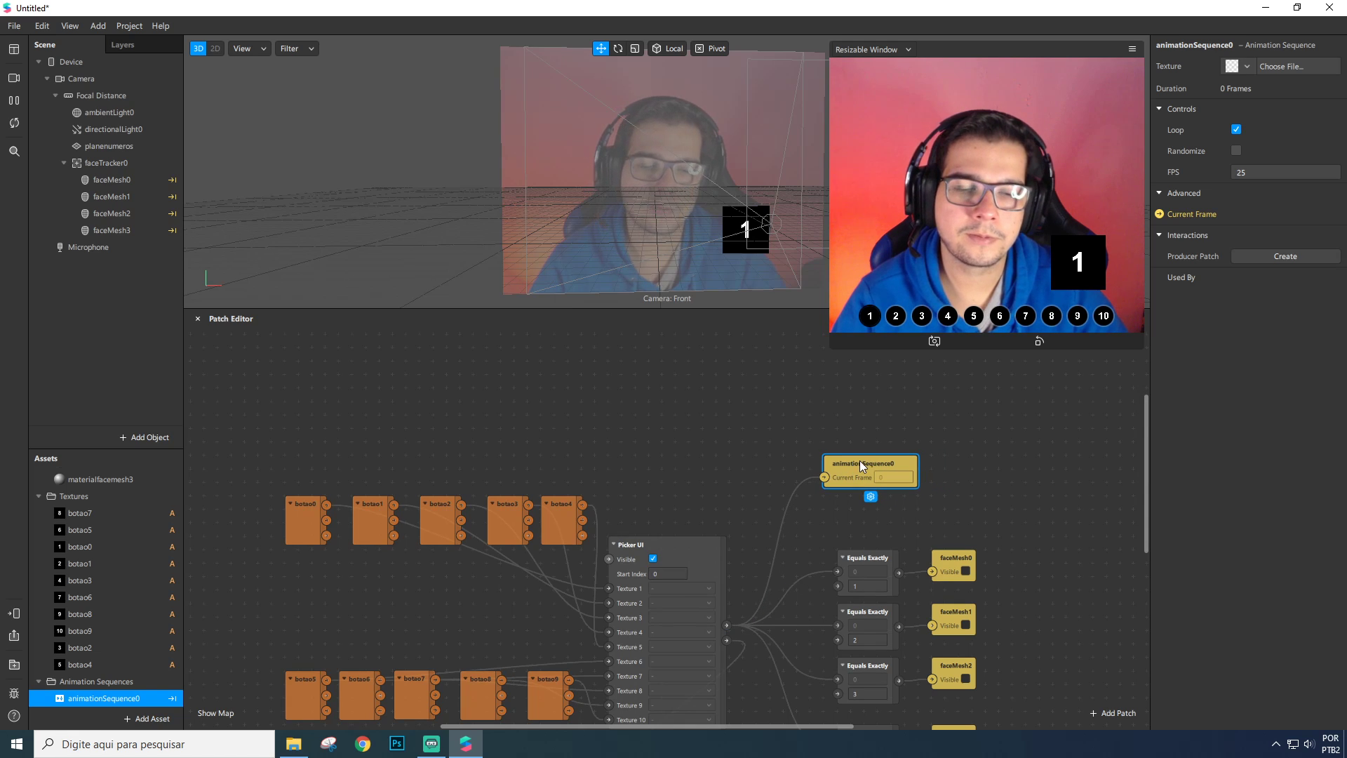
Test the picker buttons from 1 to 10 and watch the Current Frame value on the animation sequence patch.
click(892, 322)
click(923, 319)
click(948, 319)
click(975, 319)
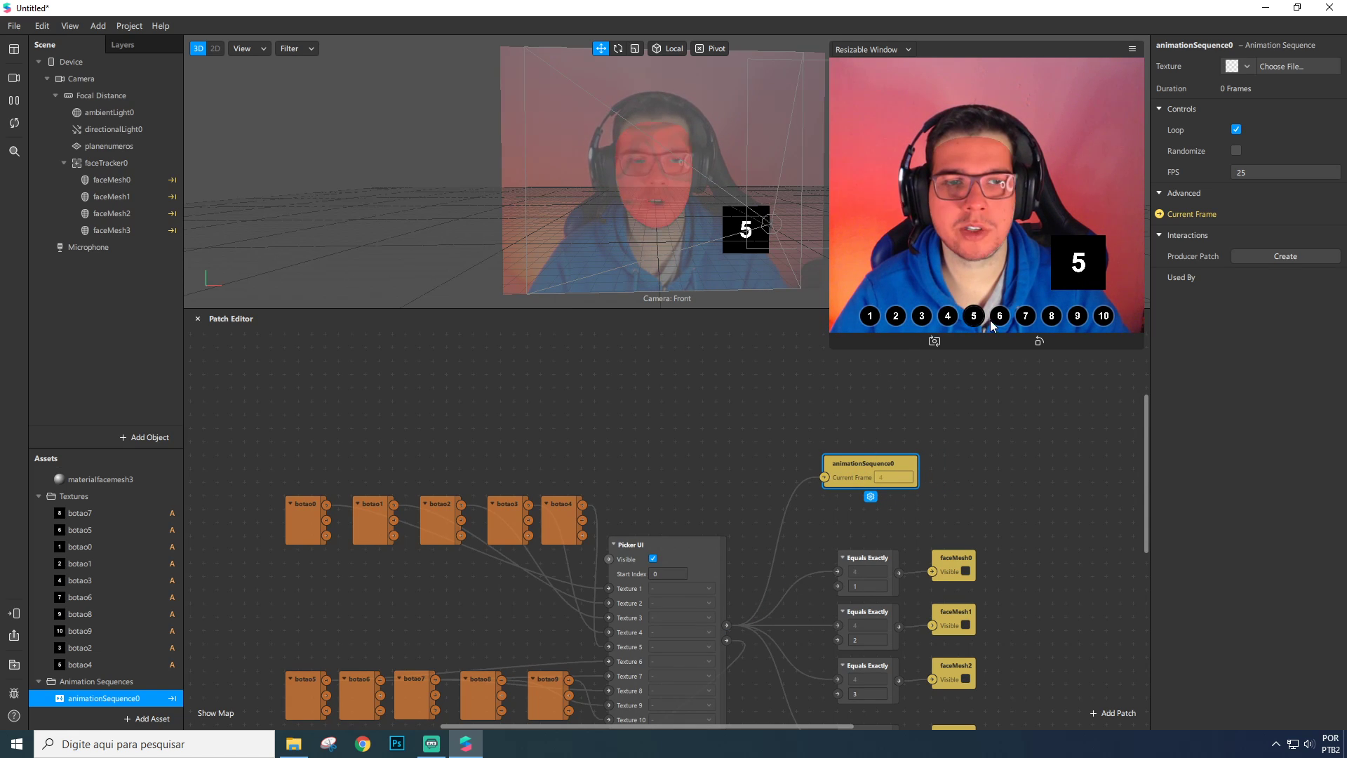
drag(877, 467, 917, 441)
click(1029, 321)
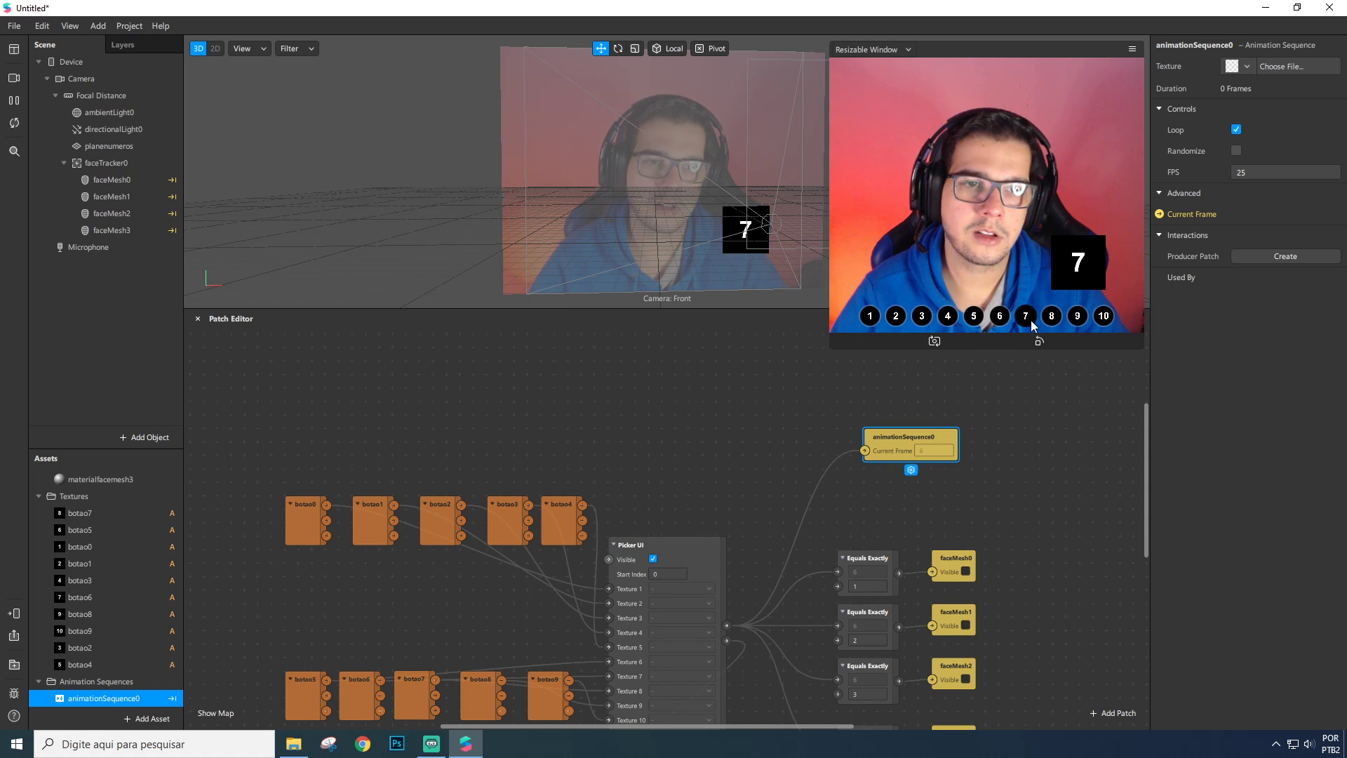
click(1101, 317)
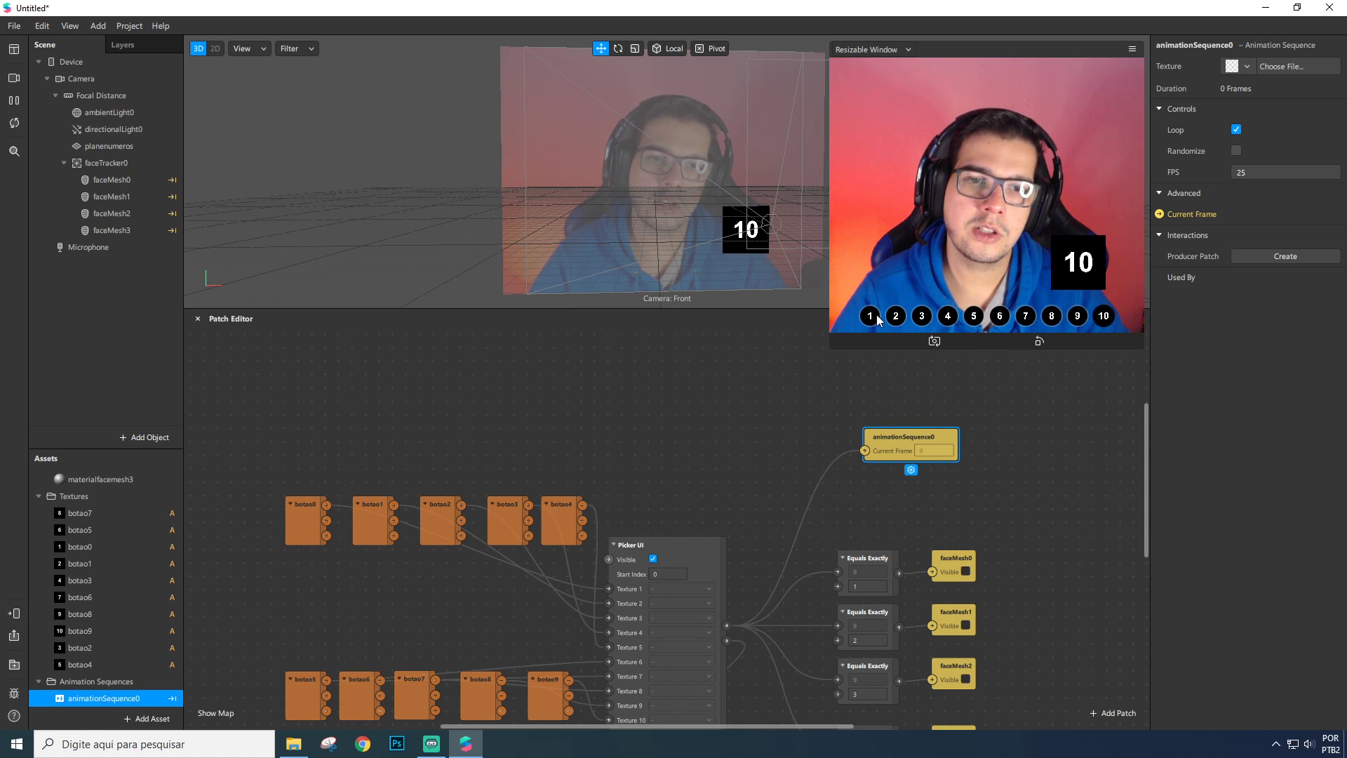
click(871, 317)
click(897, 317)
click(922, 317)
click(948, 317)
click(974, 317)
click(1000, 318)
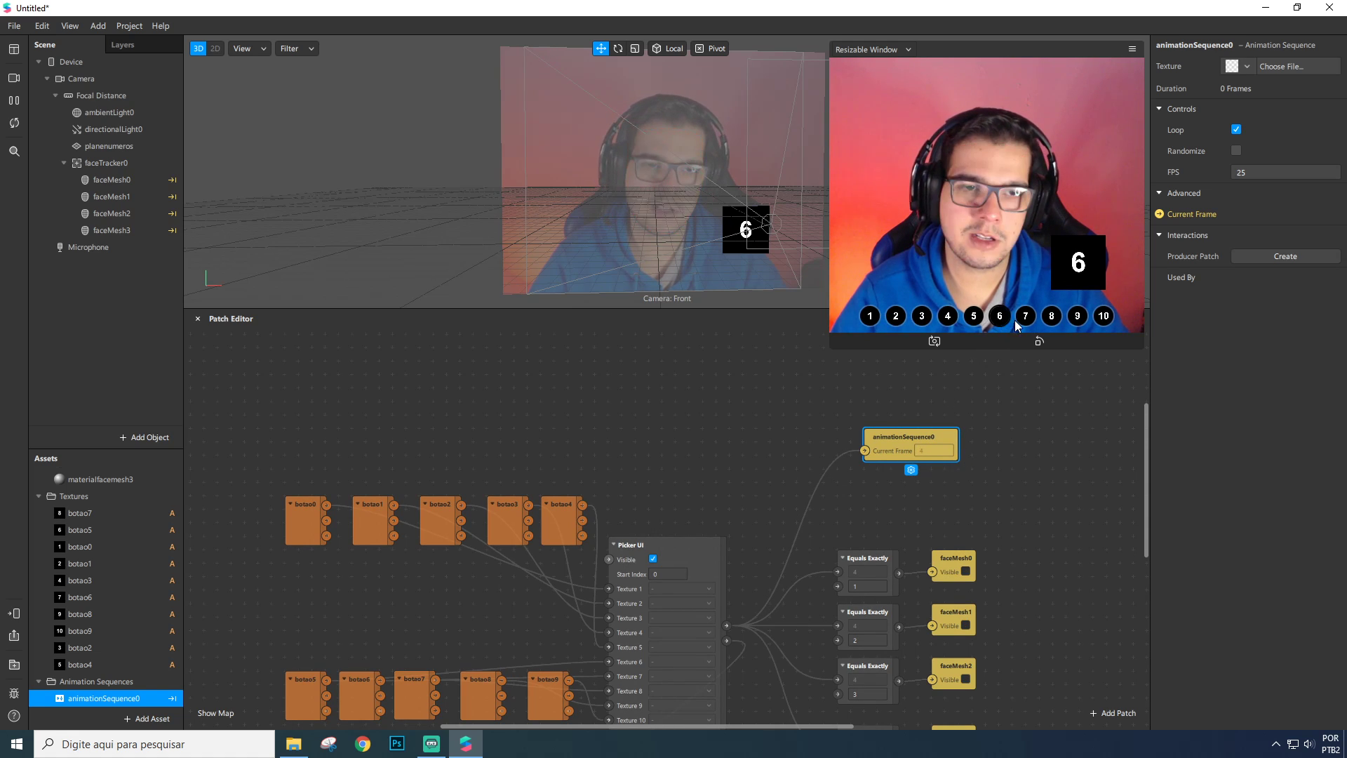
click(1026, 318)
click(1078, 317)
click(1103, 317)
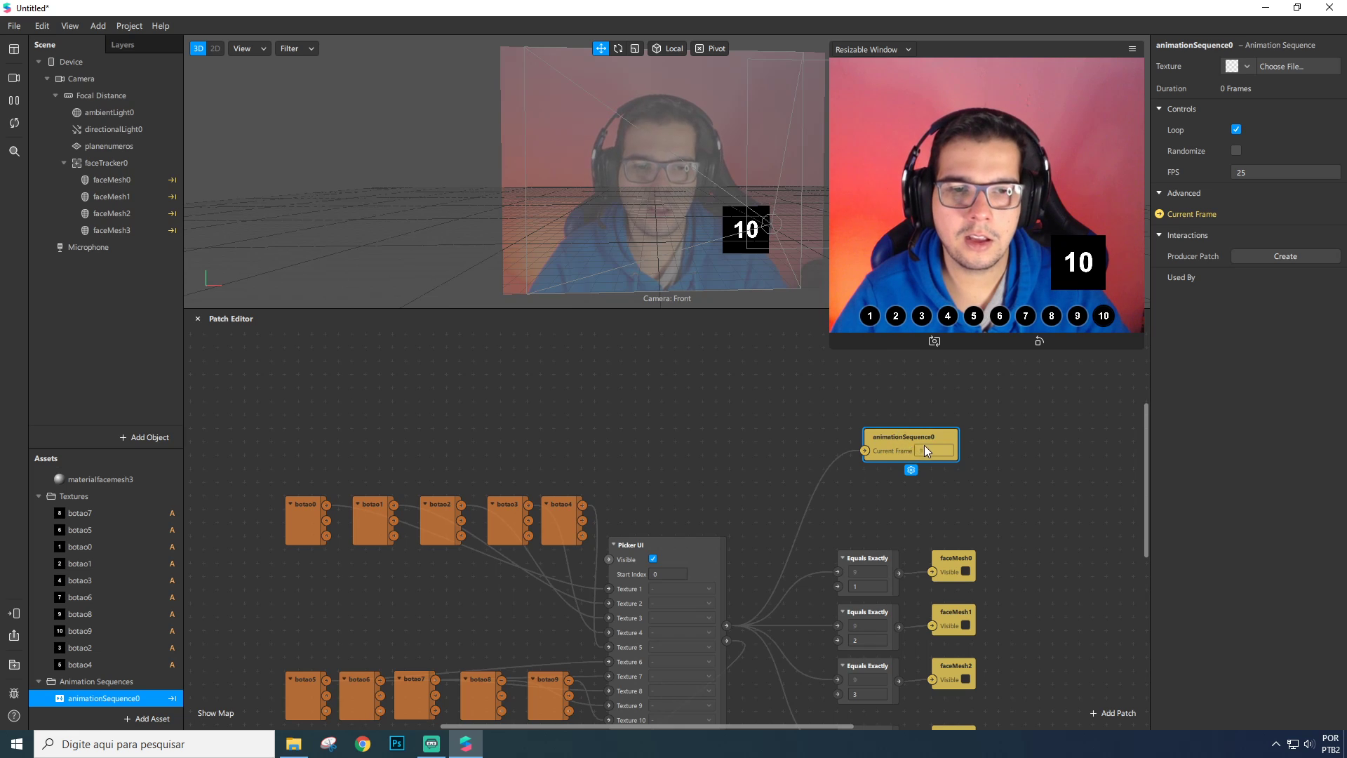
Delete the animation sequence's Current Frame patch from the graph.
scroll(807, 445, down, 2)
click(785, 401)
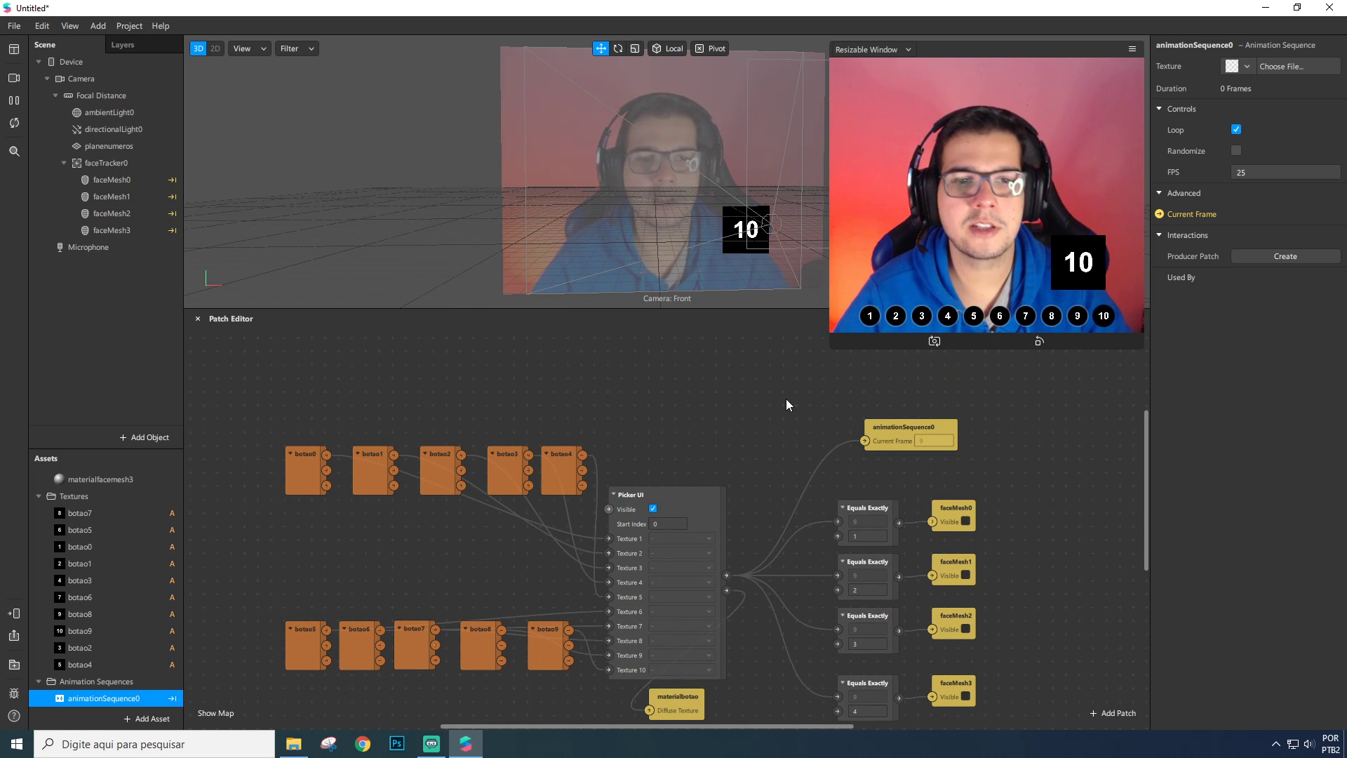
drag(872, 431, 846, 407)
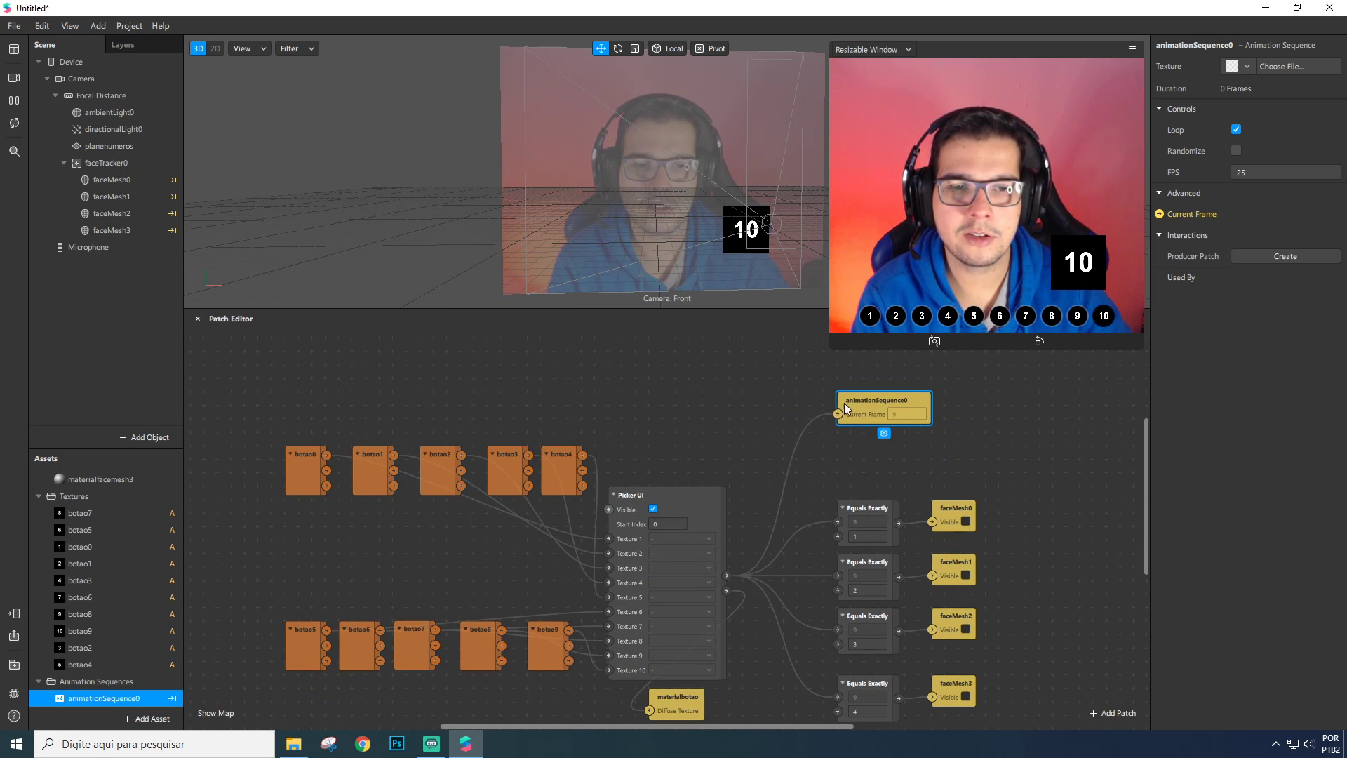
key(Delete)
scroll(809, 426, down, 3)
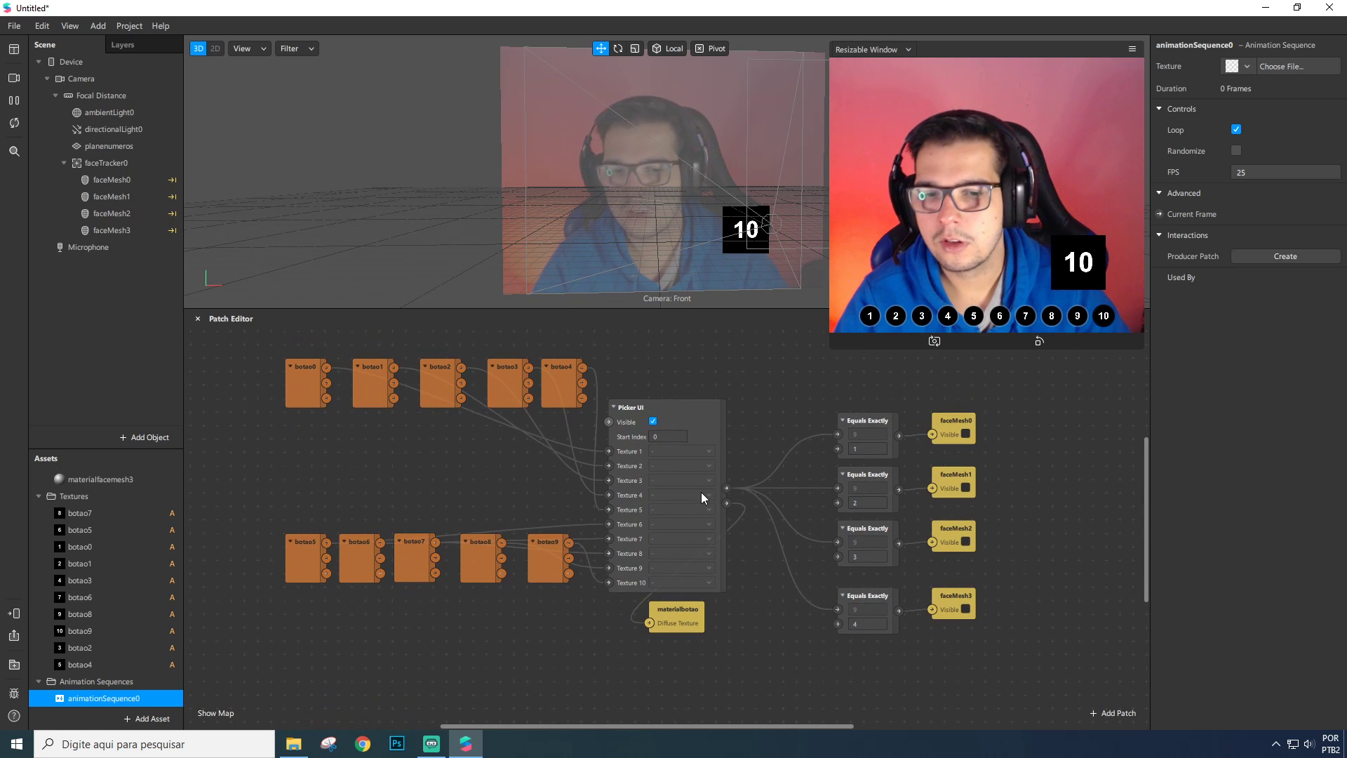
Add a plane to the scene and assign it a new material.
right_click(100, 310)
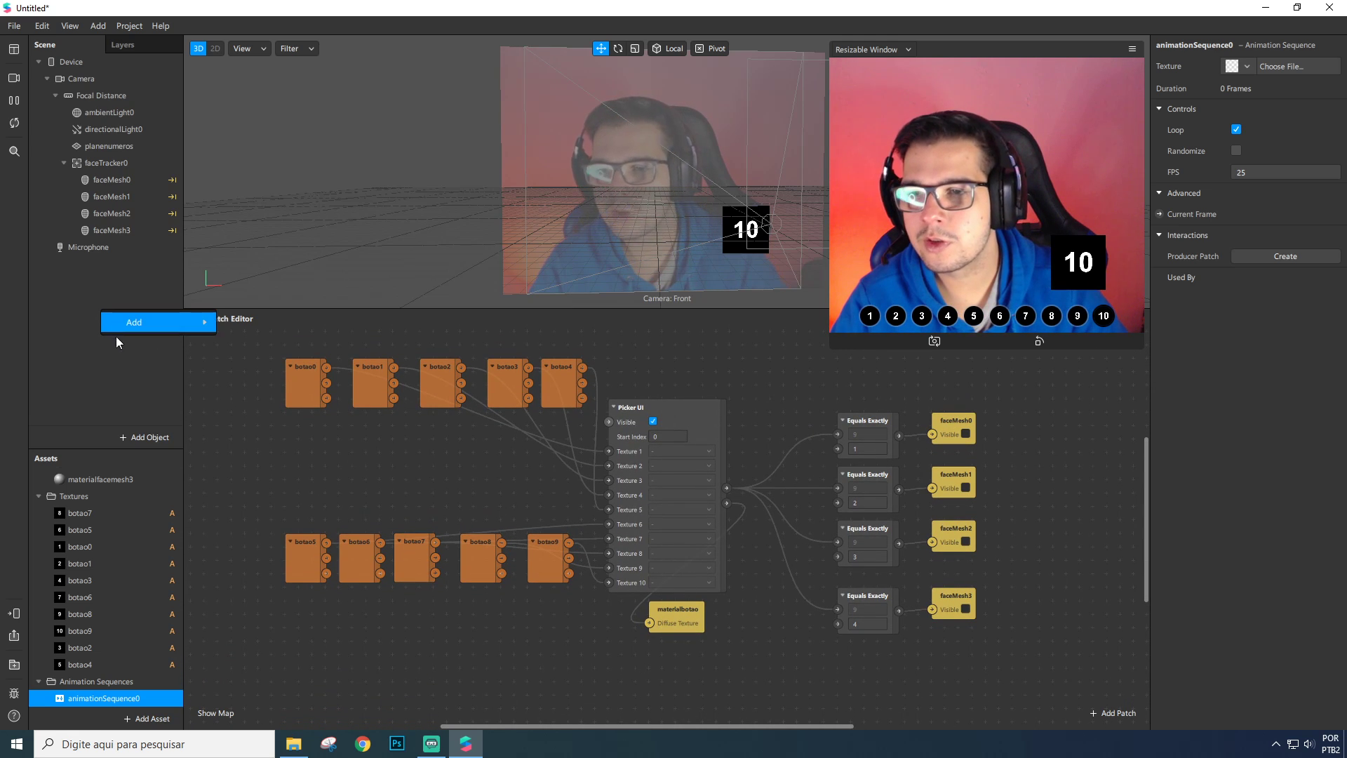
click(124, 366)
right_click(100, 316)
mouse_move(126, 330)
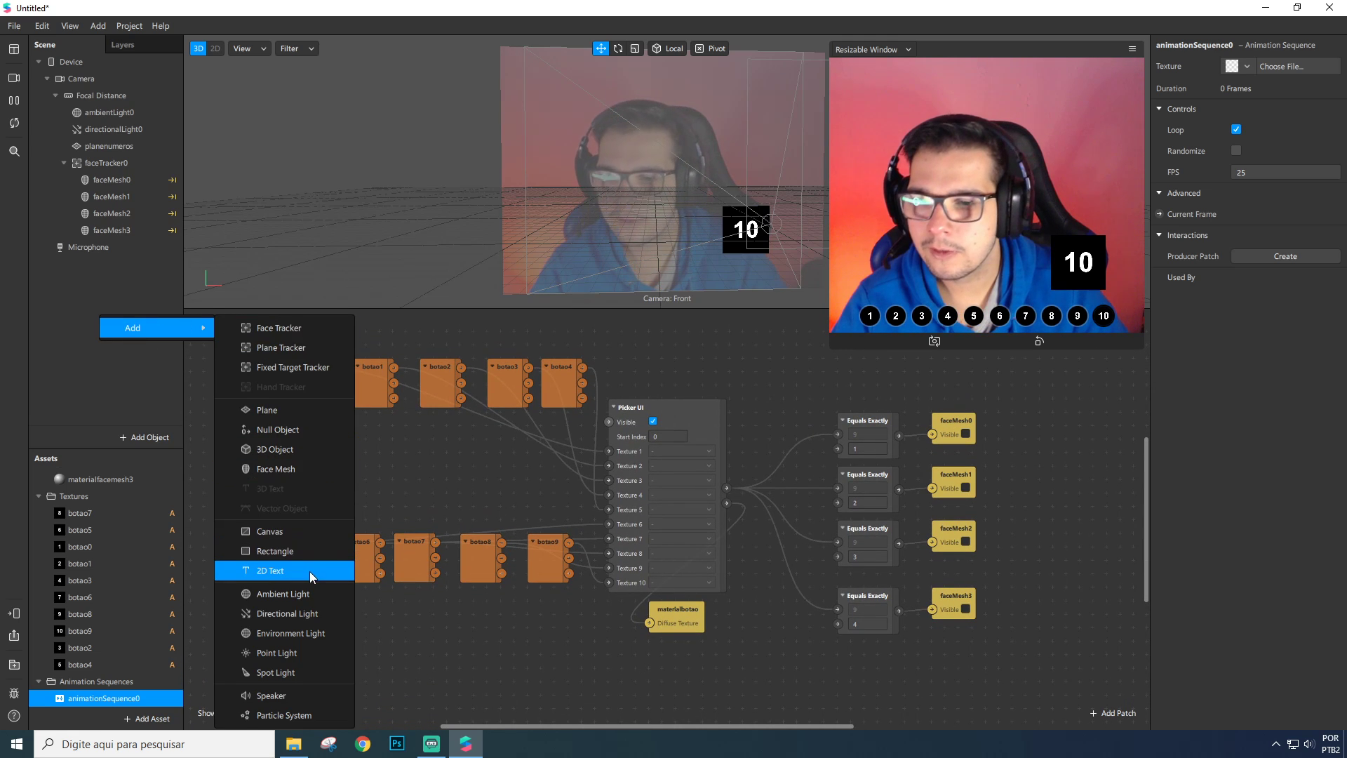
click(280, 410)
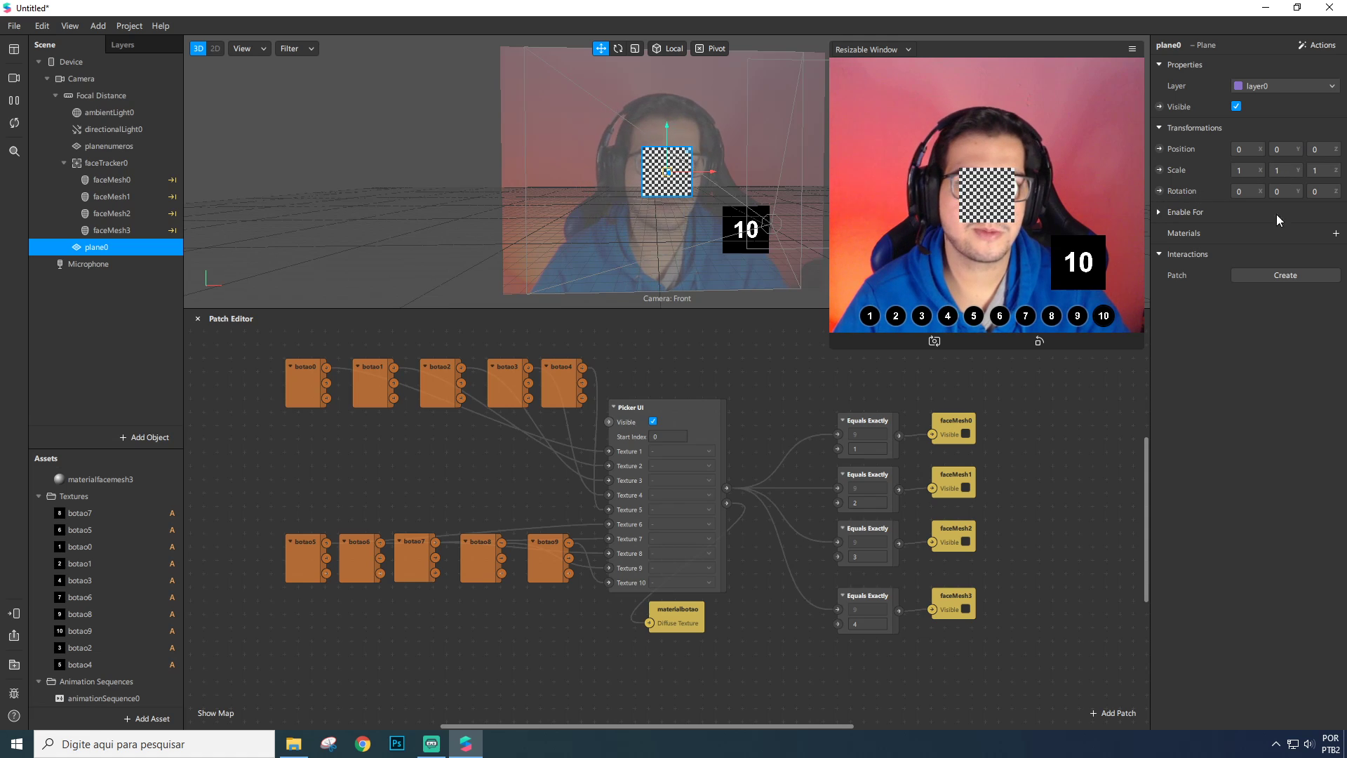
click(1335, 233)
click(1284, 356)
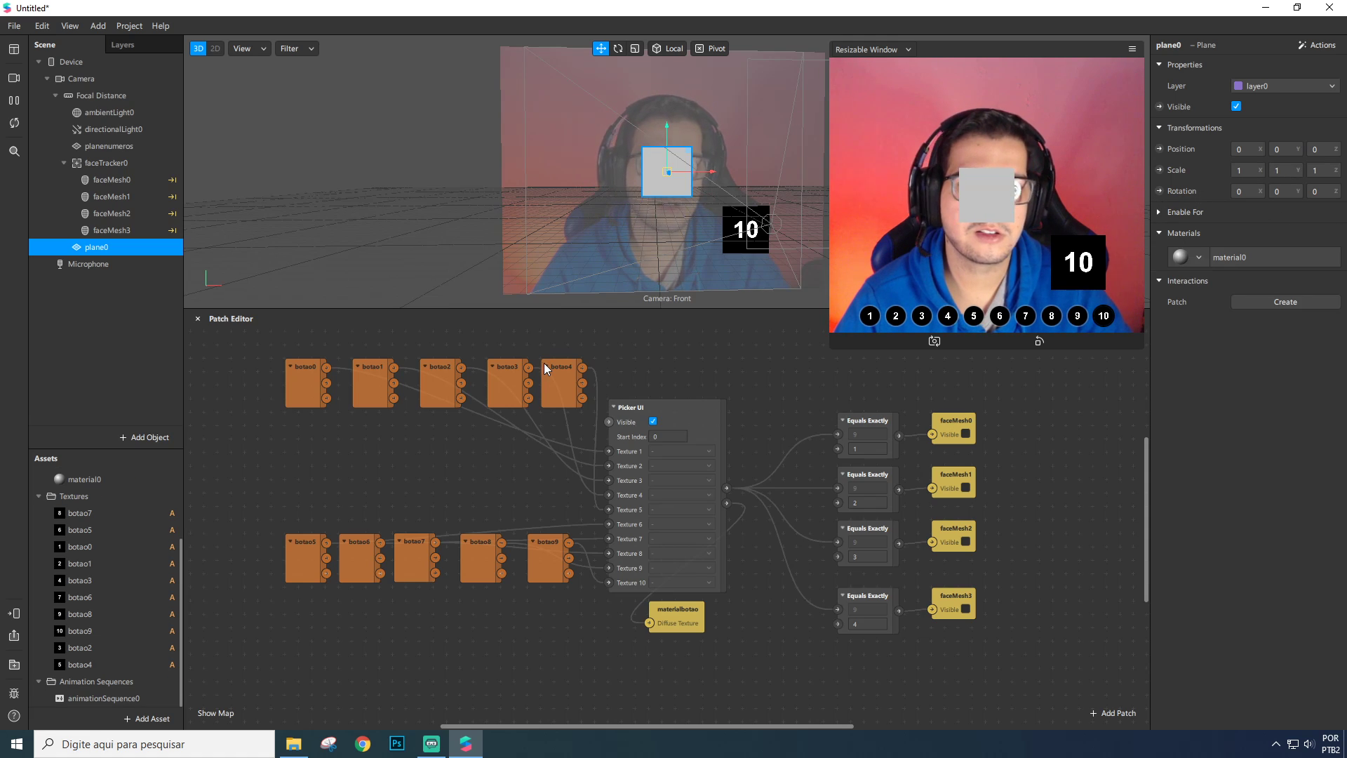
Set the plane's new material to the Flat shader and give it the red diffuse color #ff0000.
click(84, 480)
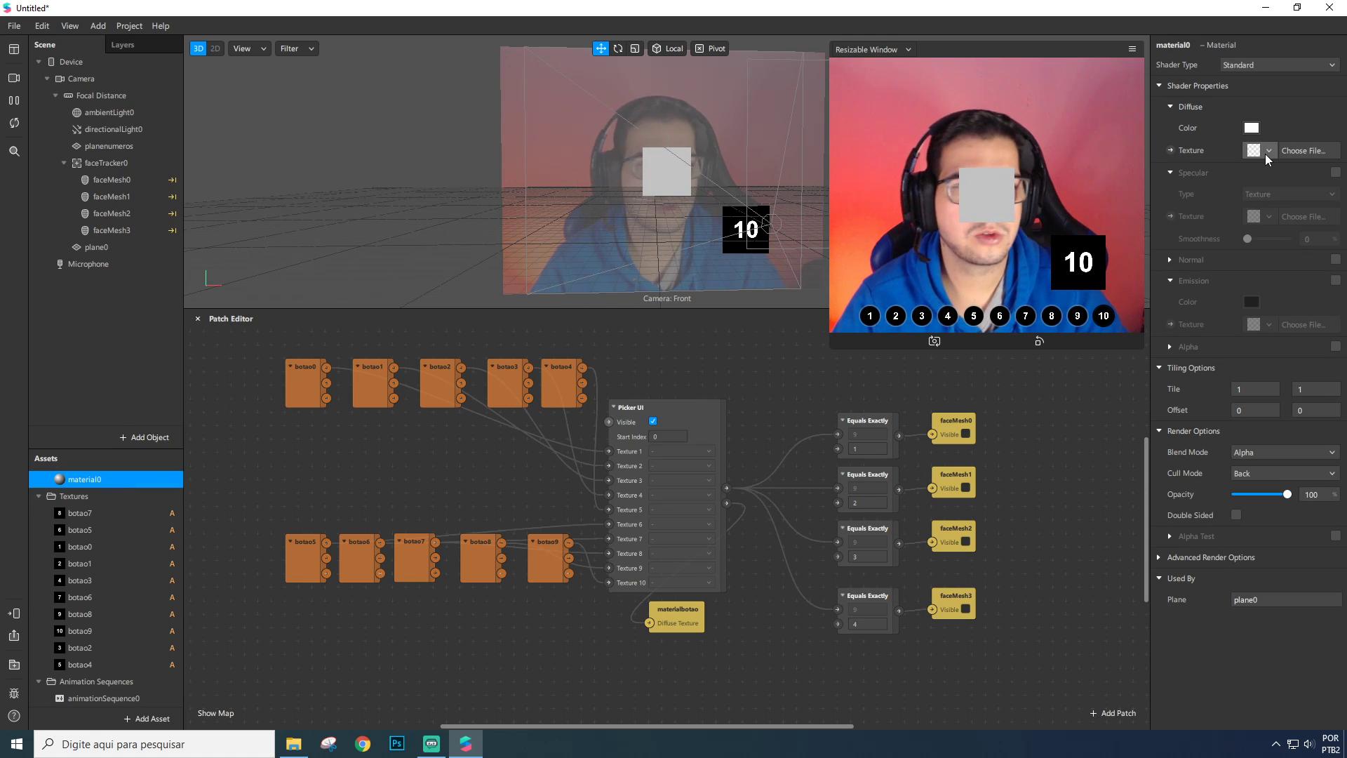
click(1244, 66)
click(1248, 68)
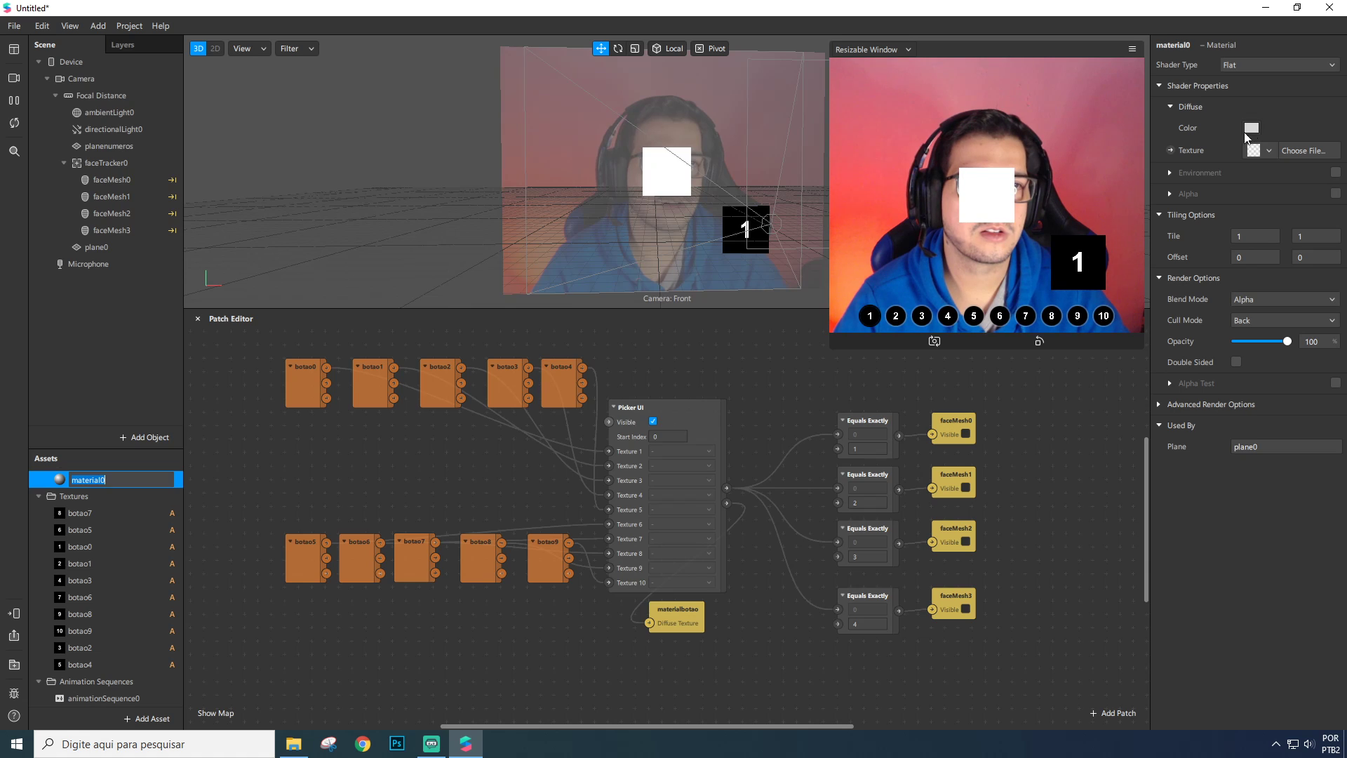
click(1252, 128)
click(528, 310)
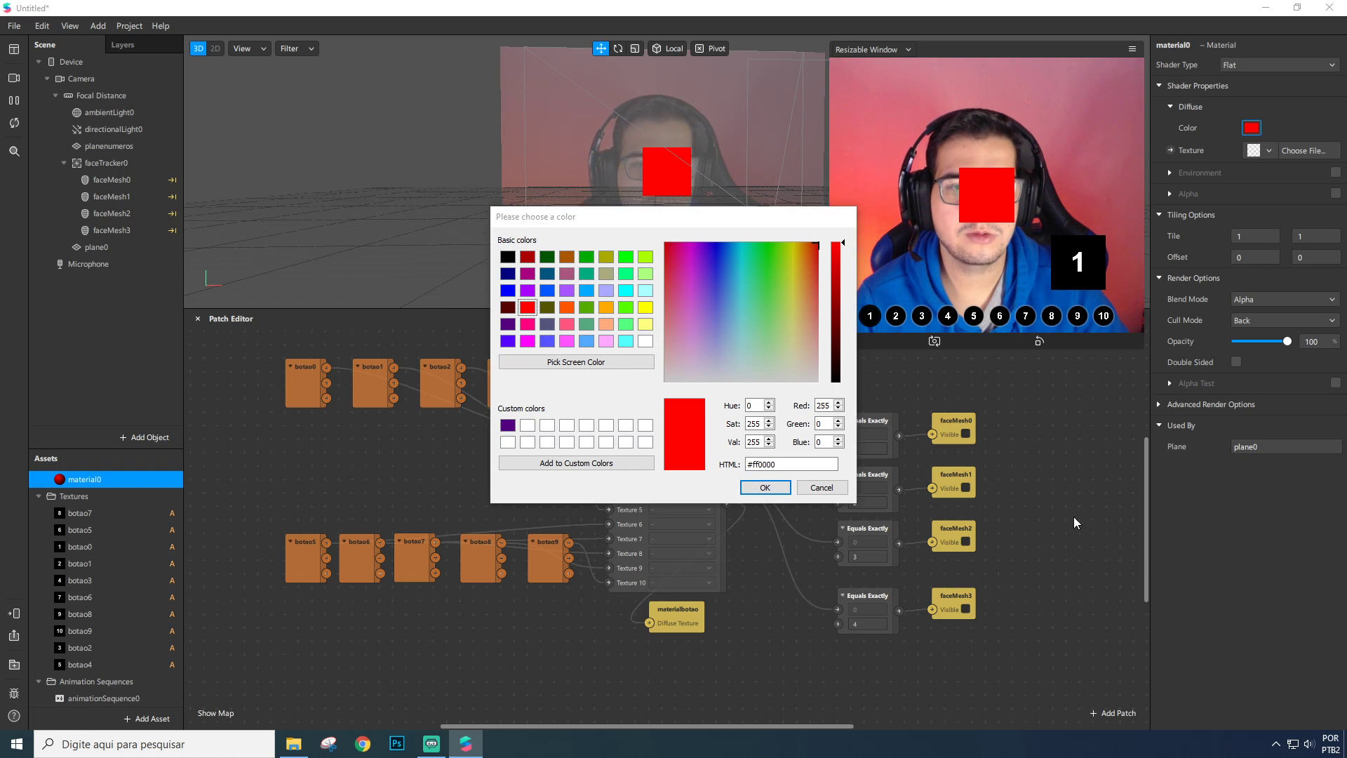
click(765, 488)
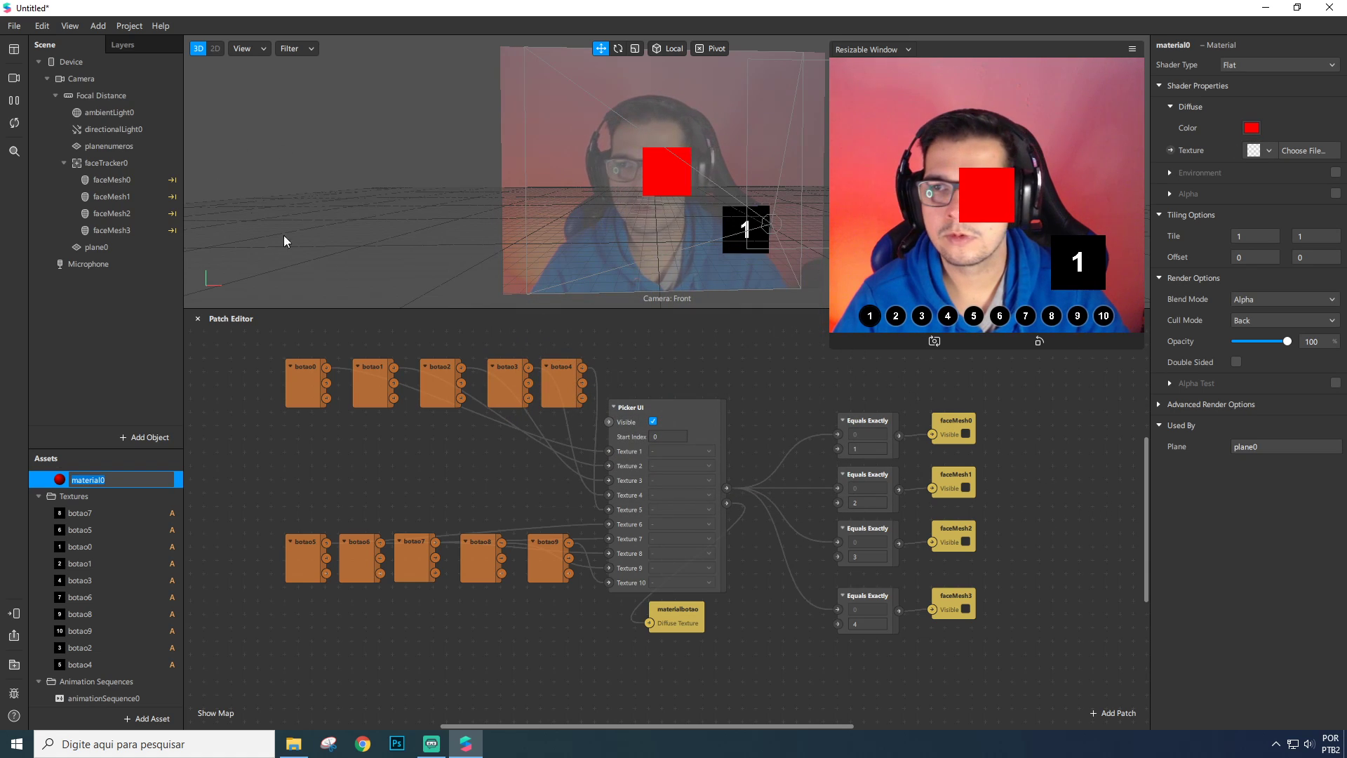
Create a patch for the plane's Scale and place it in the empty area below the face mesh patches.
scroll(807, 662, down, 3)
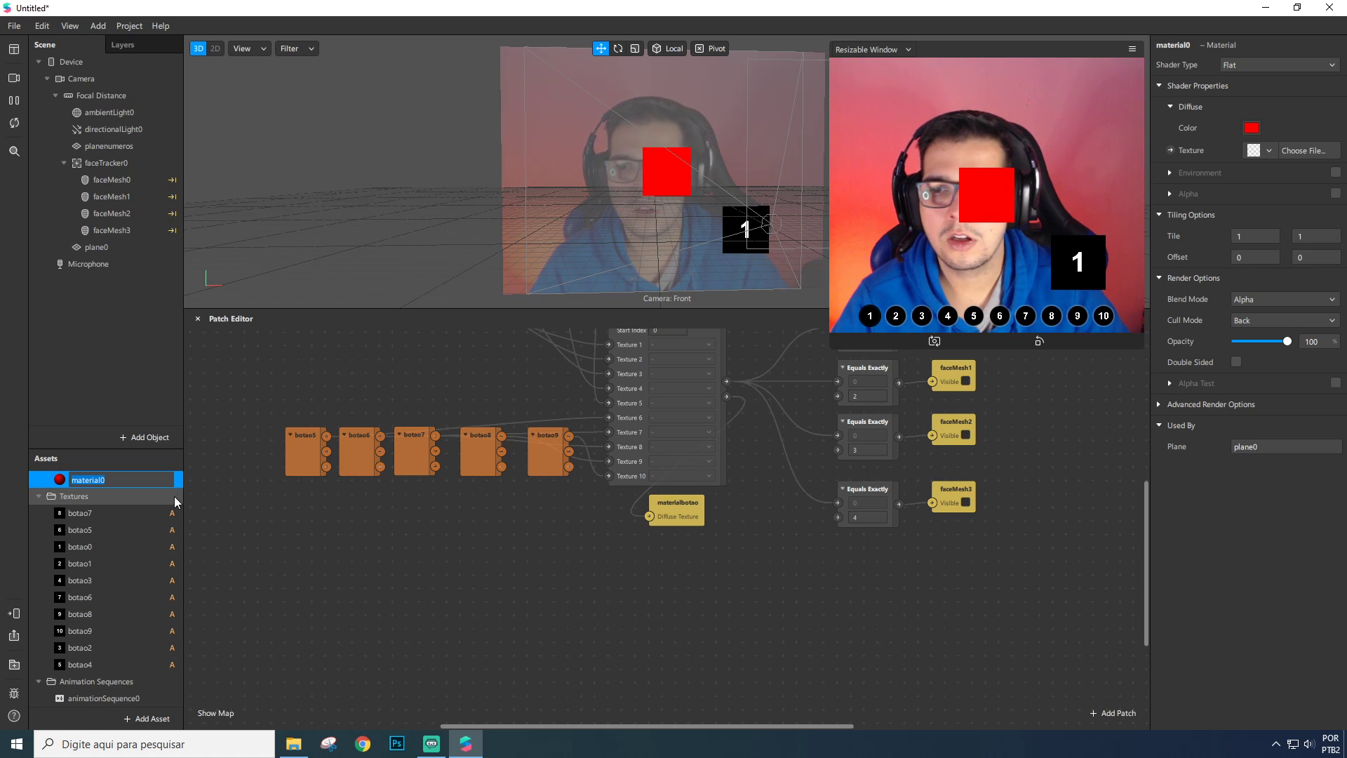
click(379, 594)
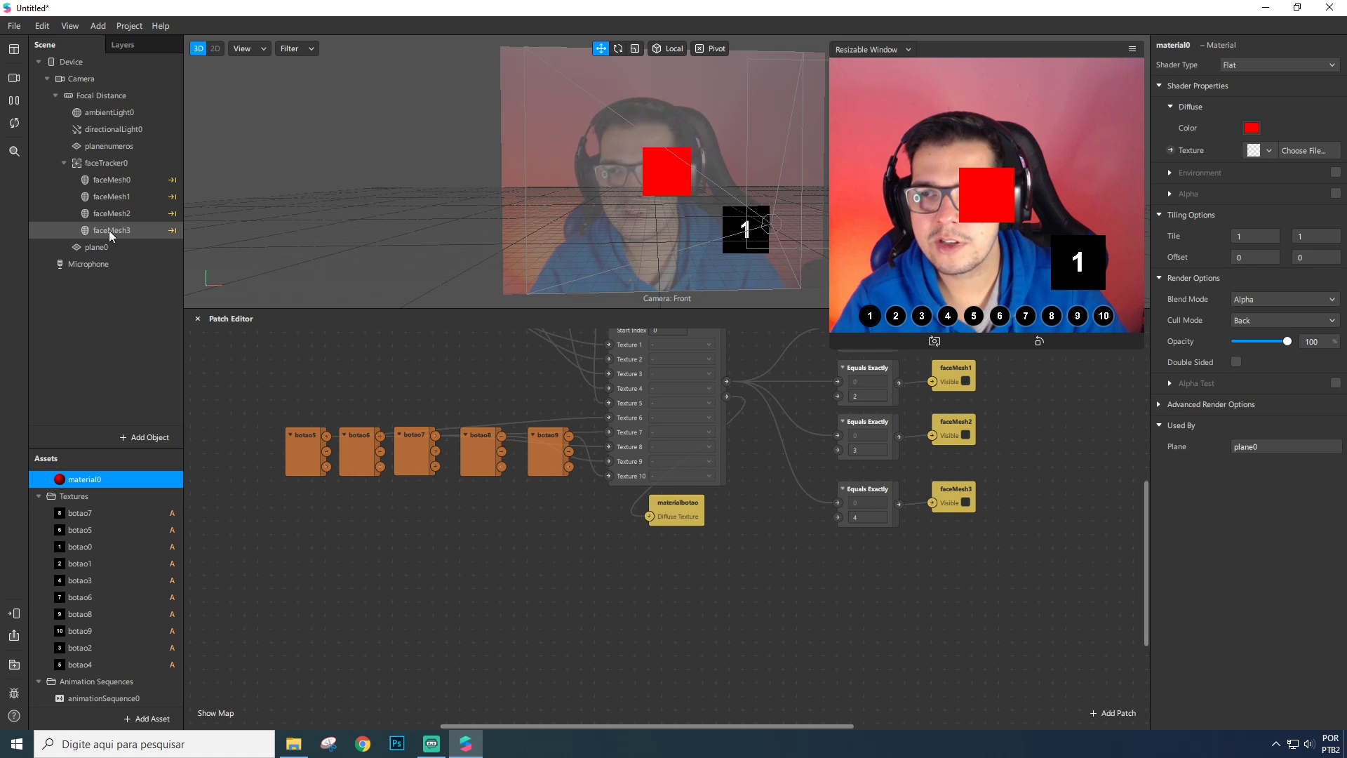
click(96, 247)
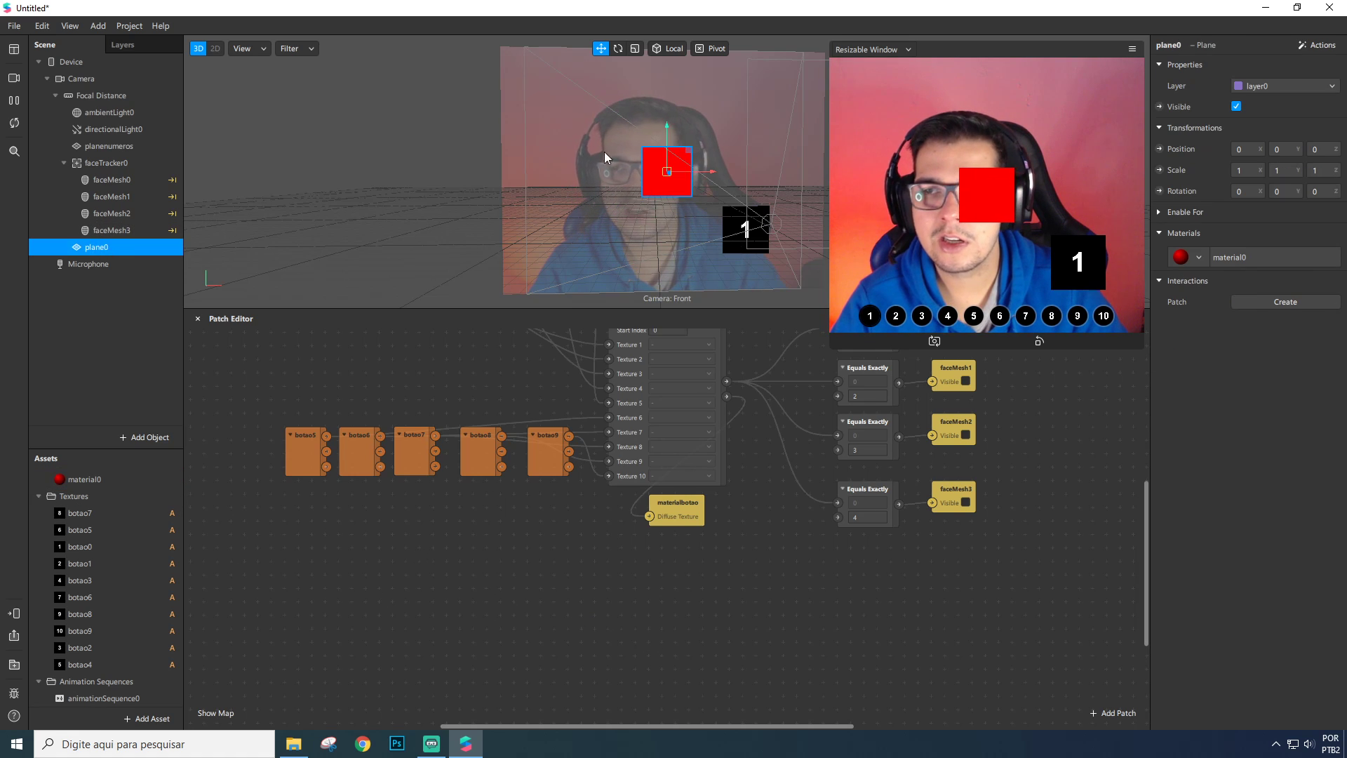
click(1159, 169)
drag(667, 539, 868, 610)
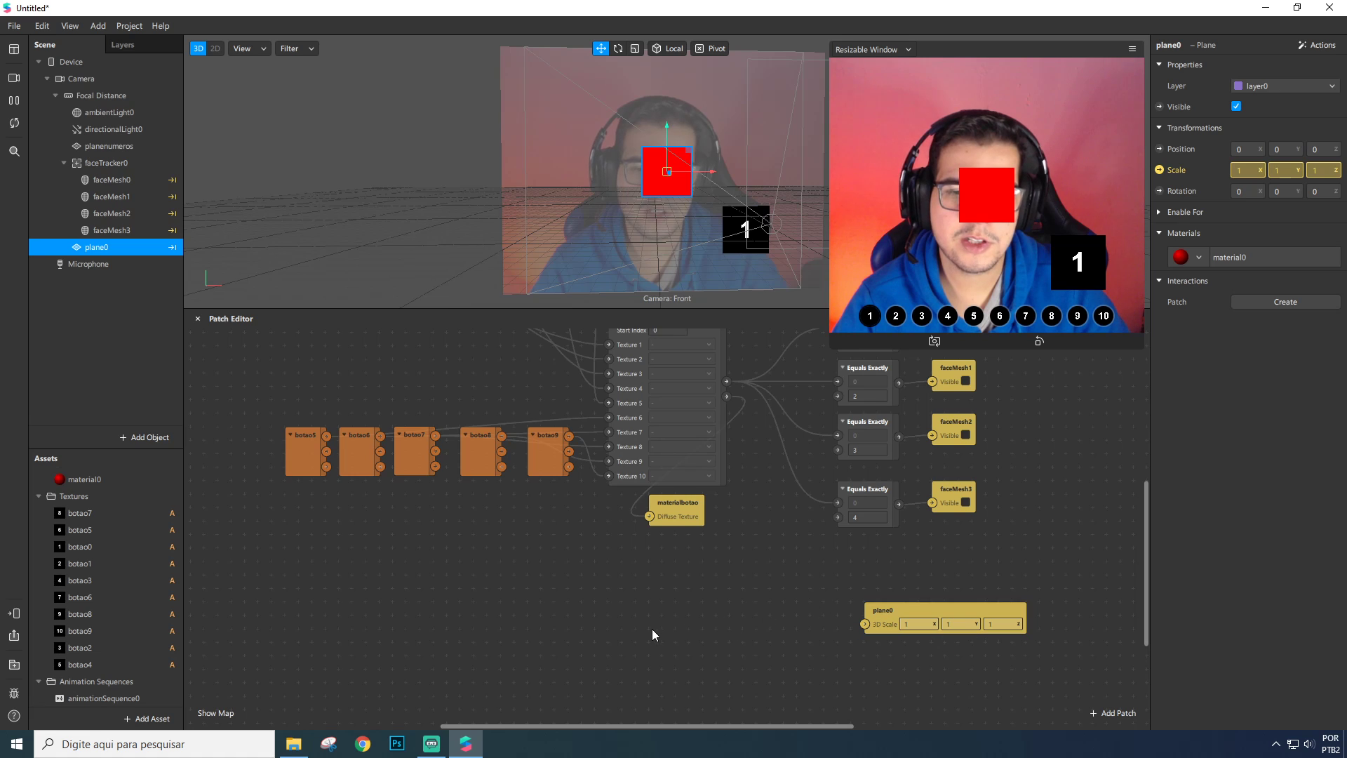
Add a Slider UI patch in the empty area before the plane's 3D Scale patch and make the slider visible.
double_click(556, 629)
text(u)
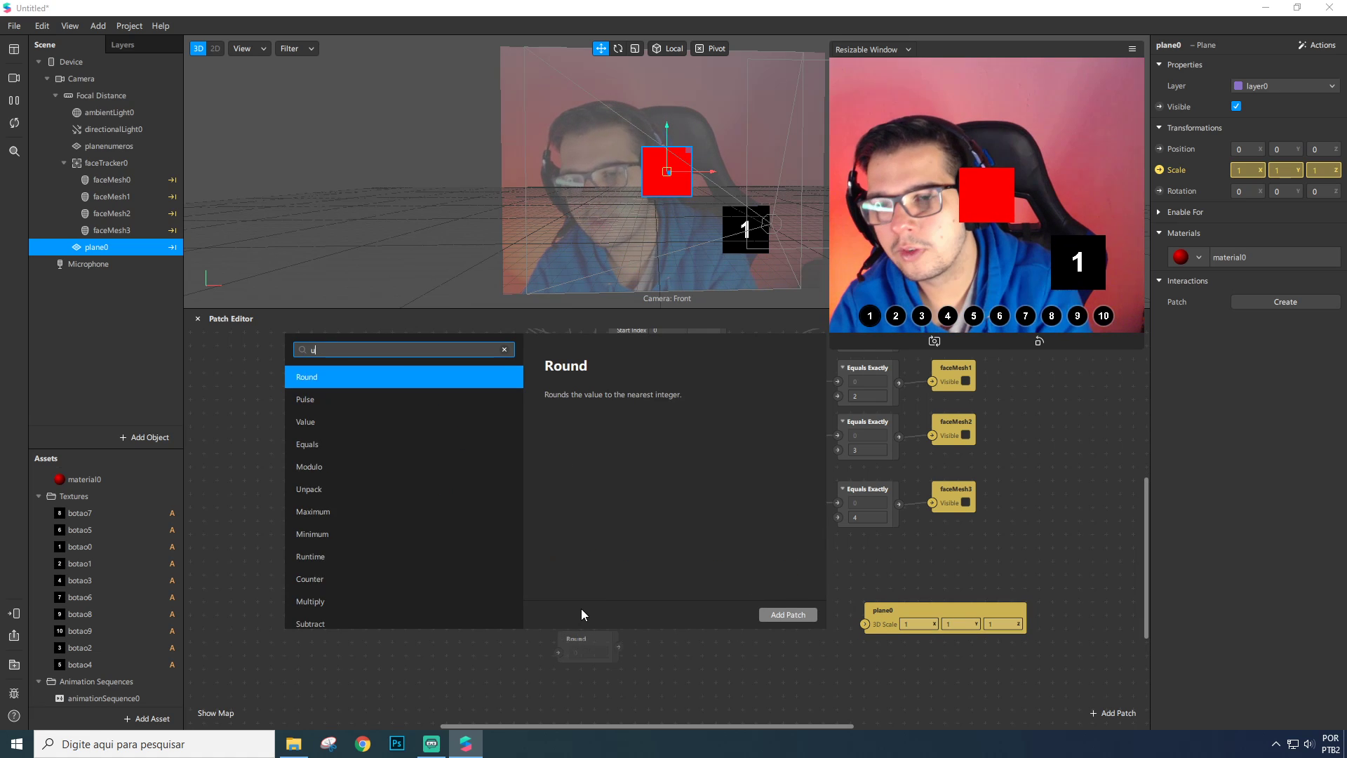
text(i)
click(323, 401)
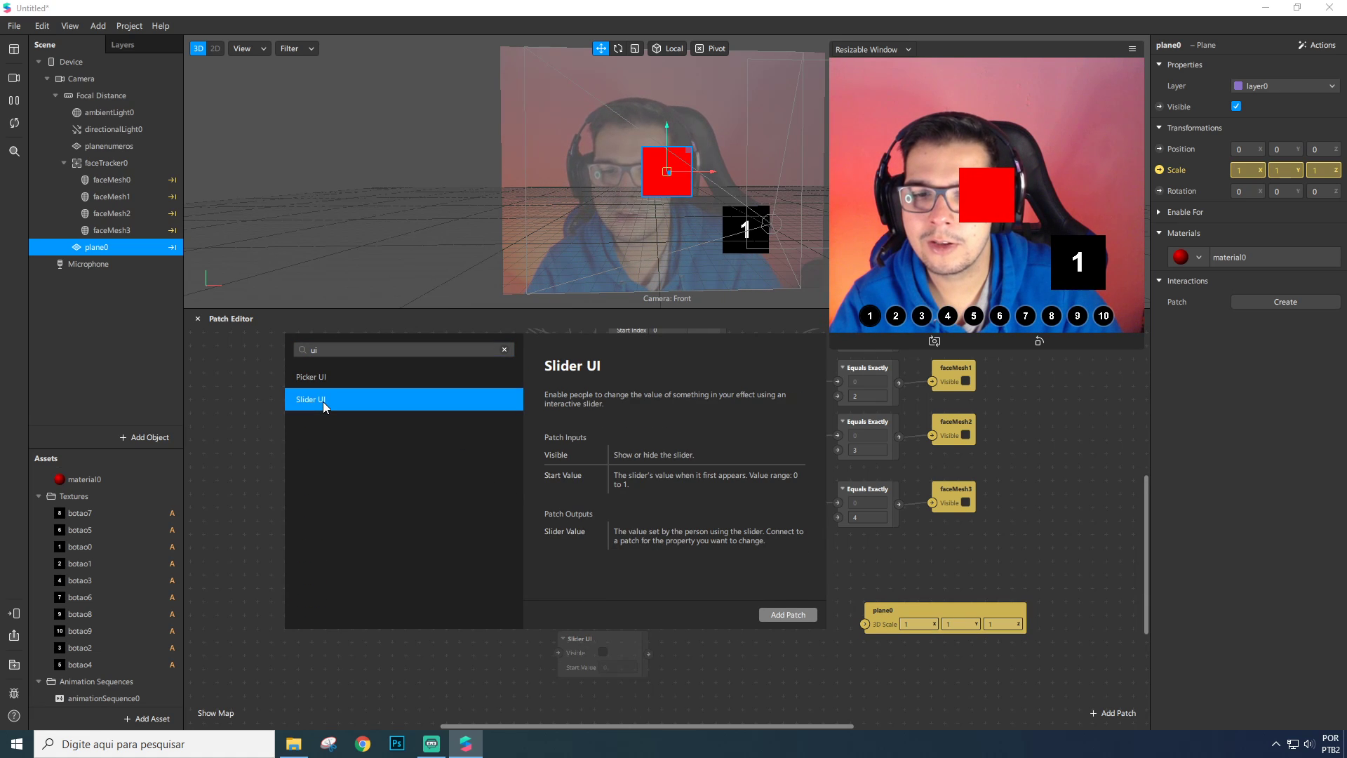
double_click(323, 401)
drag(614, 647, 630, 622)
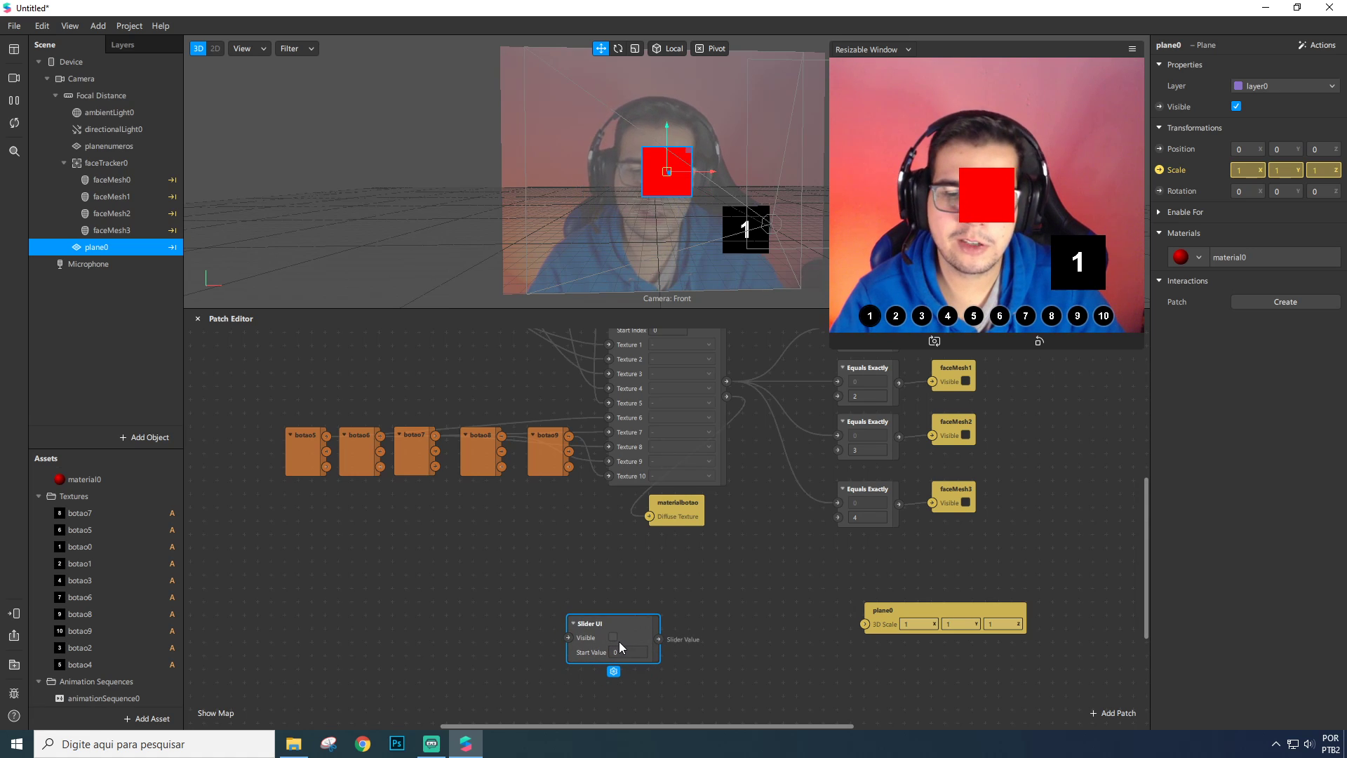
click(613, 637)
drag(636, 631, 650, 633)
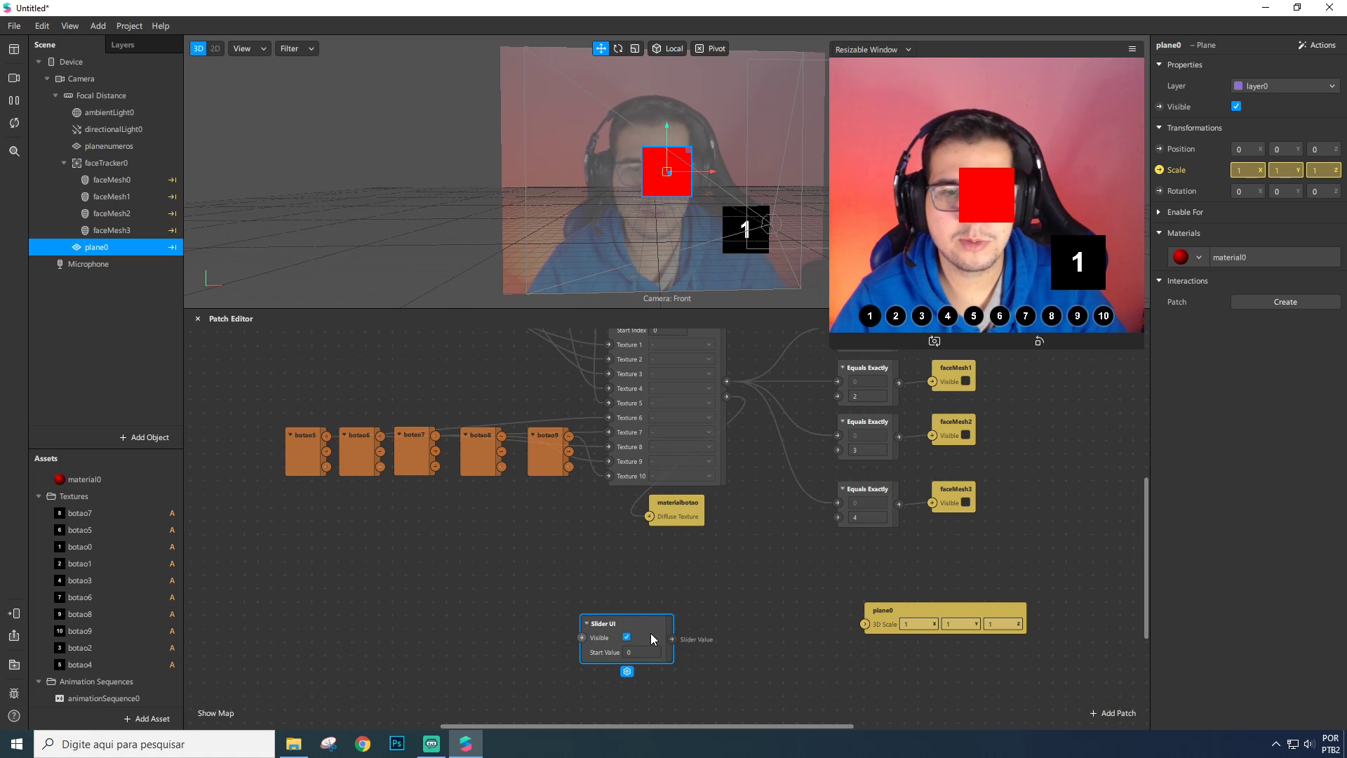
Review the Capabilities and Platforms settings in the project properties.
click(129, 25)
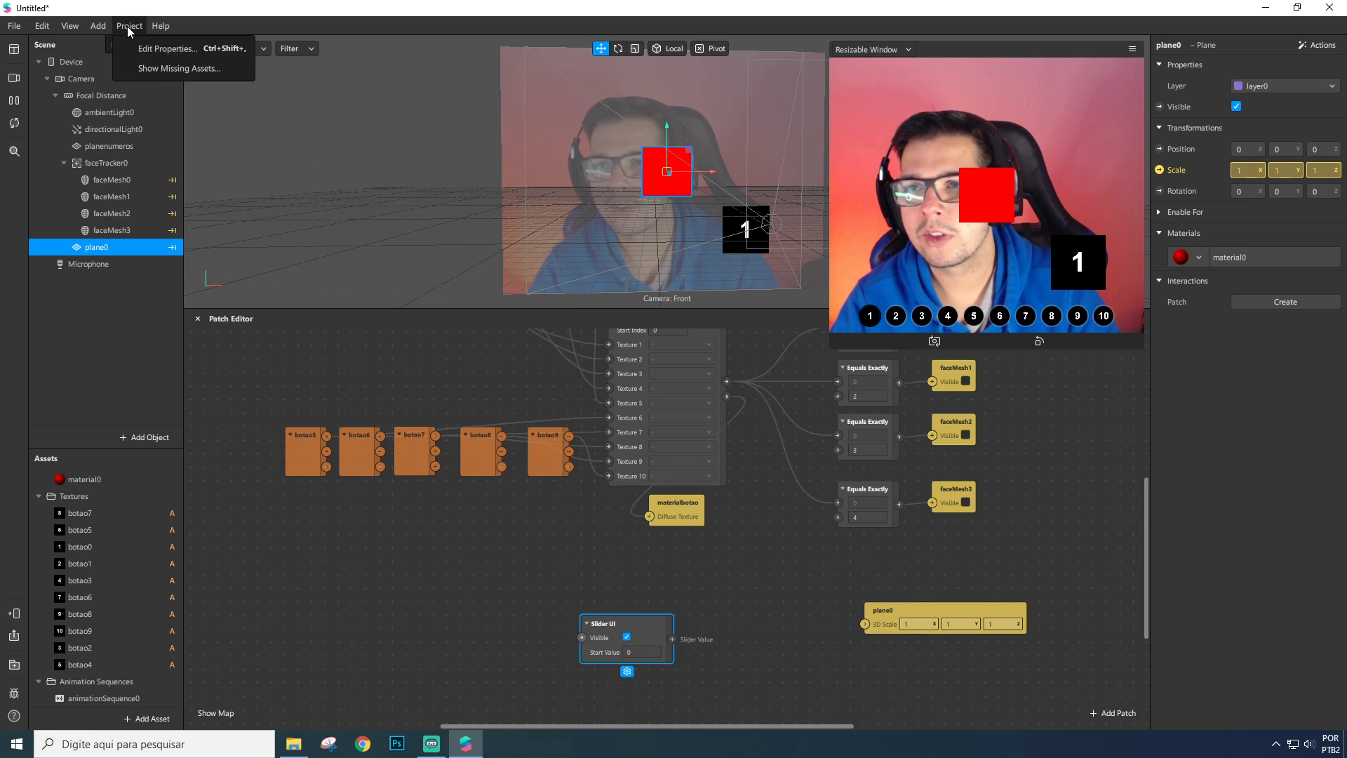
click(162, 48)
click(428, 240)
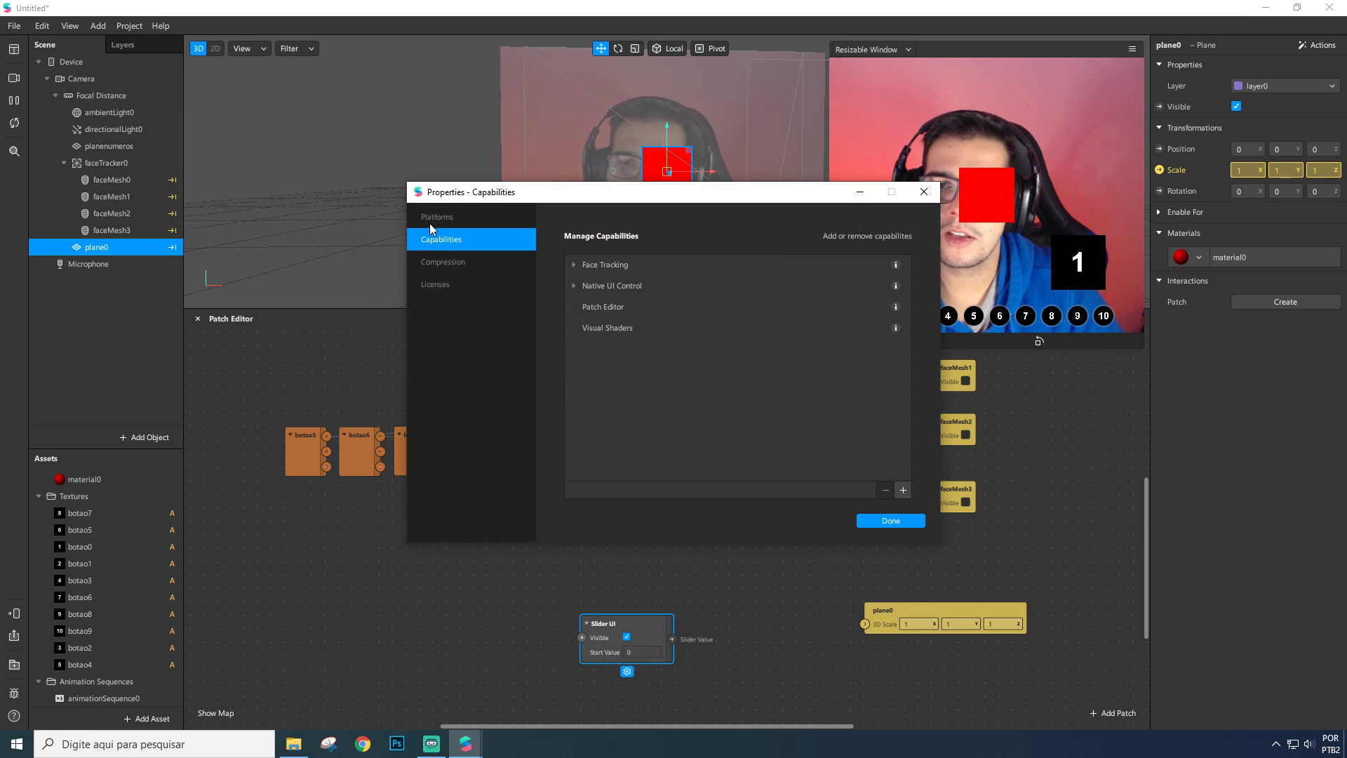
click(429, 222)
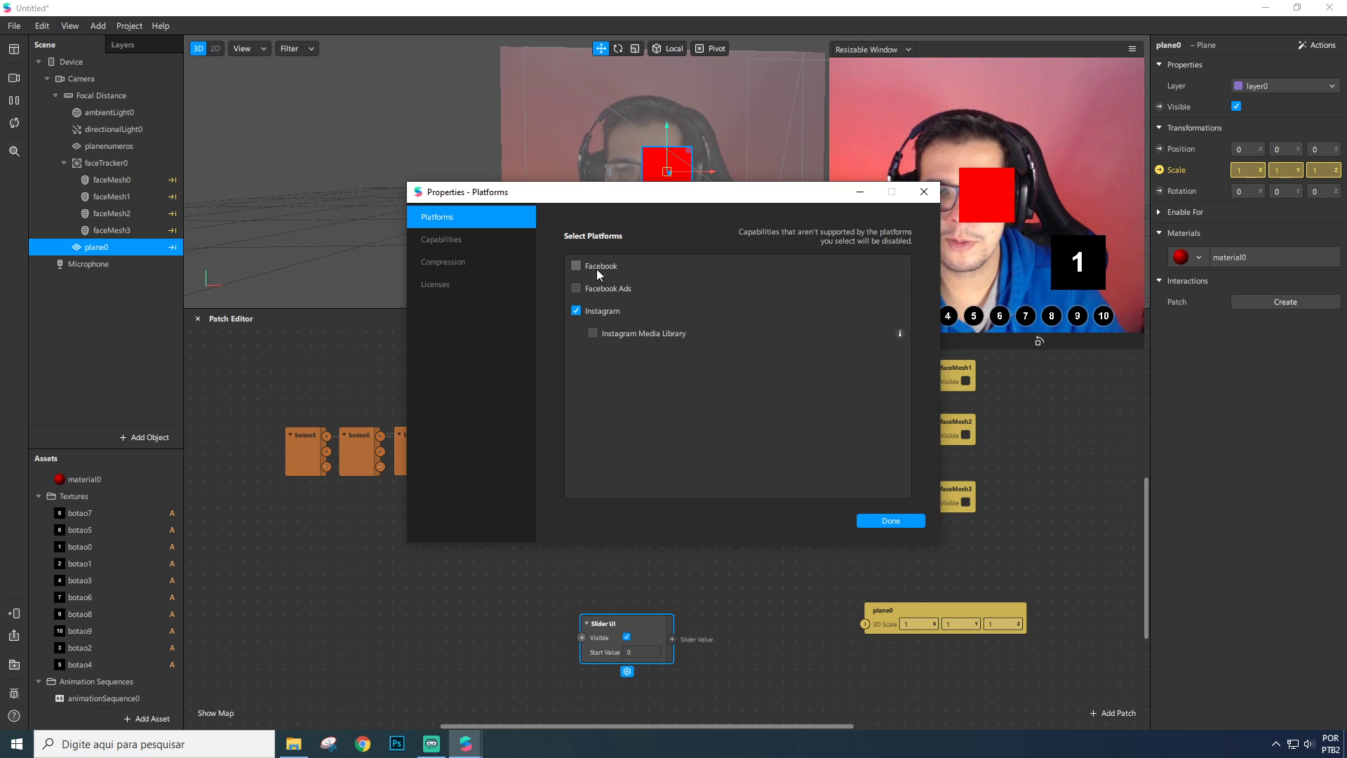
click(891, 521)
drag(662, 630, 626, 617)
drag(904, 615, 931, 615)
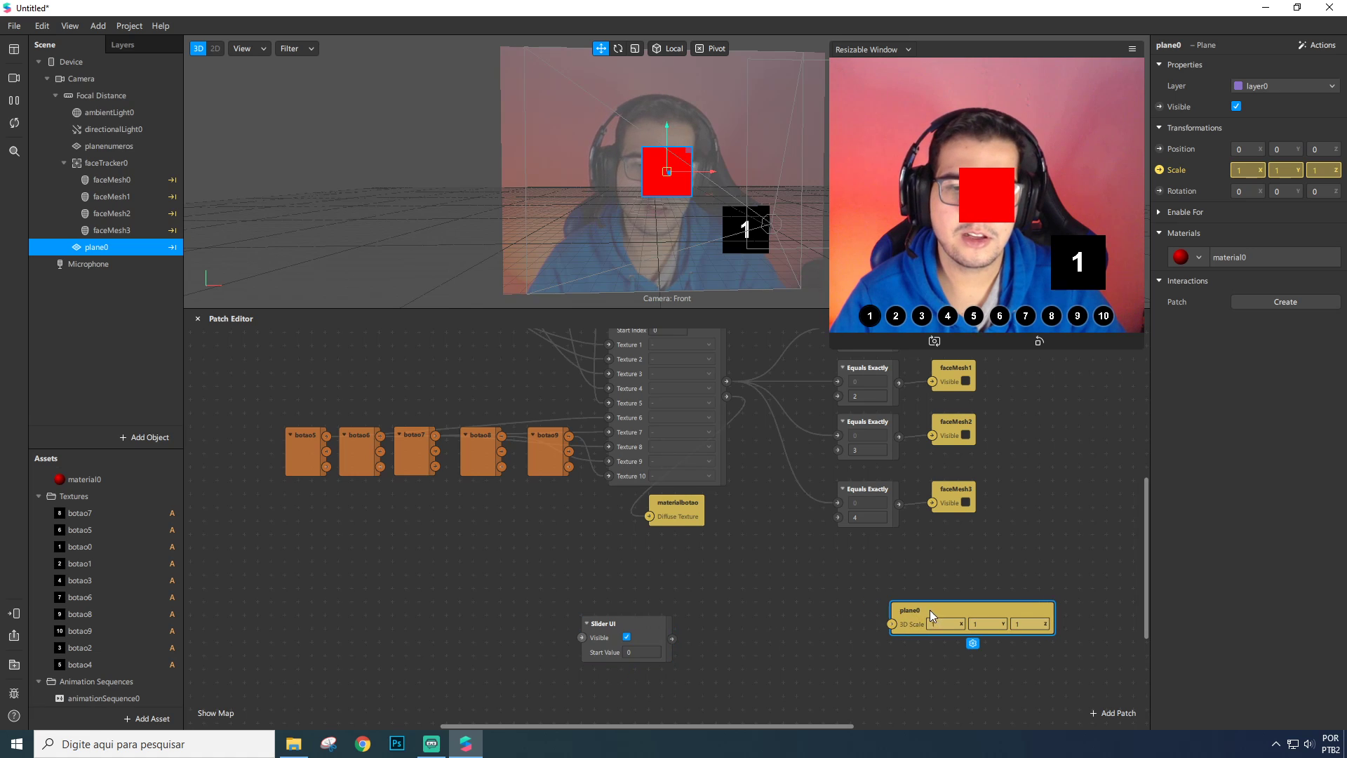
drag(672, 638, 739, 629)
text(value)
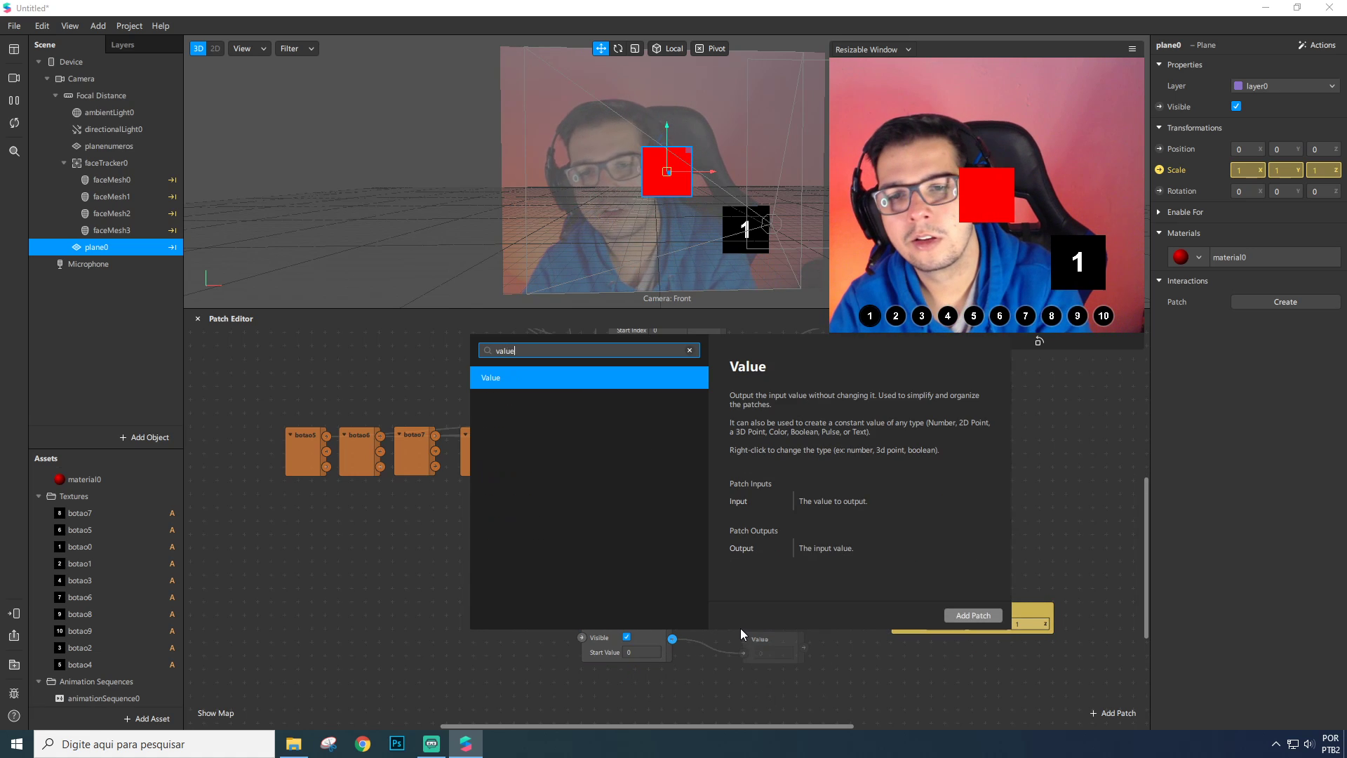
key(Return)
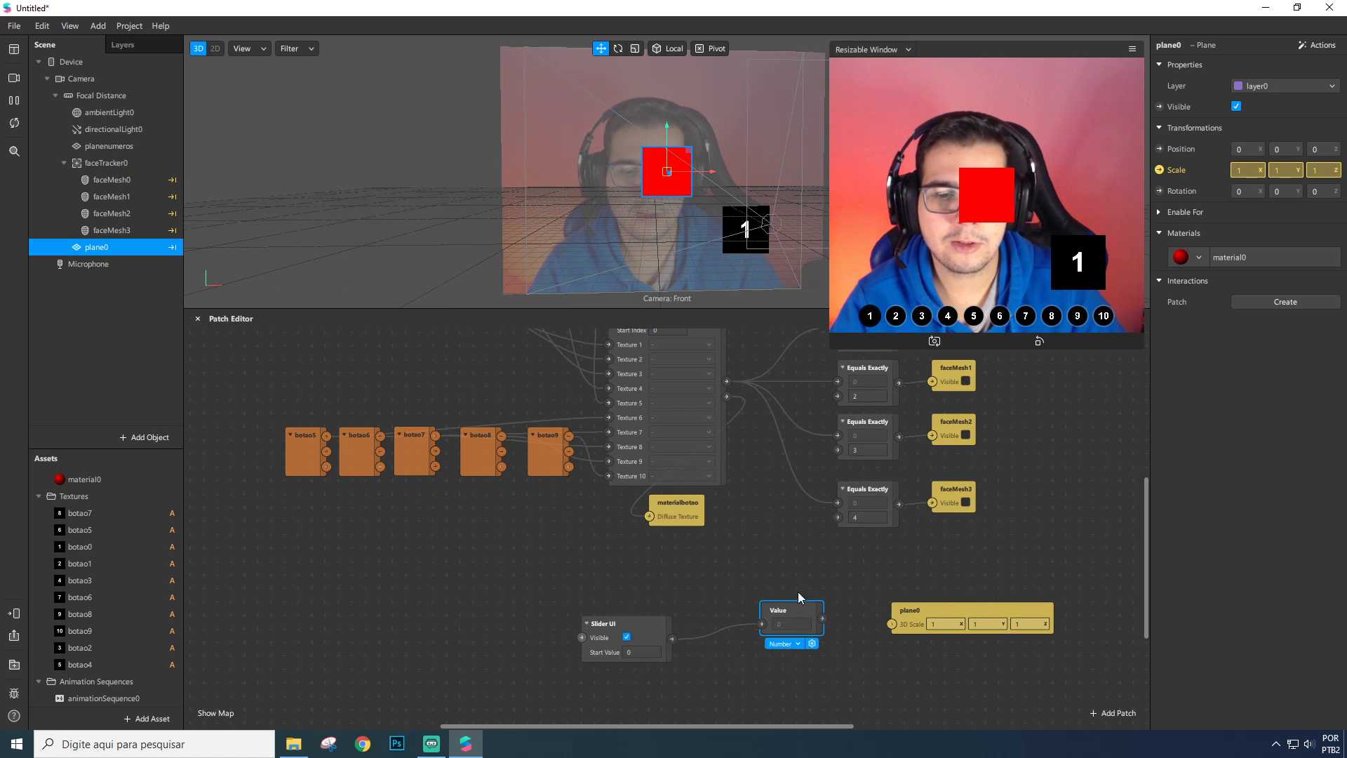
drag(794, 609, 752, 635)
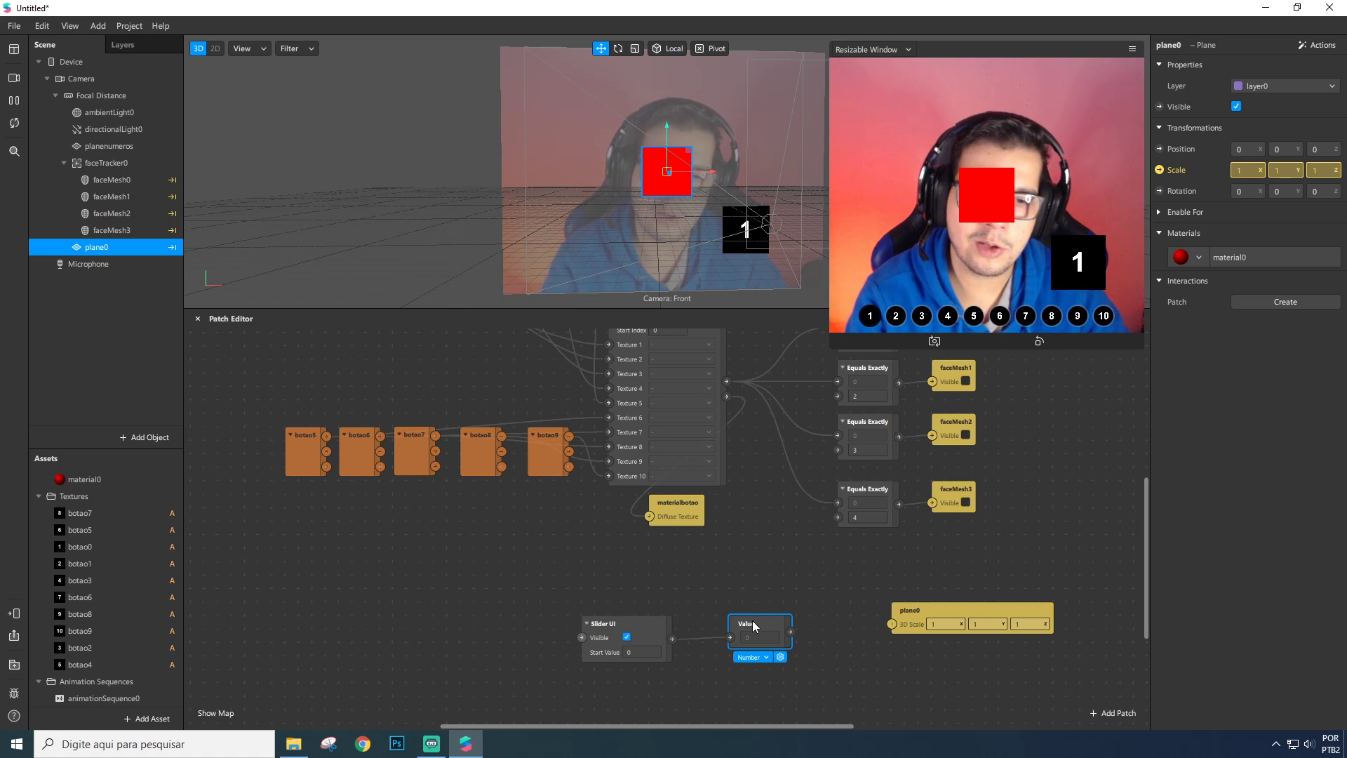
key(Delete)
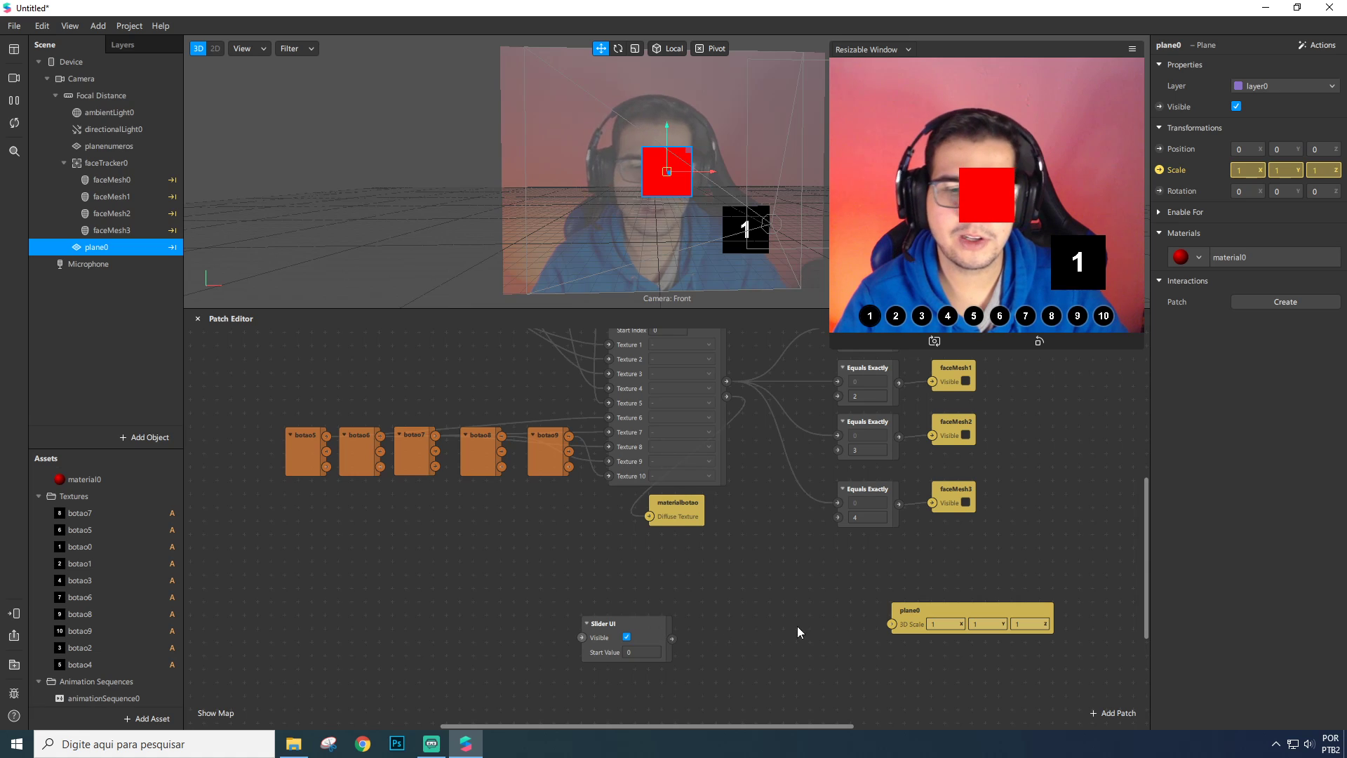
Add a Multiply patch fed by the slider's value, set its type to Vector 3, and connect it to the plane's 3D Scale.
drag(671, 638, 724, 636)
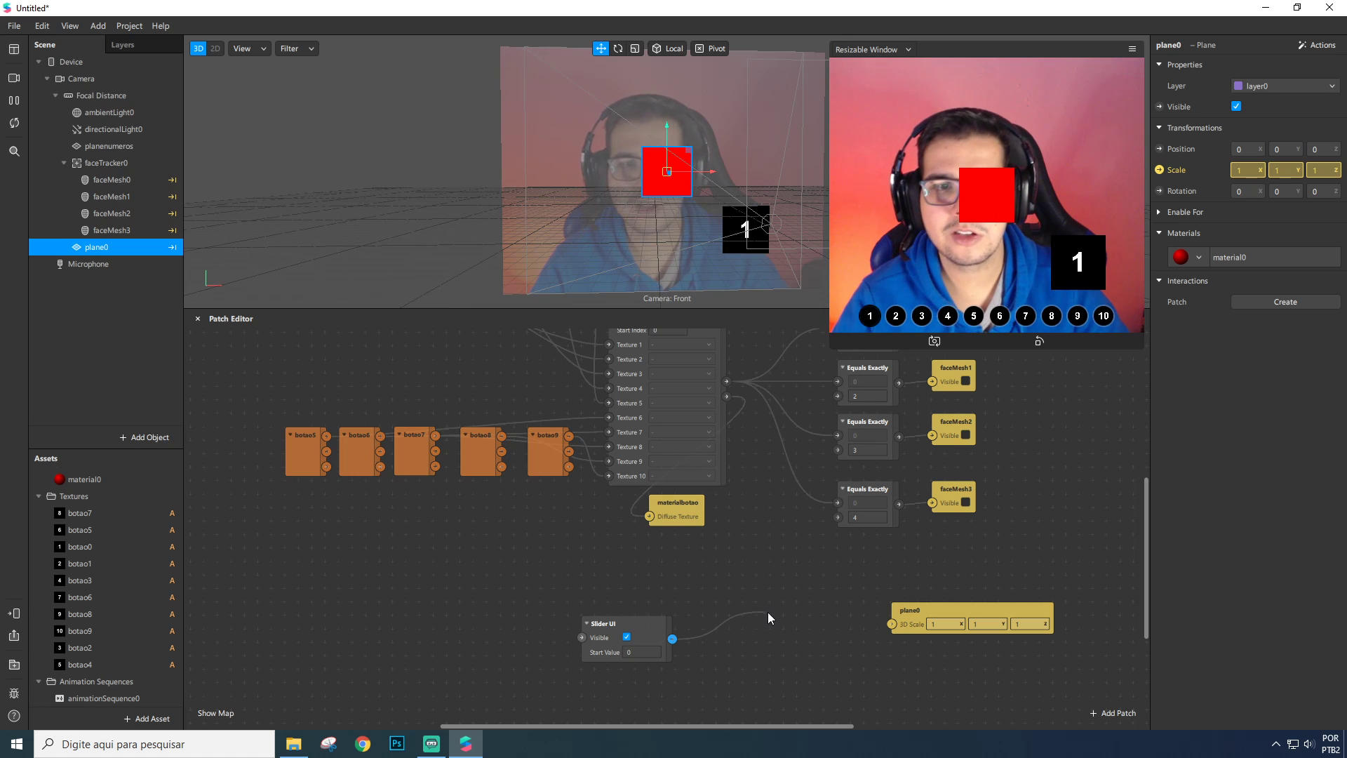
drag(768, 612, 768, 612)
text(mult)
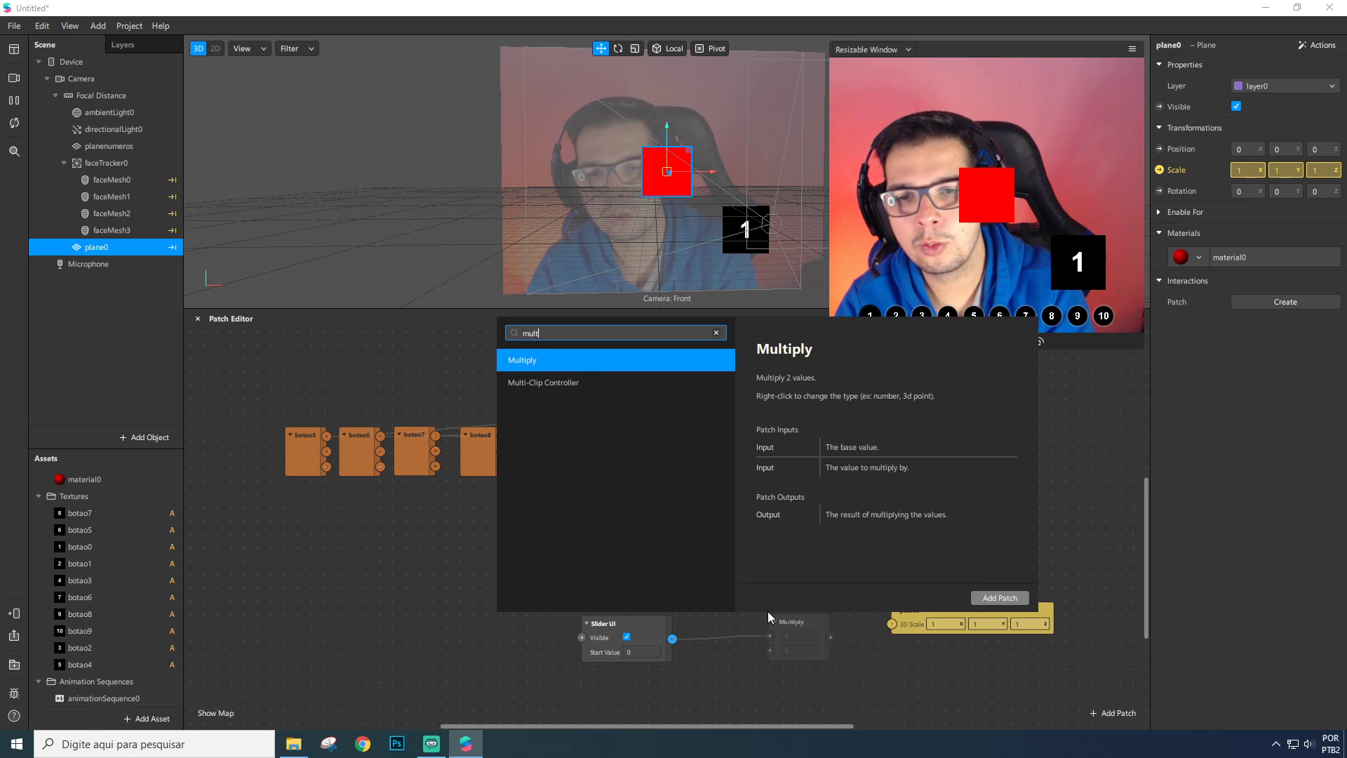
key(Return)
right_click(793, 653)
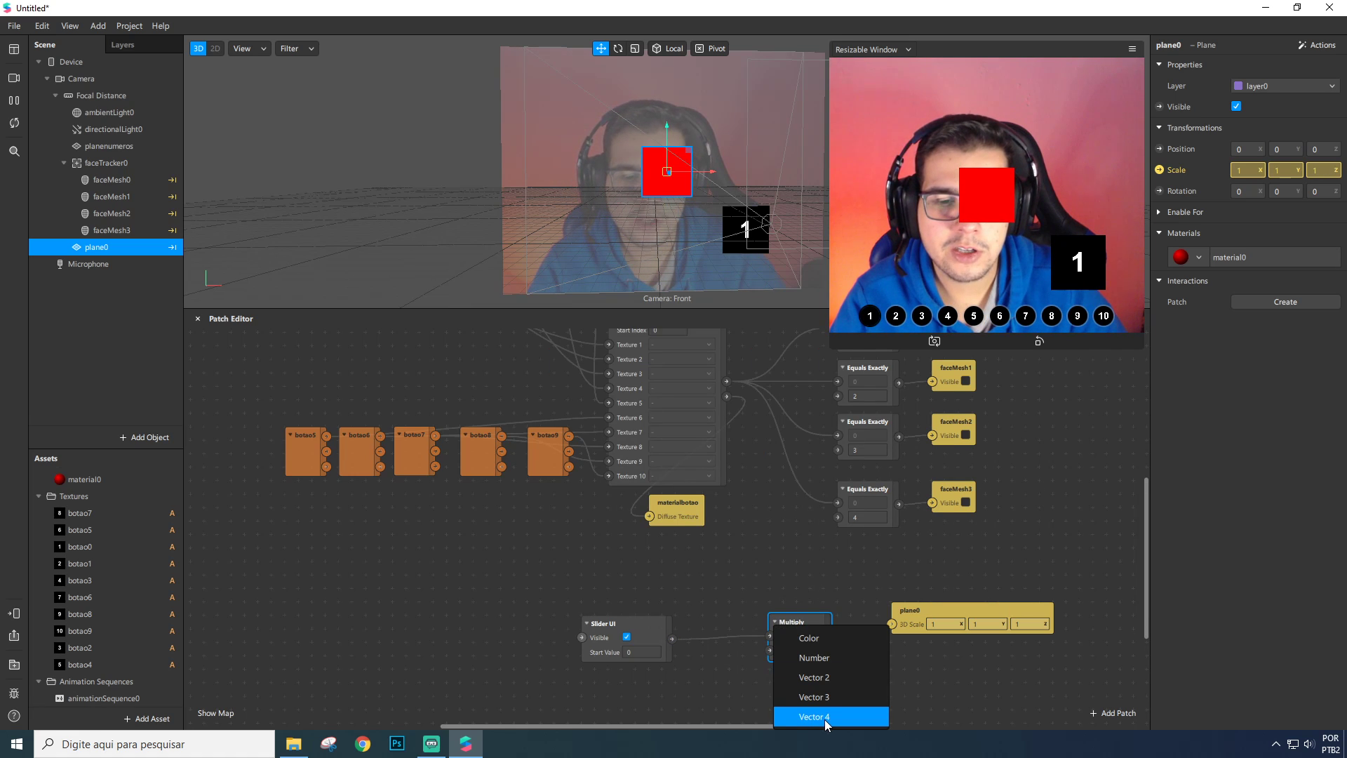
click(828, 700)
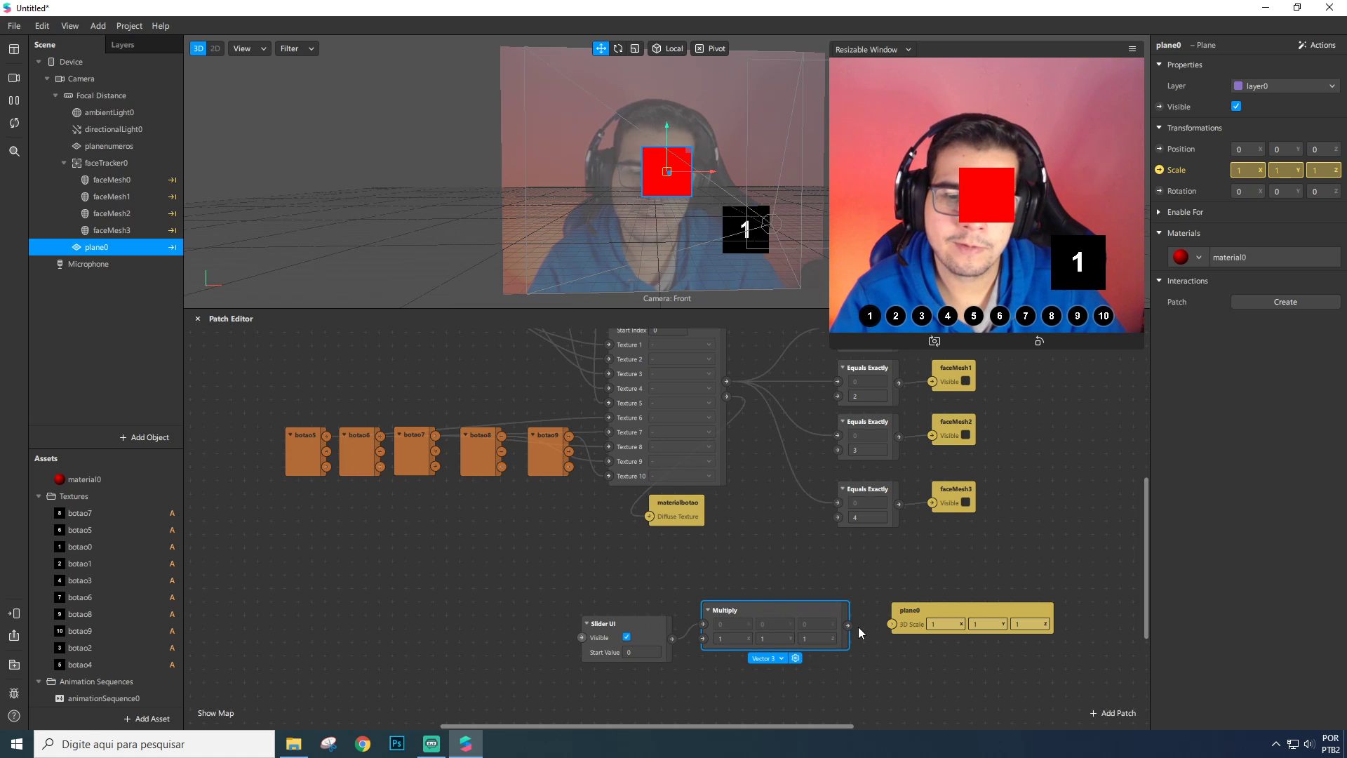
drag(848, 624, 959, 612)
Spread the Multiply and Slider UI patches apart and disconnect the slider from the Multiply patch.
click(823, 615)
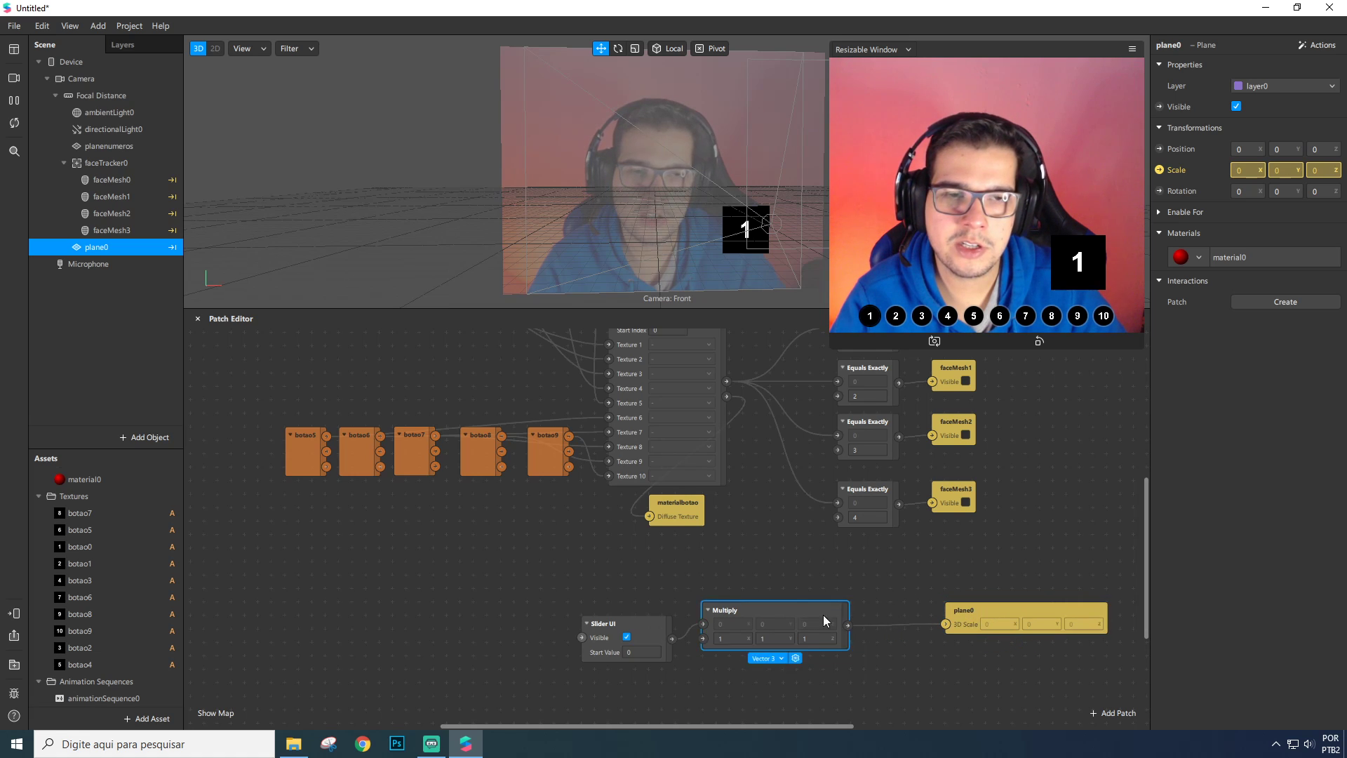
drag(823, 621, 863, 625)
drag(646, 623, 550, 593)
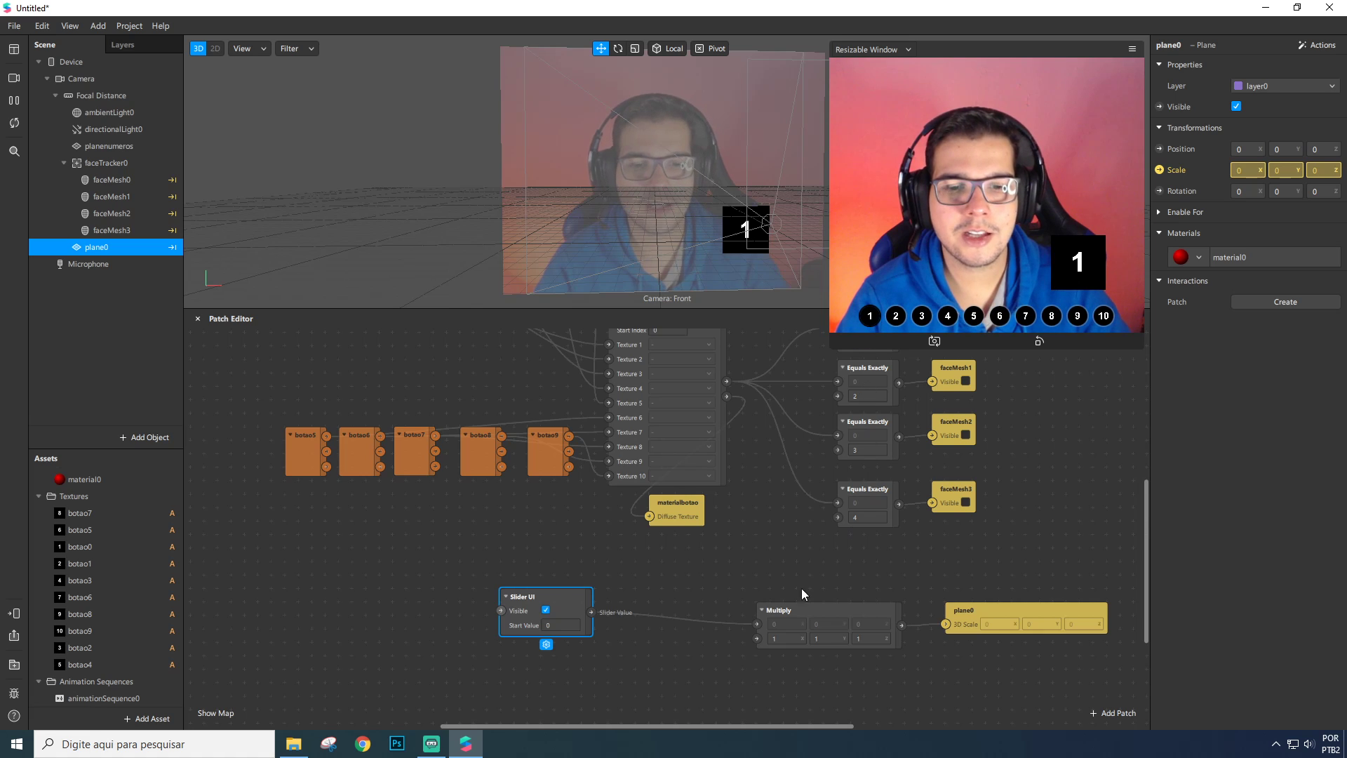
drag(554, 595, 527, 568)
mouse_move(756, 624)
mouse_down()
mouse_move(632, 647)
mouse_move(598, 636)
mouse_move(755, 624)
mouse_up()
Add a Value patch, connect it to the Multiply patch's first input, and position it just before that patch.
double_click(603, 654)
text(val)
key(Return)
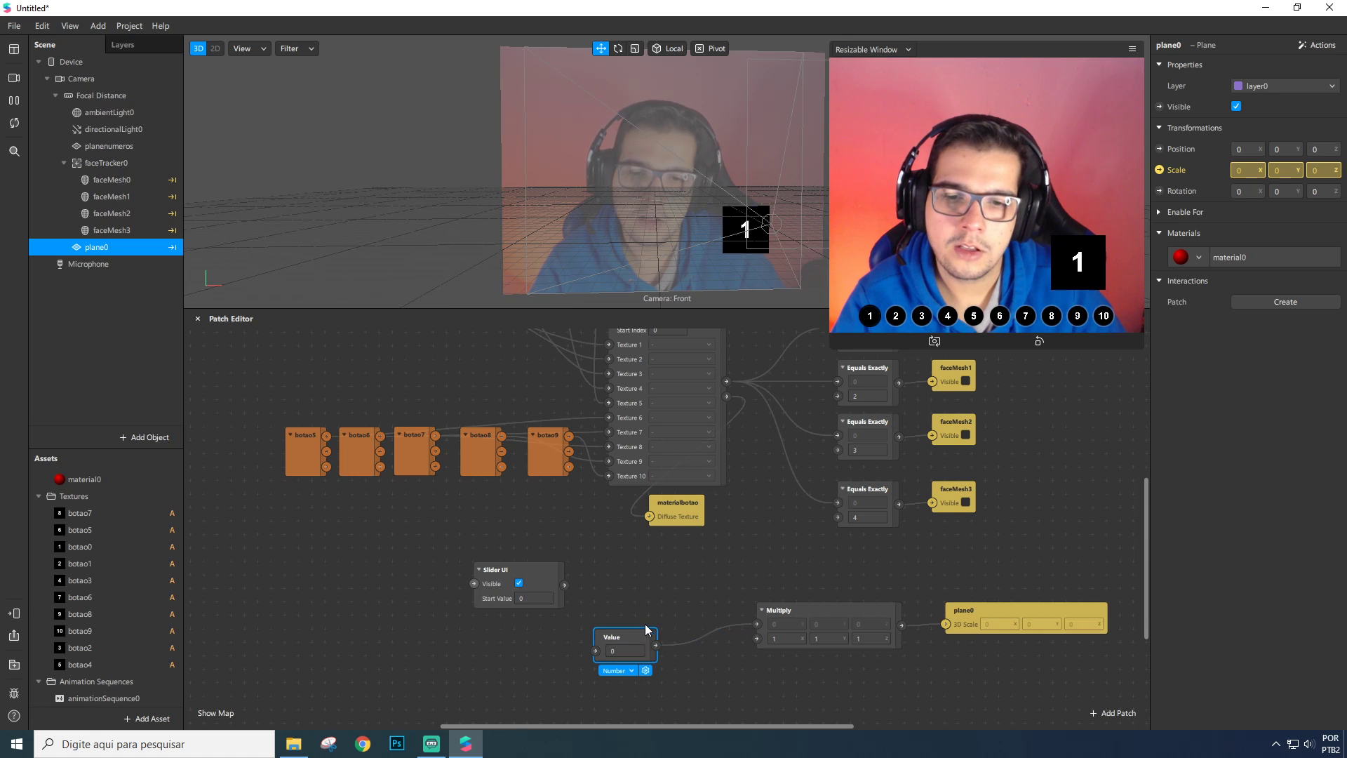
drag(637, 638, 664, 624)
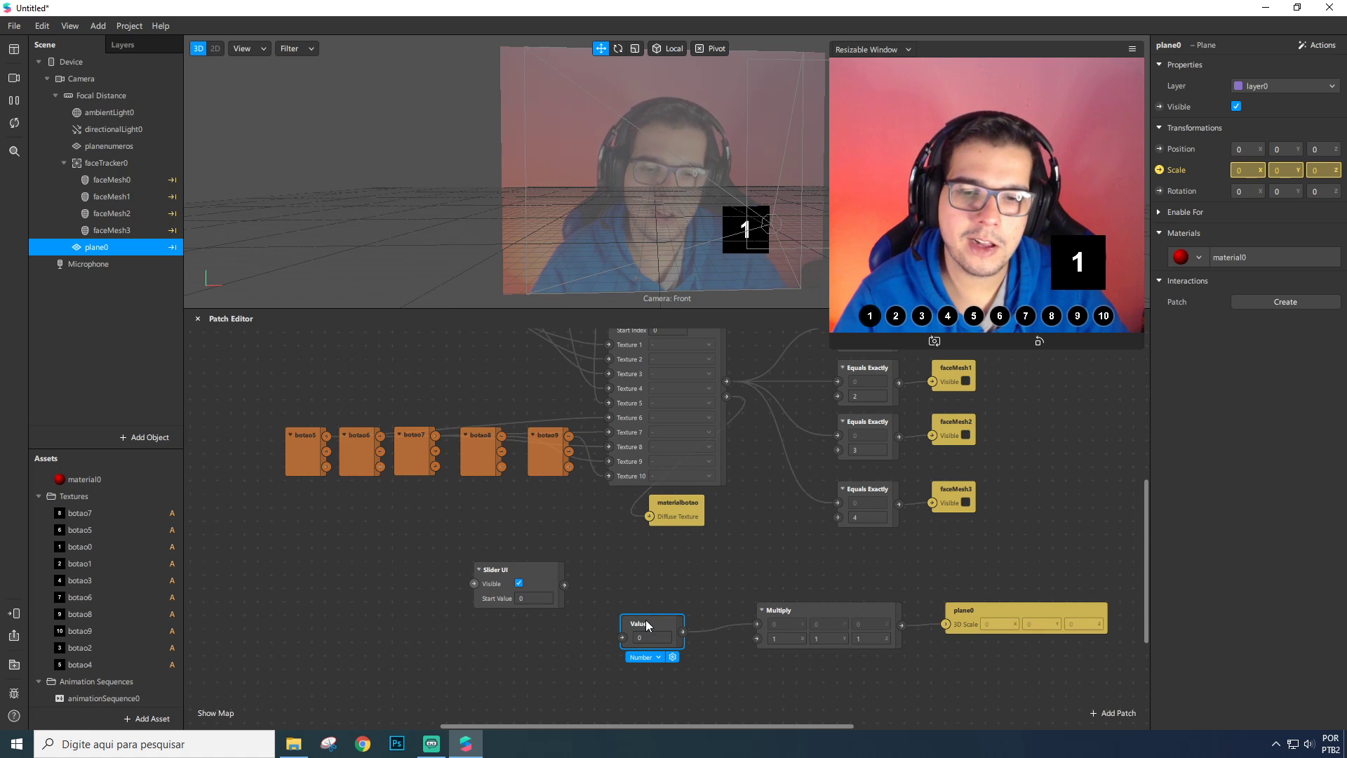
drag(646, 620, 680, 629)
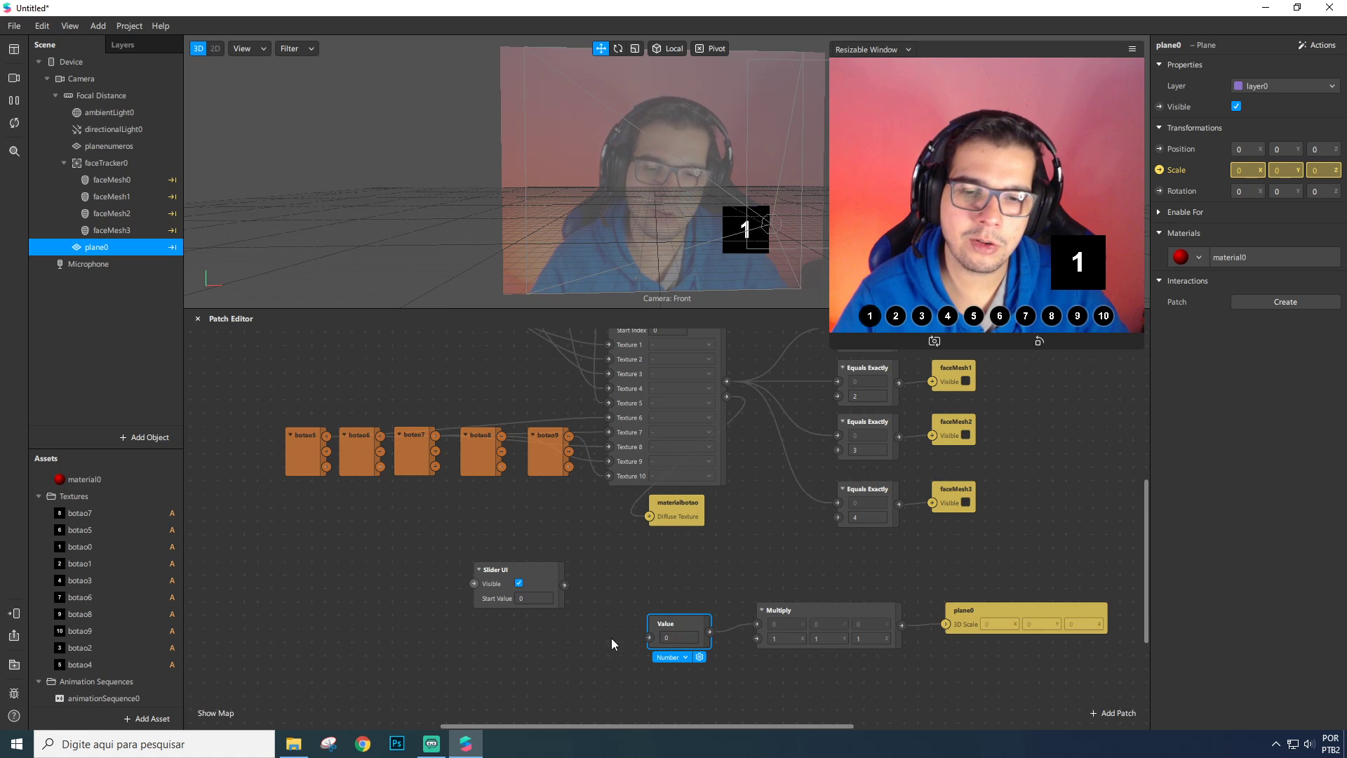
drag(672, 621, 658, 622)
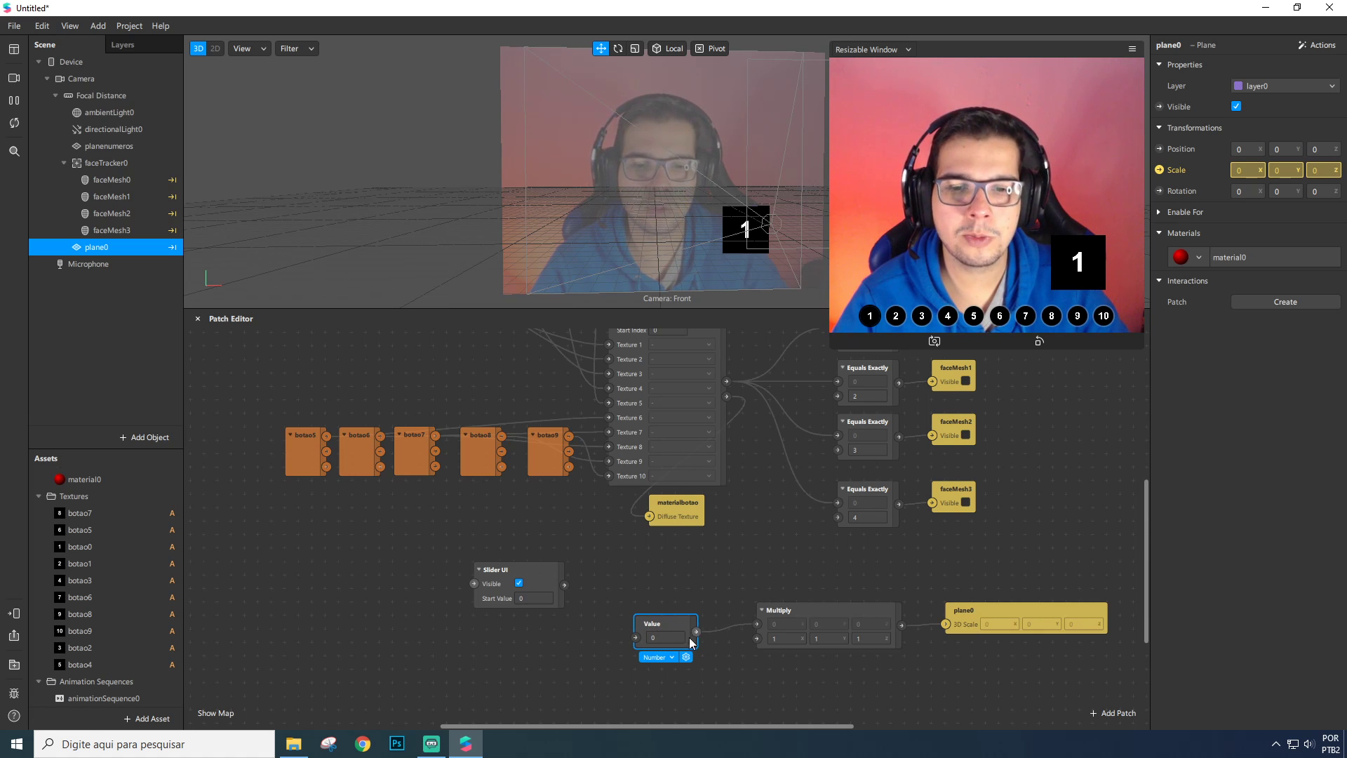
Add a Multiply patch and wire it between the Value patch and the Vector 3 Multiply patch.
double_click(540, 644)
text(multiply)
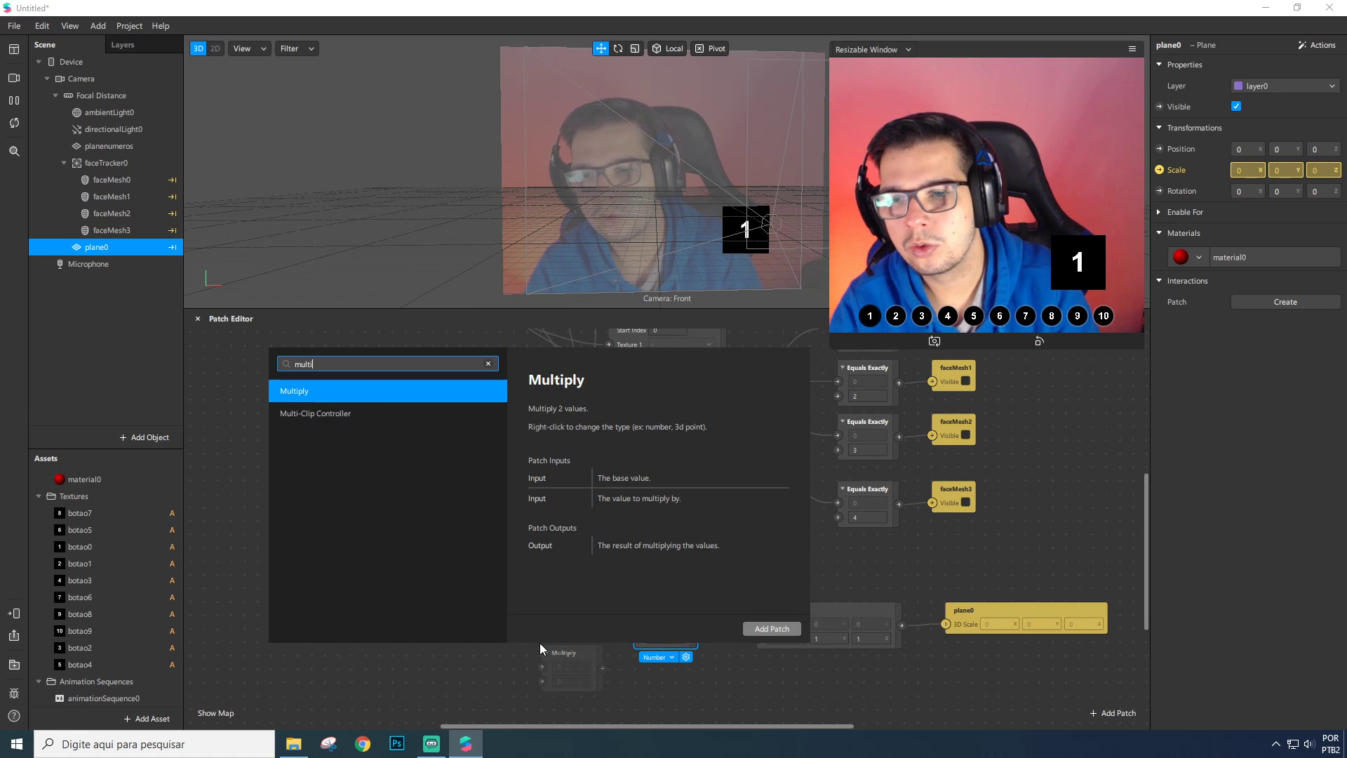
key(Return)
drag(573, 650, 756, 624)
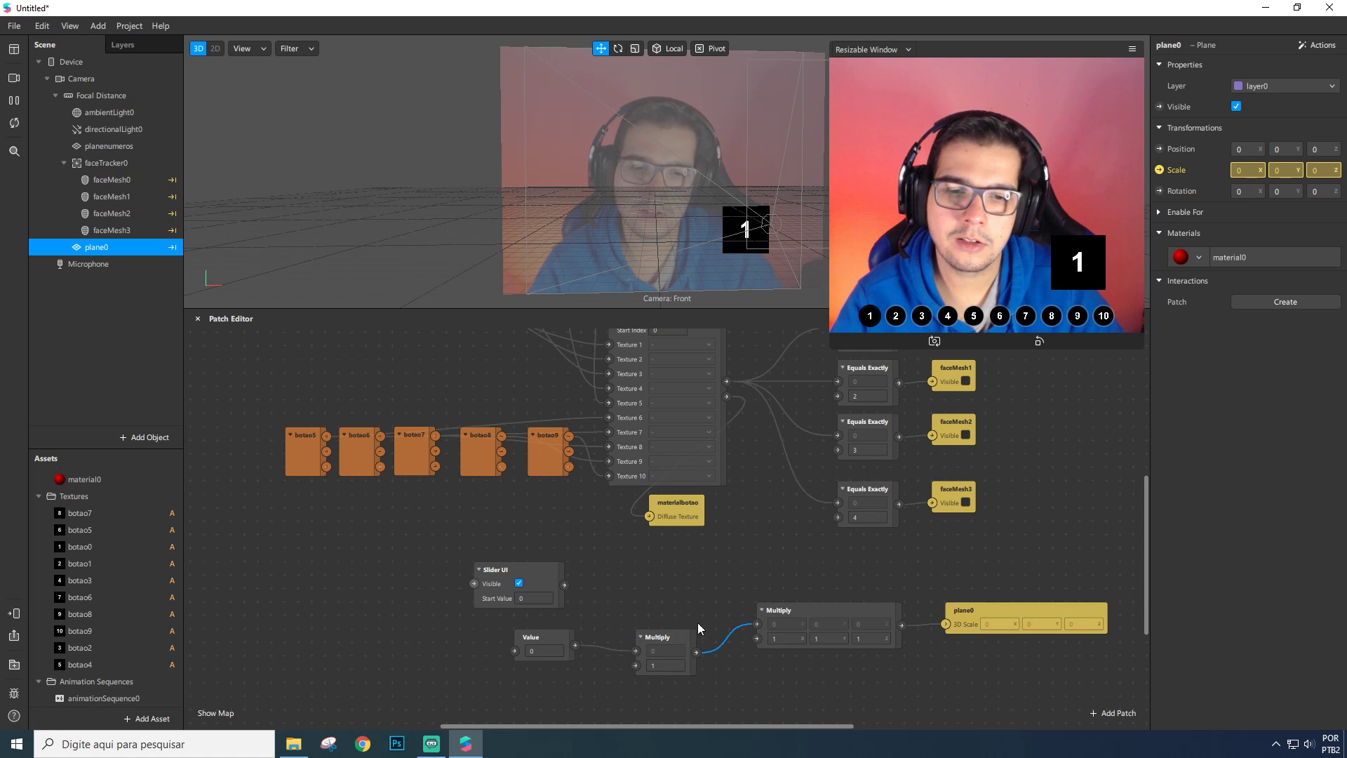
Connect the Slider UI output to the new Multiply patch's first input and set its second input to 3.
drag(667, 627, 680, 588)
drag(564, 584, 648, 610)
double_click(674, 624)
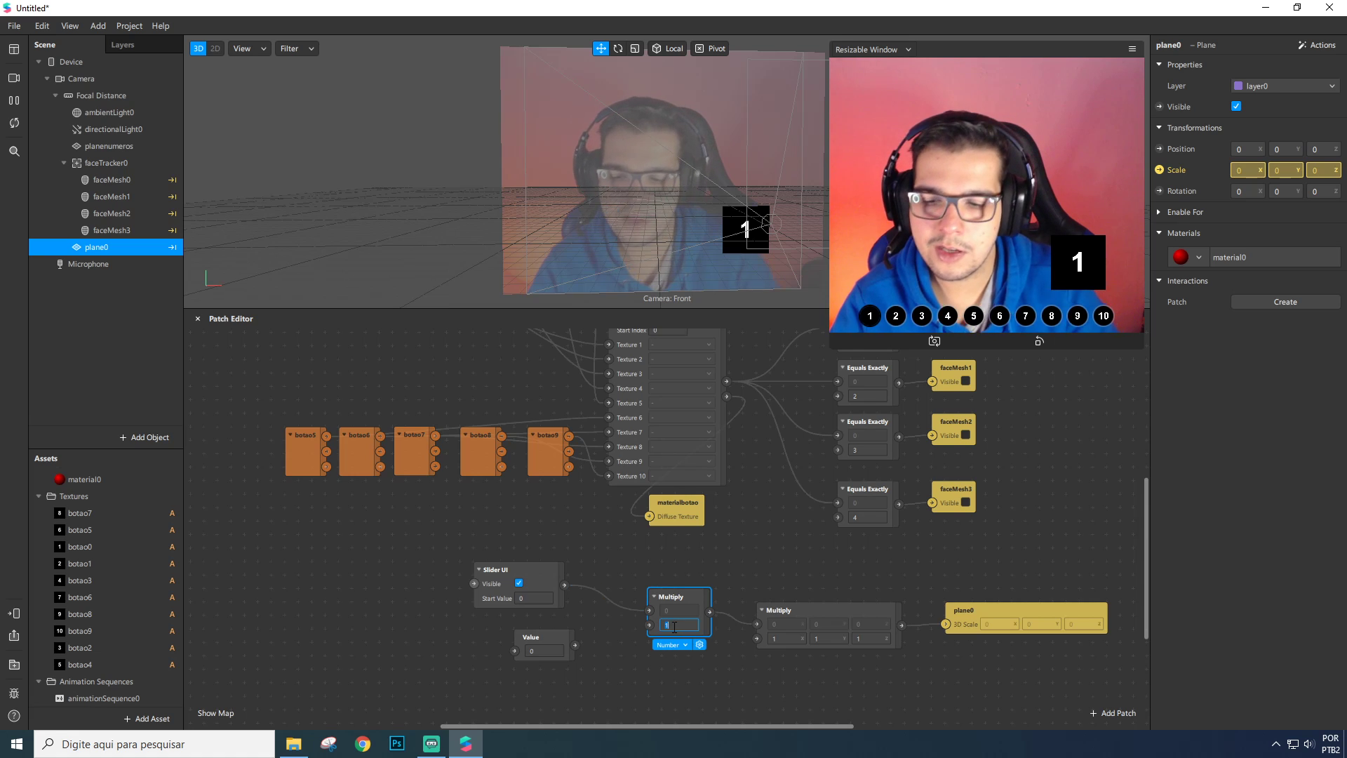
text(3)
drag(672, 597, 658, 610)
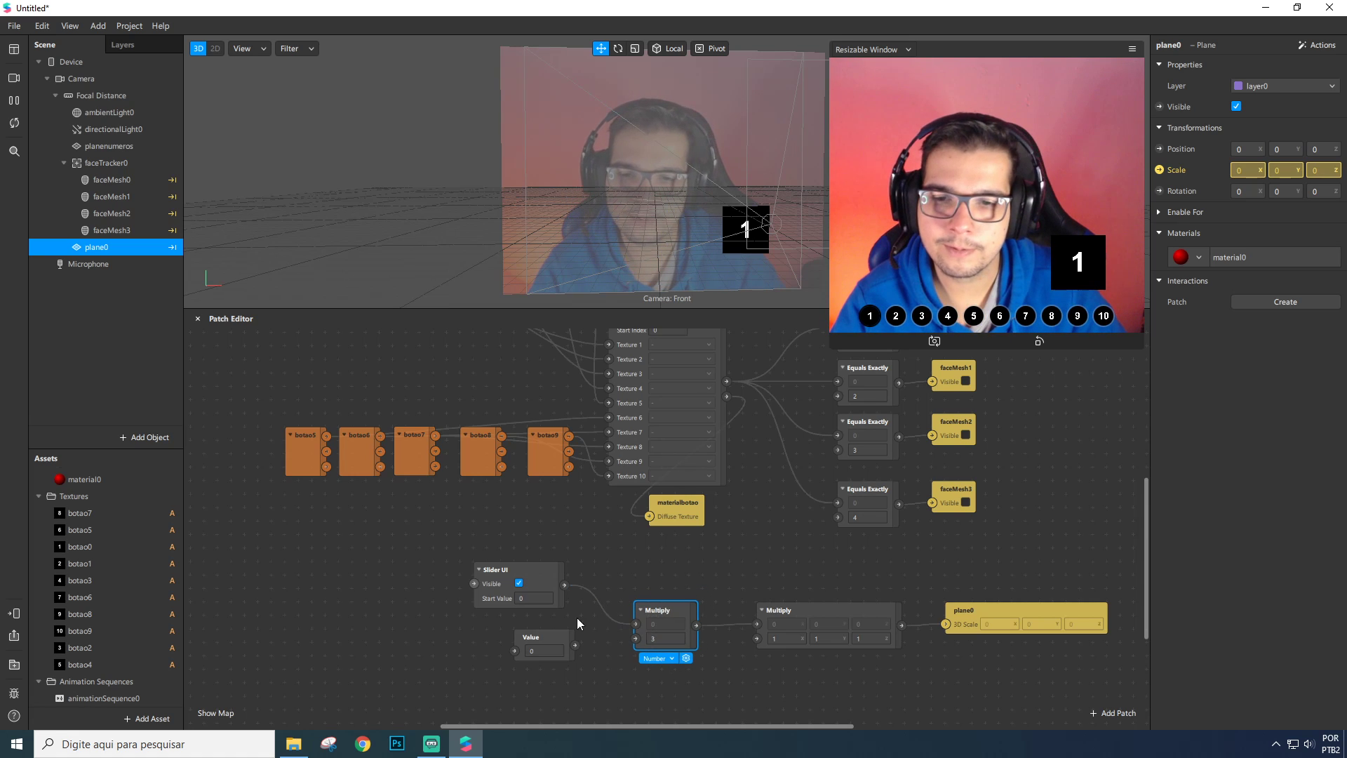
Feed the number Multiply patch from the Value patch instead of the slider, and set the Value patch to 0,5.
drag(576, 637, 635, 624)
drag(498, 570, 347, 568)
drag(525, 642, 511, 588)
click(527, 597)
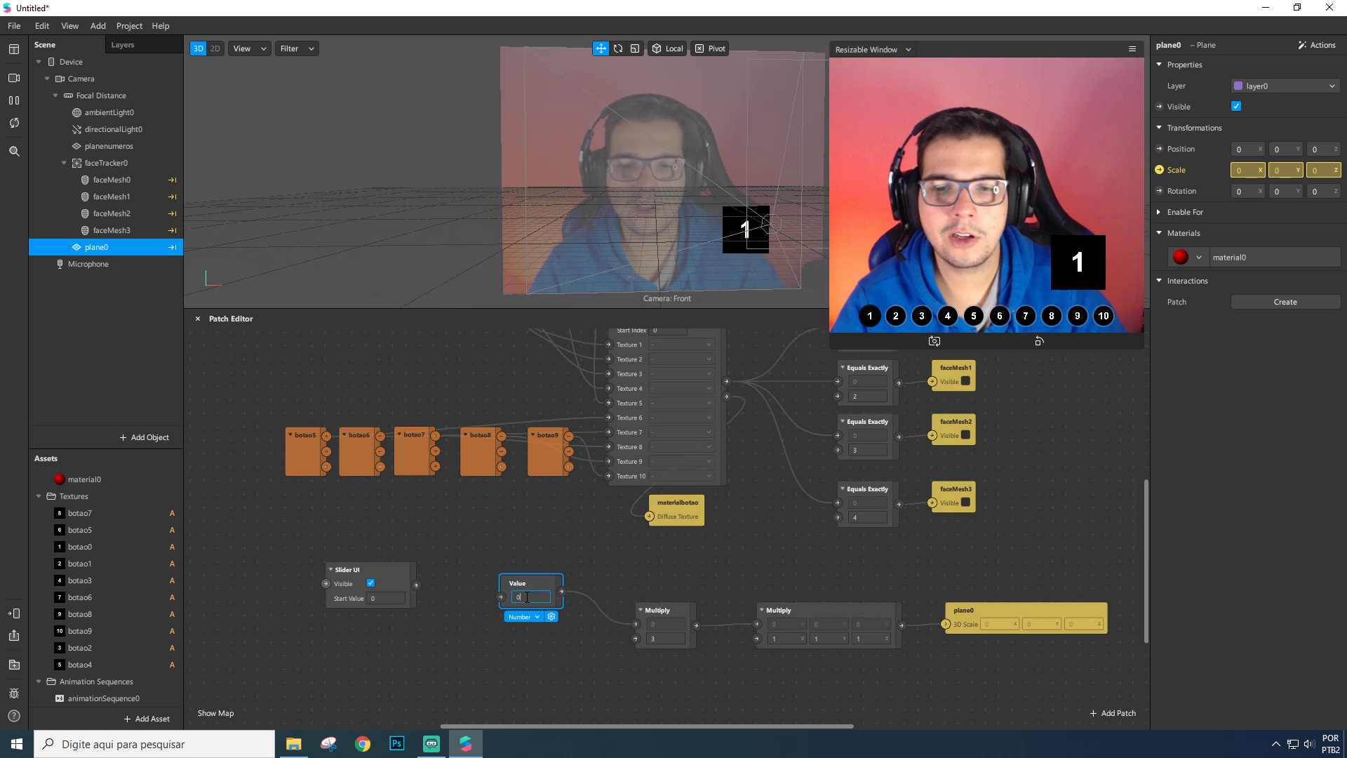
text(,5)
key(Return)
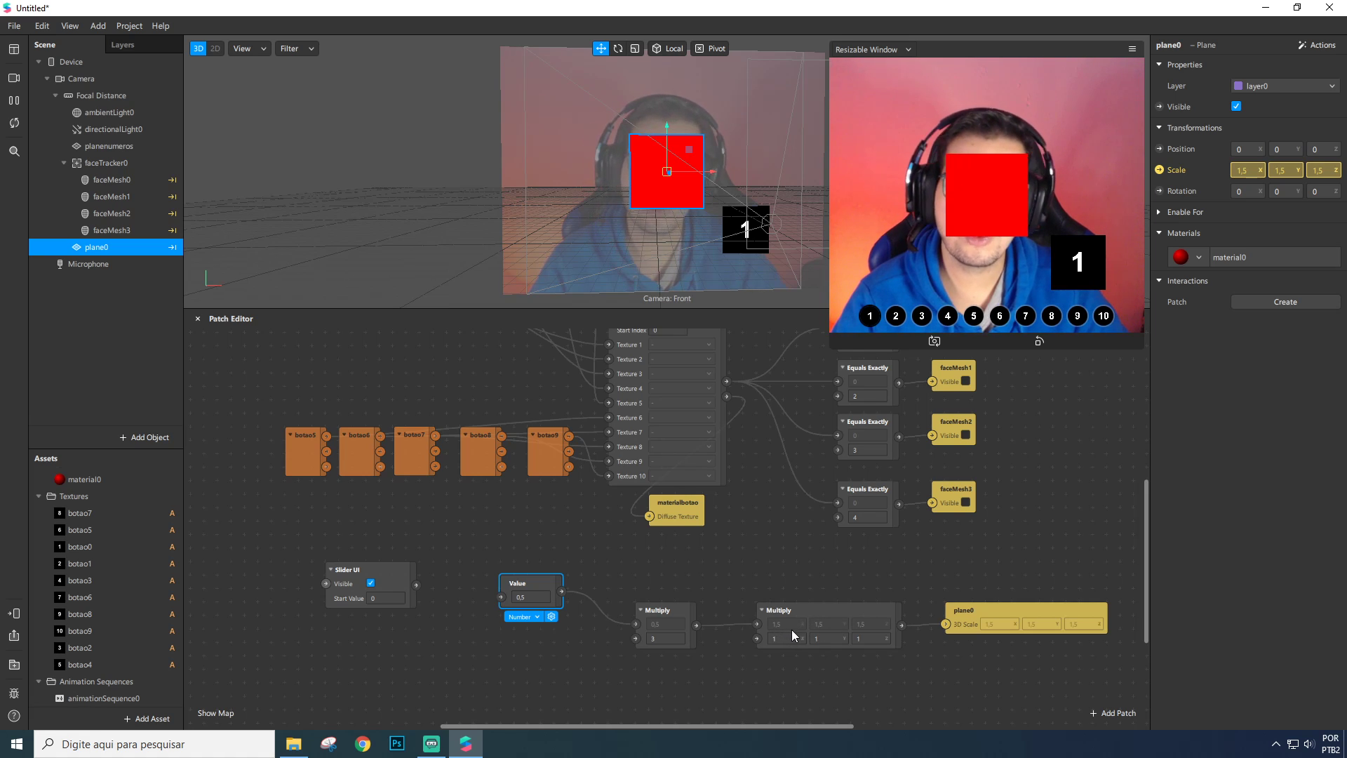
Try the values 0,8 and 1 in the Value patch to scale the red plane.
click(531, 596)
text(0,8)
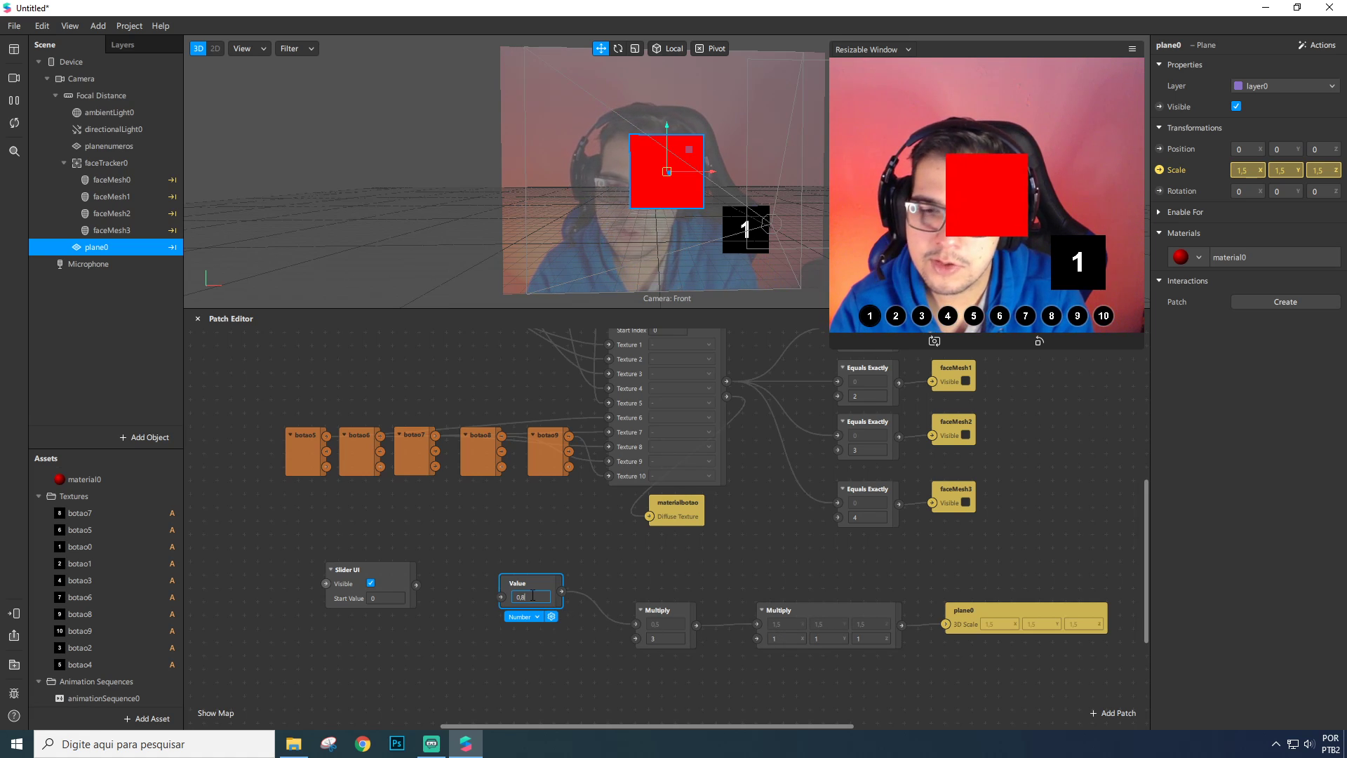
key(Return)
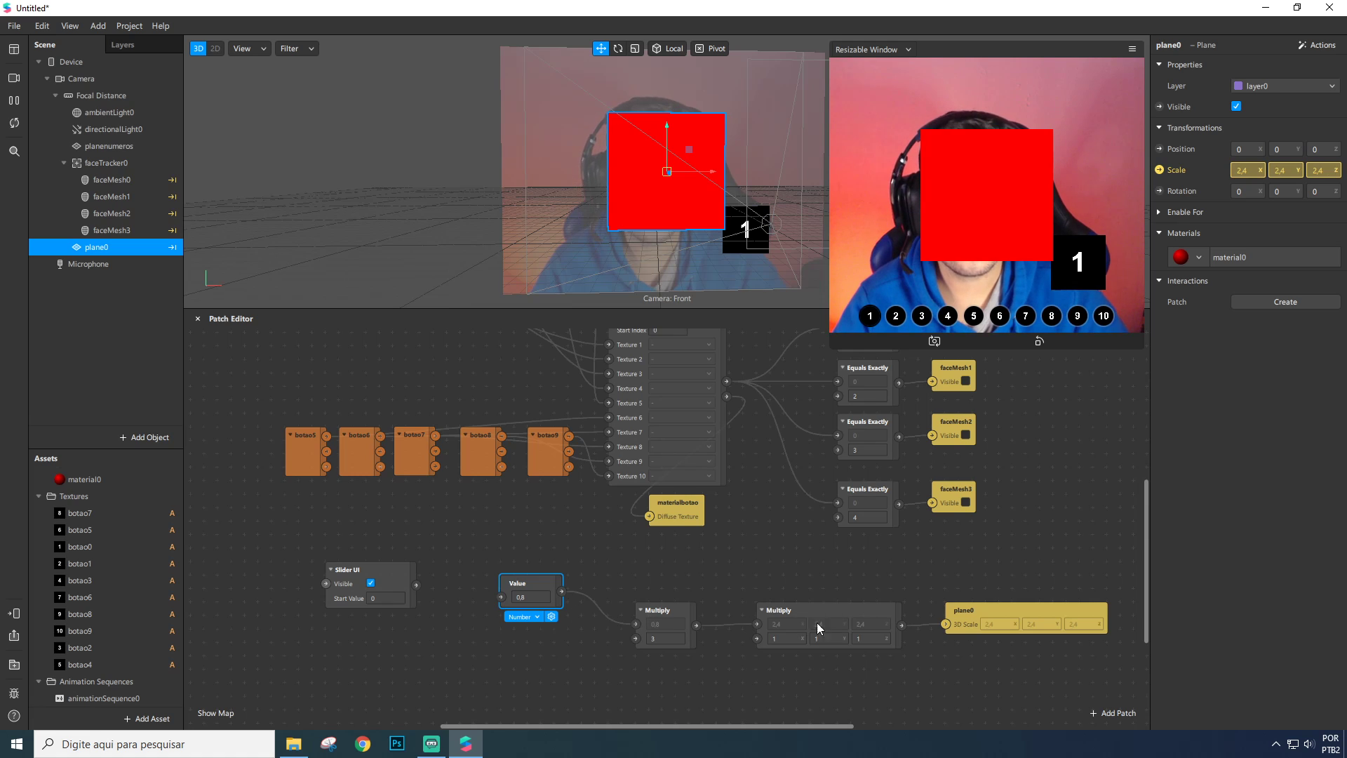
click(539, 596)
text(1)
key(Return)
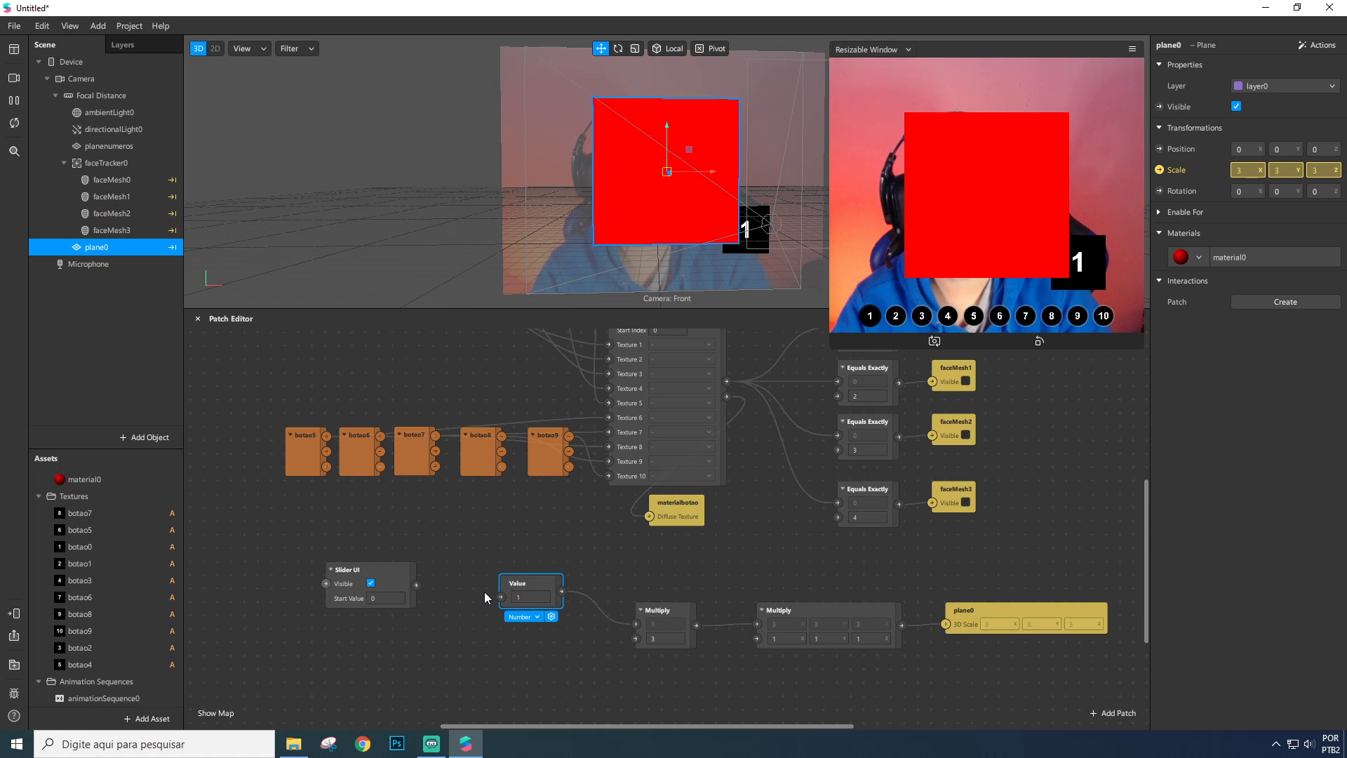
drag(525, 579, 510, 579)
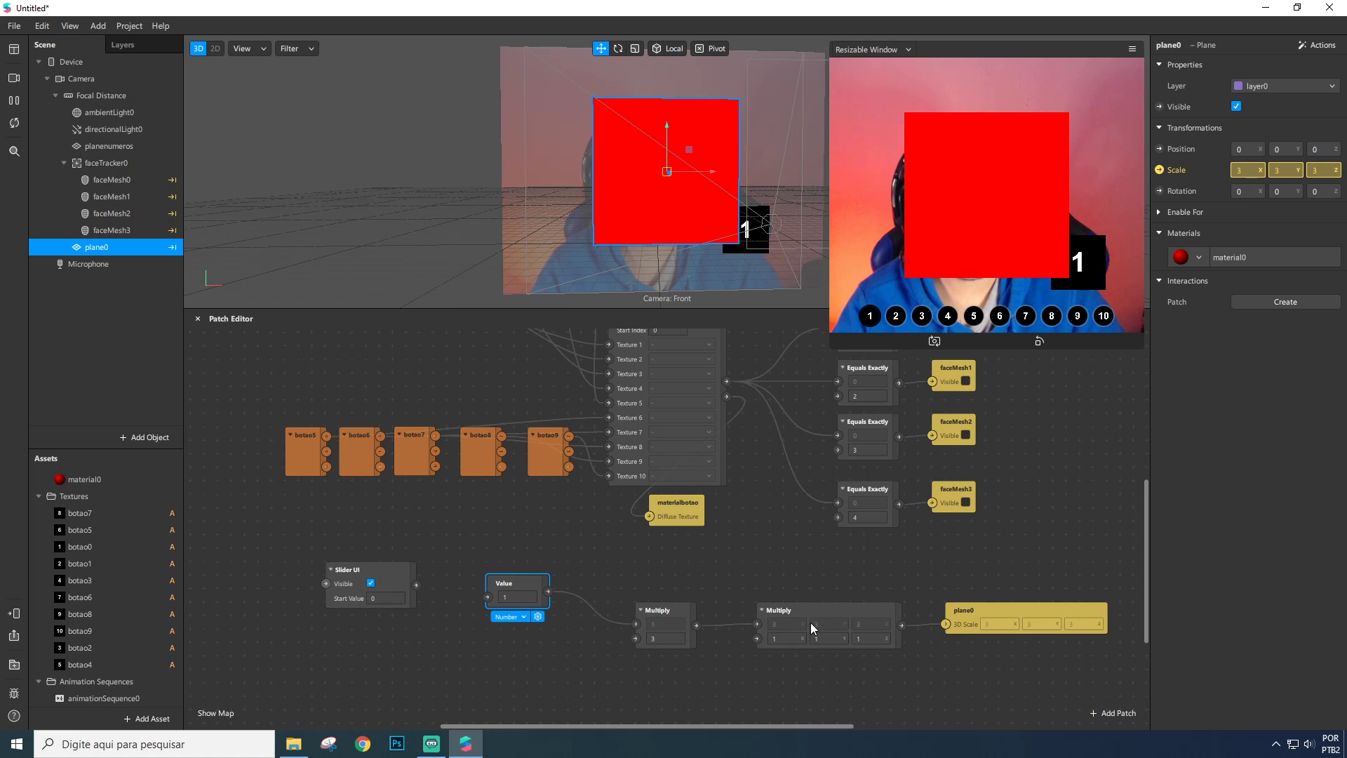
Delete the Value patch and move the Slider UI patch closer to the Multiply patches.
drag(374, 566, 520, 539)
middle_drag(534, 591, 531, 619)
drag(540, 618, 487, 686)
key(Delete)
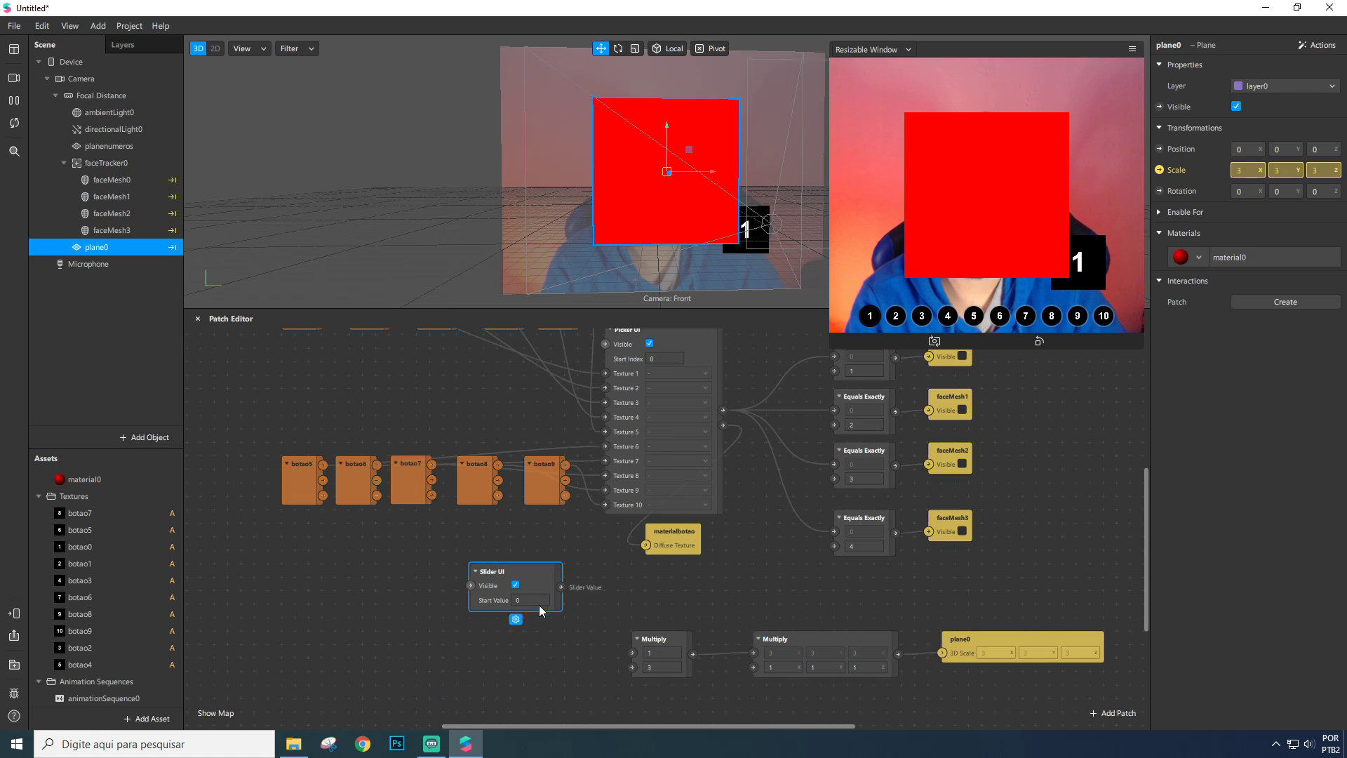
Connect the Slider UI output to the number Multiply patch's first input and line both patches up with the chain.
mouse_move(538, 604)
mouse_down()
mouse_move(524, 645)
mouse_move(631, 653)
mouse_up()
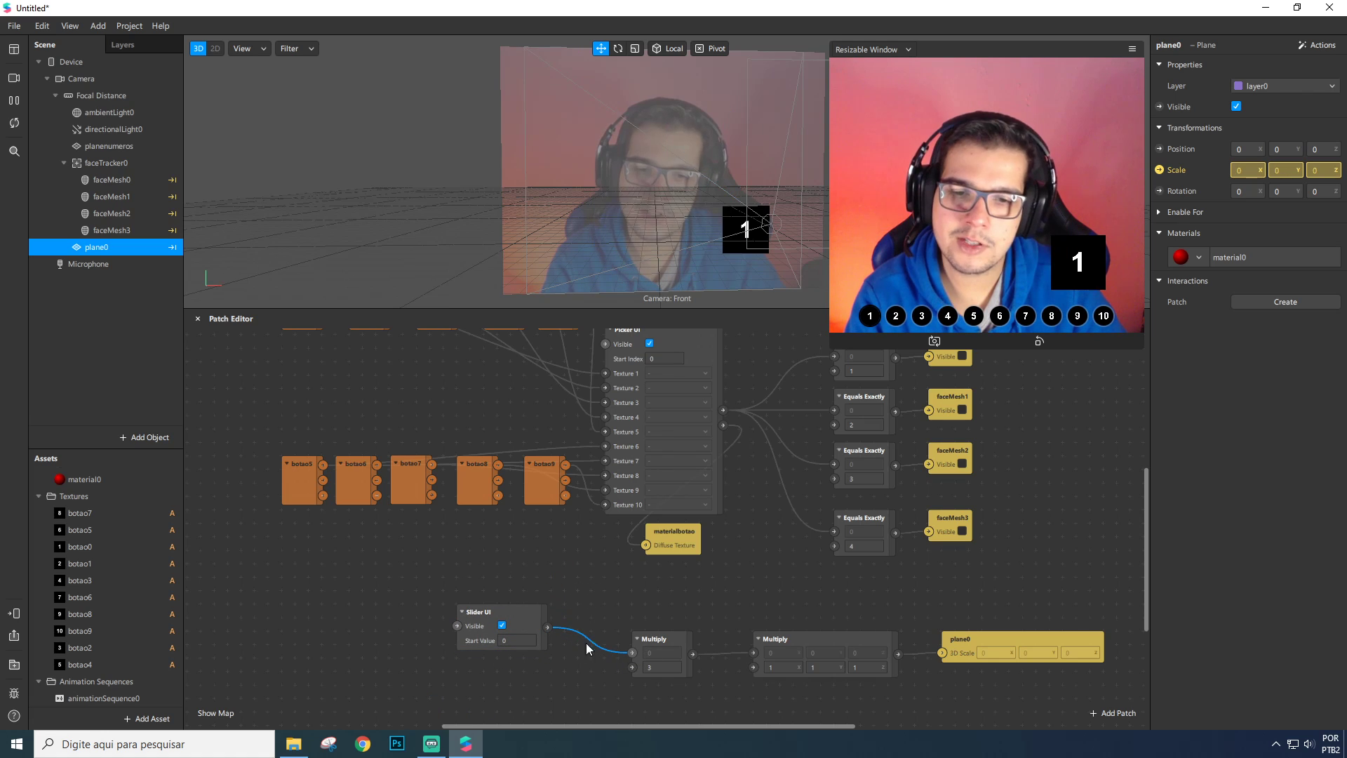
drag(544, 627, 573, 651)
drag(668, 642, 681, 642)
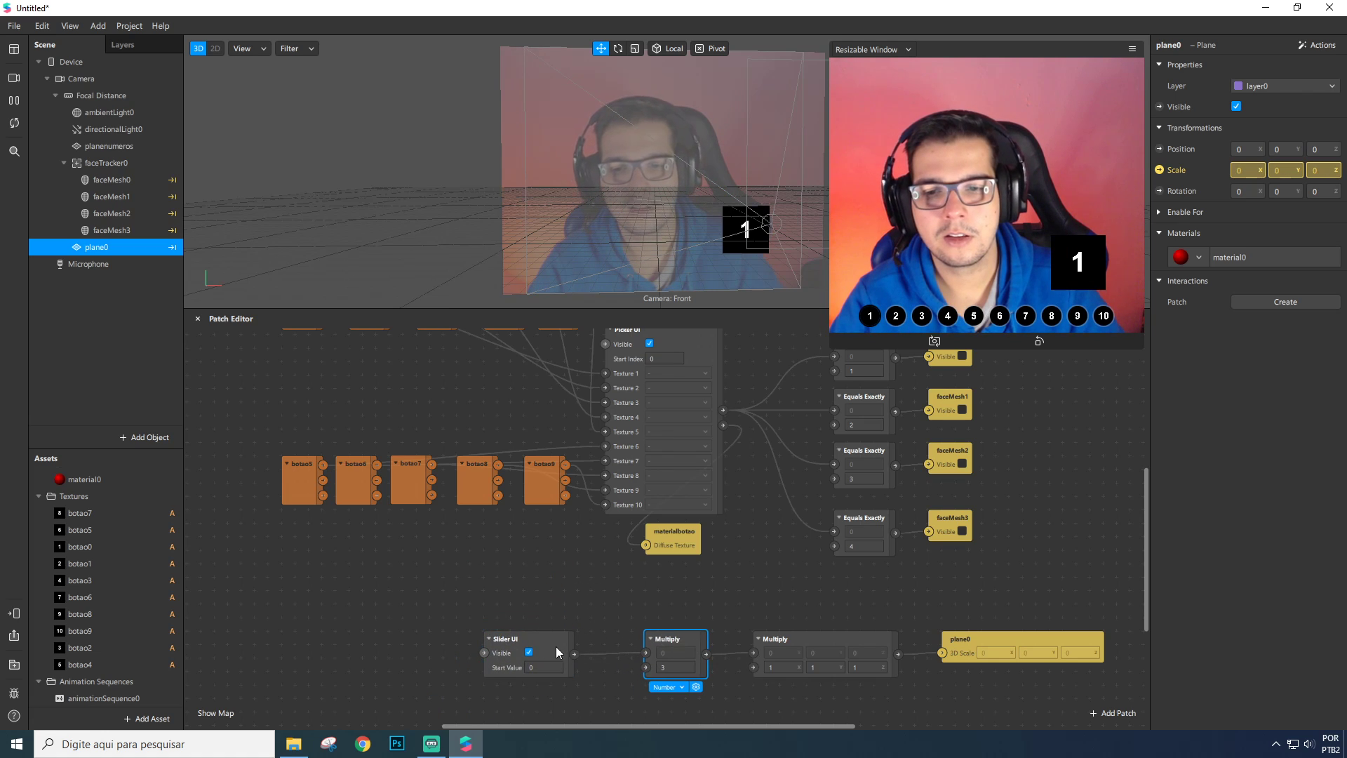
drag(557, 650, 593, 650)
click(772, 611)
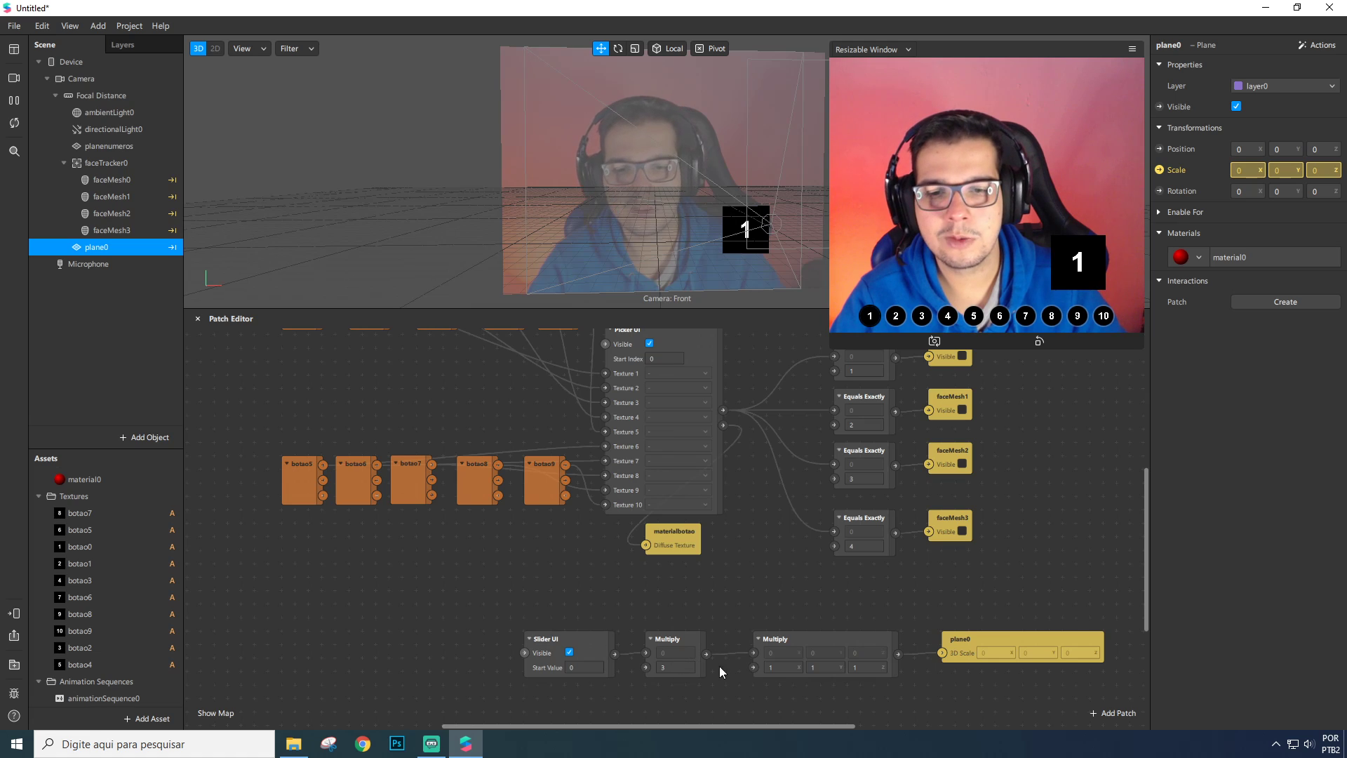
Detach the number Multiply patch, wire the slider directly into the Vector 3 Multiply patch, and move the plane patch closer.
drag(683, 637, 454, 557)
mouse_move(615, 653)
mouse_down()
mouse_move(754, 654)
mouse_move(710, 641)
mouse_up()
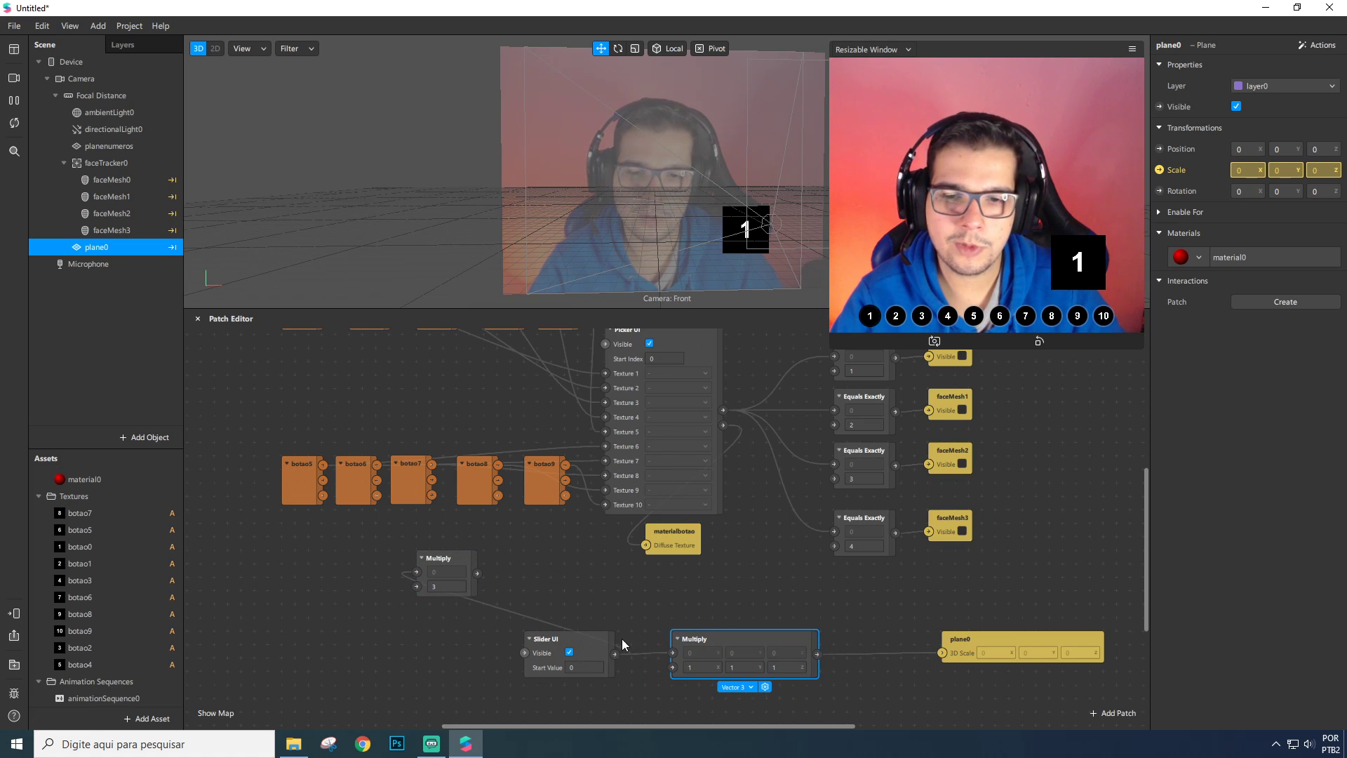
click(420, 576)
drag(449, 575, 352, 577)
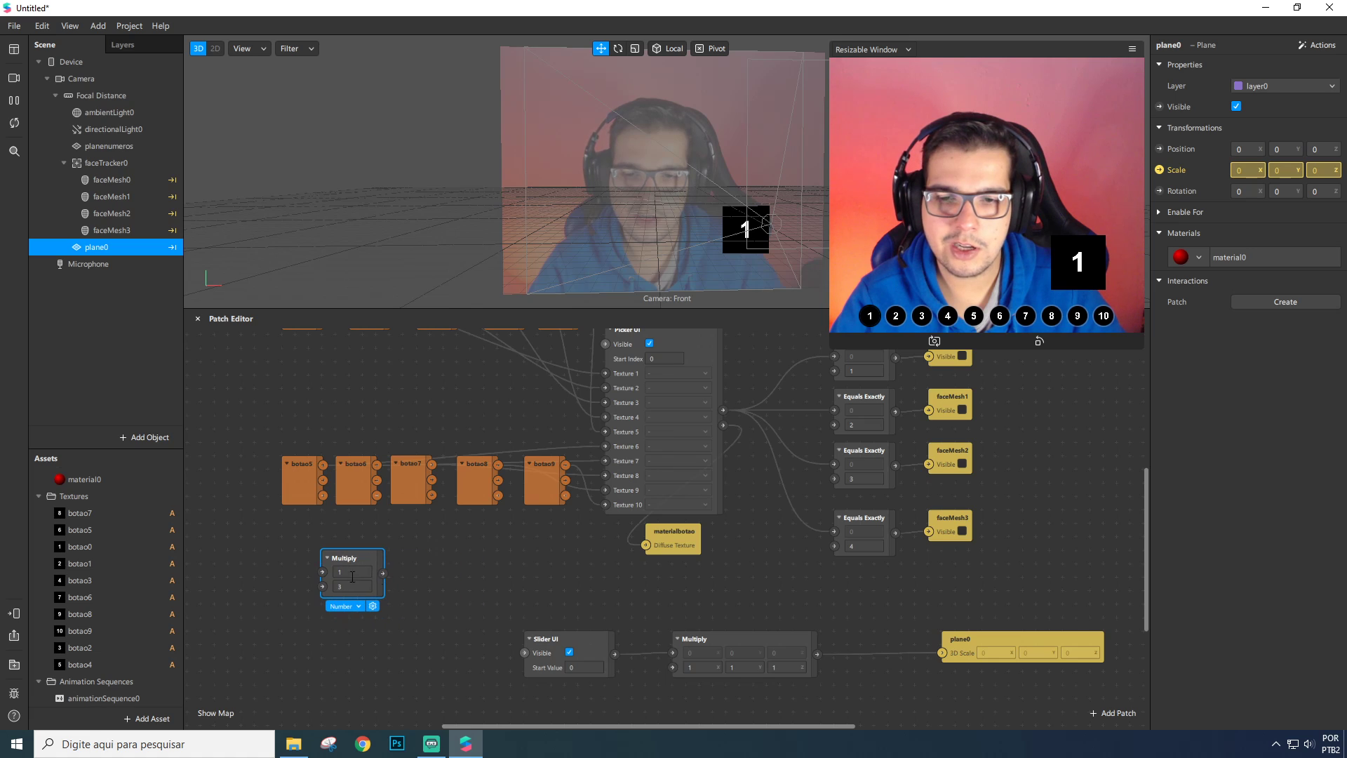
drag(994, 652, 898, 653)
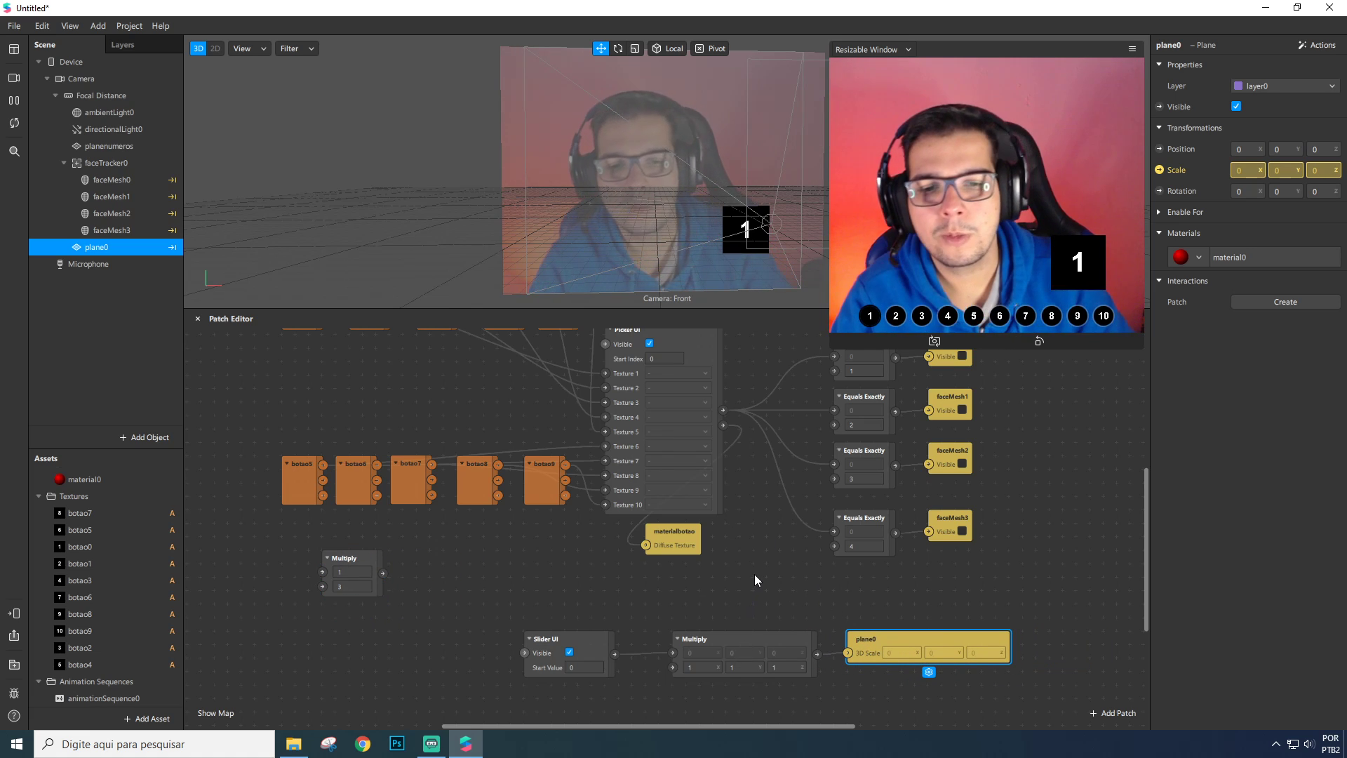
scroll(754, 574, up, 1)
click(759, 606)
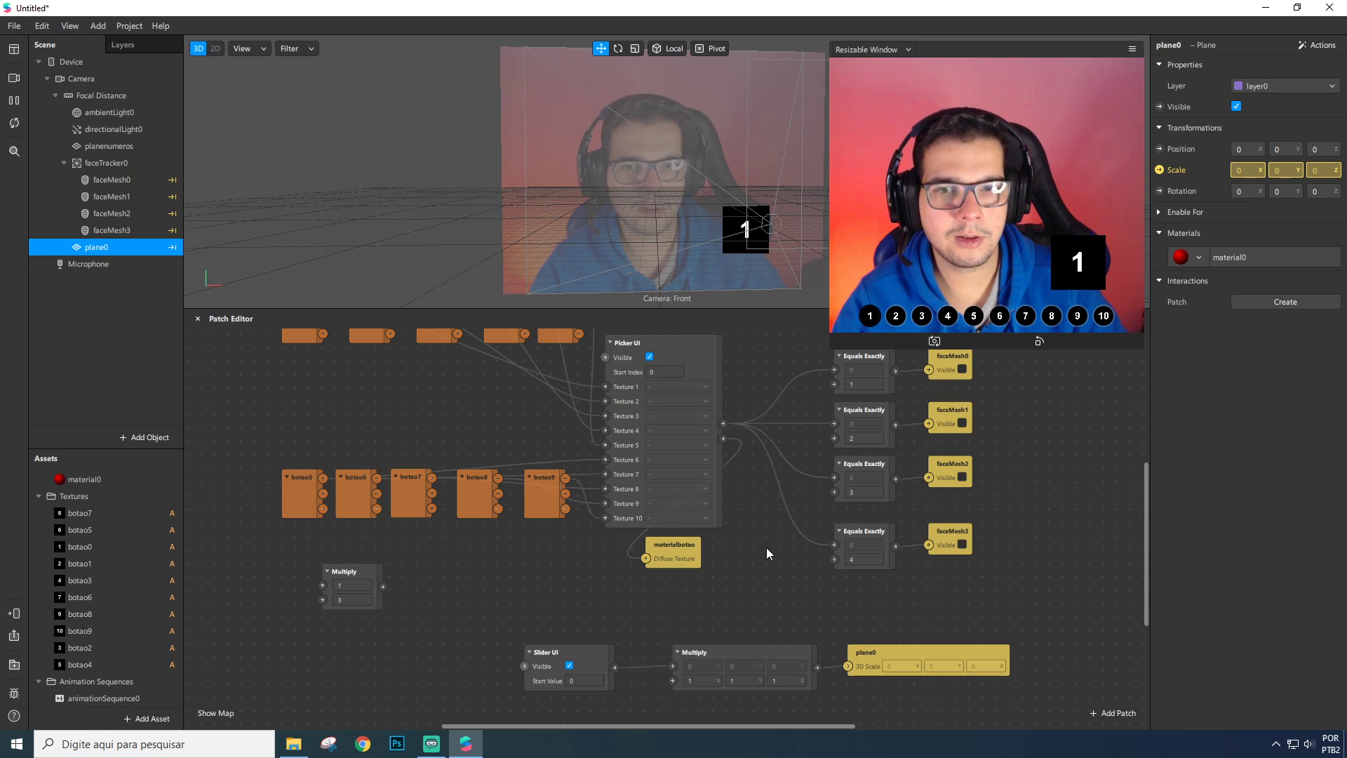
scroll(765, 550, up, 3)
drag(701, 726, 643, 726)
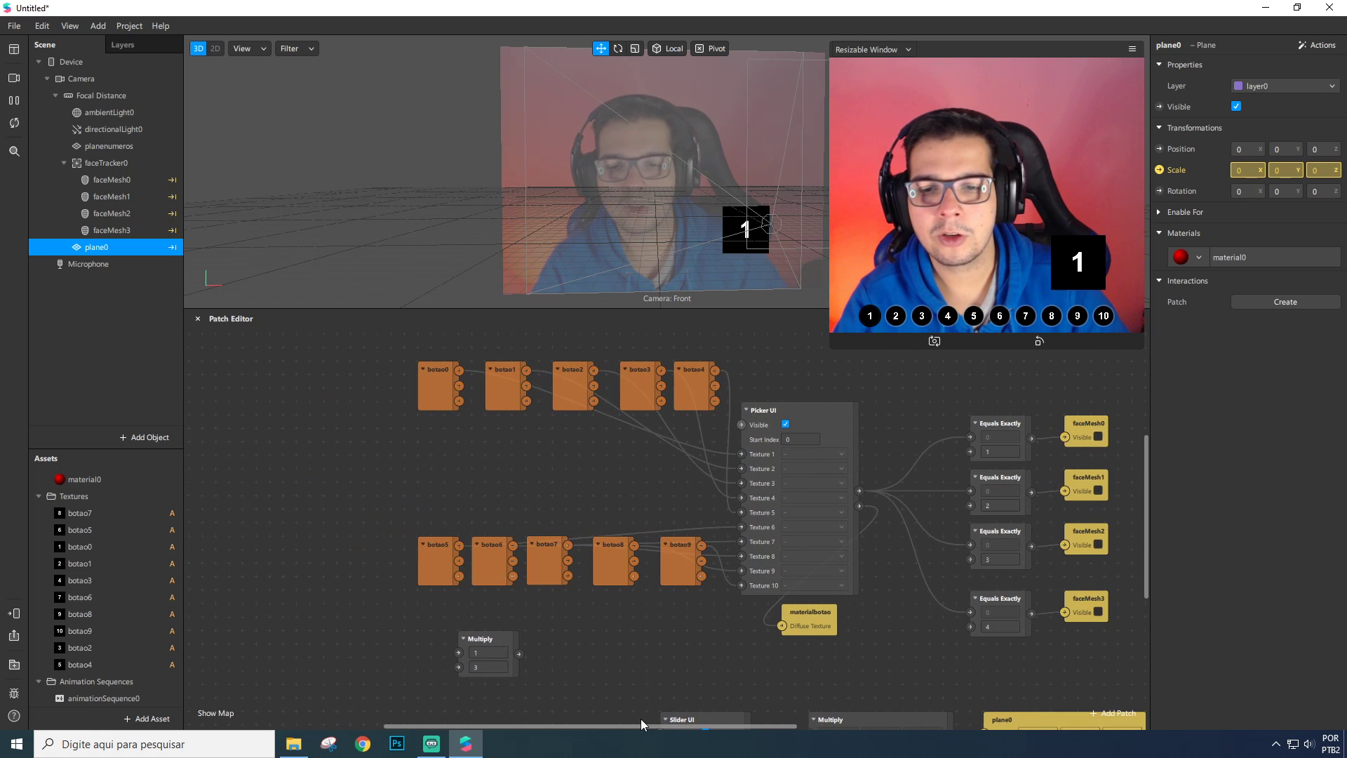
scroll(705, 596, down, 3)
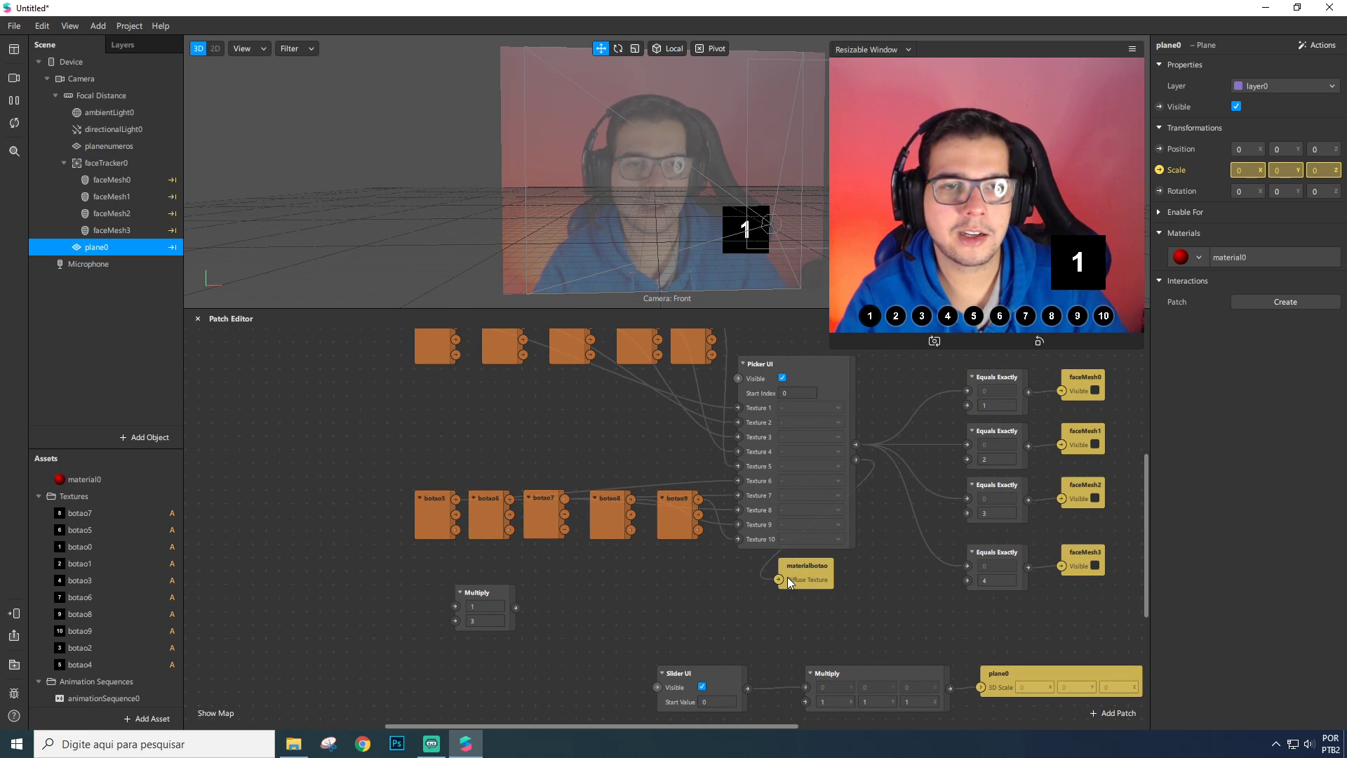
scroll(788, 577, up, 1)
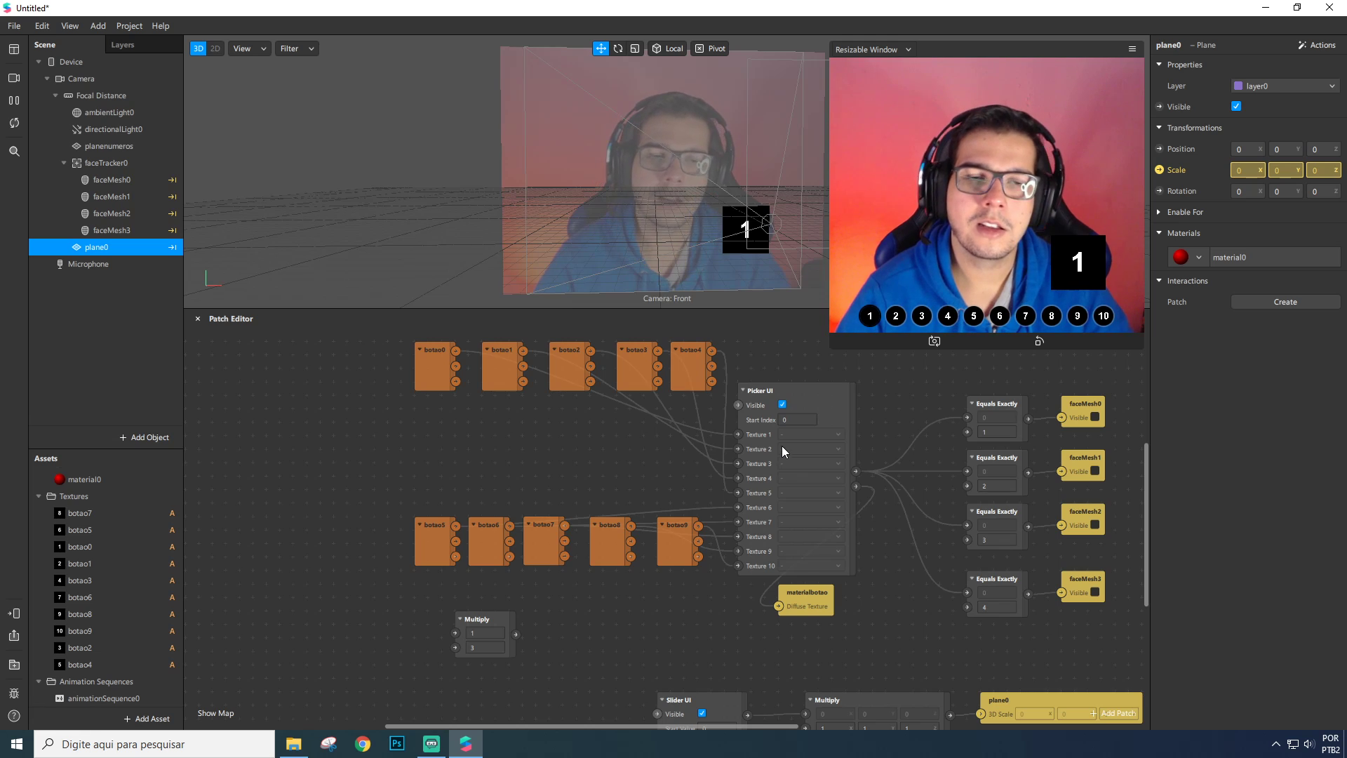